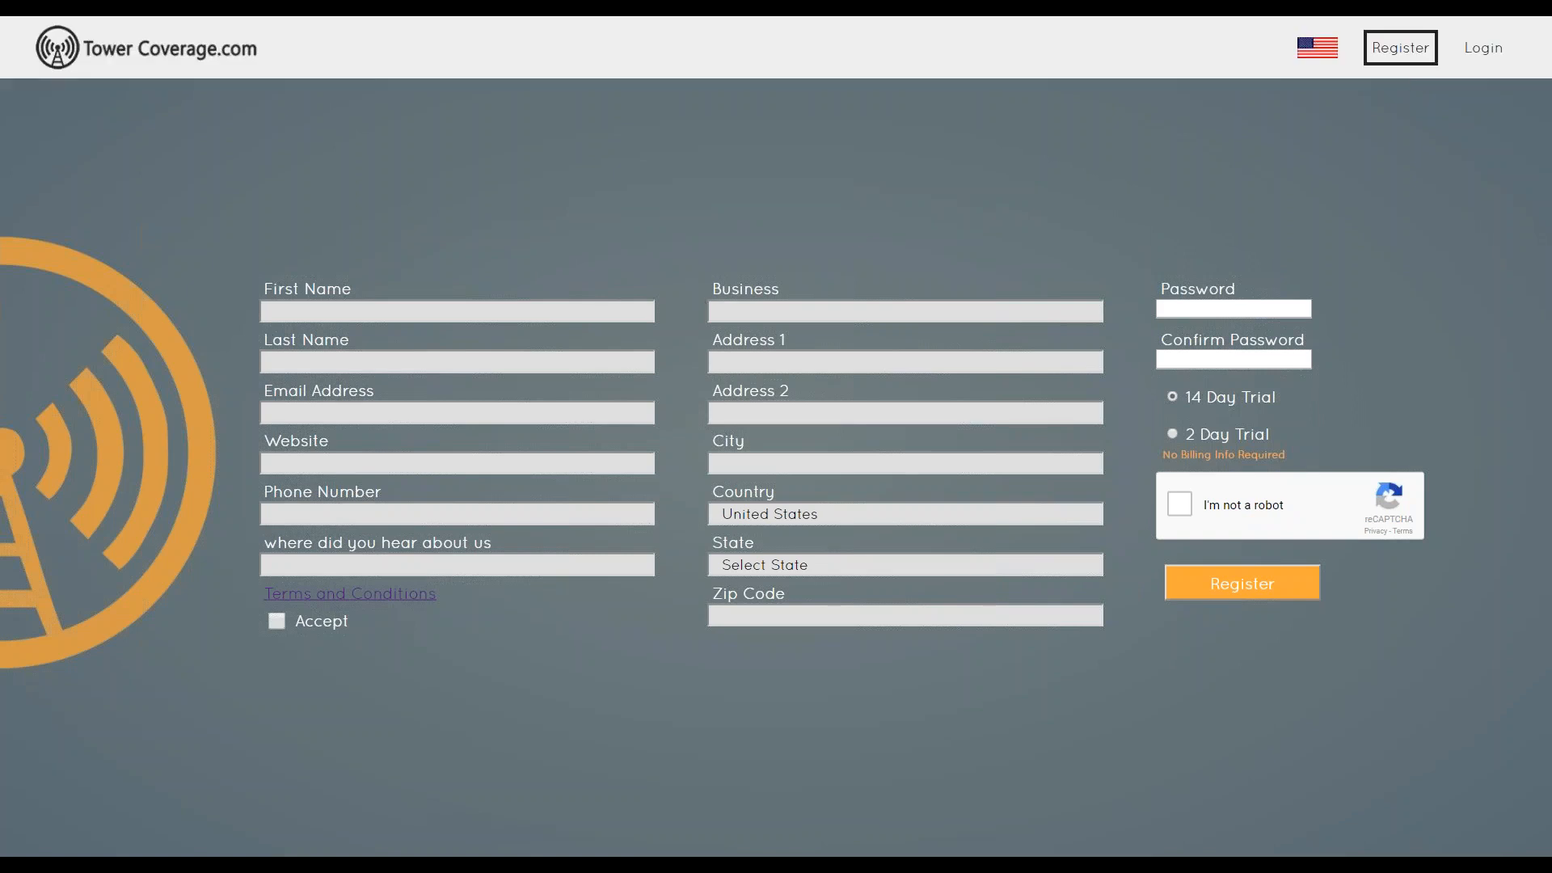
- Log in to the account using the saved username and password
click(1484, 49)
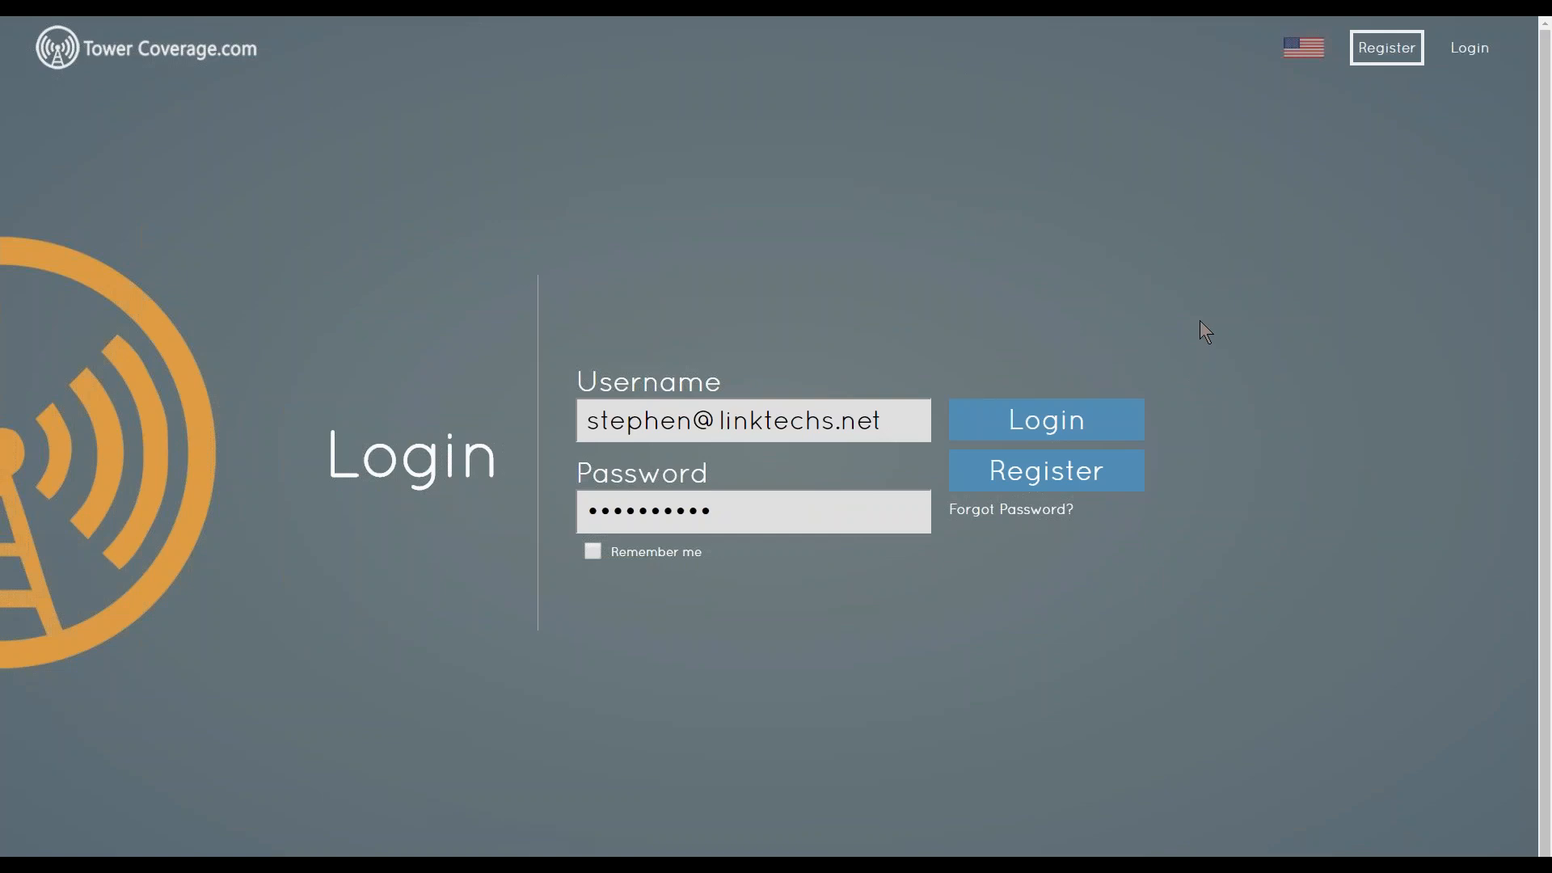
click(1046, 423)
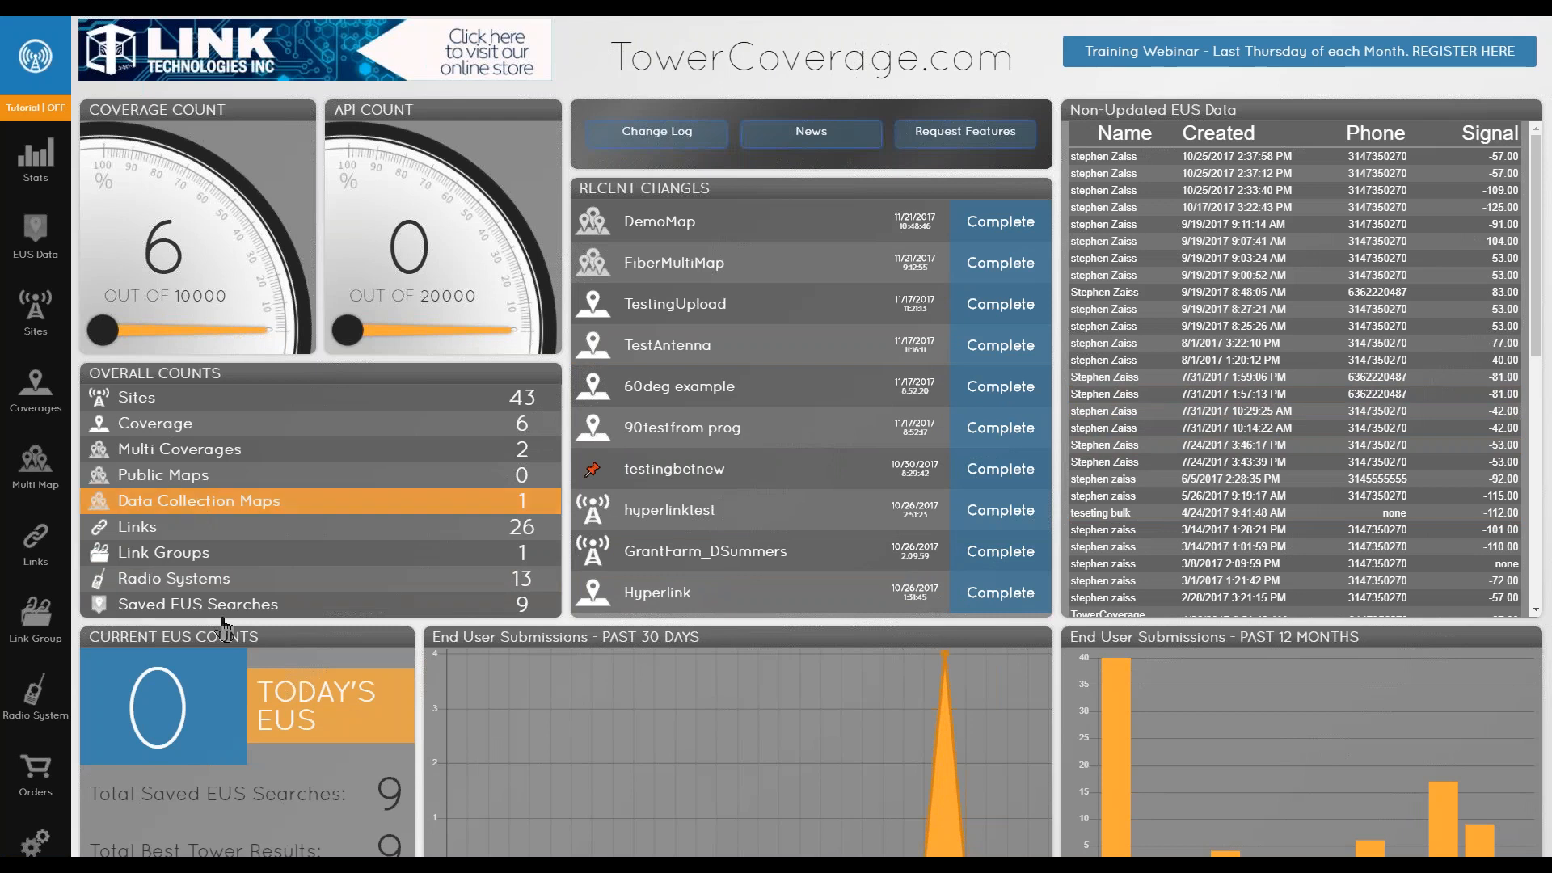
- Open the EUS Settings page and inspect the Add Custom Pin dialog before closing it
click(34, 845)
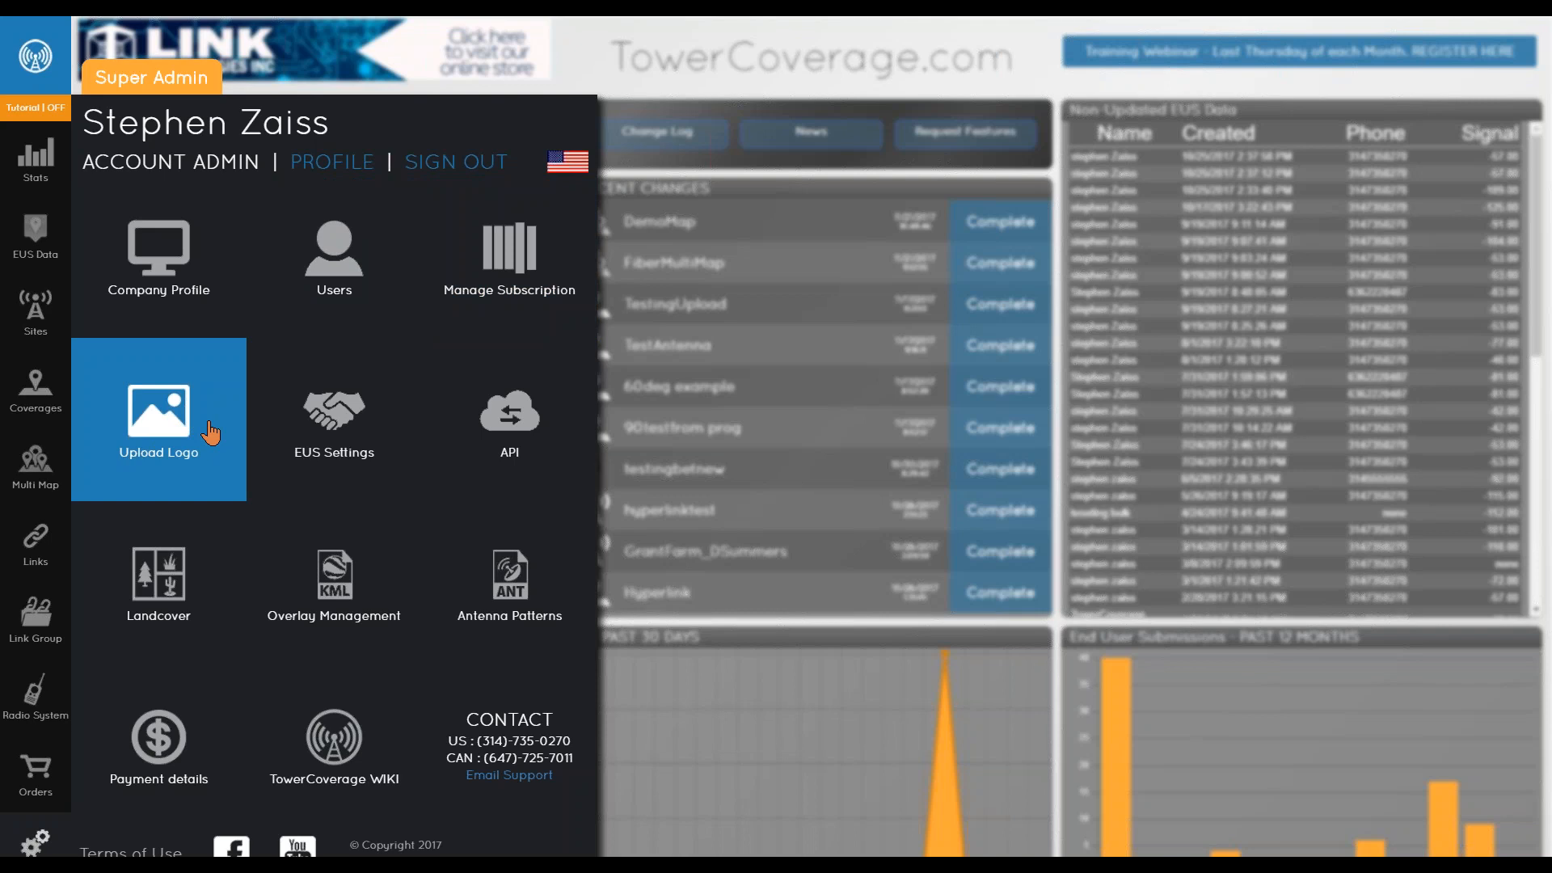
click(334, 425)
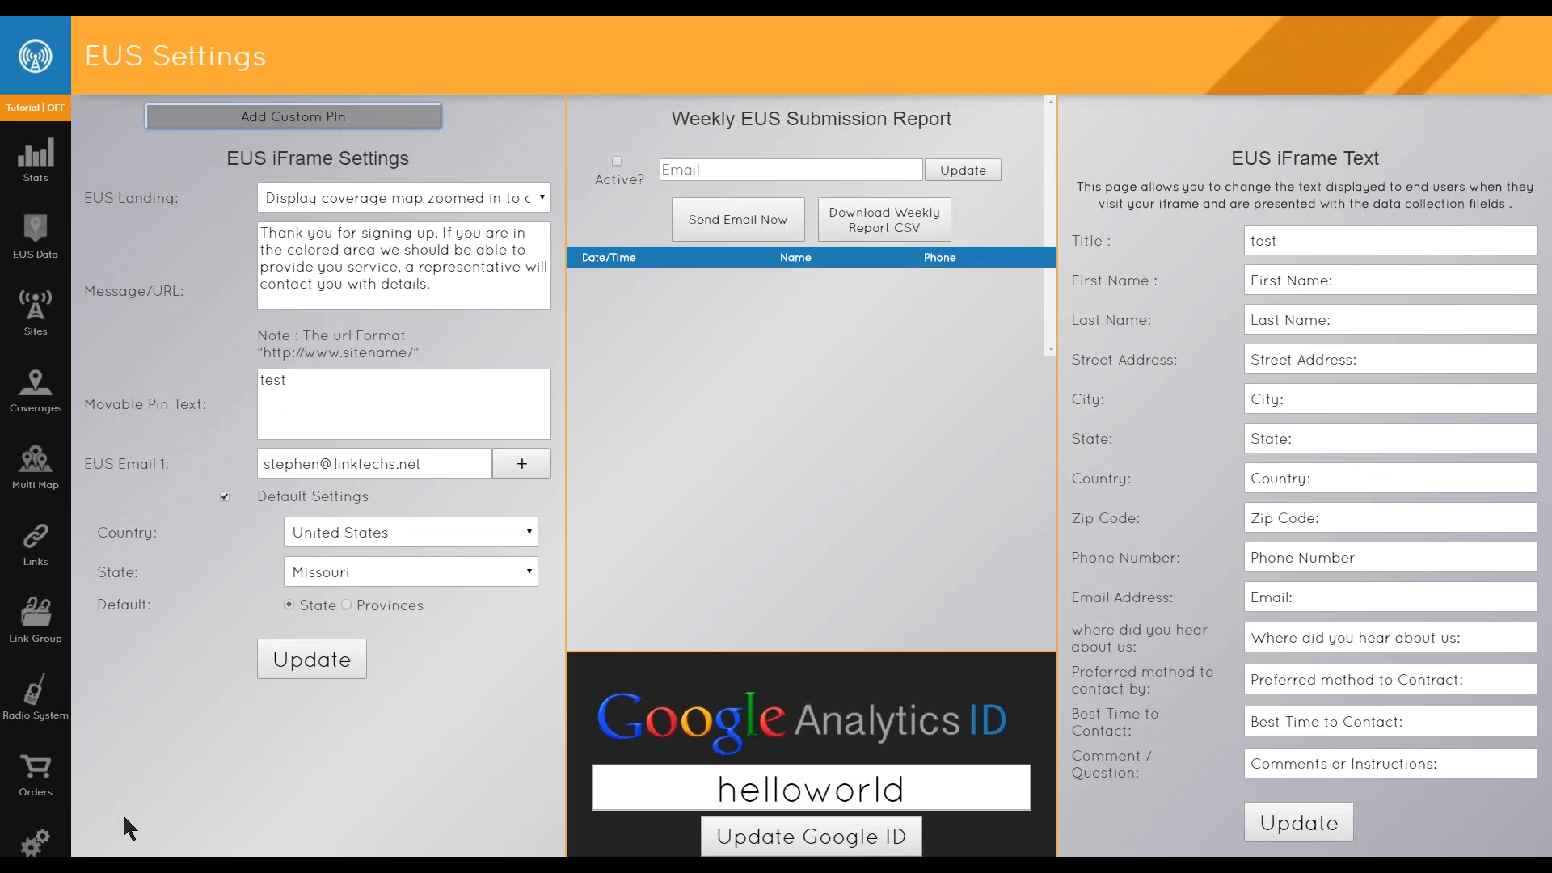
click(294, 121)
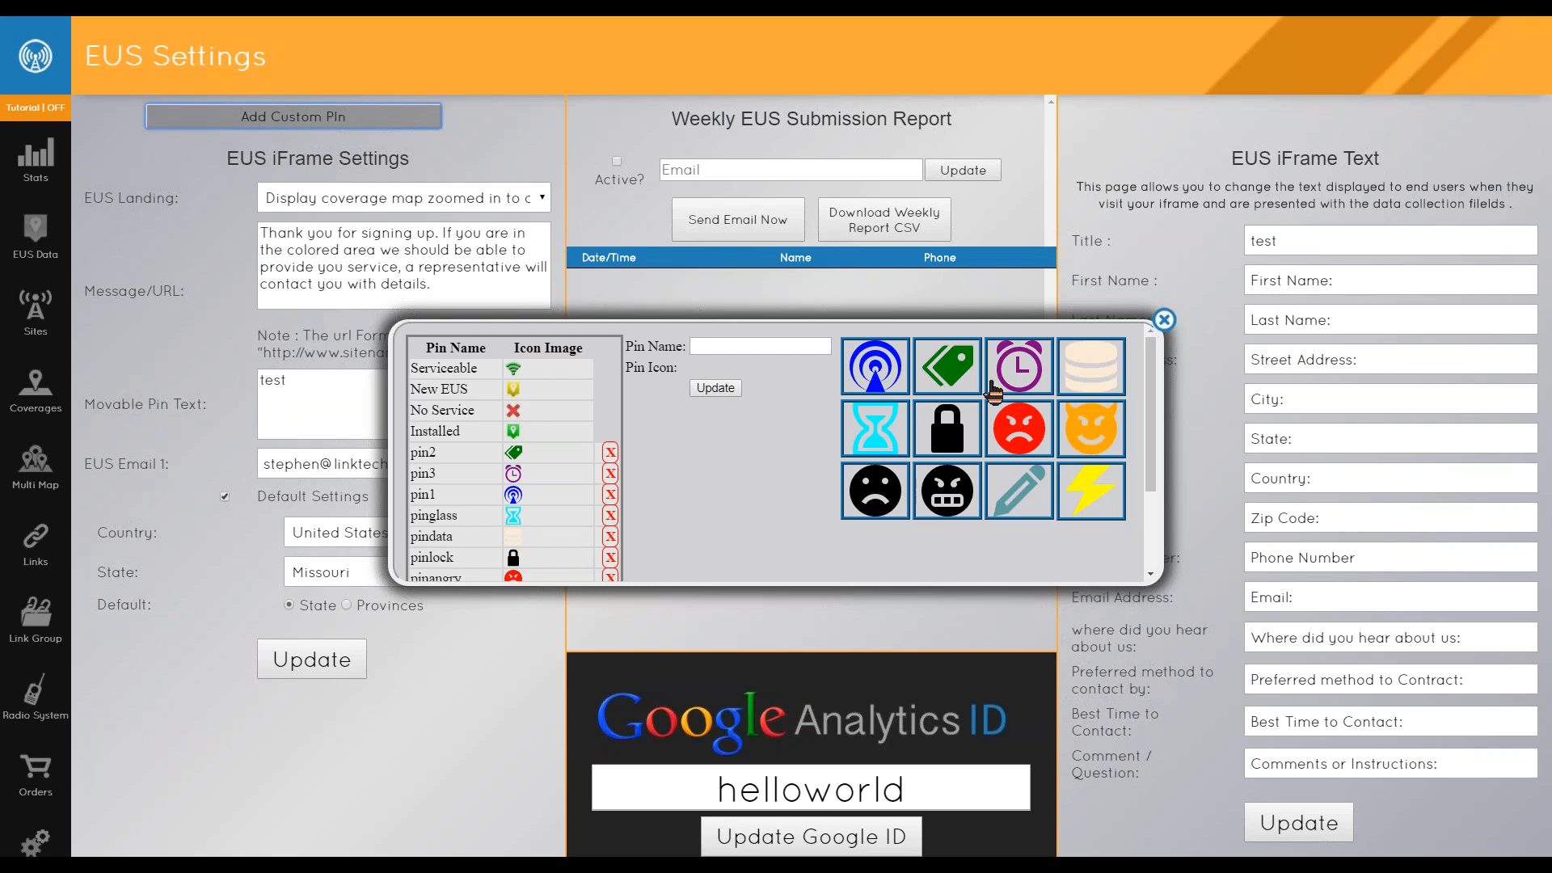
click(1164, 321)
- Open the API page and review the EUS Billing API choices without changing them
click(34, 842)
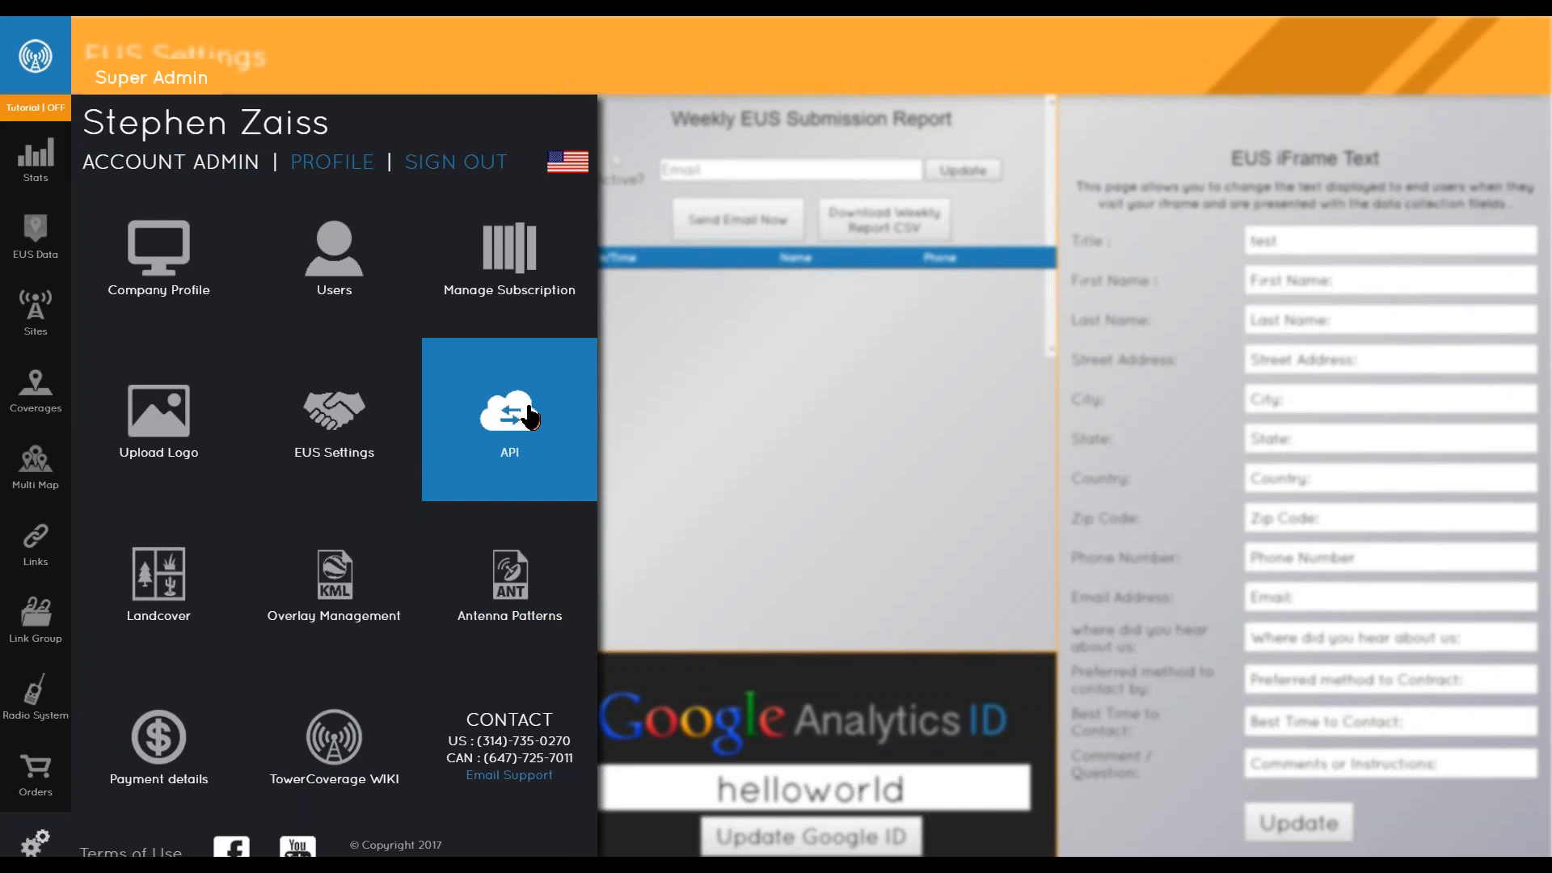
click(527, 417)
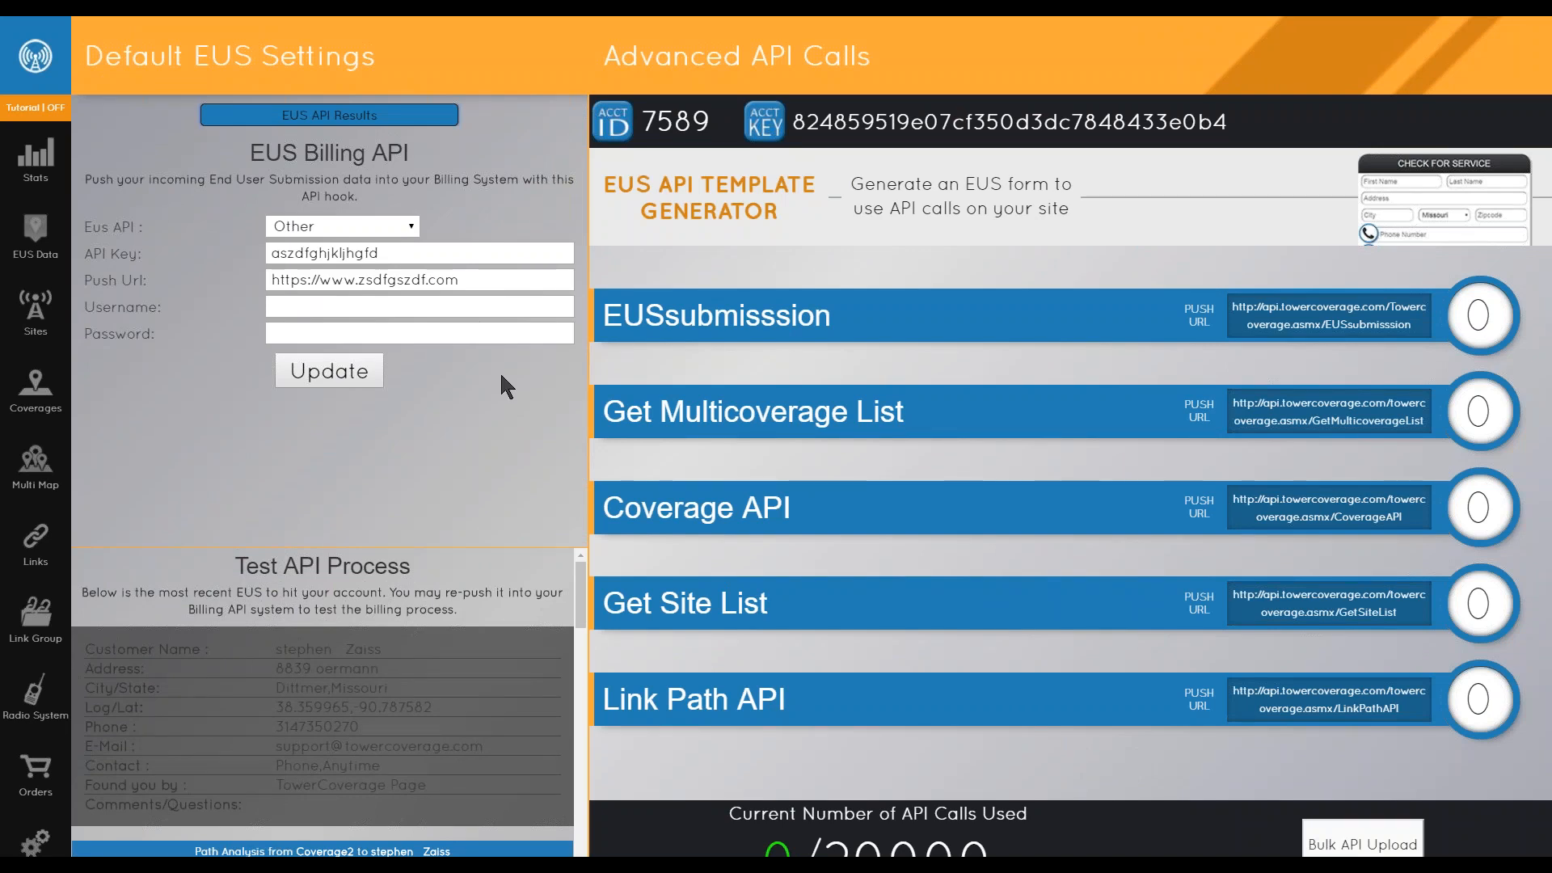
click(389, 231)
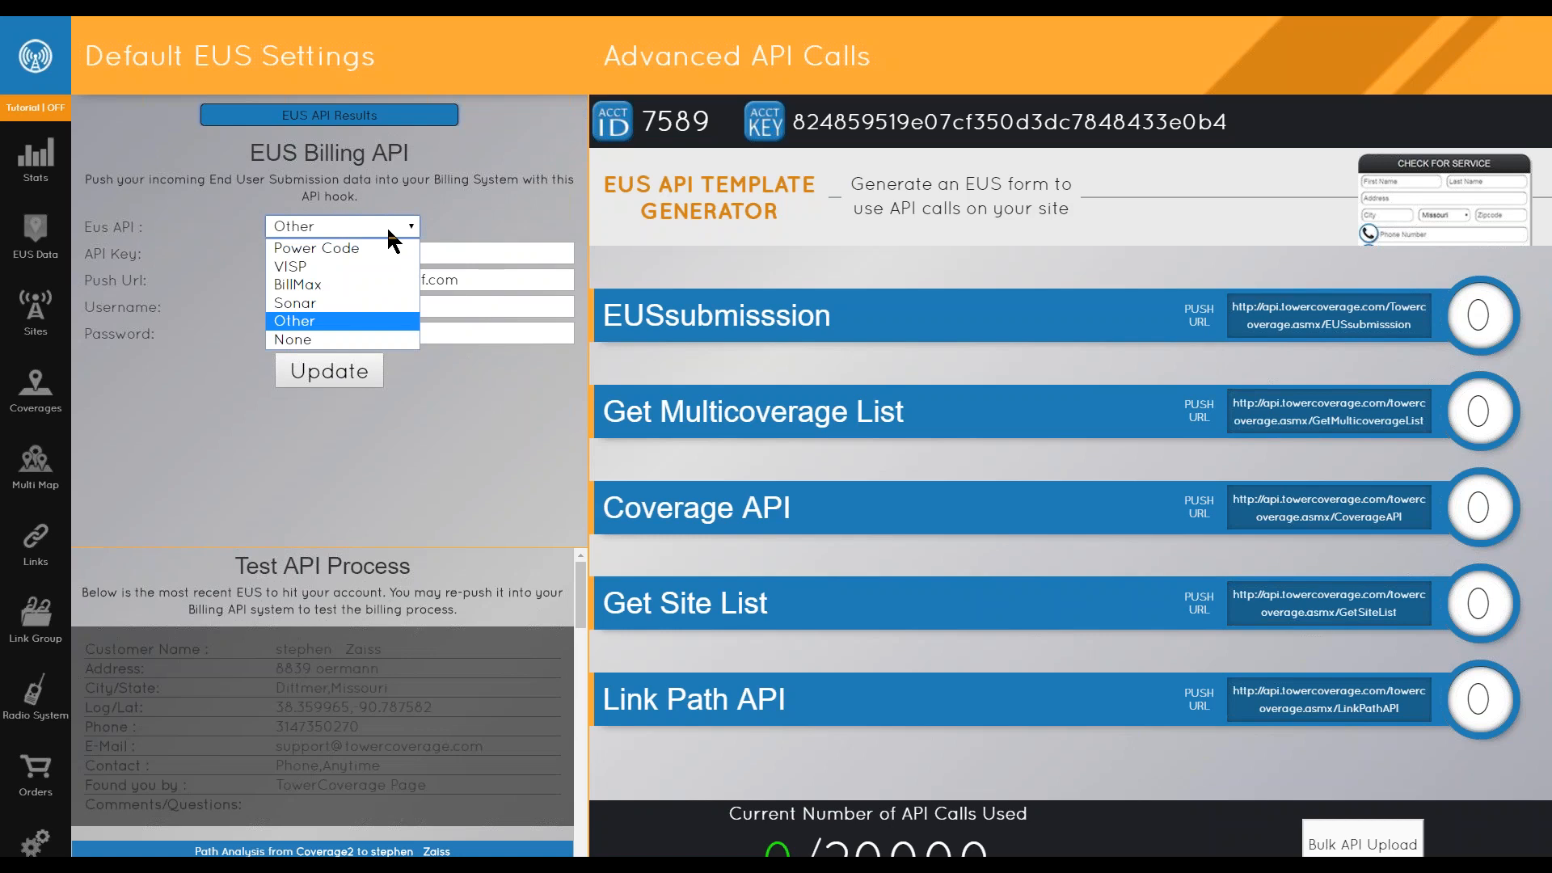
click(453, 285)
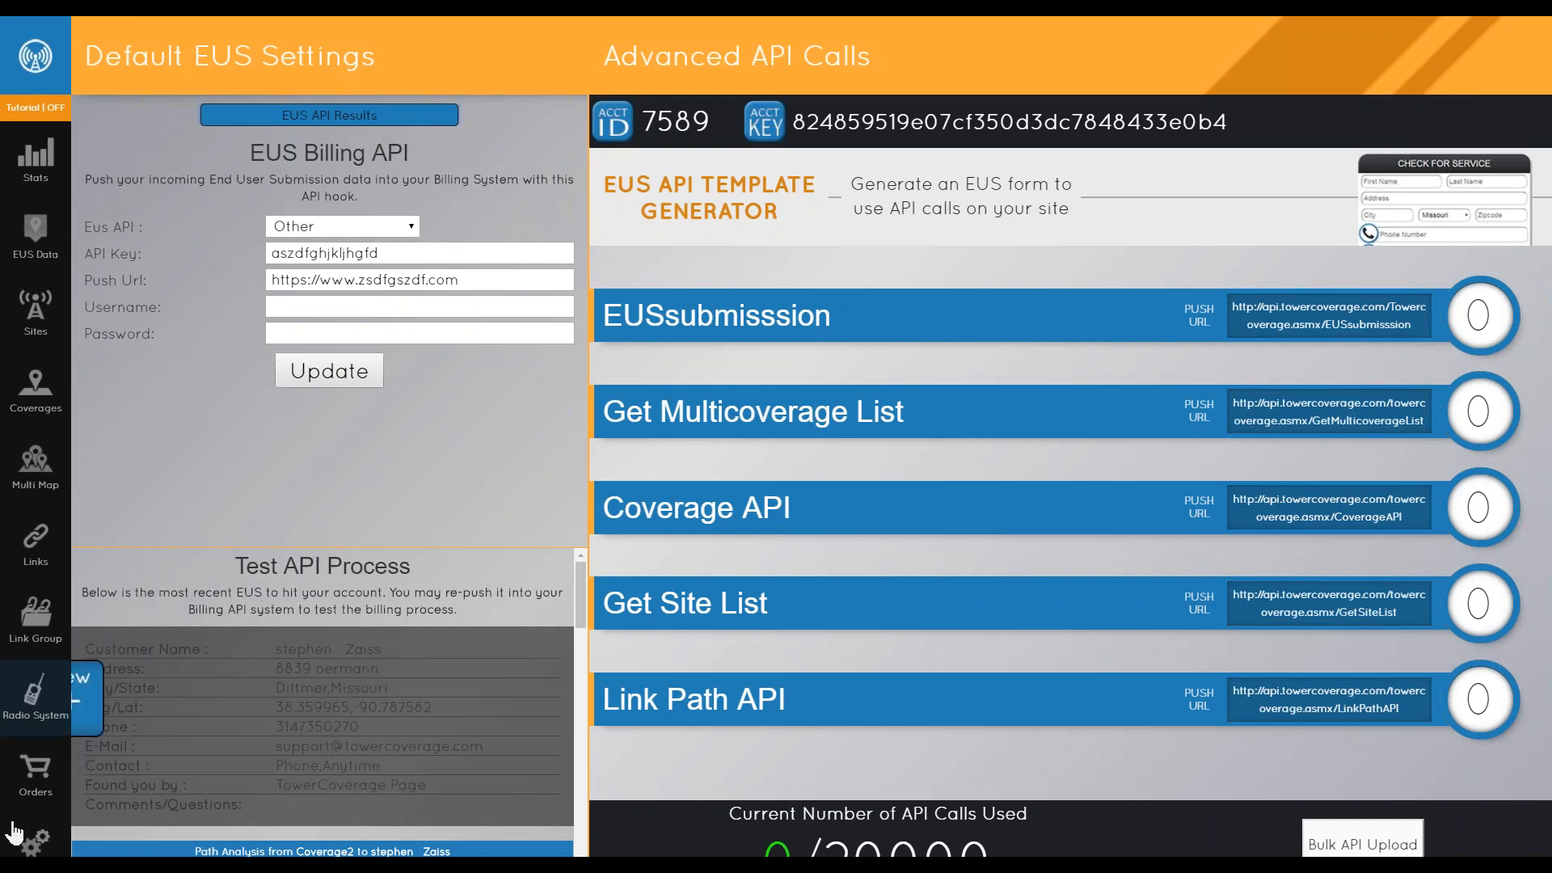
- Open the Landcover page and choose the Standard land cover set
click(35, 843)
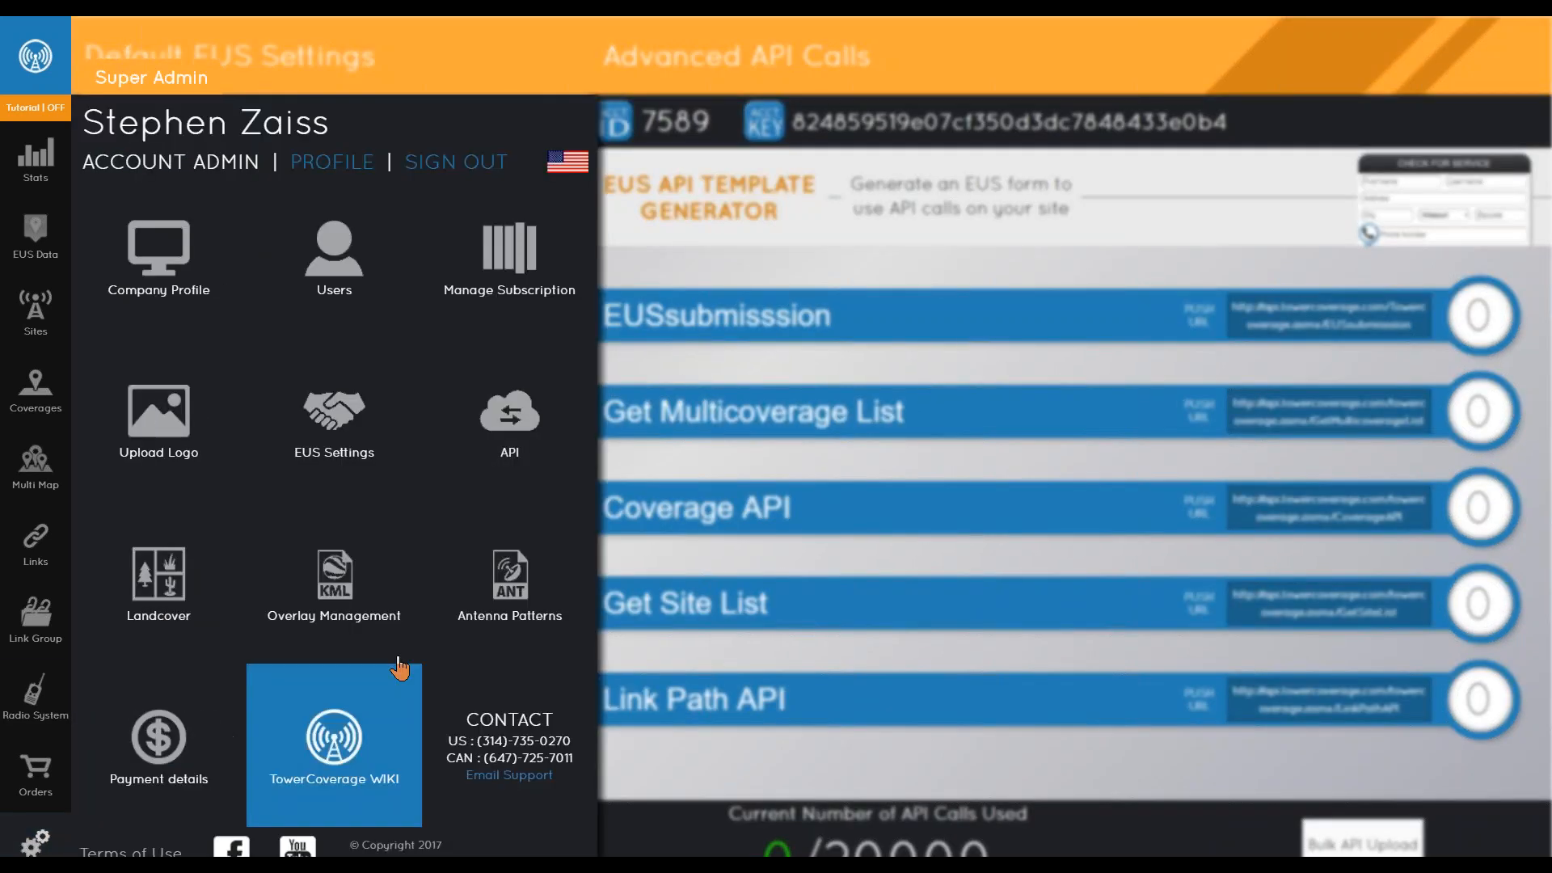
click(202, 582)
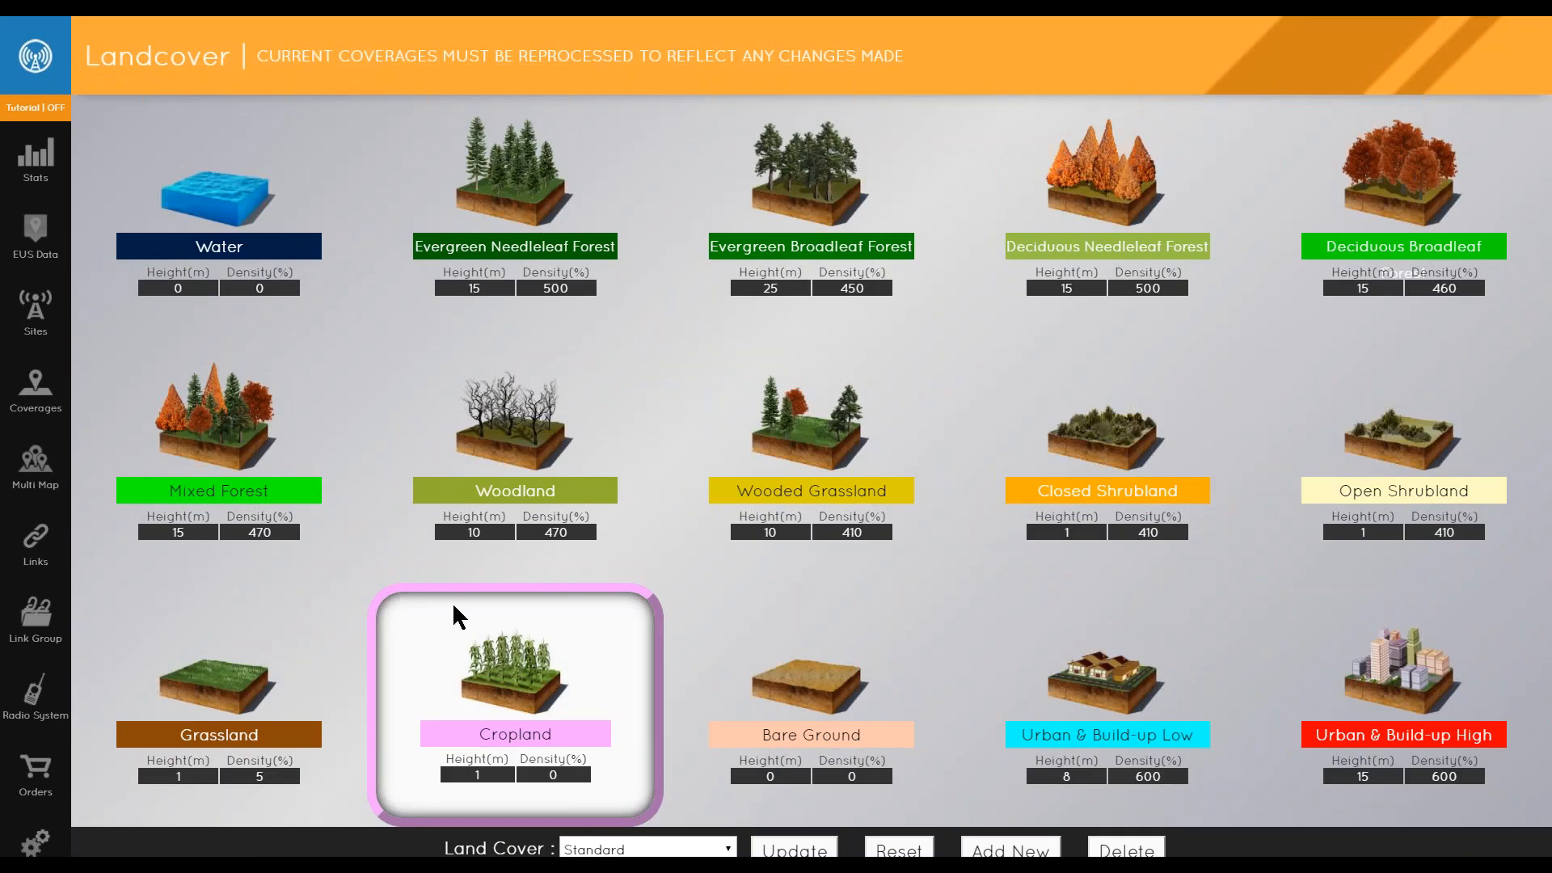
click(707, 849)
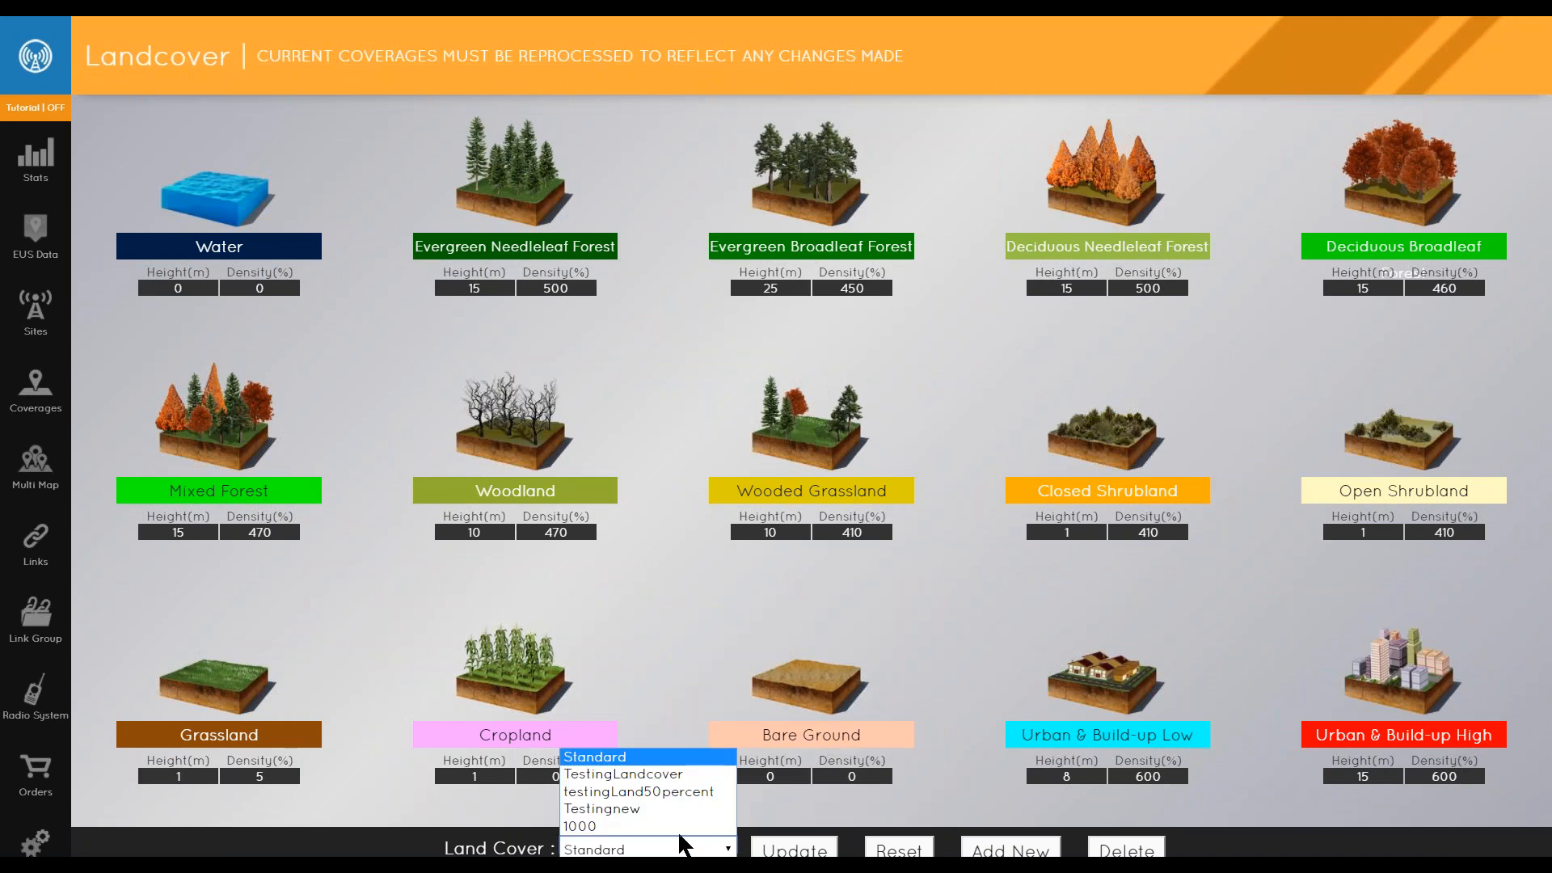
click(639, 760)
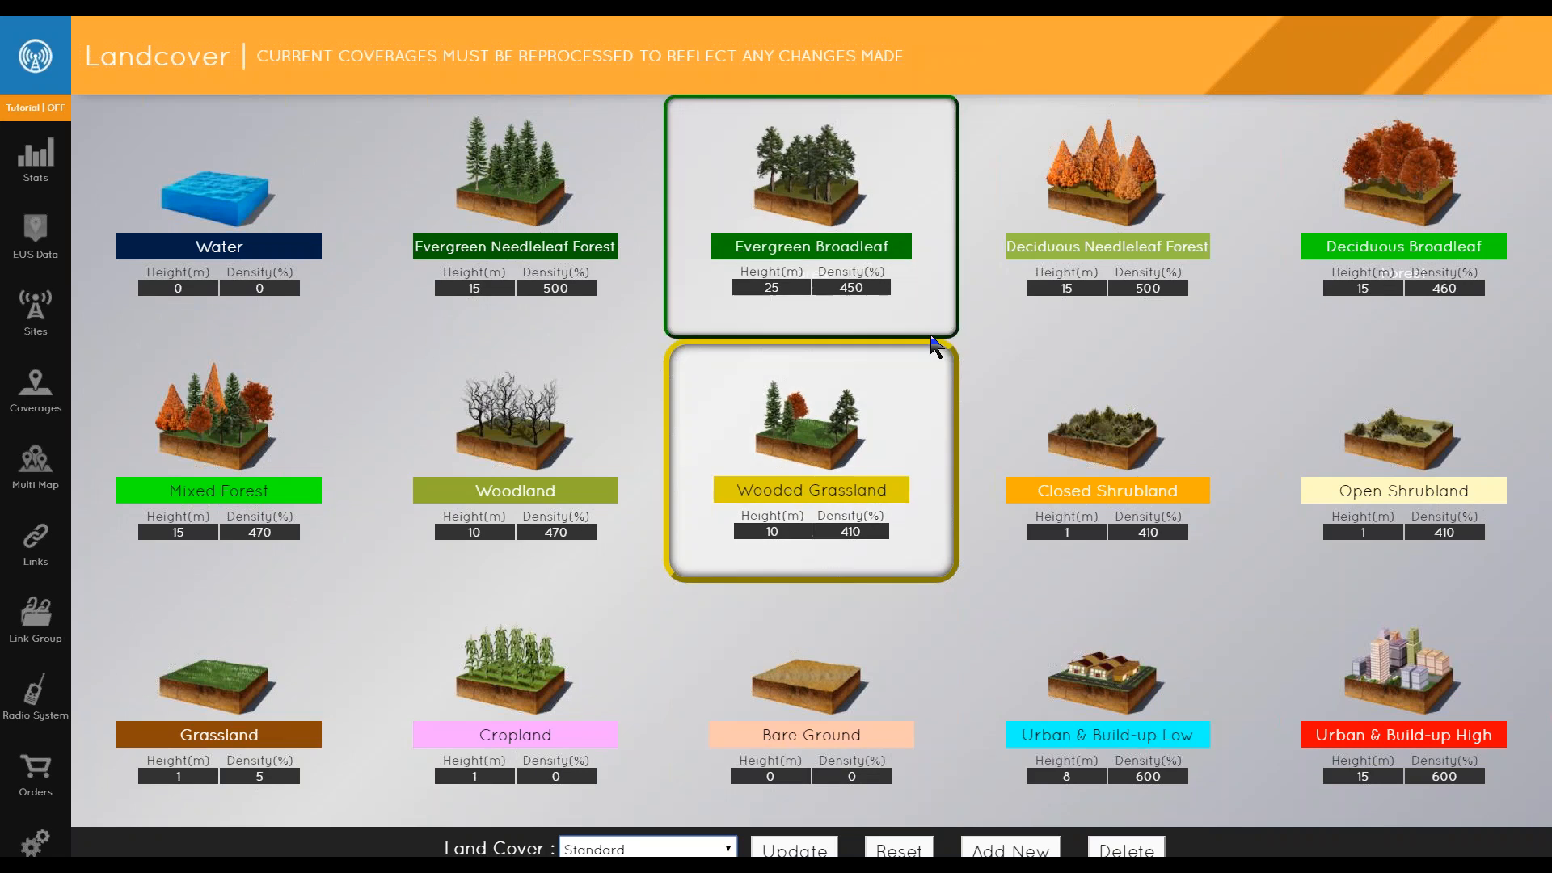
- Open the Evergreen Broadleaf Forest density value for editing
click(759, 294)
double_click(760, 294)
double_click(838, 288)
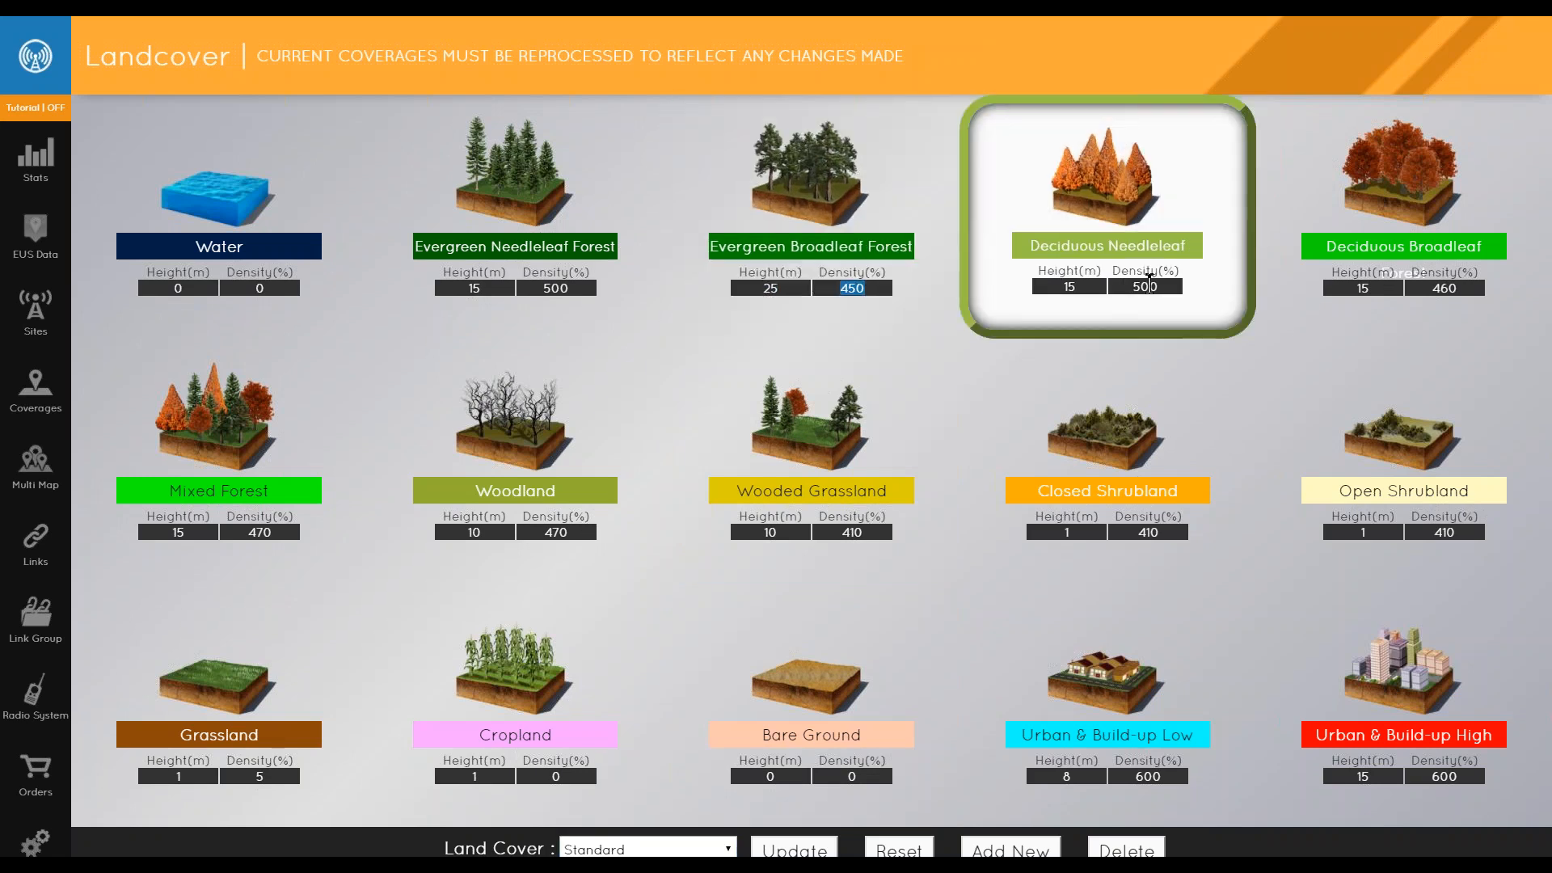
click(849, 284)
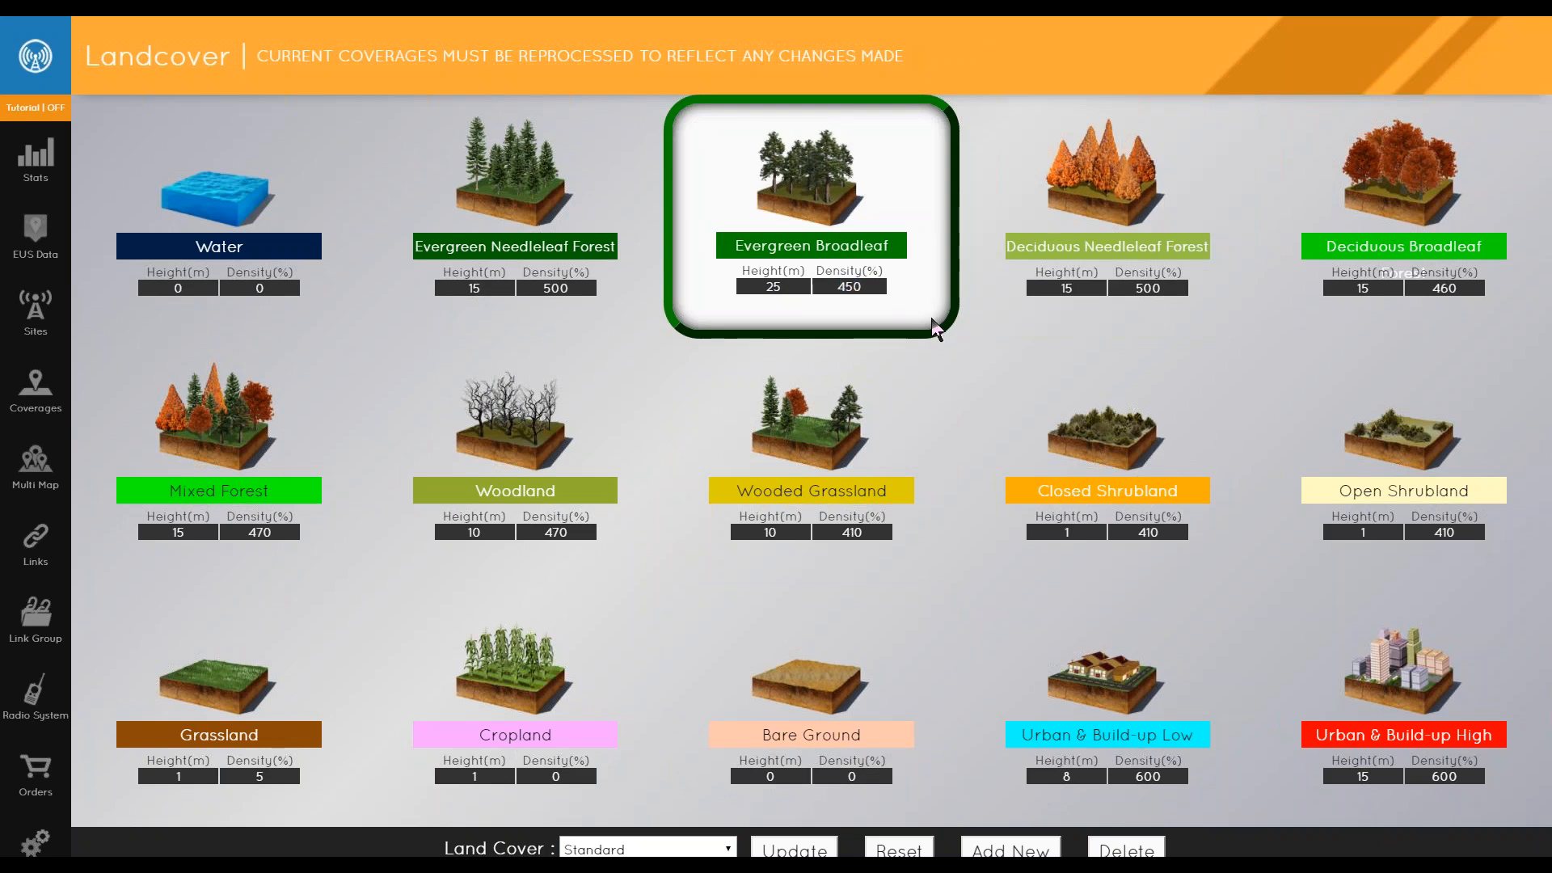
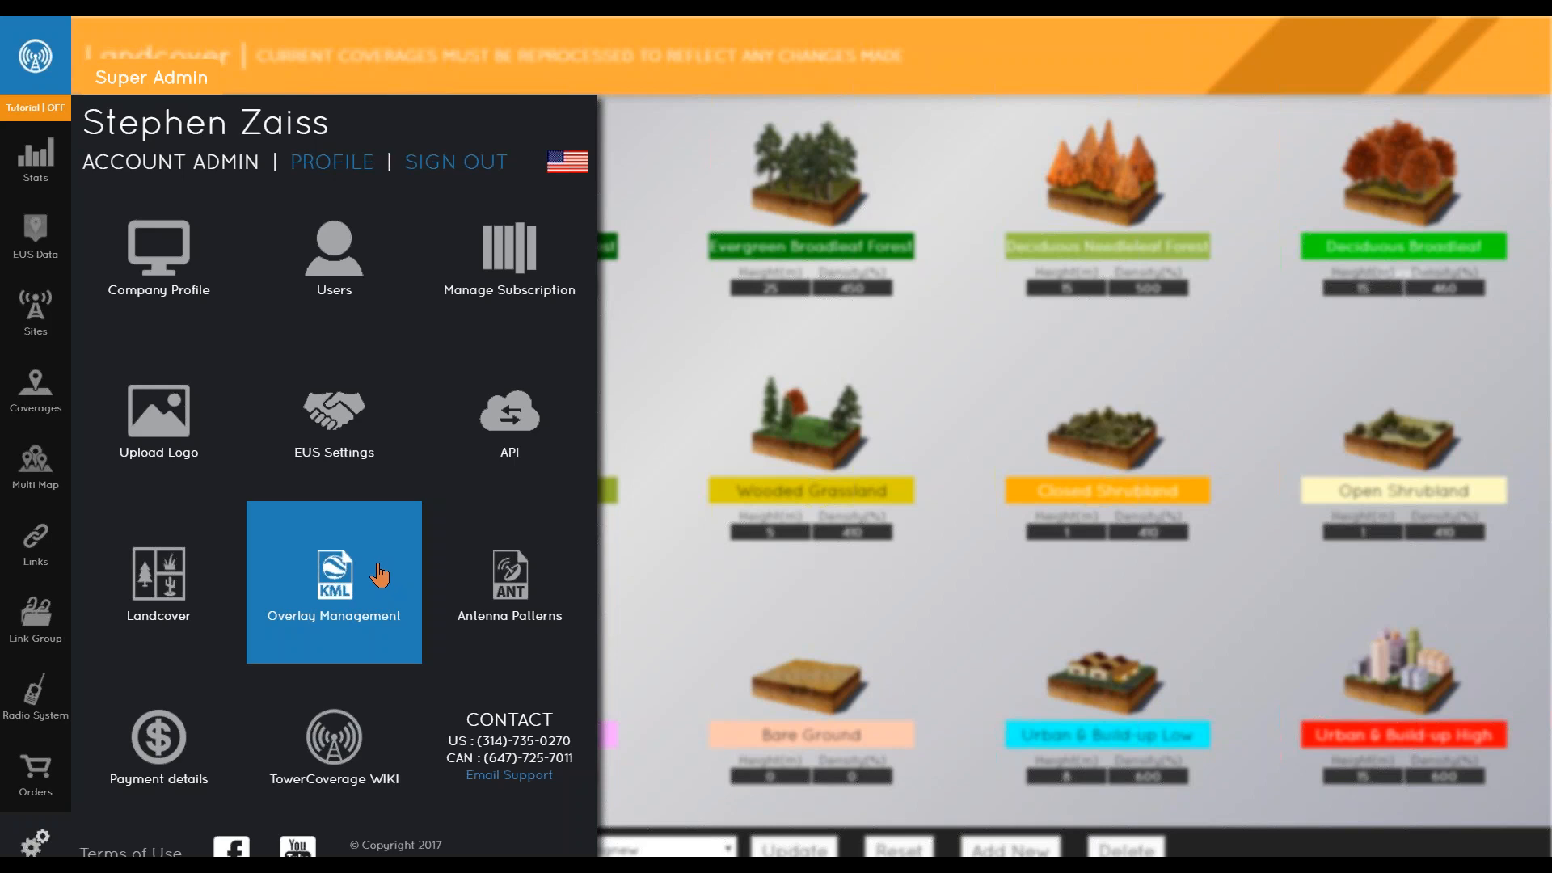
- Open the new site form and place the site's marker with Find My Location
click(507, 592)
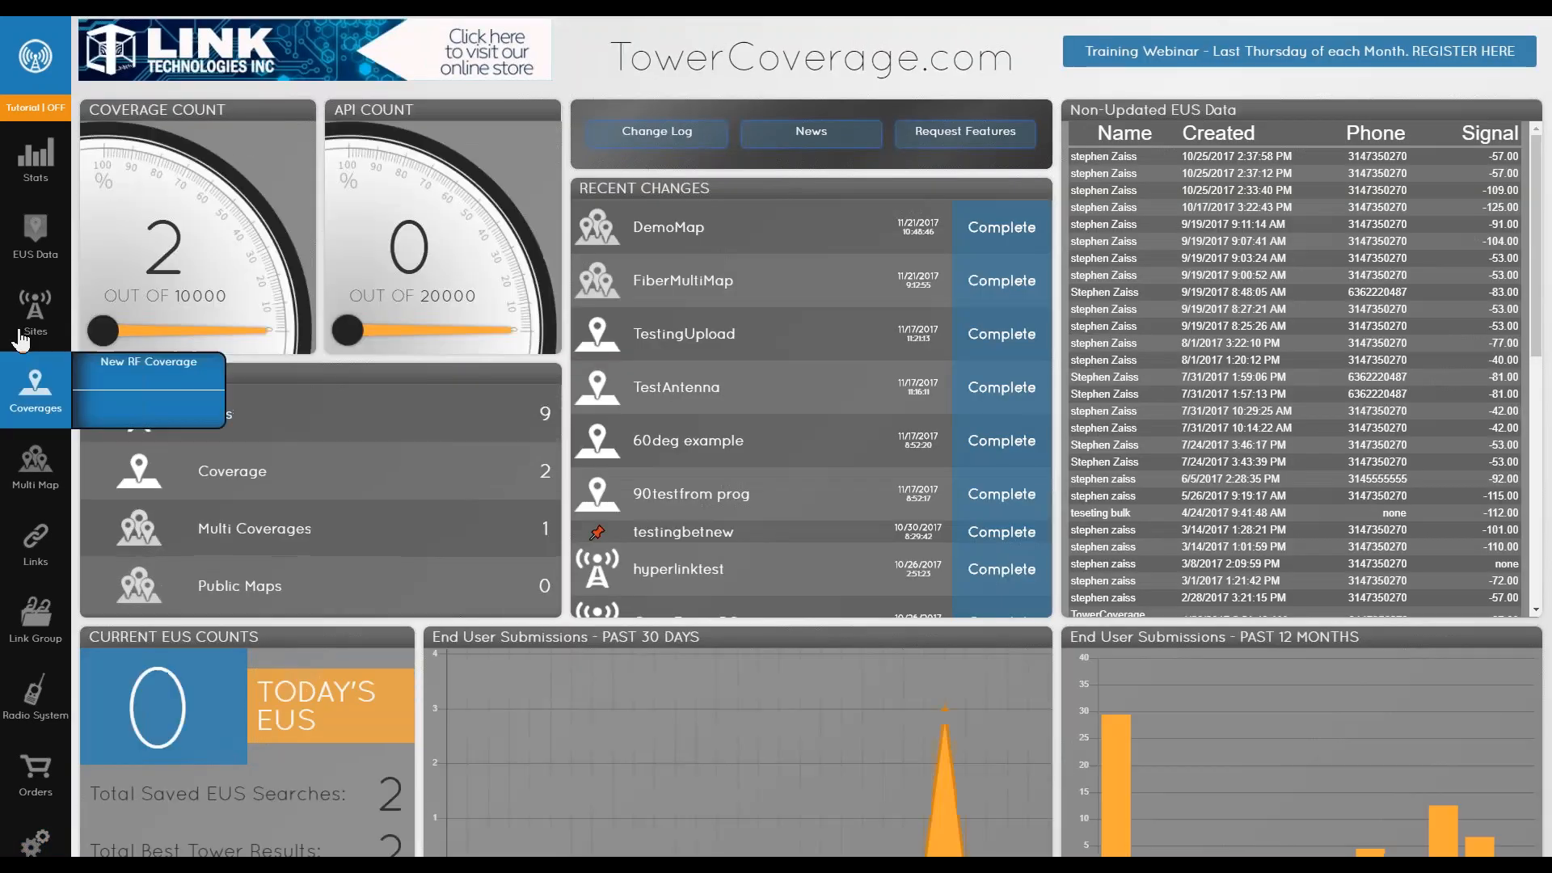
mouse_move(29, 330)
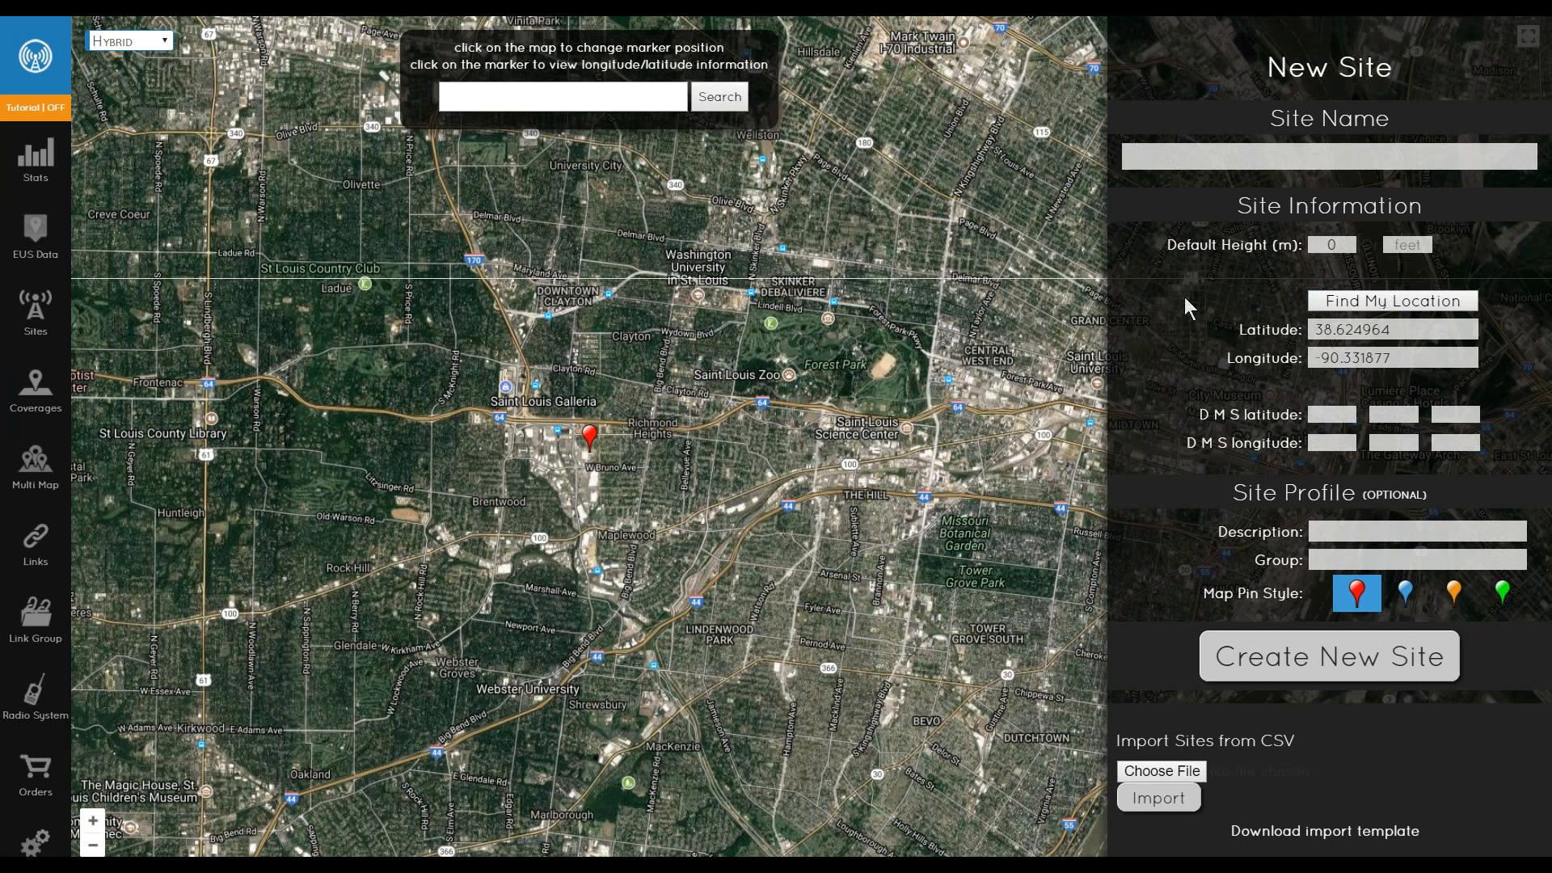
click(568, 98)
click(1343, 157)
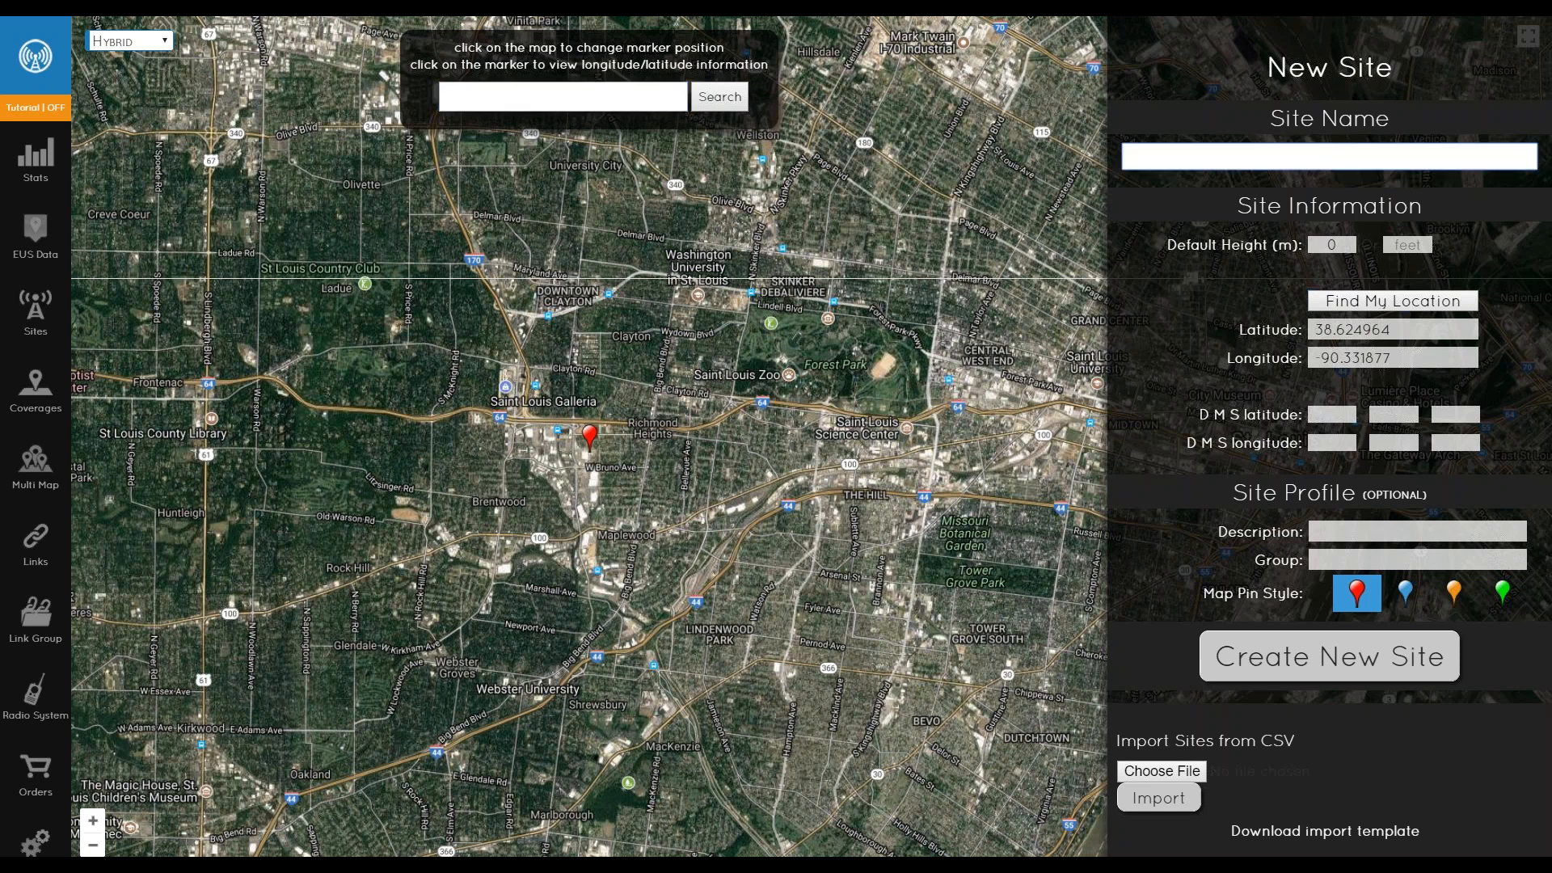
click(1391, 302)
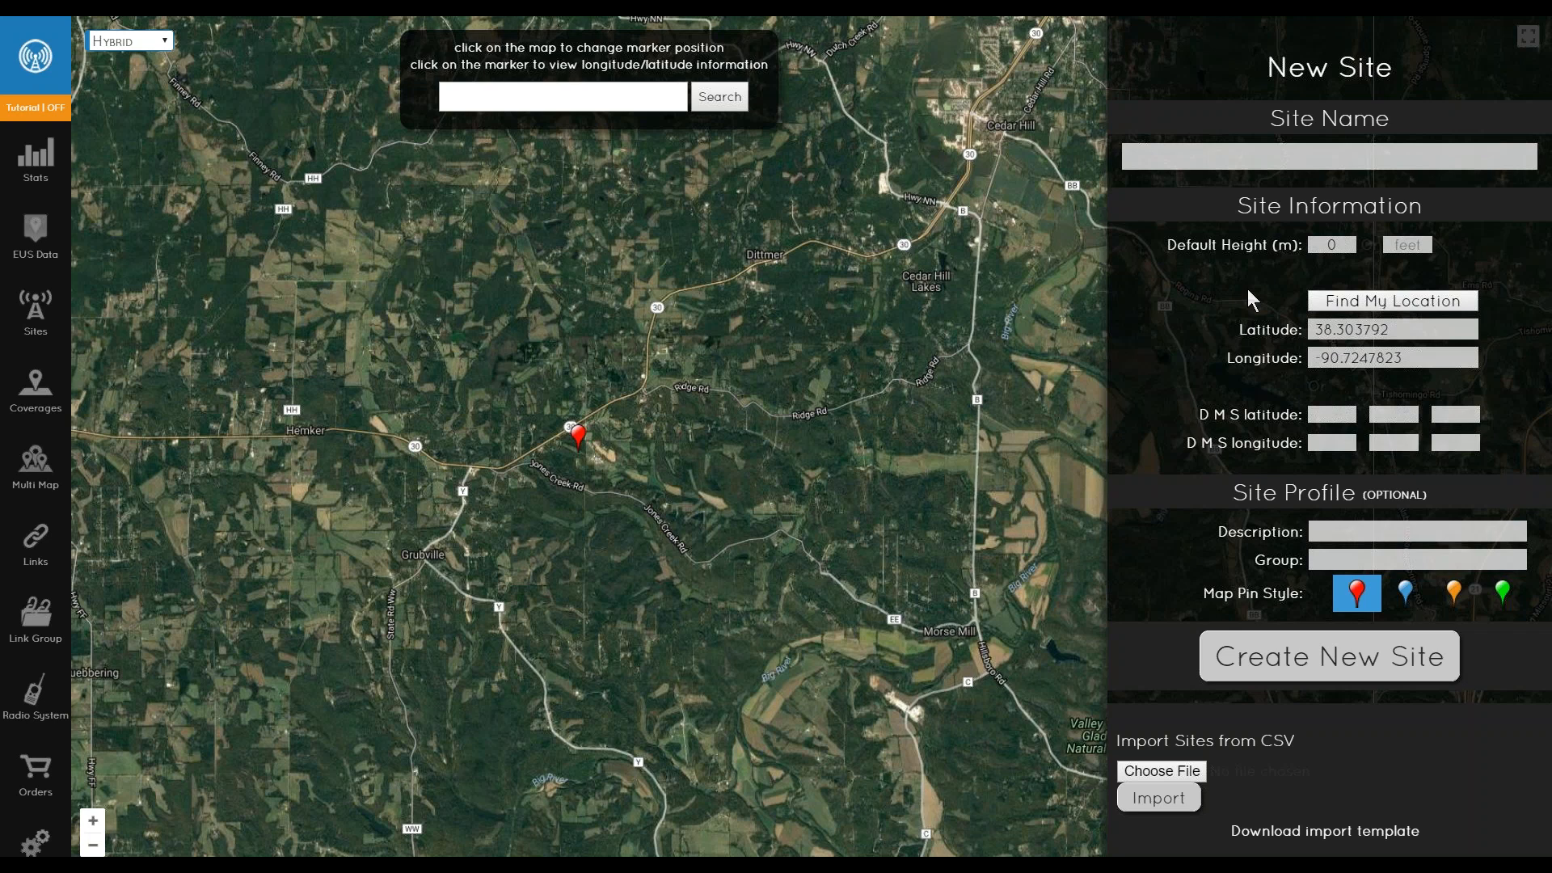
- Examine the default height, latitude, longitude, description and group fields of the new site form
click(1327, 245)
double_click(1330, 245)
click(1339, 246)
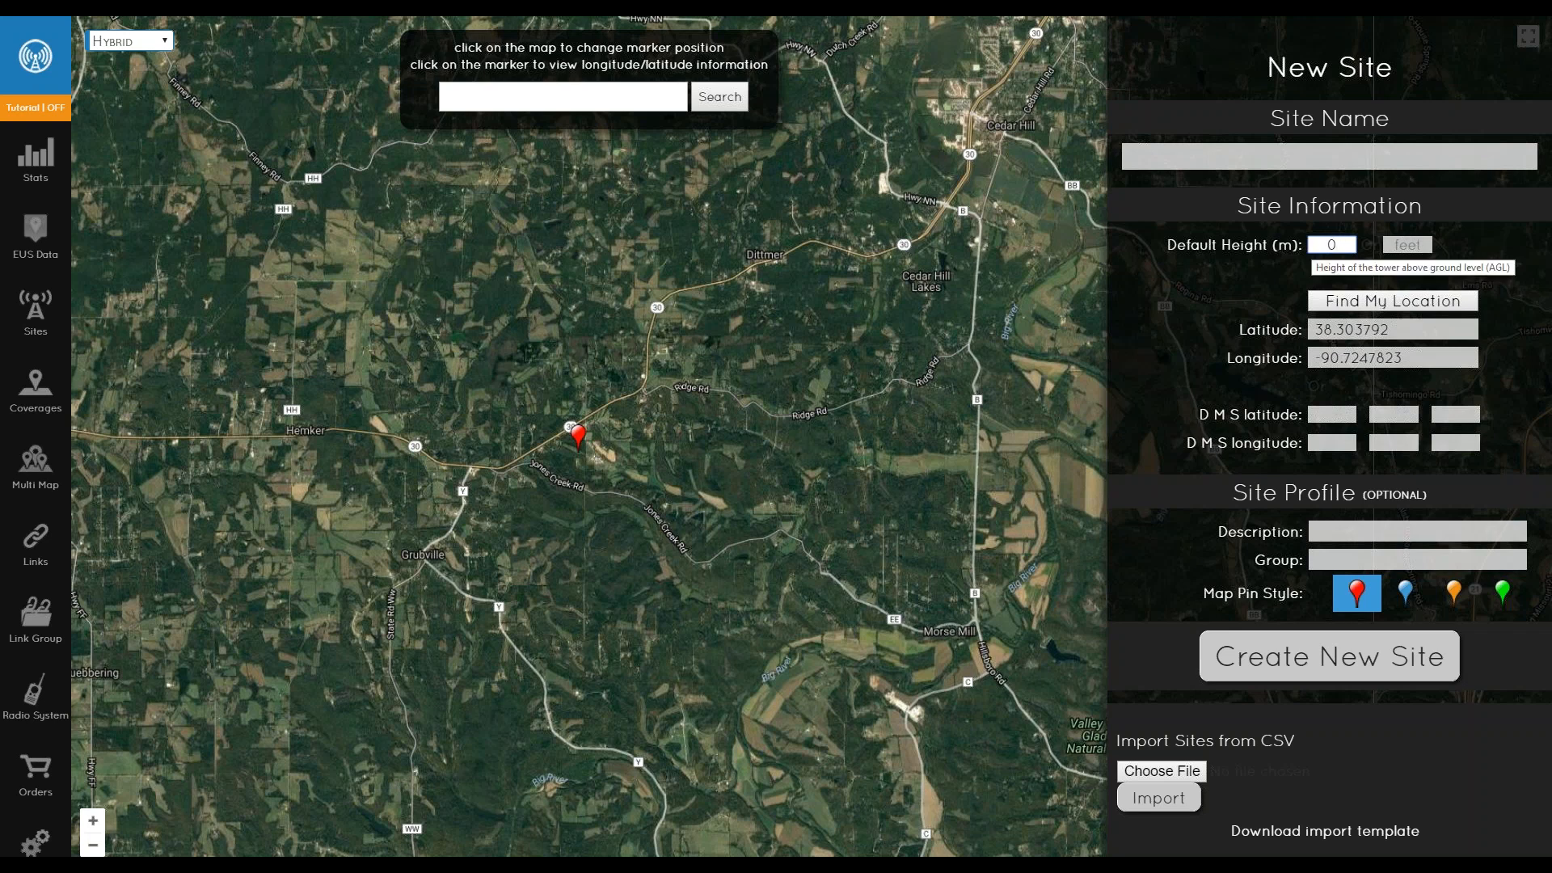
drag(1411, 329, 1297, 327)
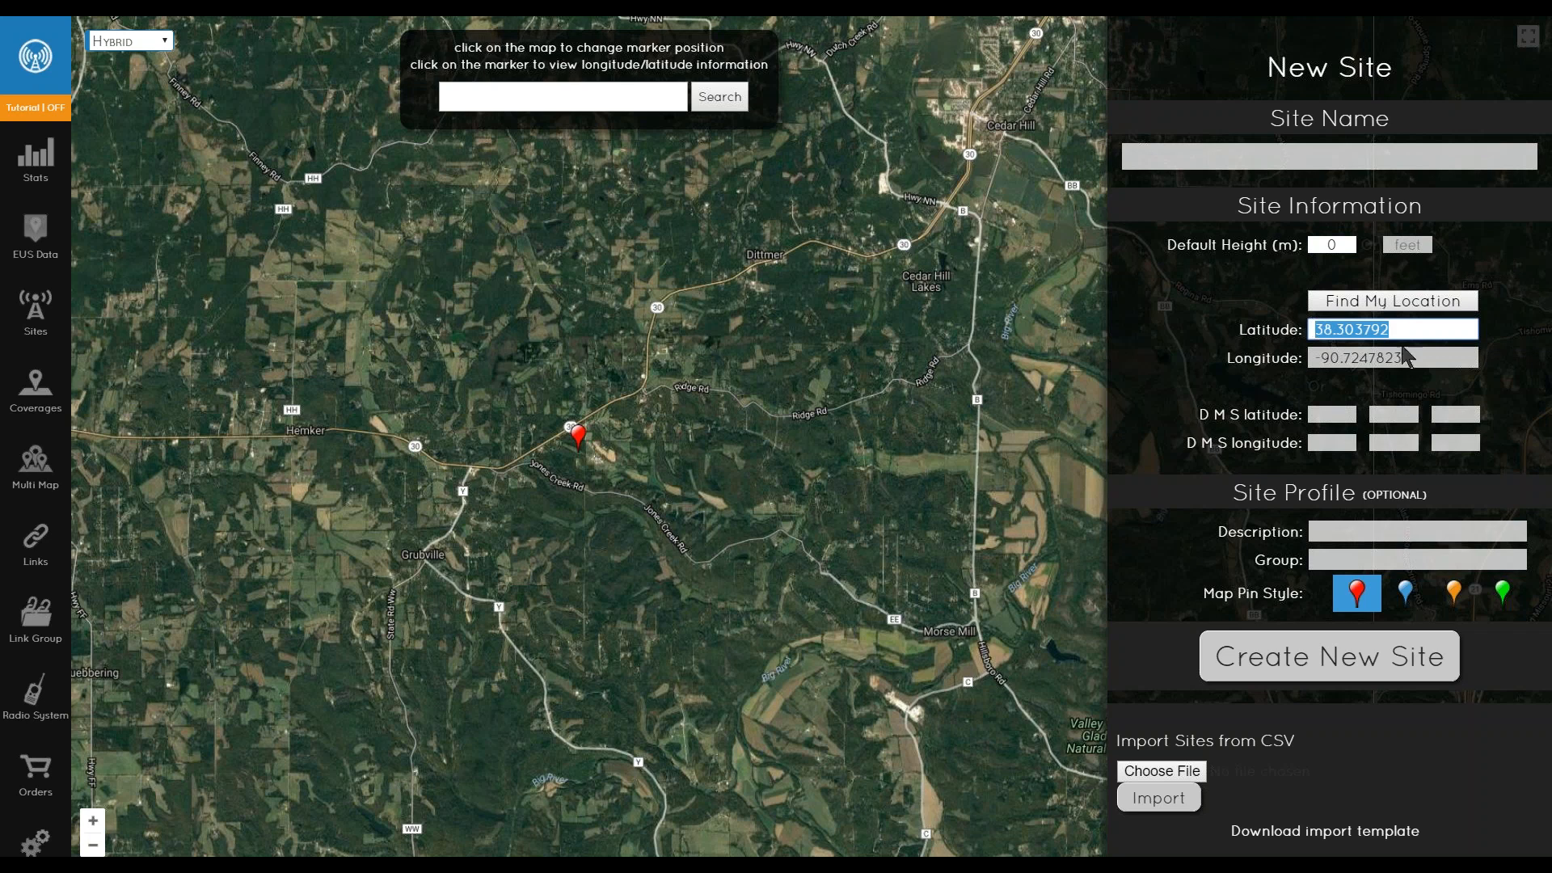
drag(1410, 357, 1277, 359)
click(1283, 391)
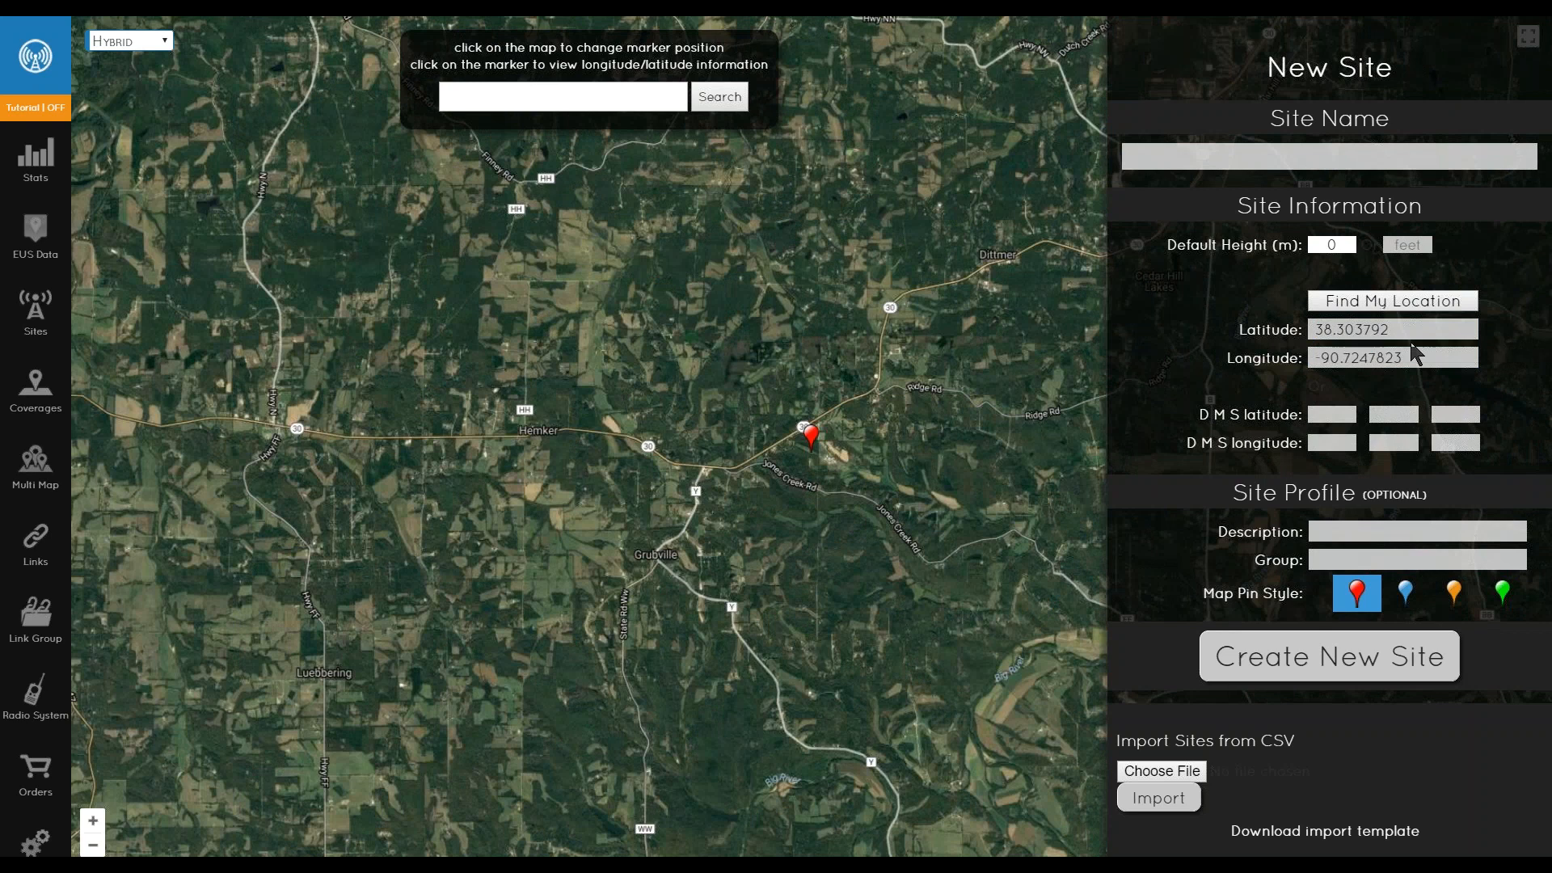
mouse_move(1425, 356)
click(1364, 530)
key(Tab)
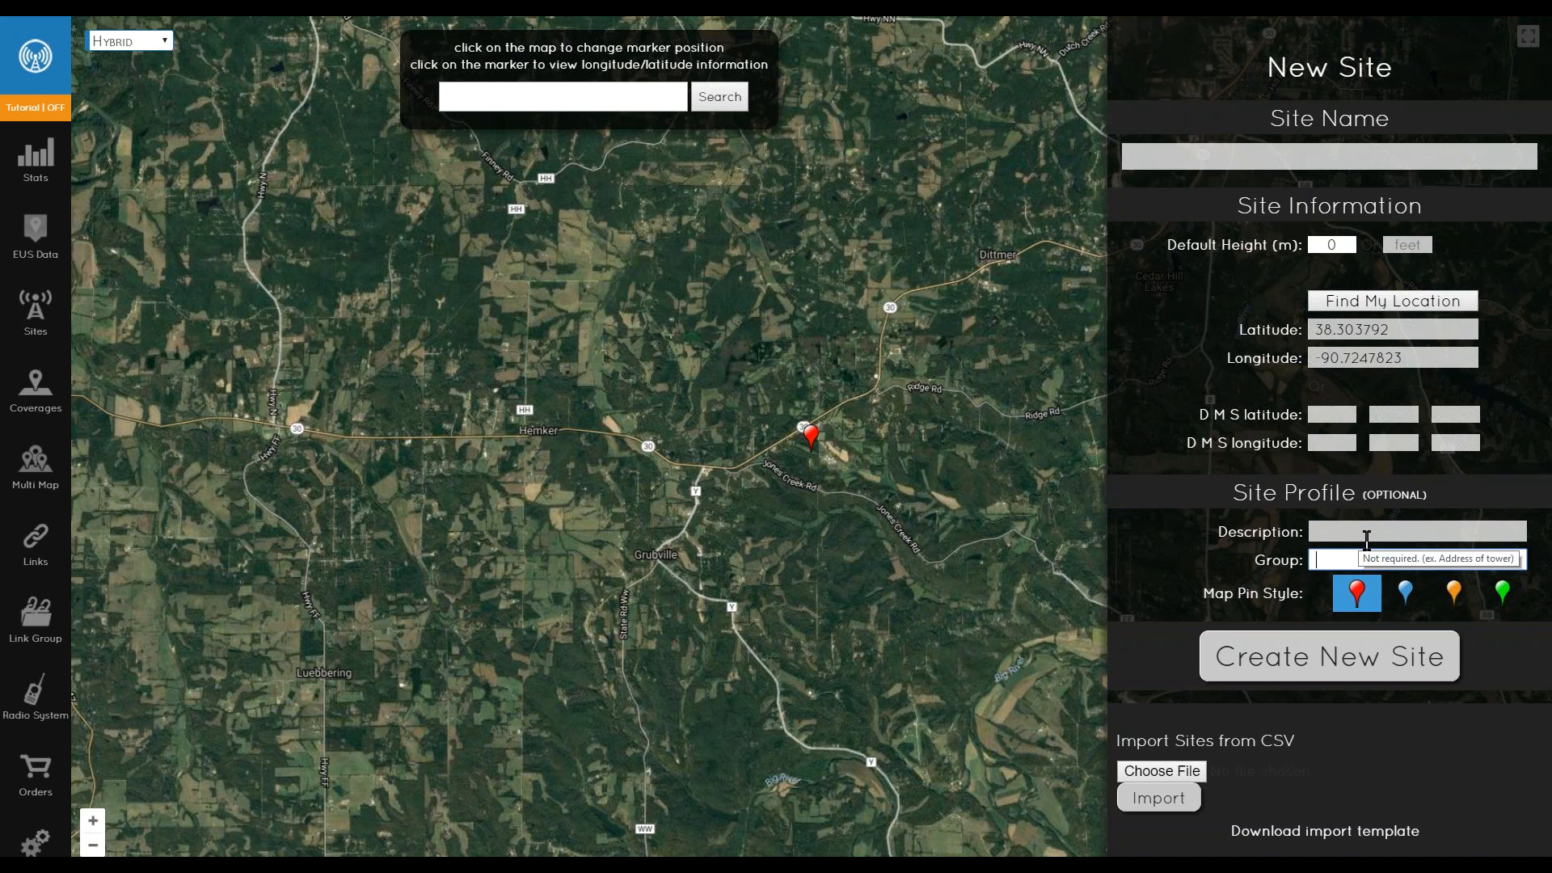
click(1354, 532)
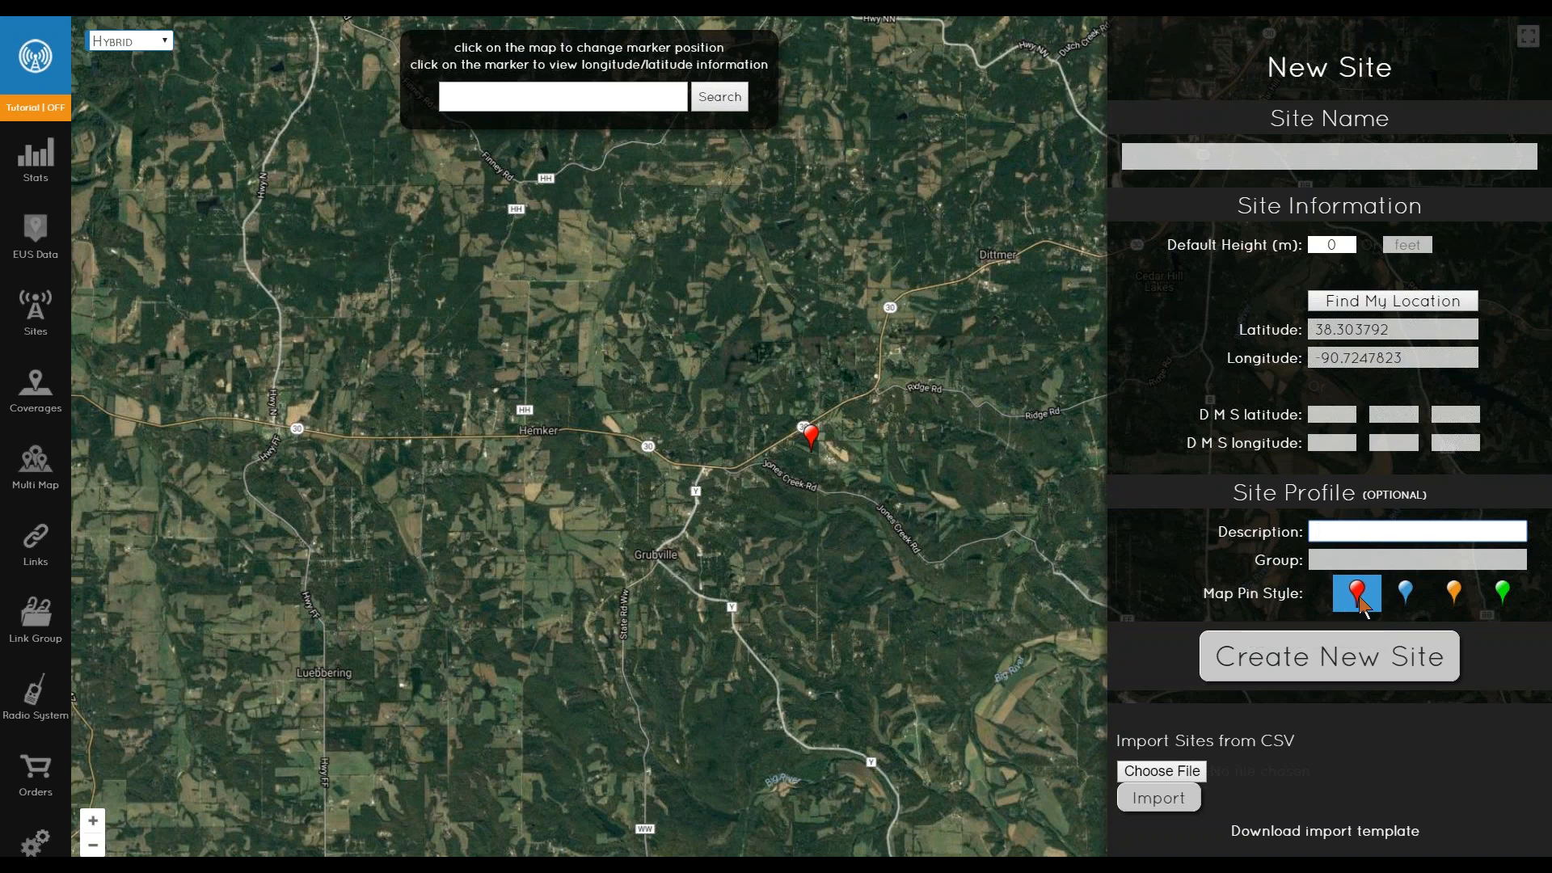
- Choose the orange map pin style for the new site
click(1503, 596)
click(1455, 598)
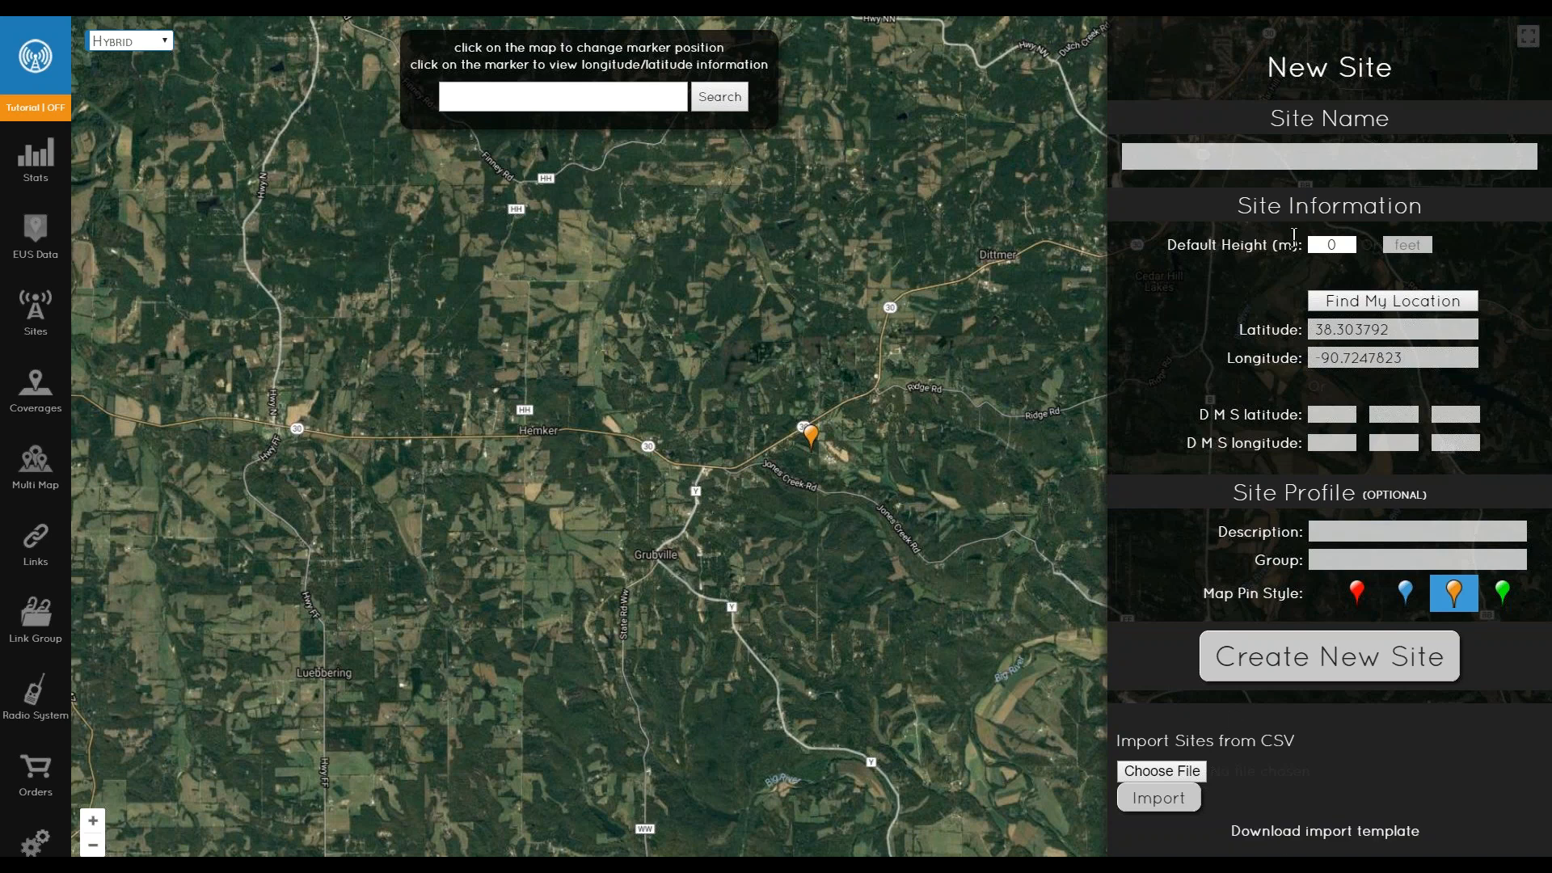
click(1311, 159)
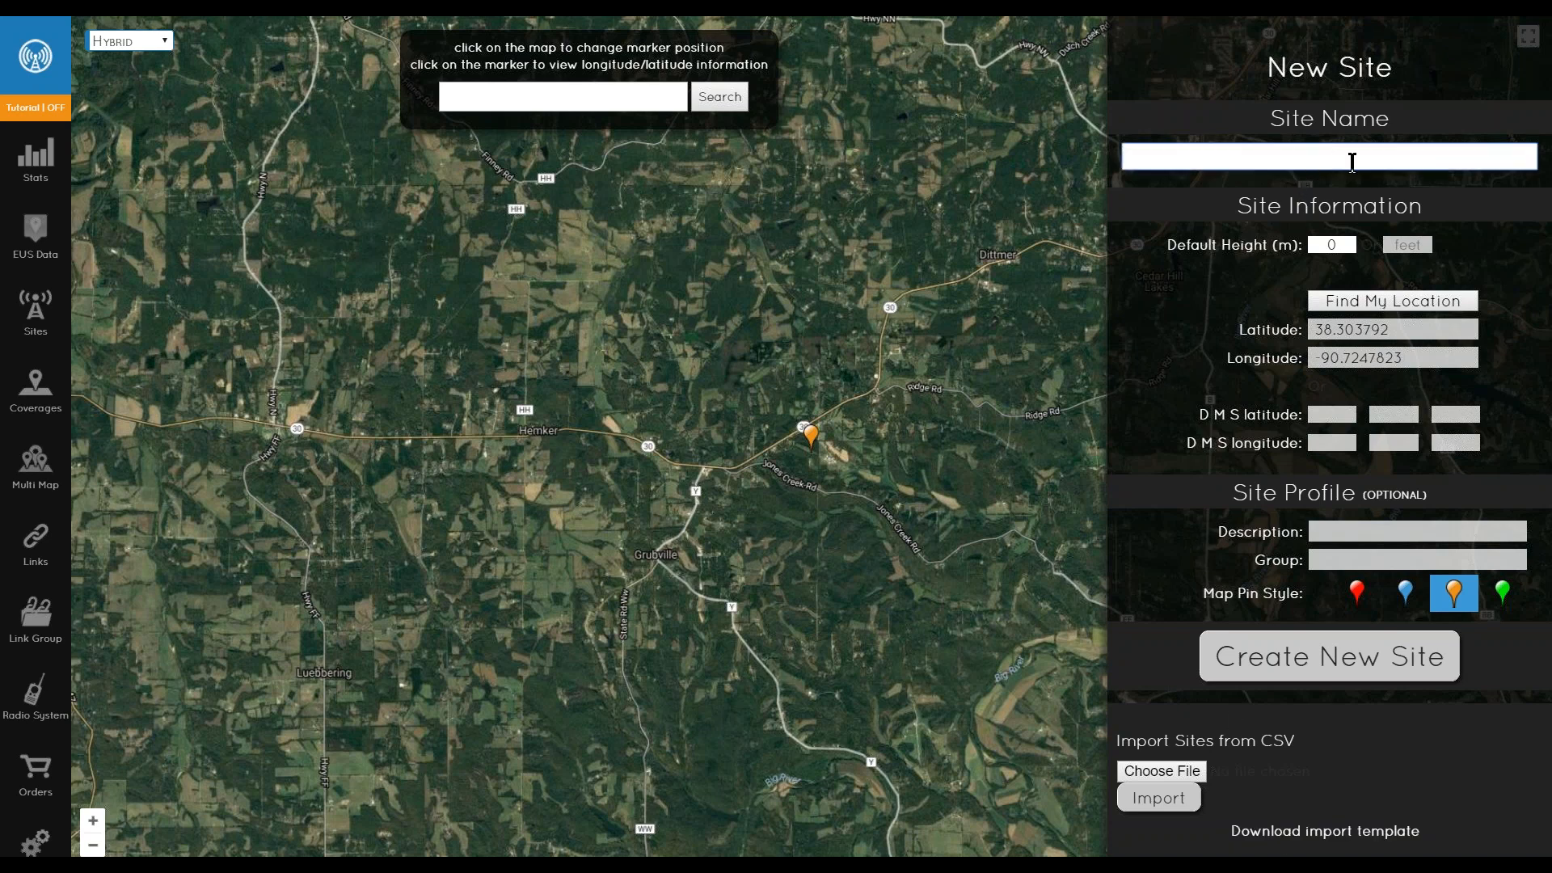
click(1344, 245)
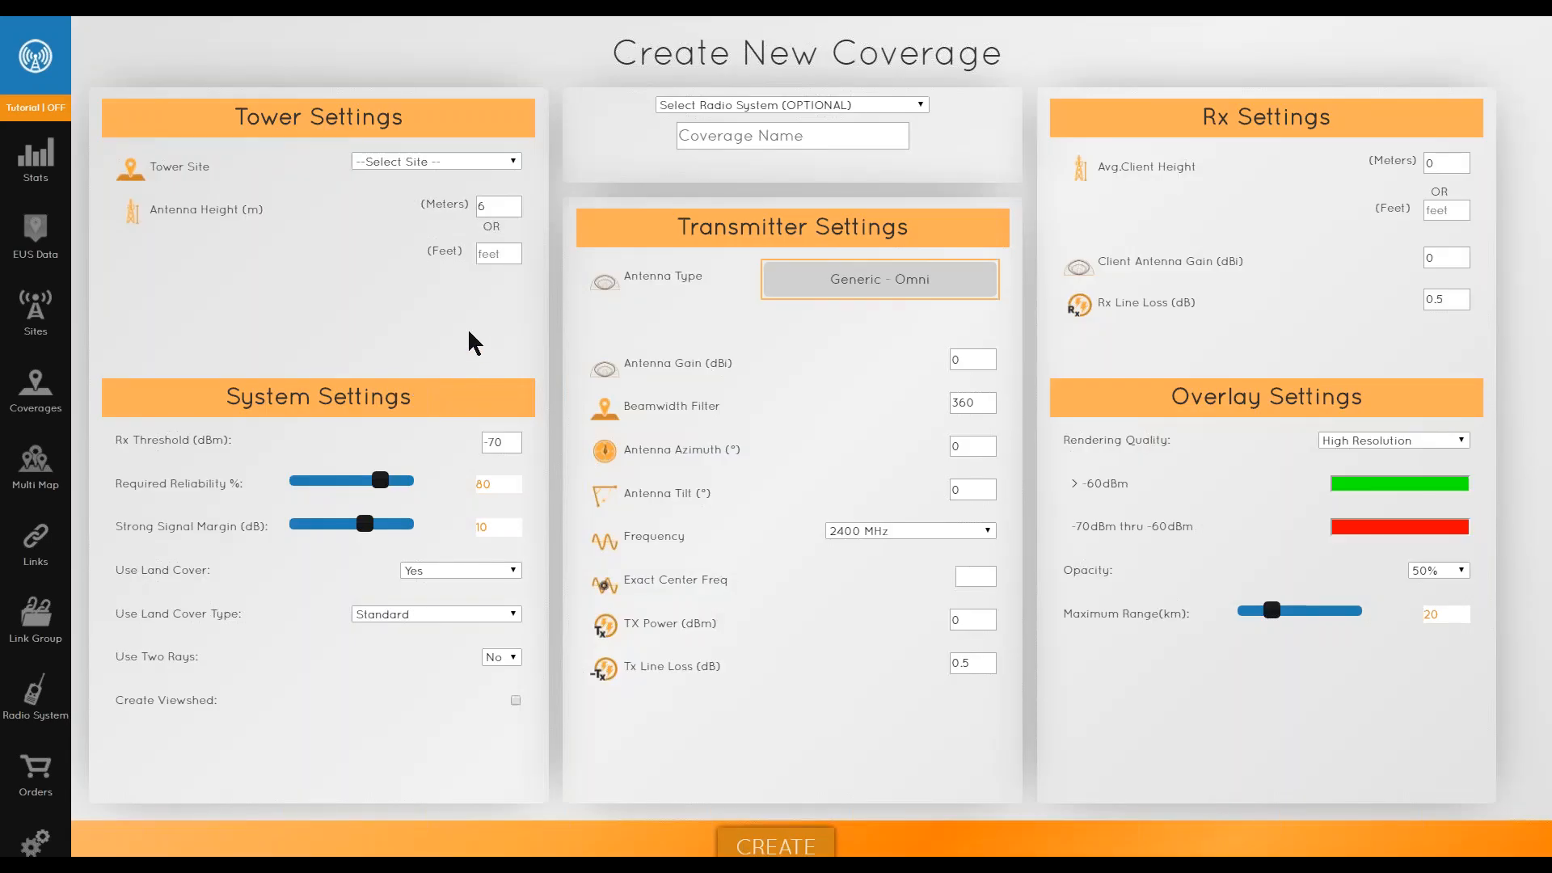
- Select Dittmer Tower as the tower site and set the antenna height to 60 m
click(404, 168)
click(391, 231)
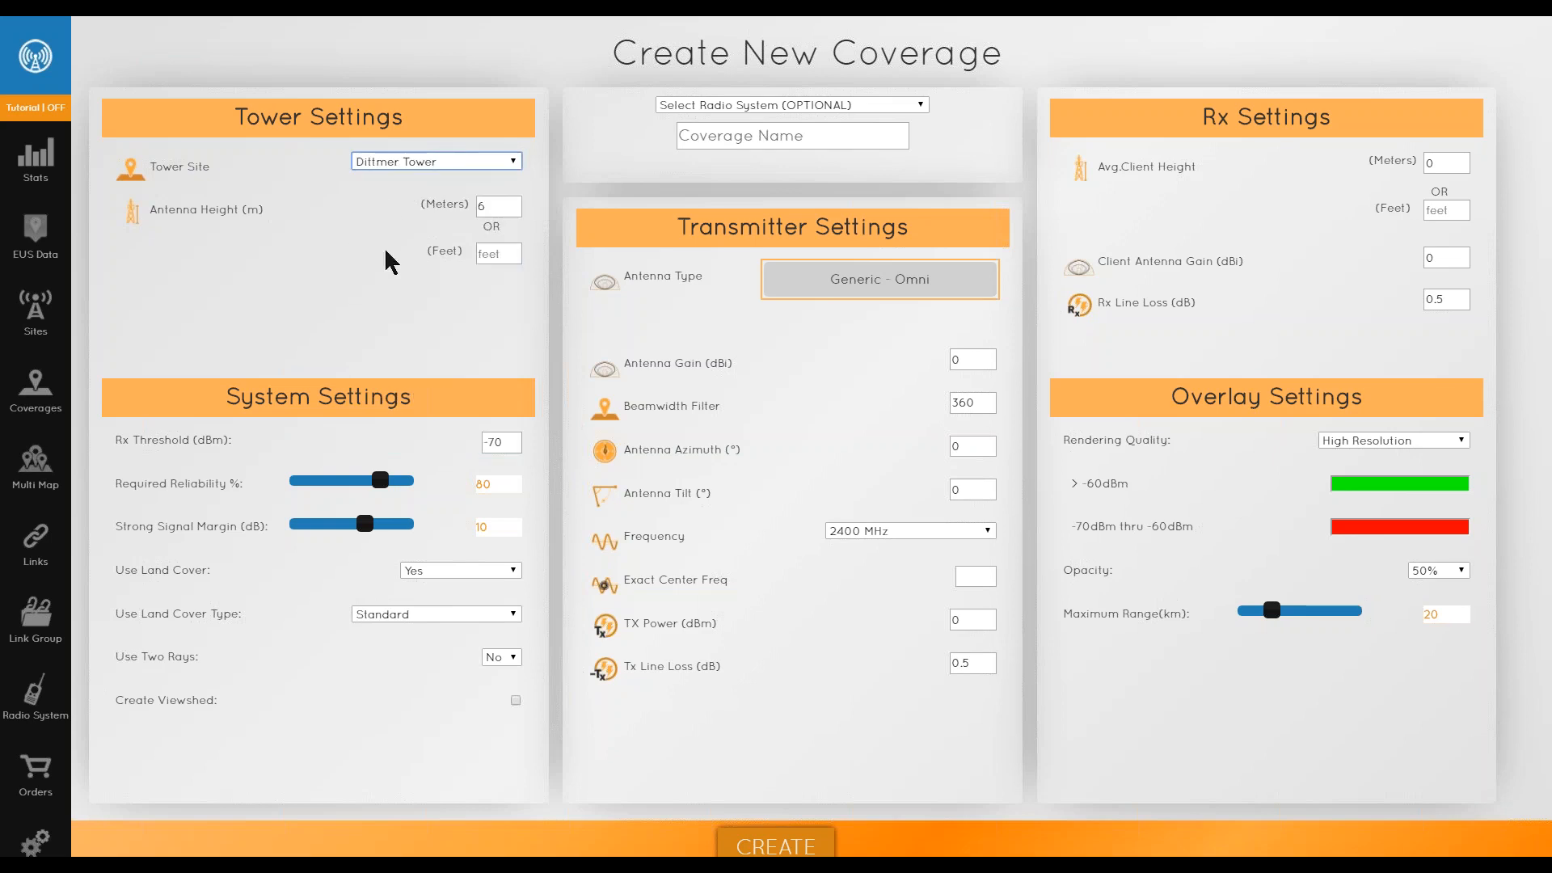
click(498, 206)
text(0)
- Set the Rx threshold to -72 dBm
click(514, 442)
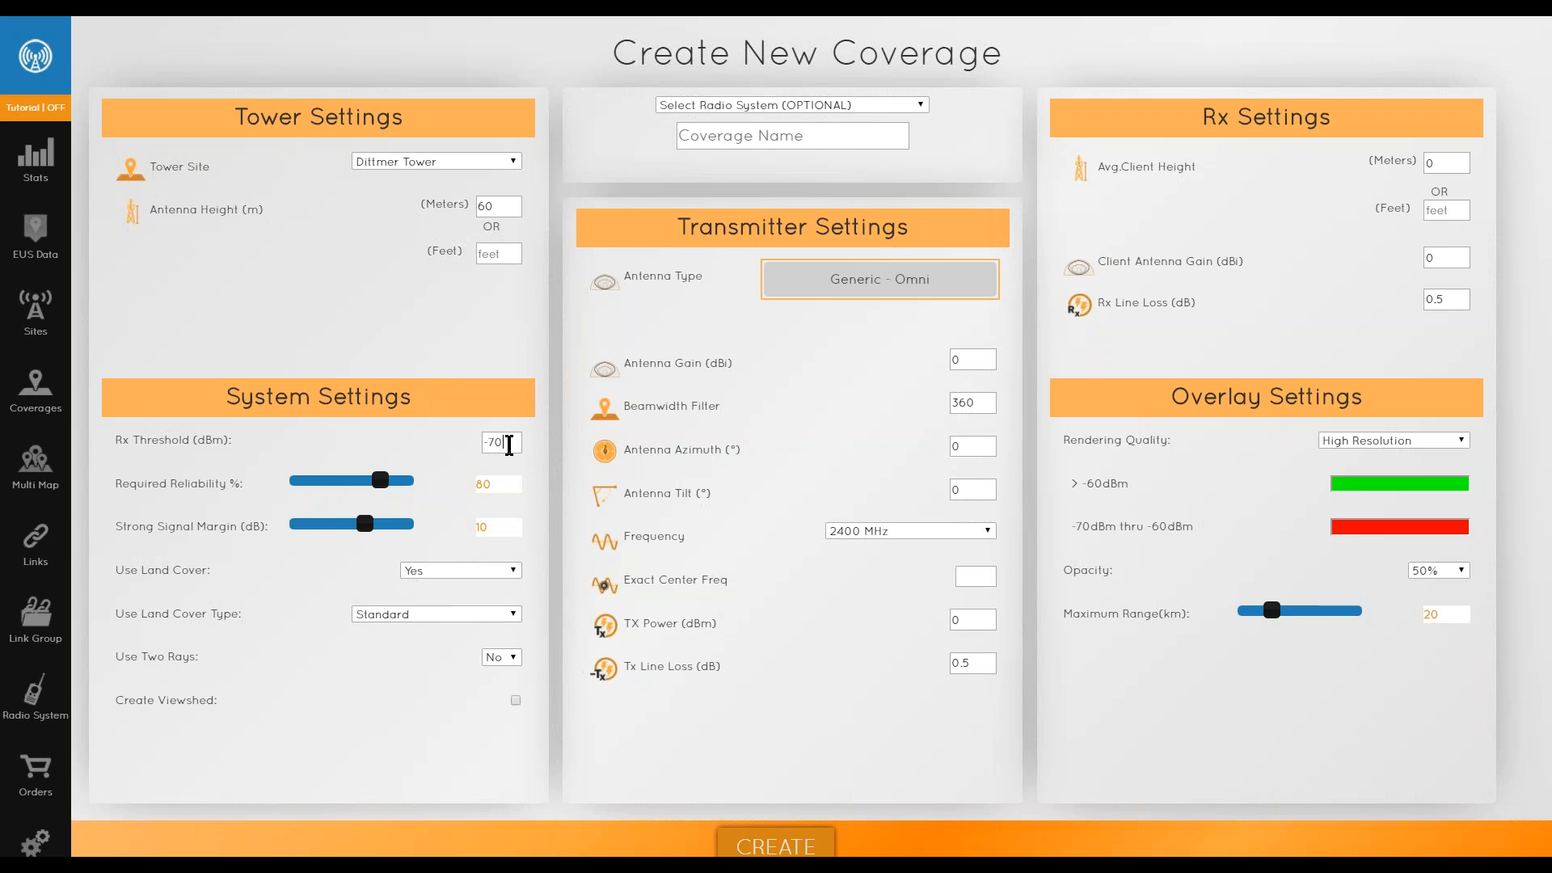
key(BackSpace)
text(2)
- Set required reliability to 50% and strong signal margin to 5 dB with the sliders
click(413, 446)
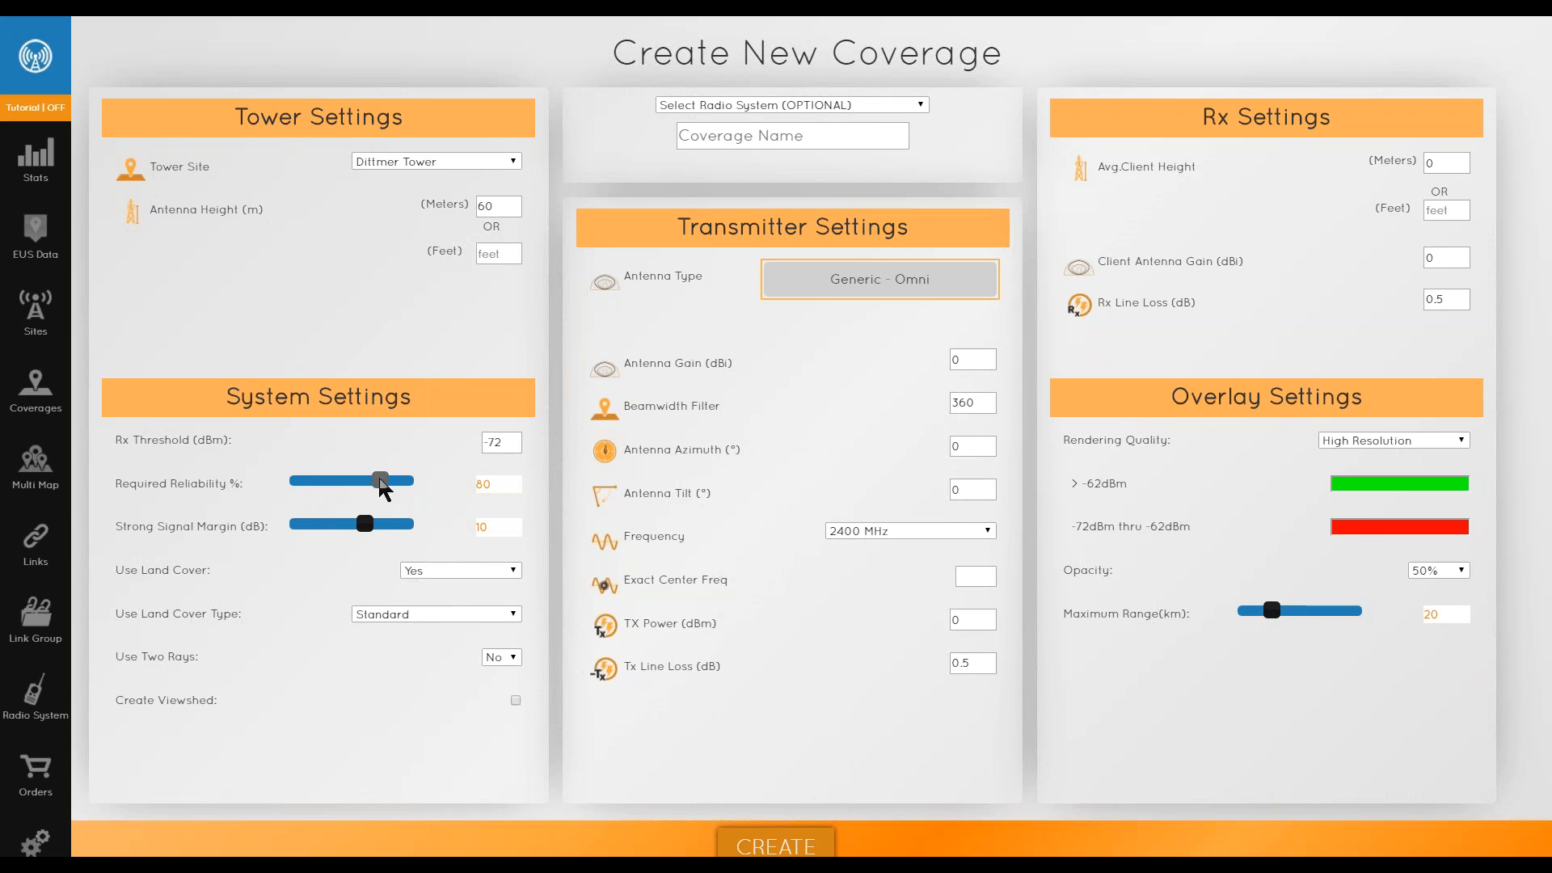
drag(381, 485, 414, 488)
drag(411, 482, 276, 480)
drag(364, 524, 321, 530)
- Keep the Standard land cover type and set Use Two Rays to Yes
click(406, 612)
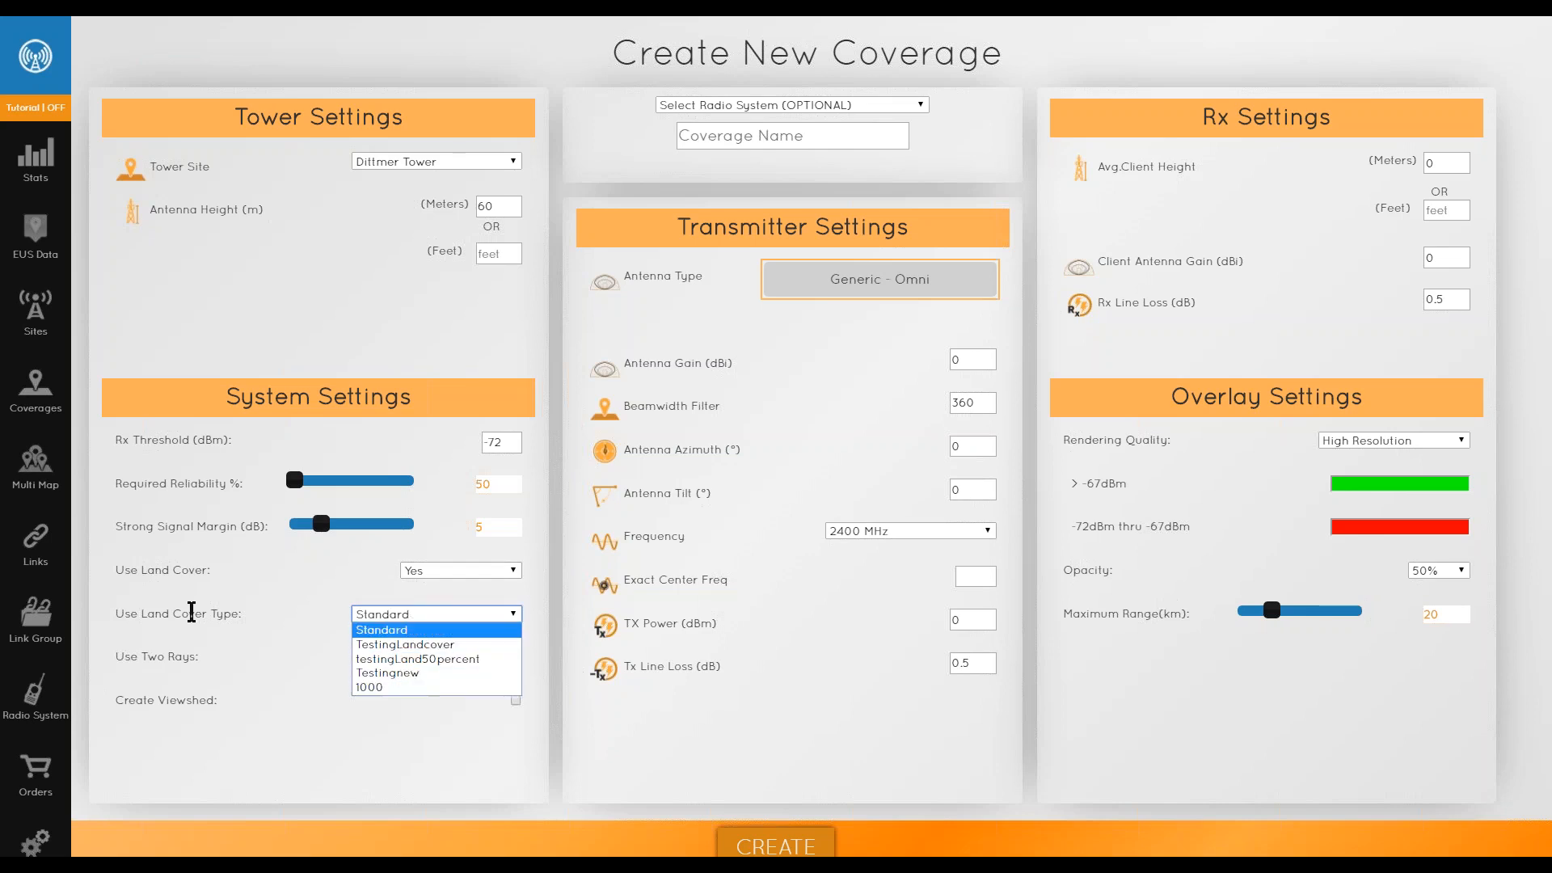
click(381, 630)
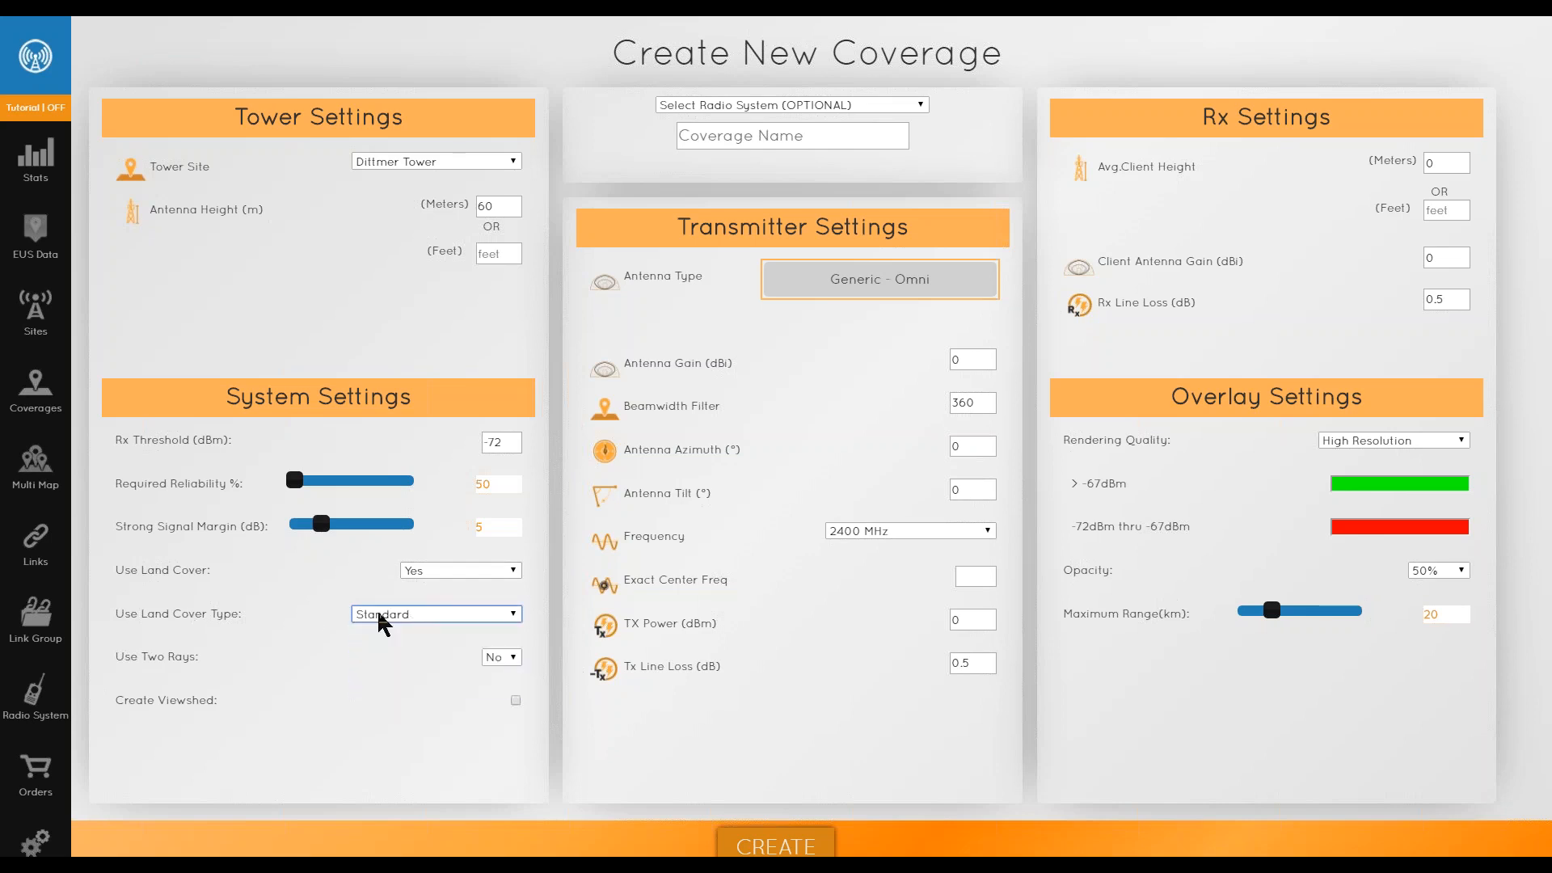
click(502, 659)
click(445, 656)
click(502, 657)
click(504, 682)
- Toggle Create Viewshed on and off while reviewing the Use Land Cover and land cover type options
click(511, 704)
click(515, 701)
click(470, 573)
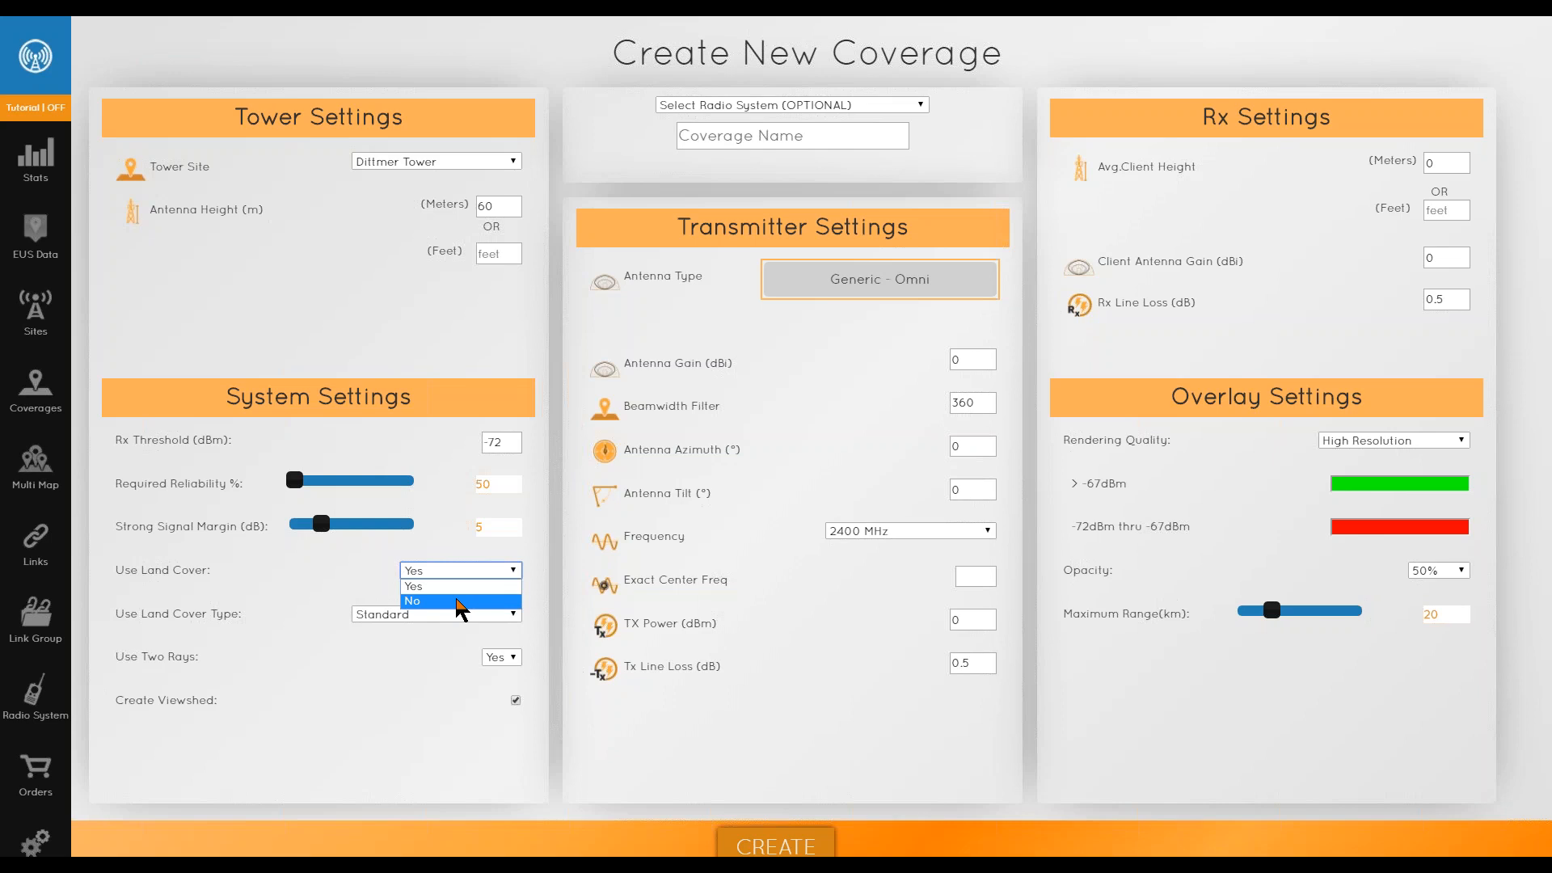
click(437, 708)
click(516, 701)
click(434, 619)
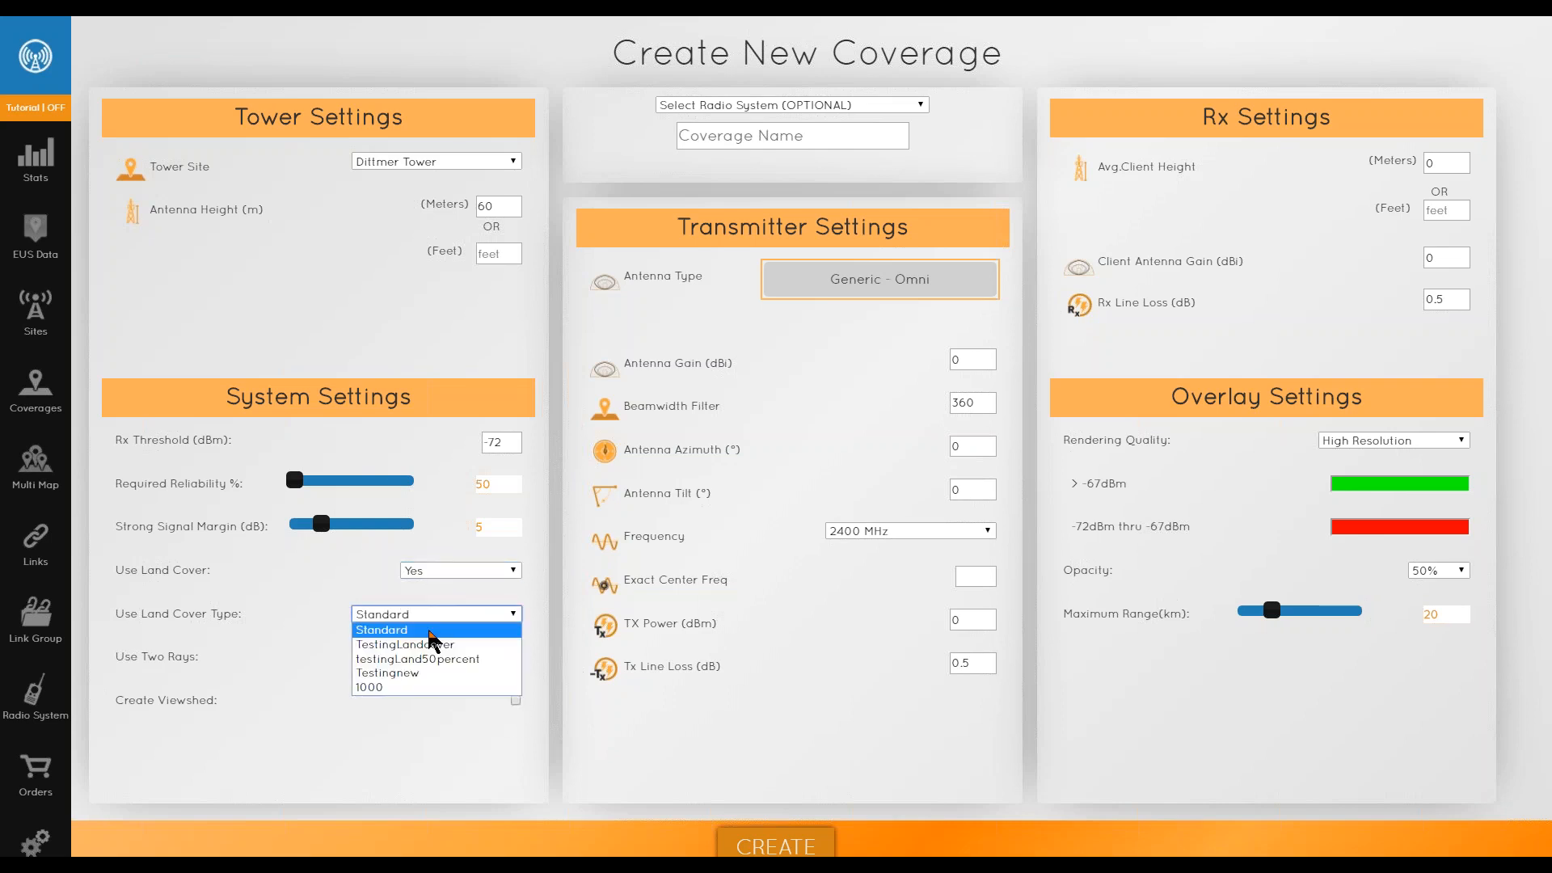
click(426, 707)
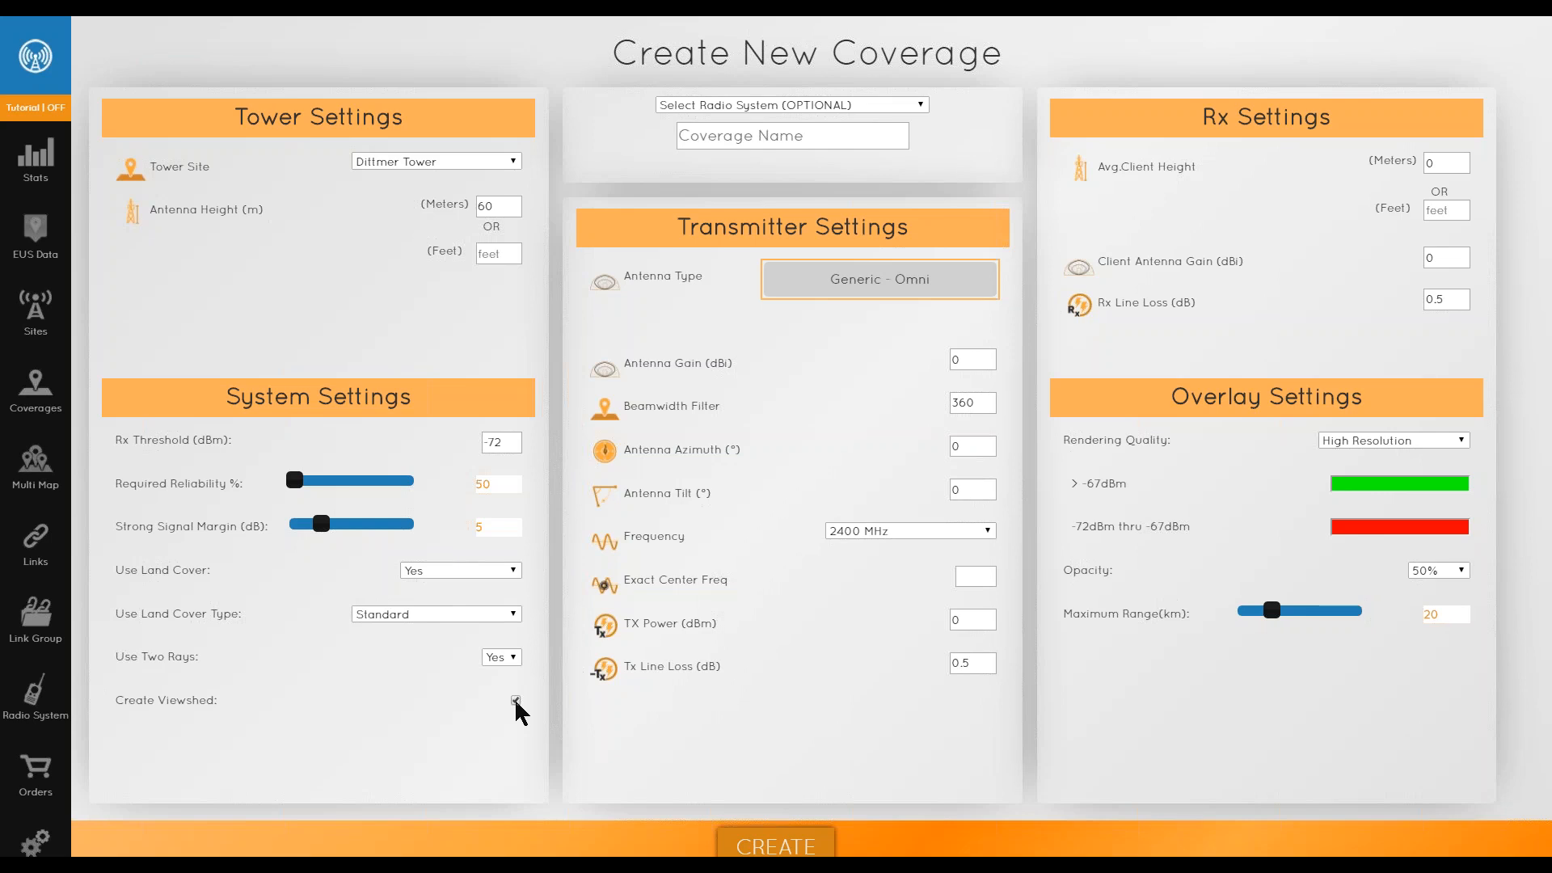
click(516, 701)
- Set the antenna type to Generic - 120 Degree from the antenna list
click(871, 287)
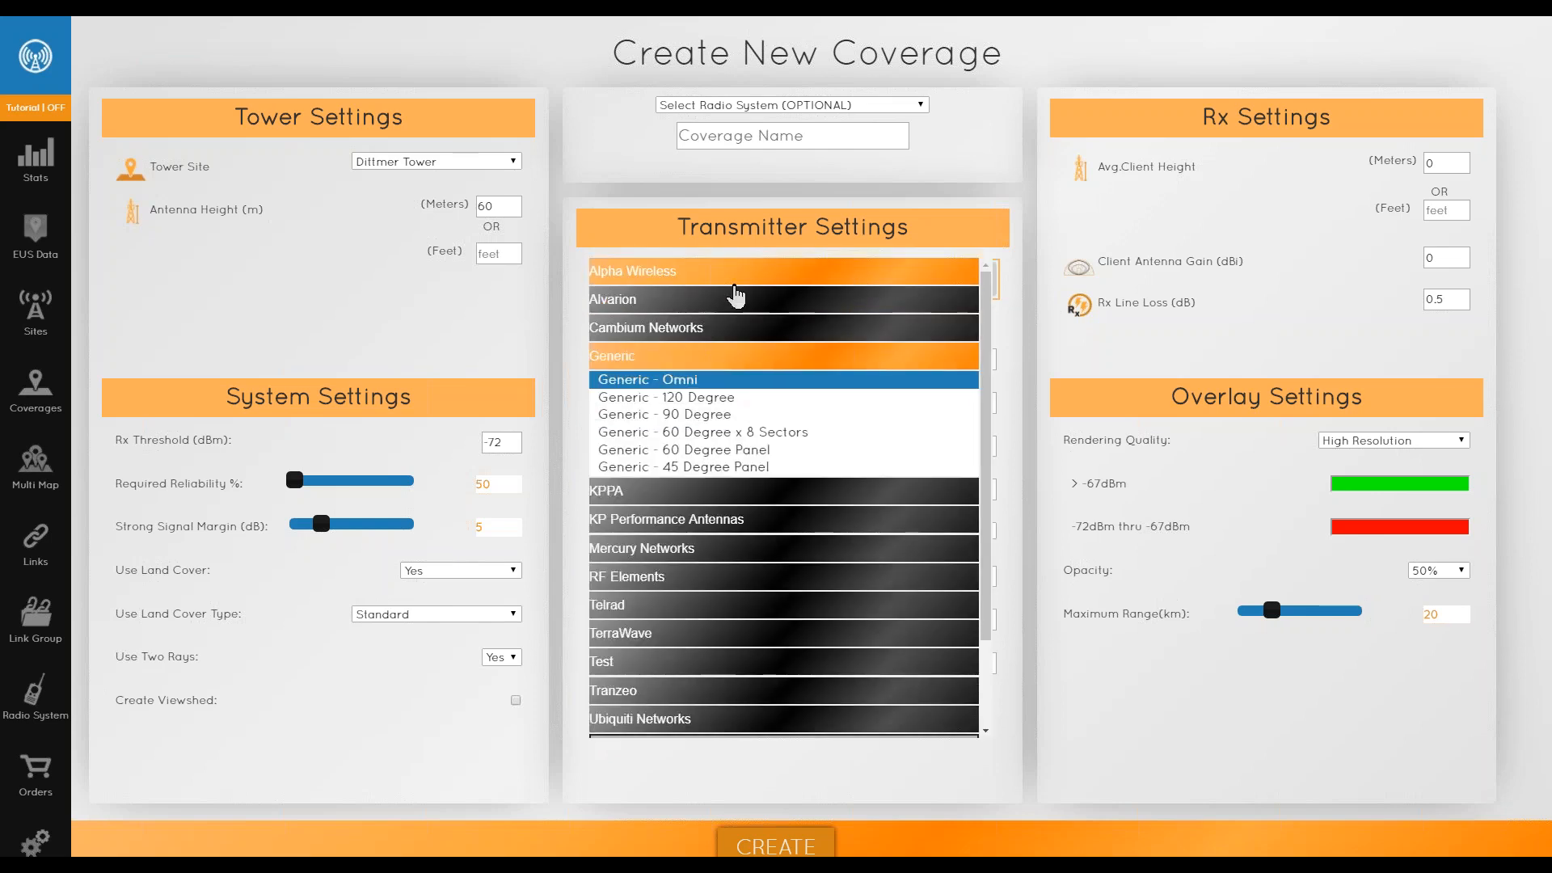
scroll(689, 664, down, 3)
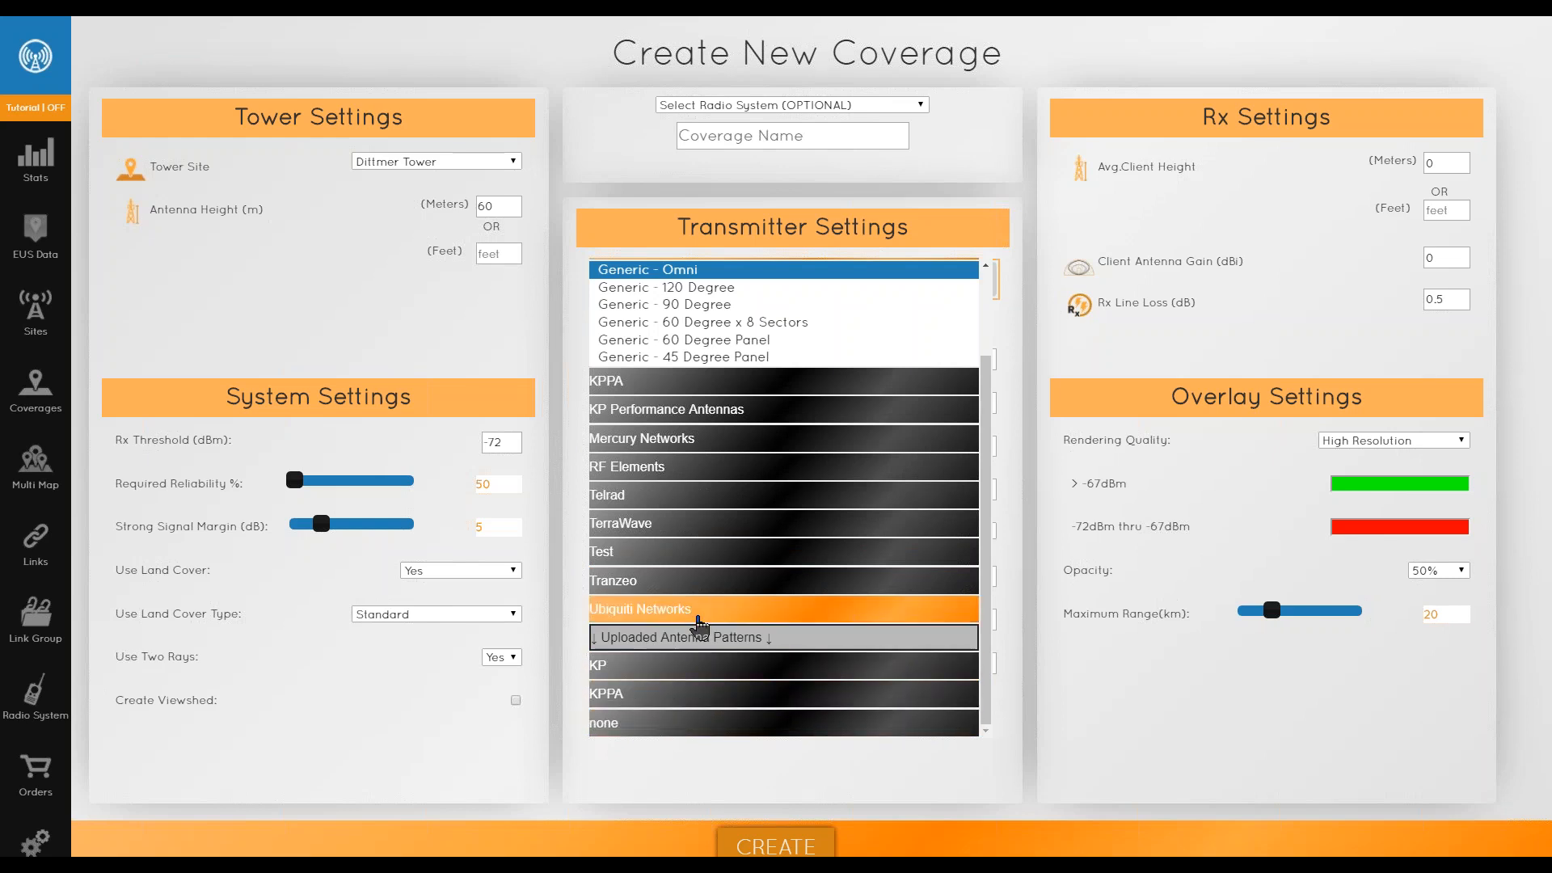
scroll(735, 655, up, 2)
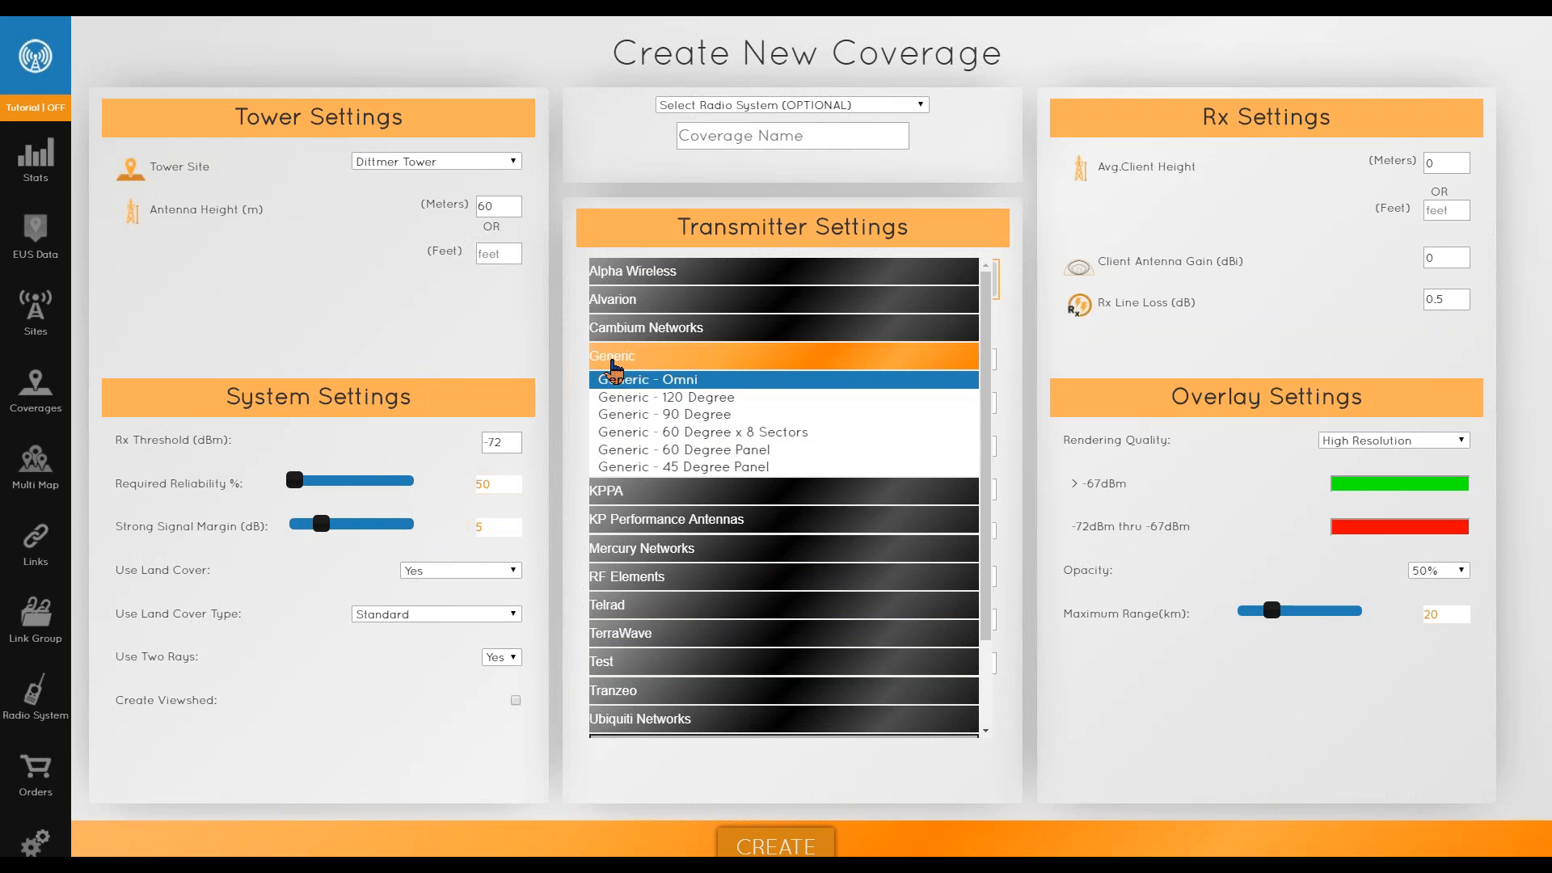
click(671, 356)
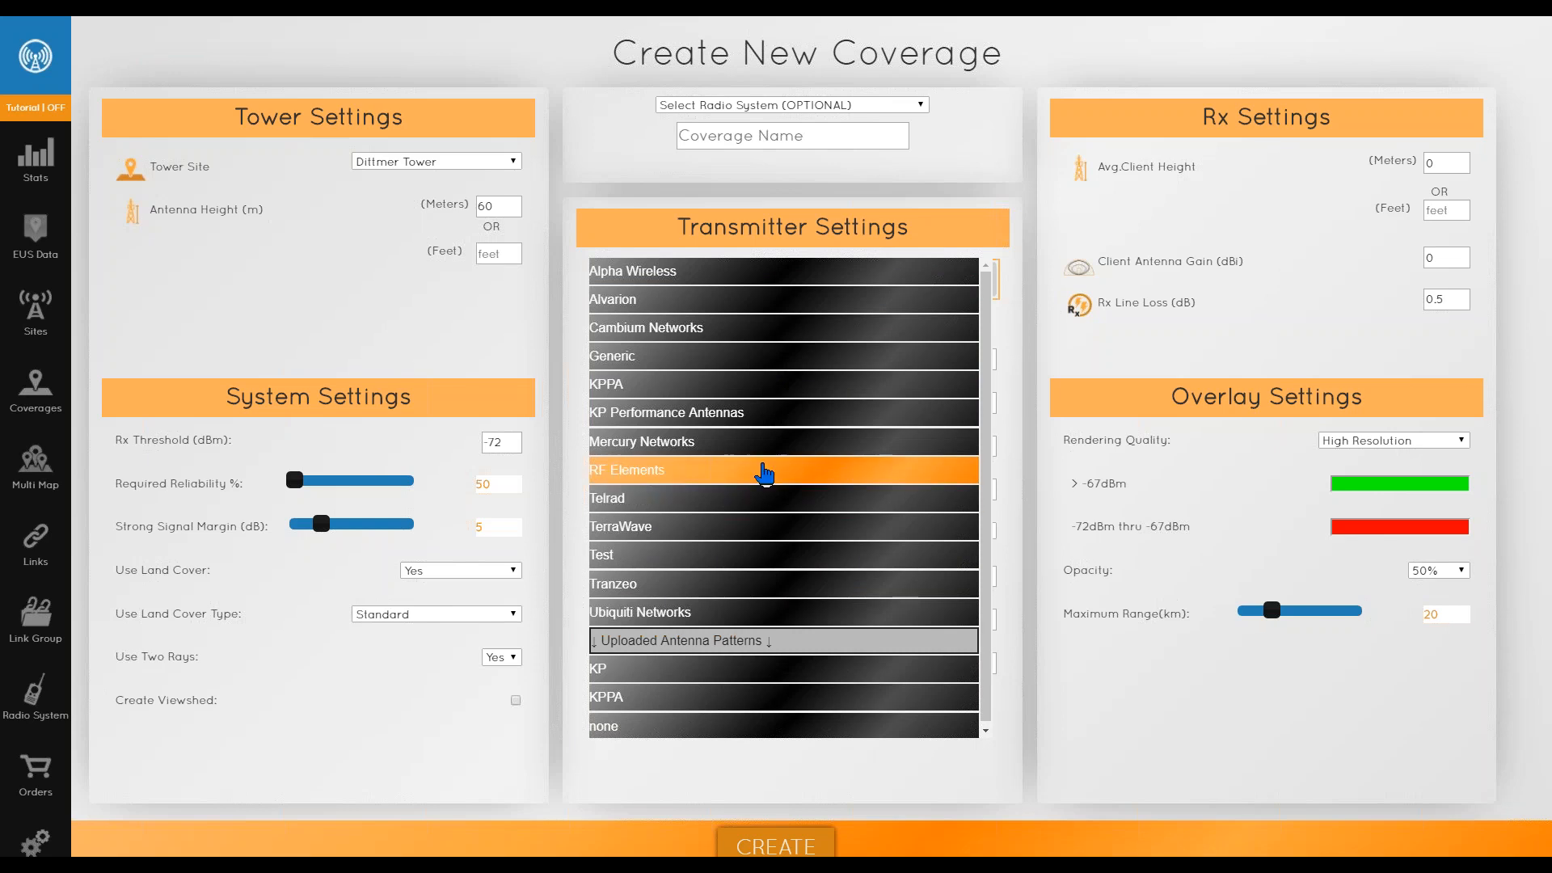
click(631, 360)
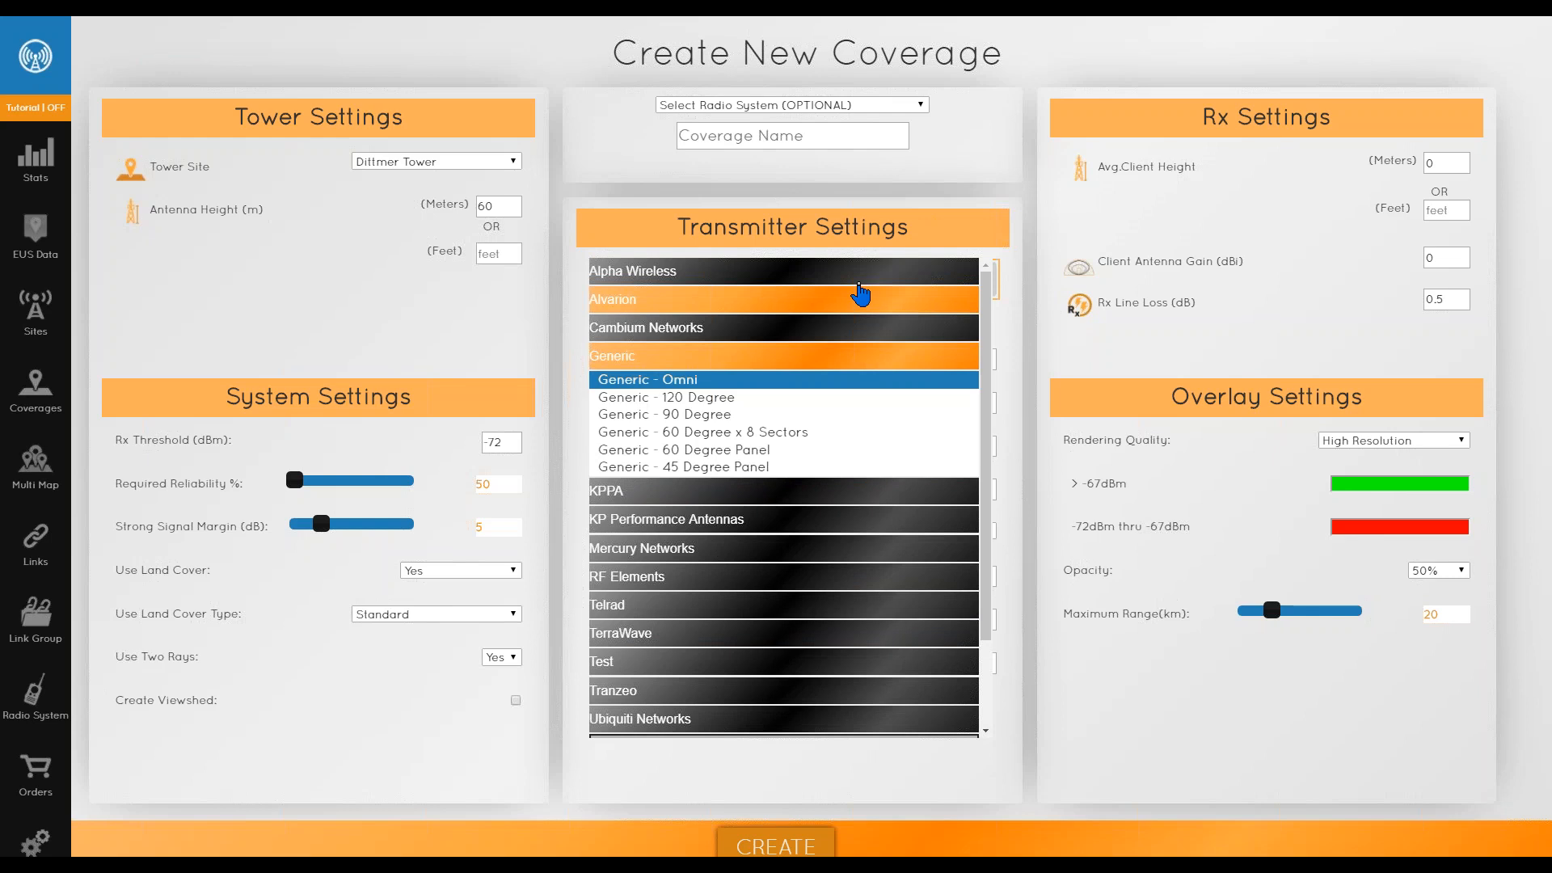
click(671, 399)
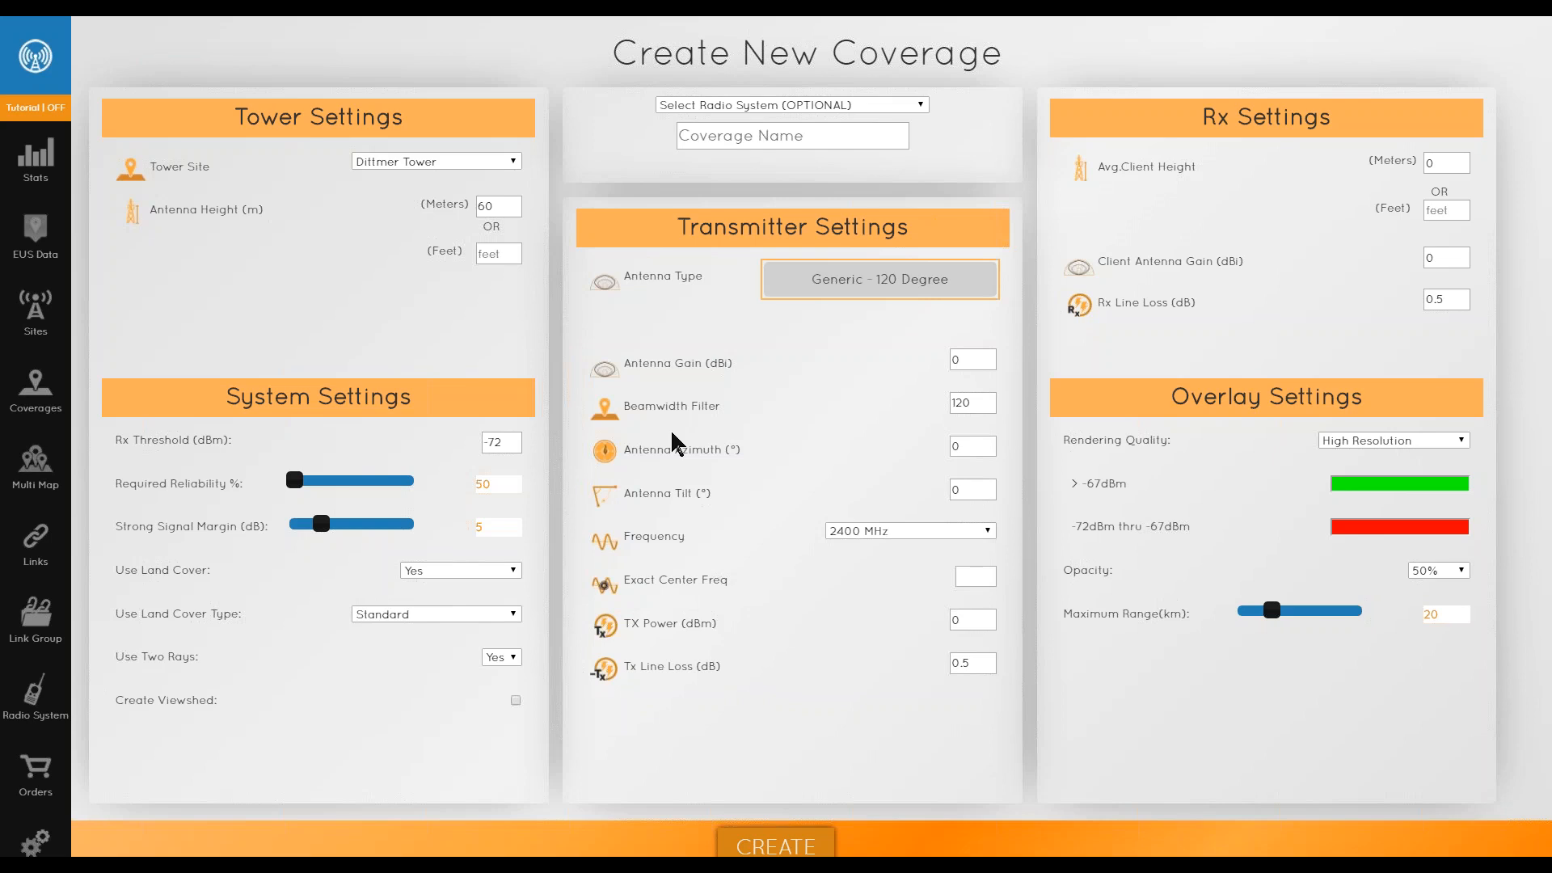
- Set the beamwidth filter to 150
double_click(966, 360)
key(Tab)
click(974, 404)
click(933, 404)
key(BackSpace)
key(BackSpace)
text(50)
- Try setting the antenna azimuth to 180°, then return it to 0°
click(994, 446)
key(BackSpace)
key(BackSpace)
key(BackSpace)
click(976, 447)
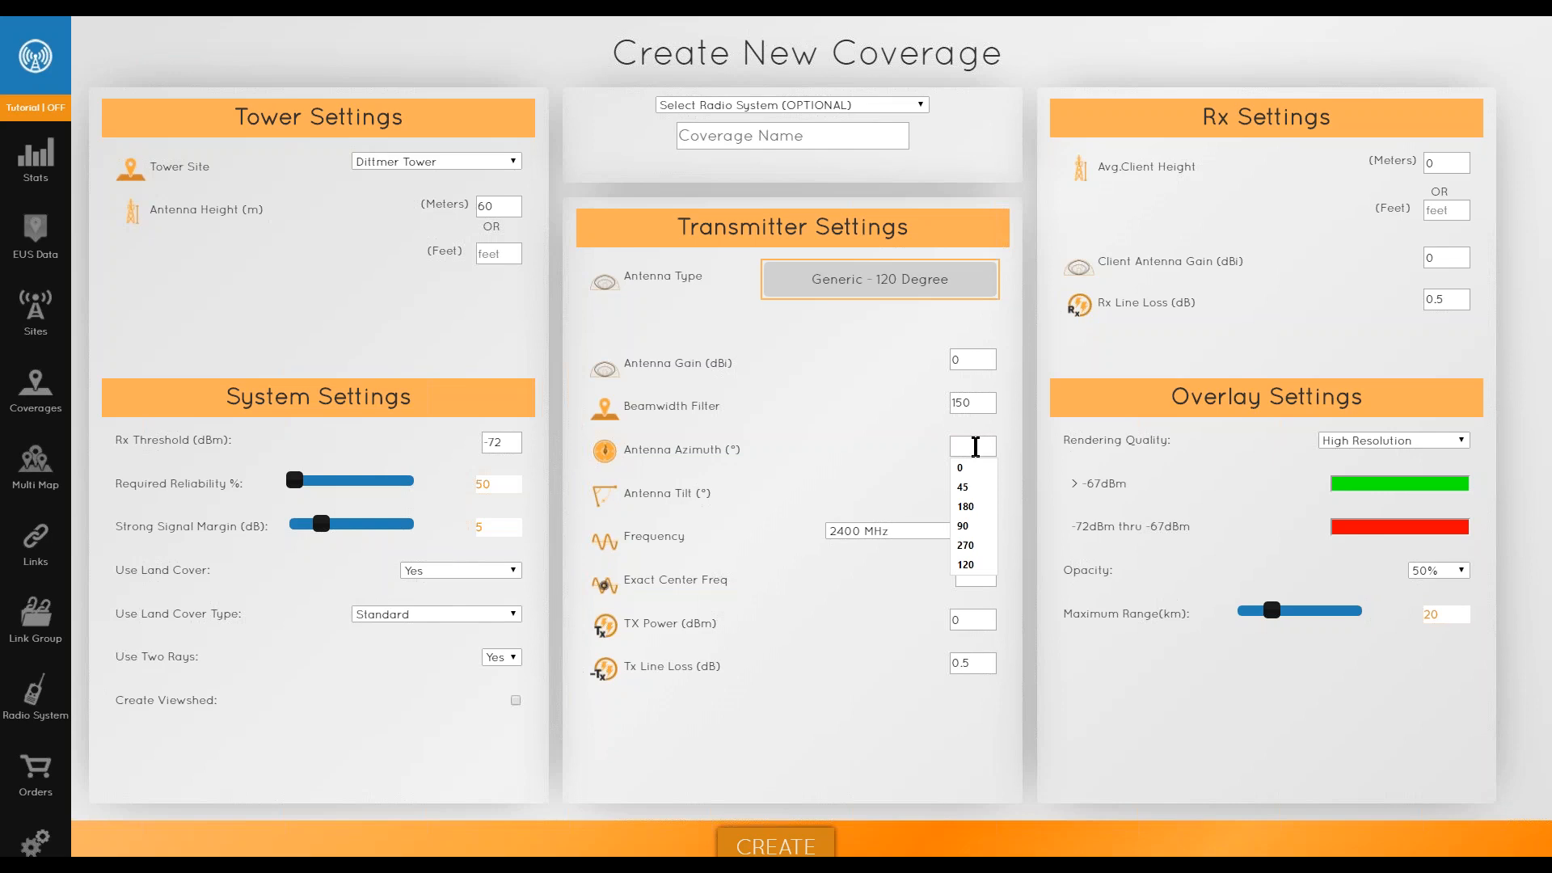
text(180)
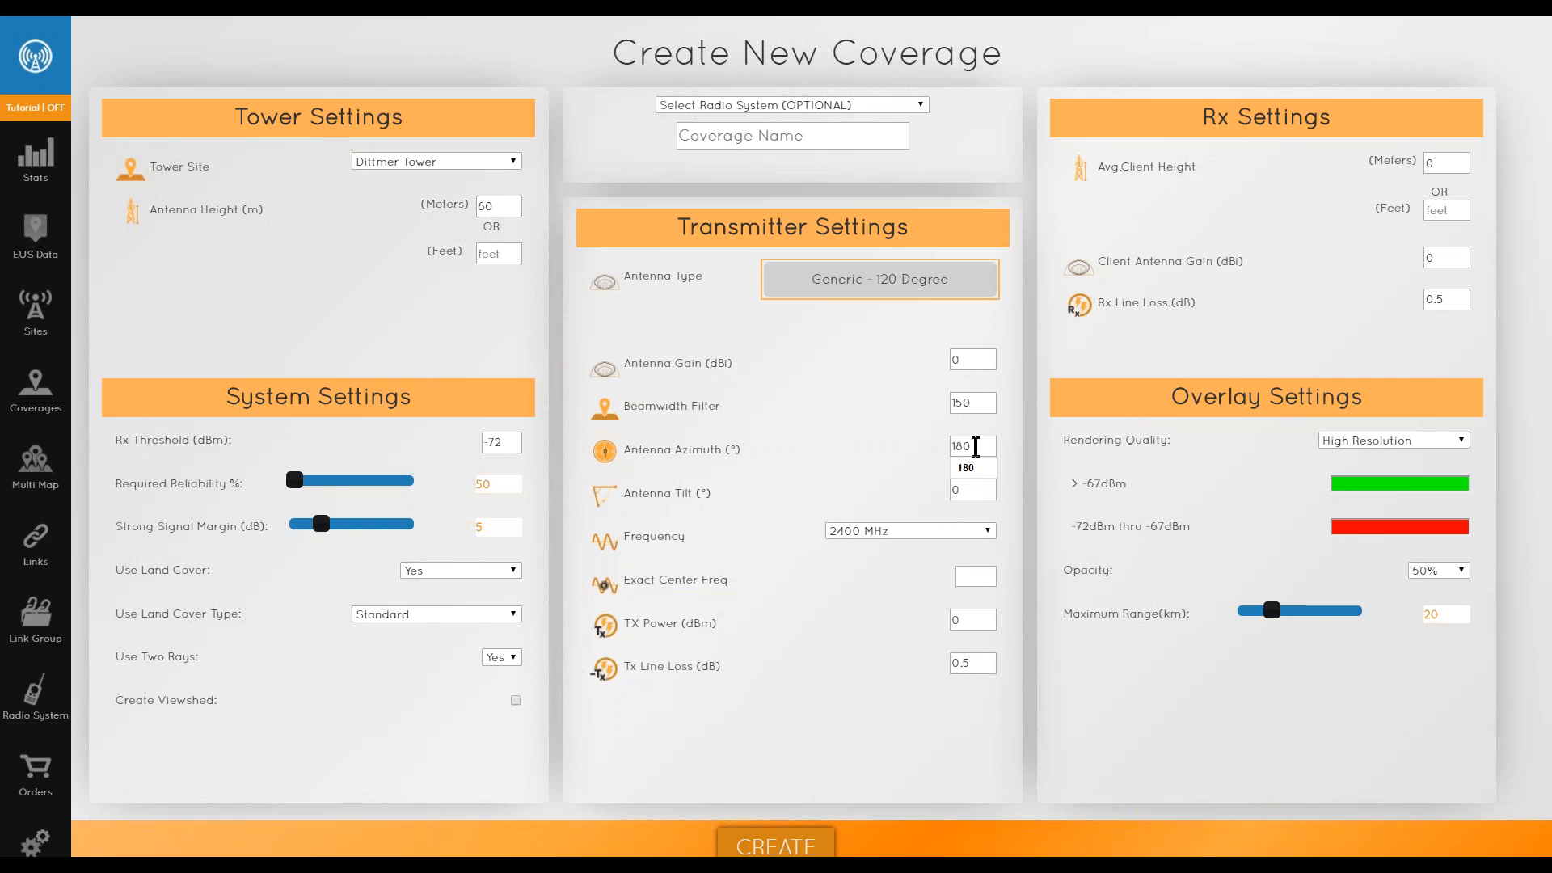
key(BackSpace)
key(BackSpace)
key(BackSpace)
click(930, 457)
key(BackSpace)
key(BackSpace)
key(BackSpace)
text(0)
click(847, 445)
- Set the antenna tilt to -2°
double_click(965, 495)
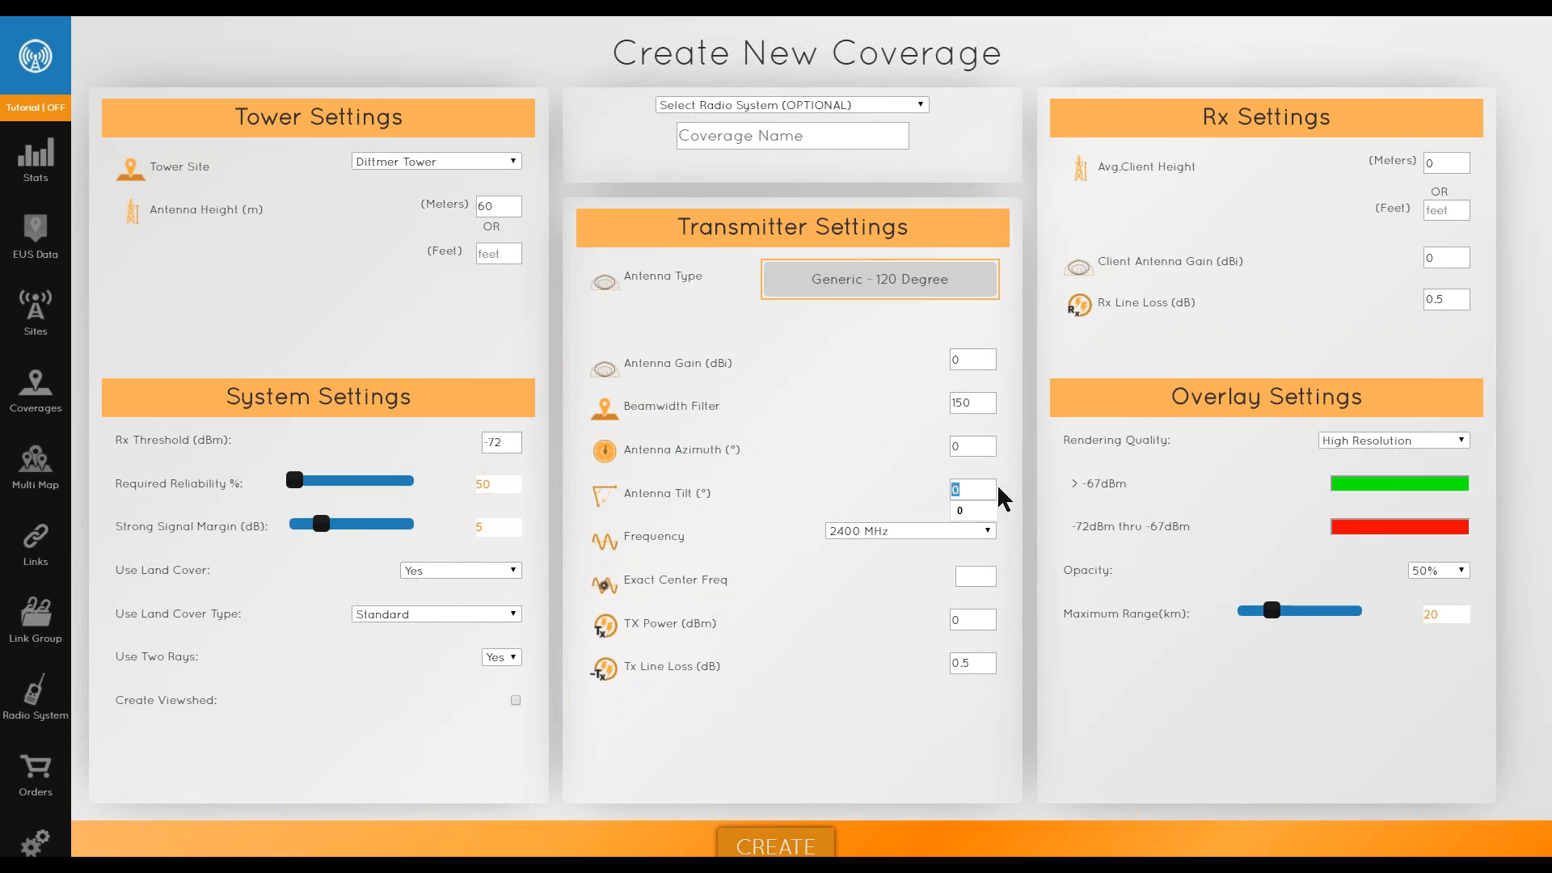
click(971, 489)
key(BackSpace)
text(-2)
click(1011, 492)
- Keep the 2400 MHz frequency and set the exact center frequency to 2412
click(906, 531)
scroll(909, 616, up, 2)
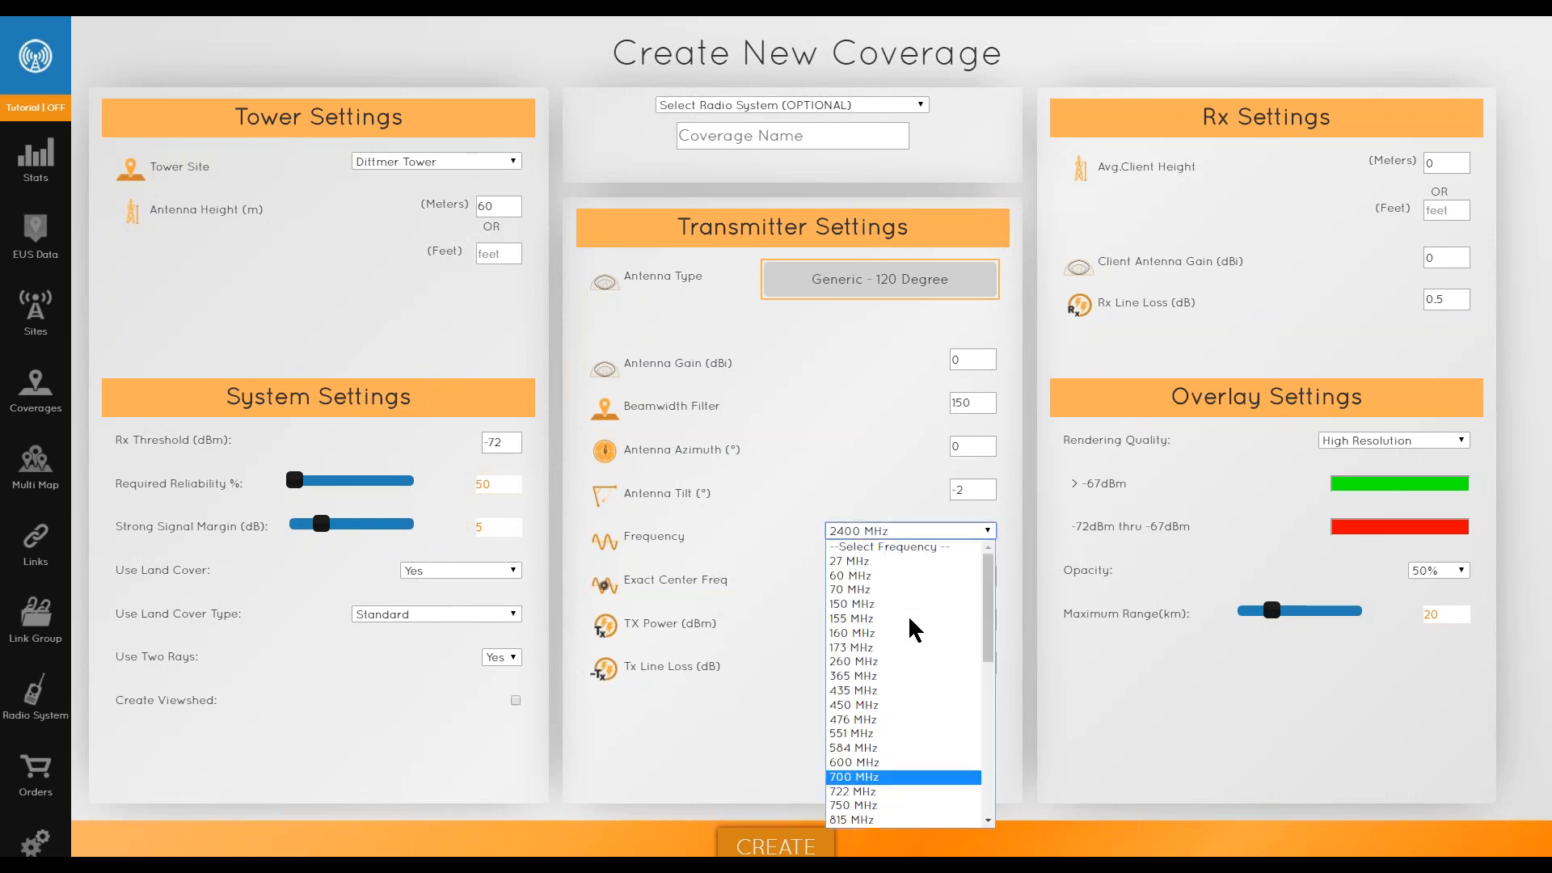
scroll(902, 589, down, 10)
scroll(890, 680, up, 10)
click(878, 499)
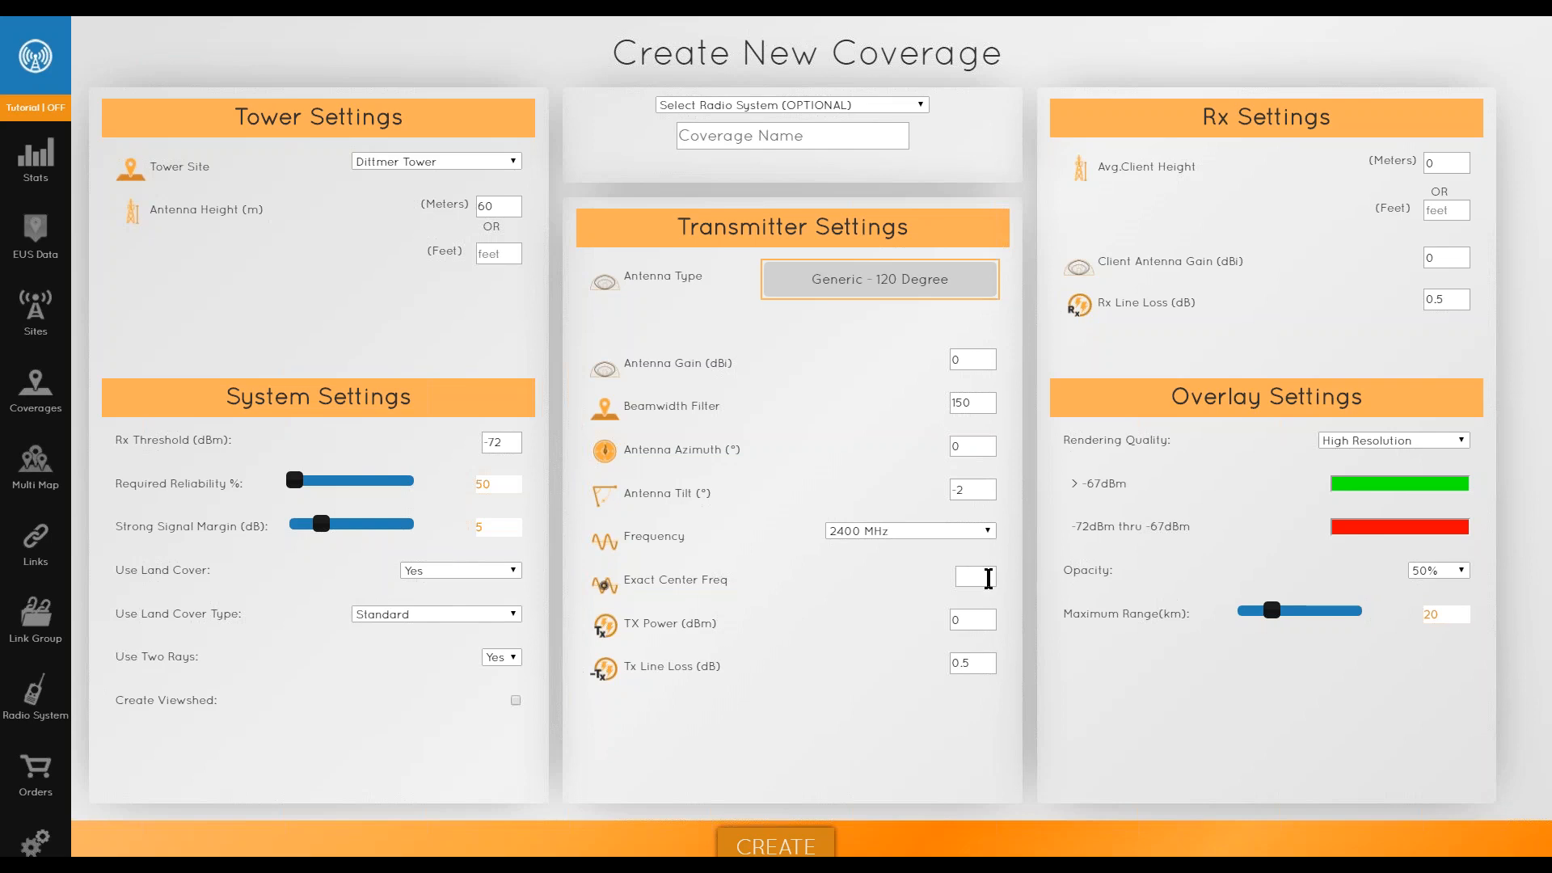
text(2412)
- Set TX power to 22 dBm and client antenna gain to 19 dBi
double_click(970, 621)
text(2)
text(9)
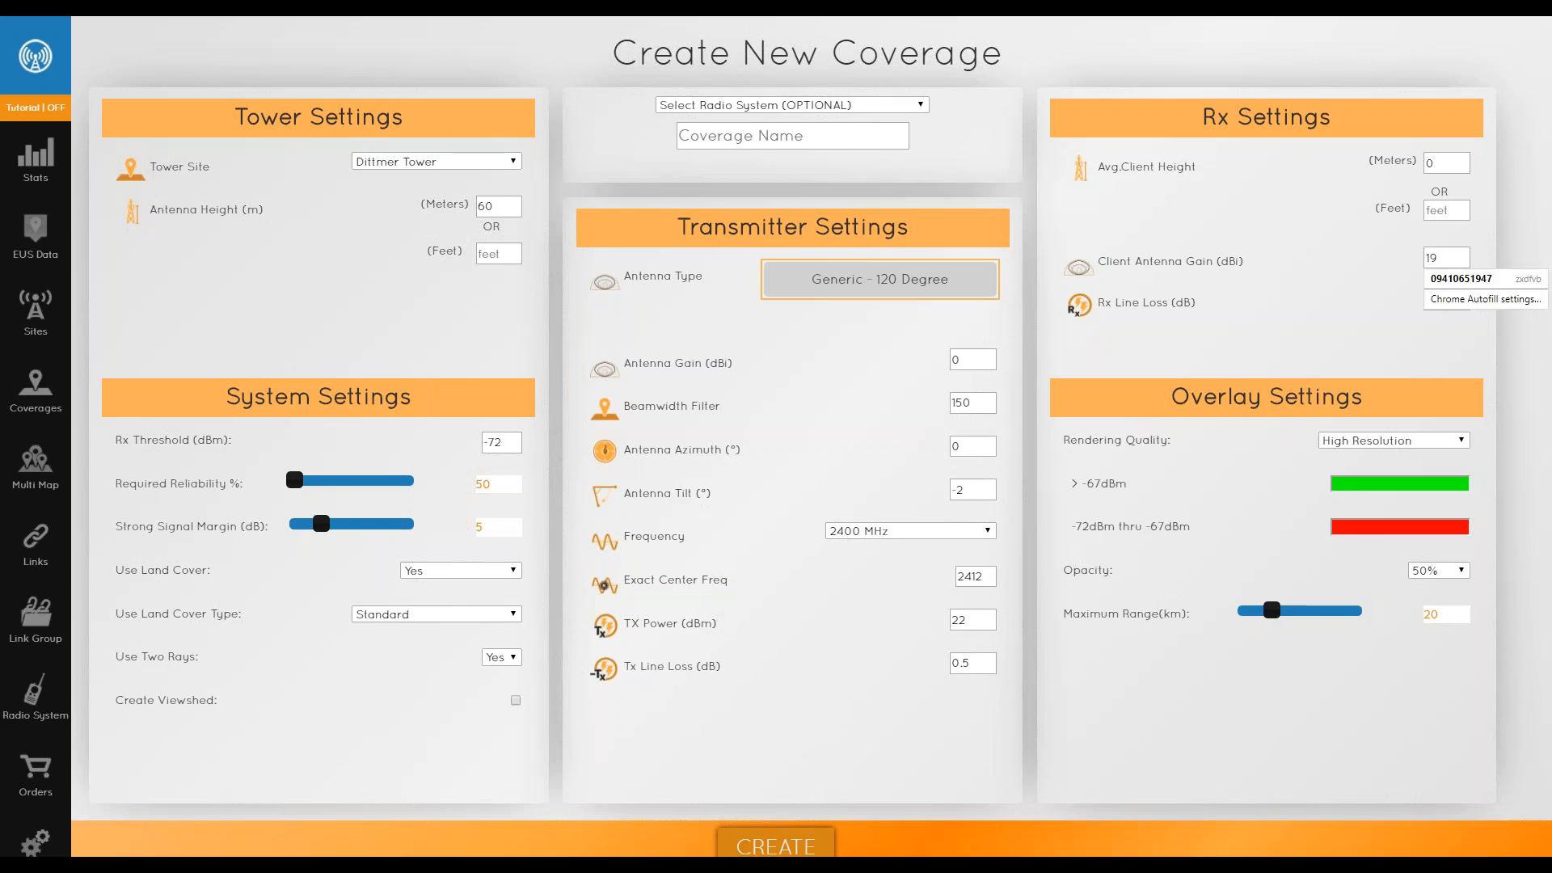
click(1293, 276)
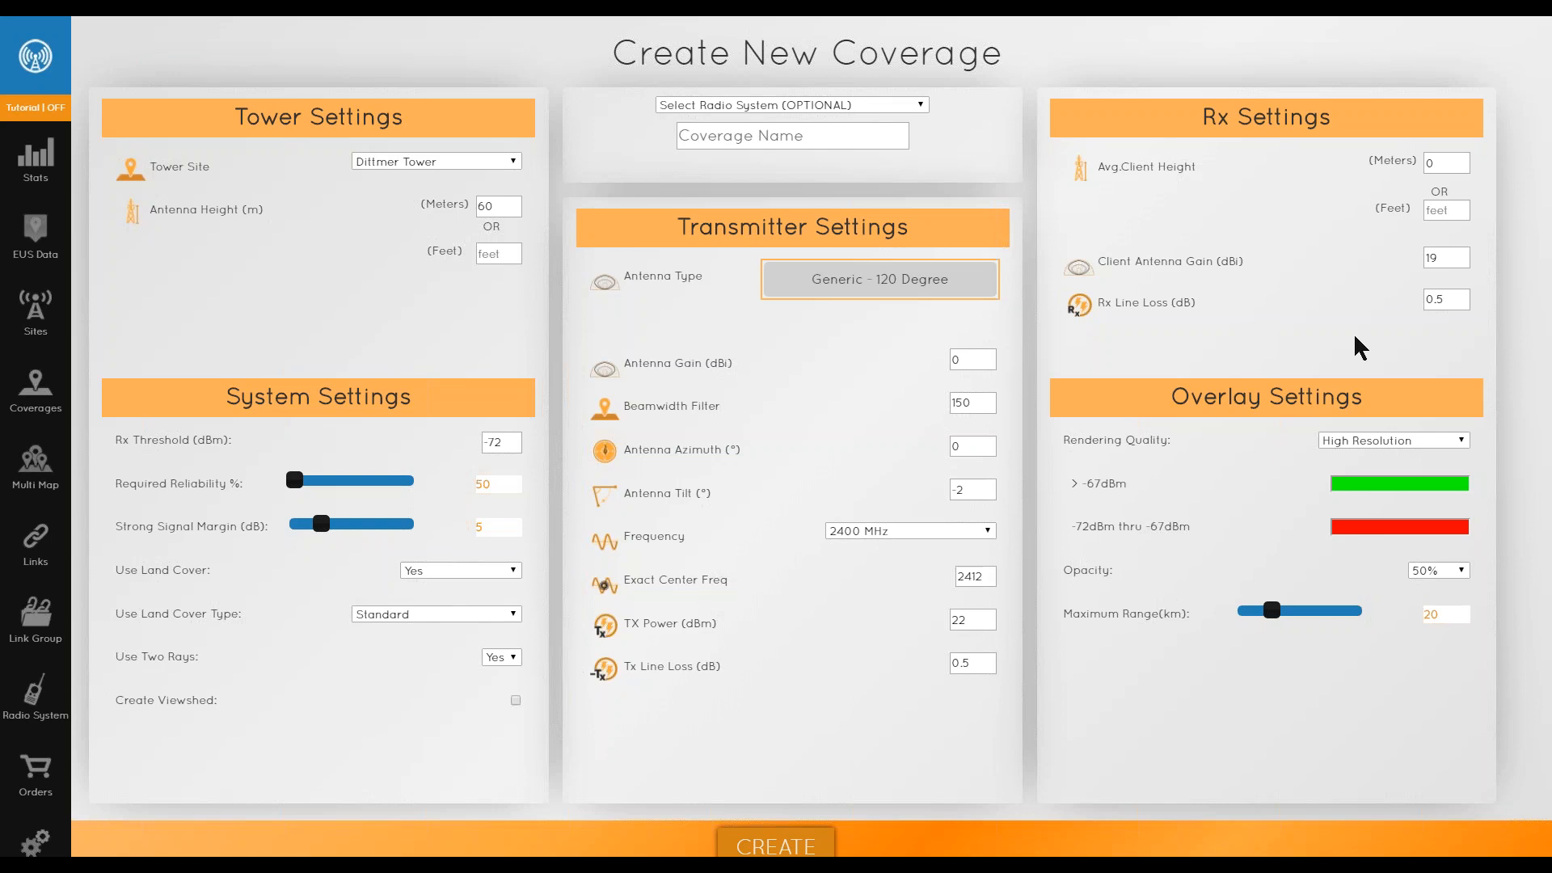
- Set rendering quality to Low Resolution (Fast)
click(1372, 446)
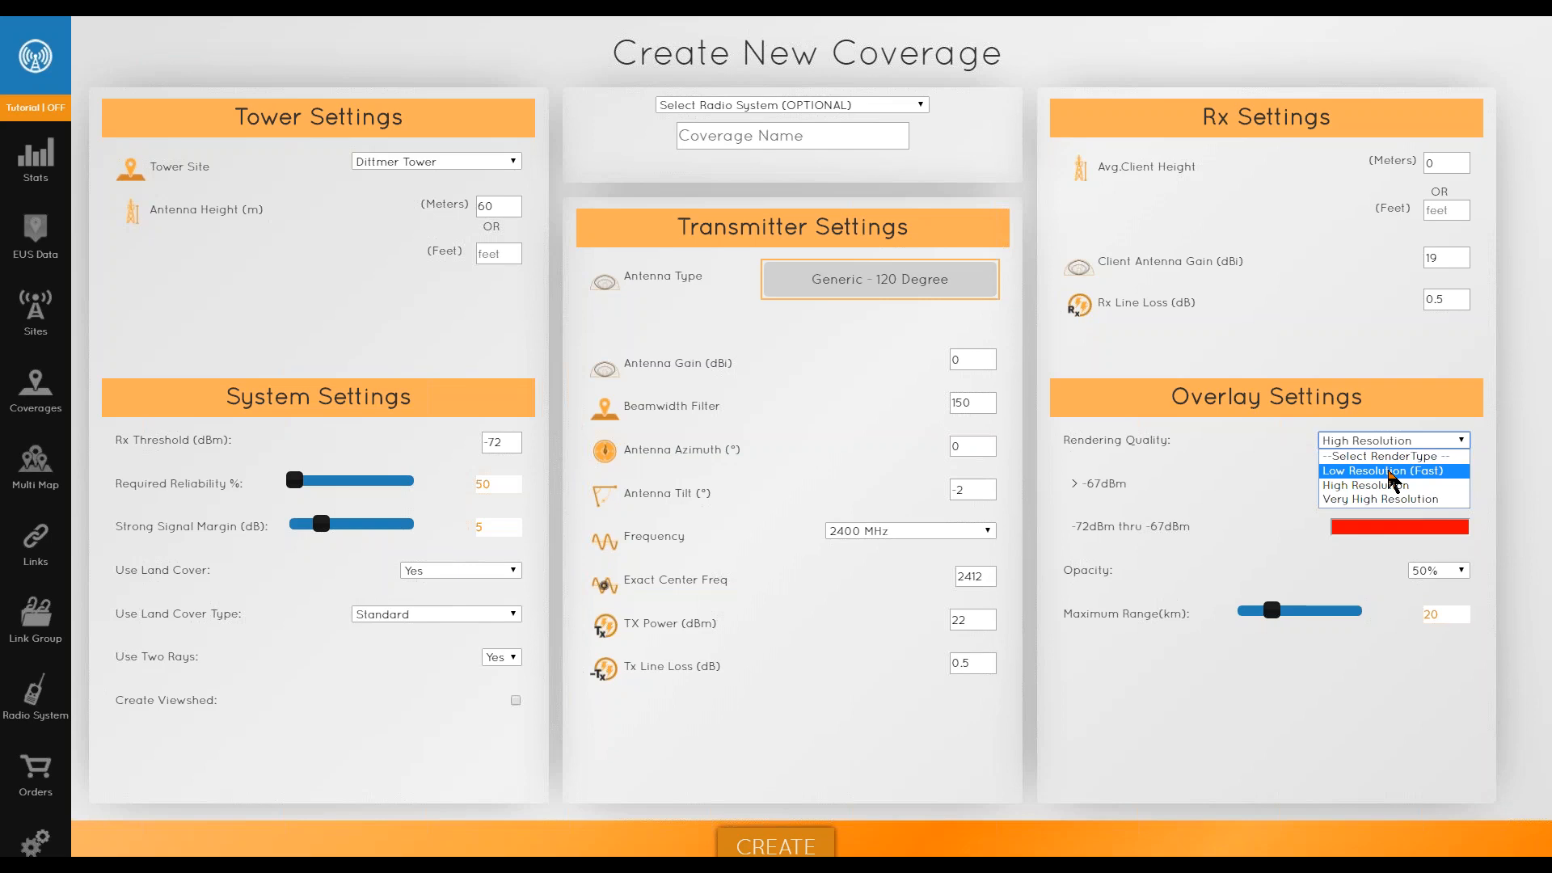
click(1392, 472)
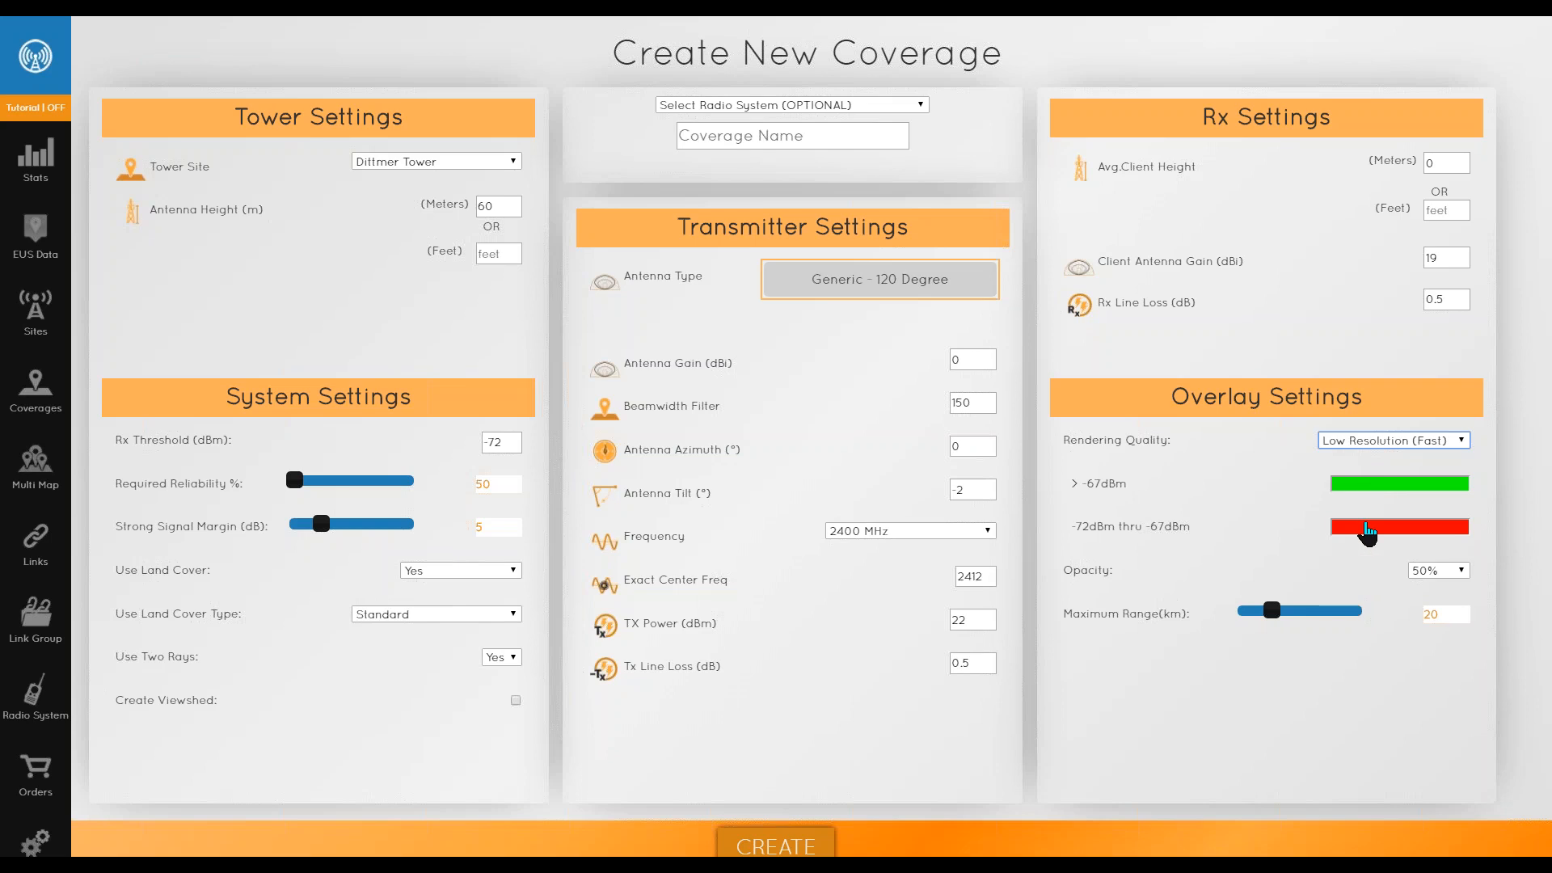
- Inspect the signal color ranges and the opacity choices in the overlay settings
click(1367, 485)
click(1296, 629)
click(1424, 572)
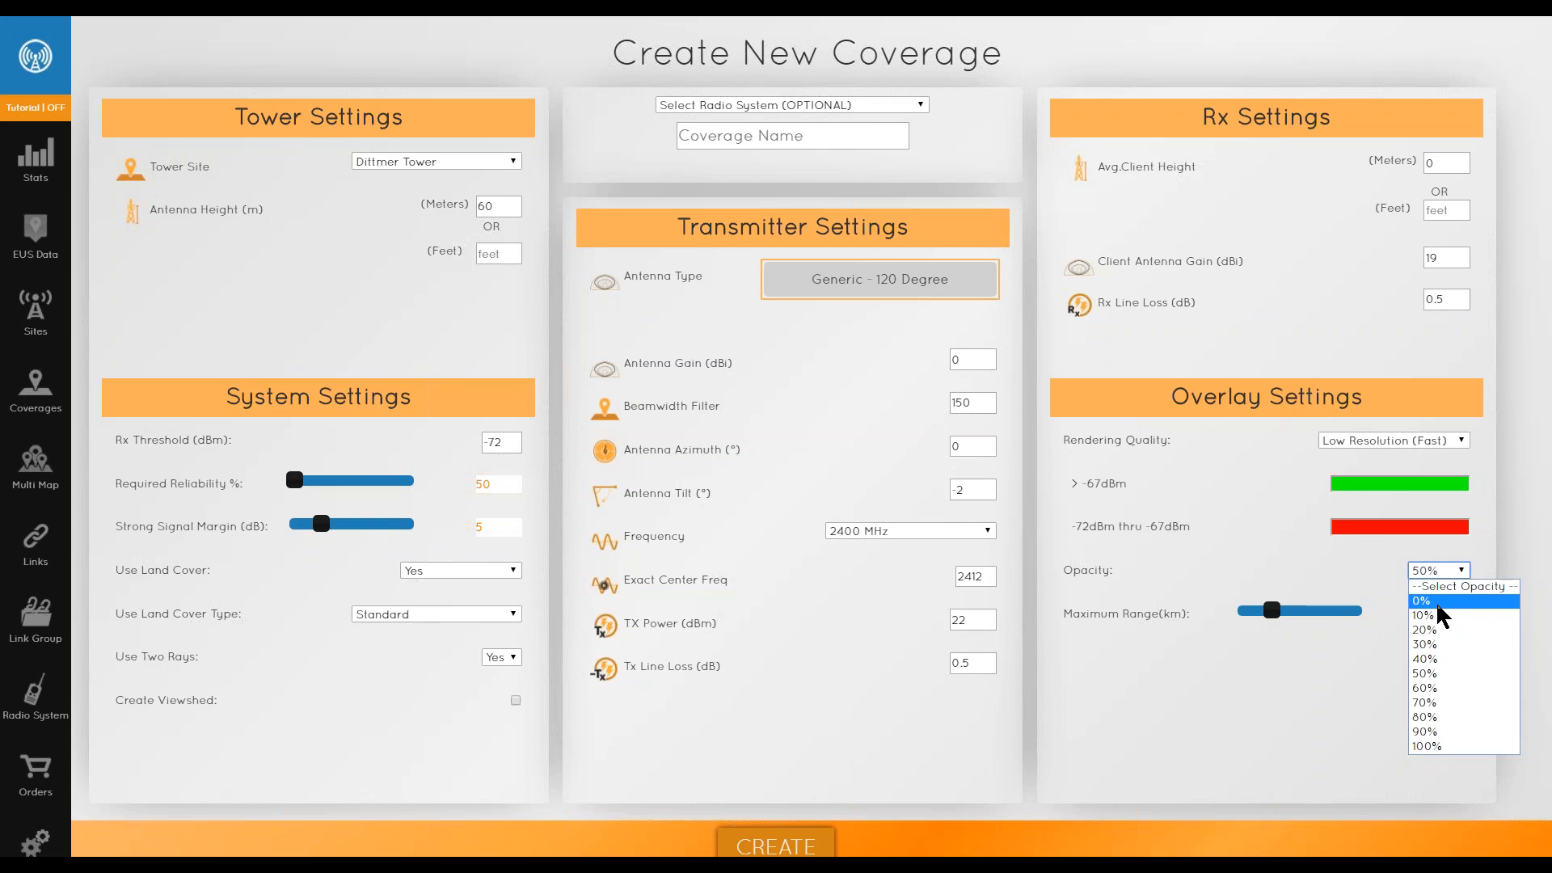
click(1431, 667)
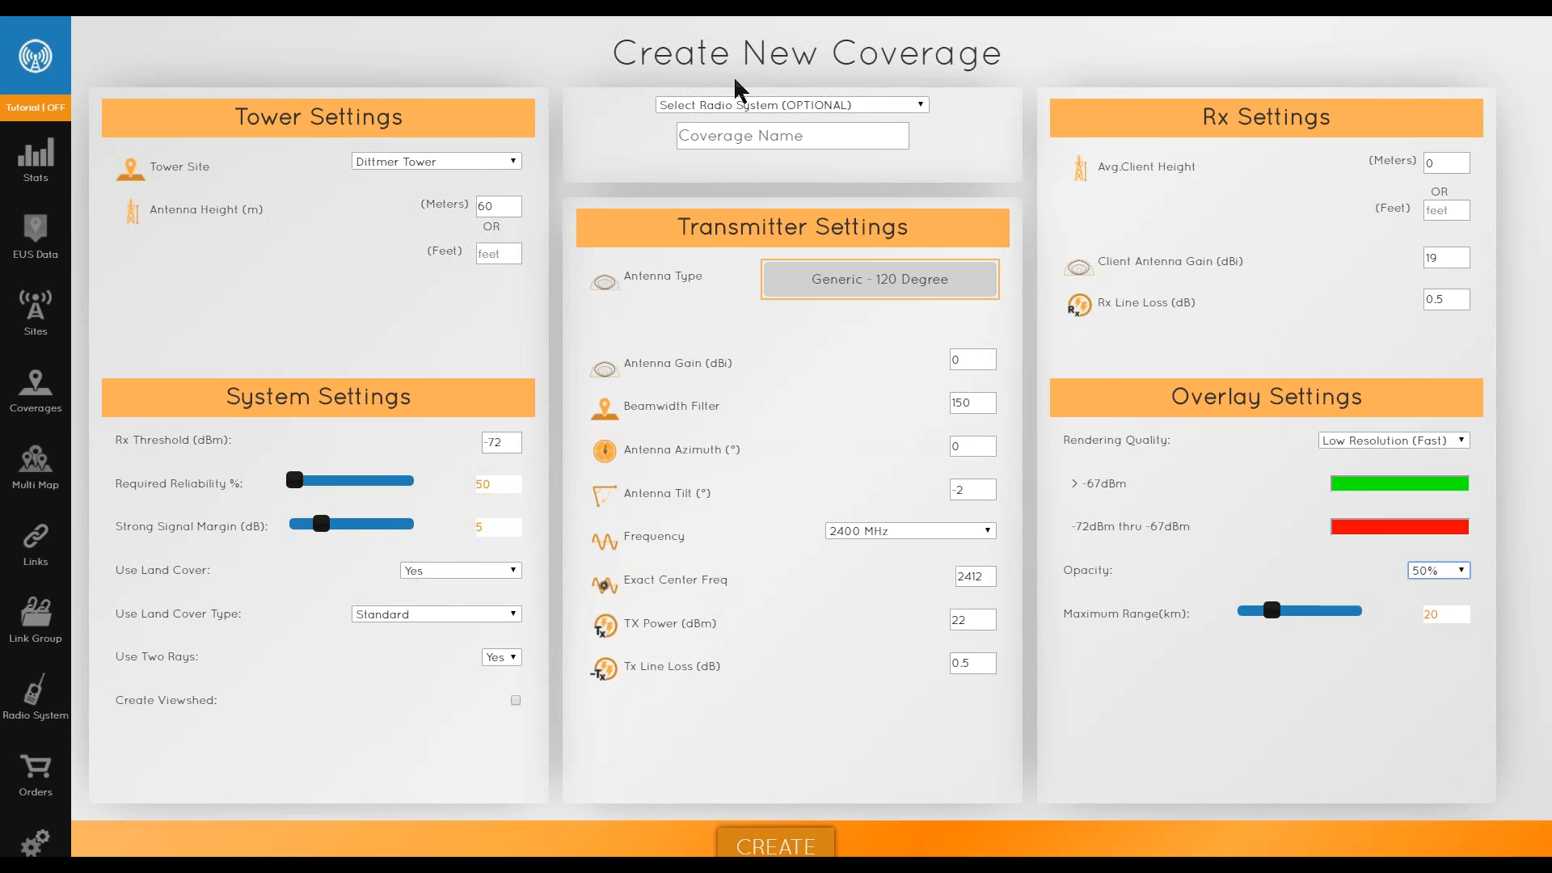
- Name the coverage TwrA 2ghz north
click(766, 139)
text(TwrA)
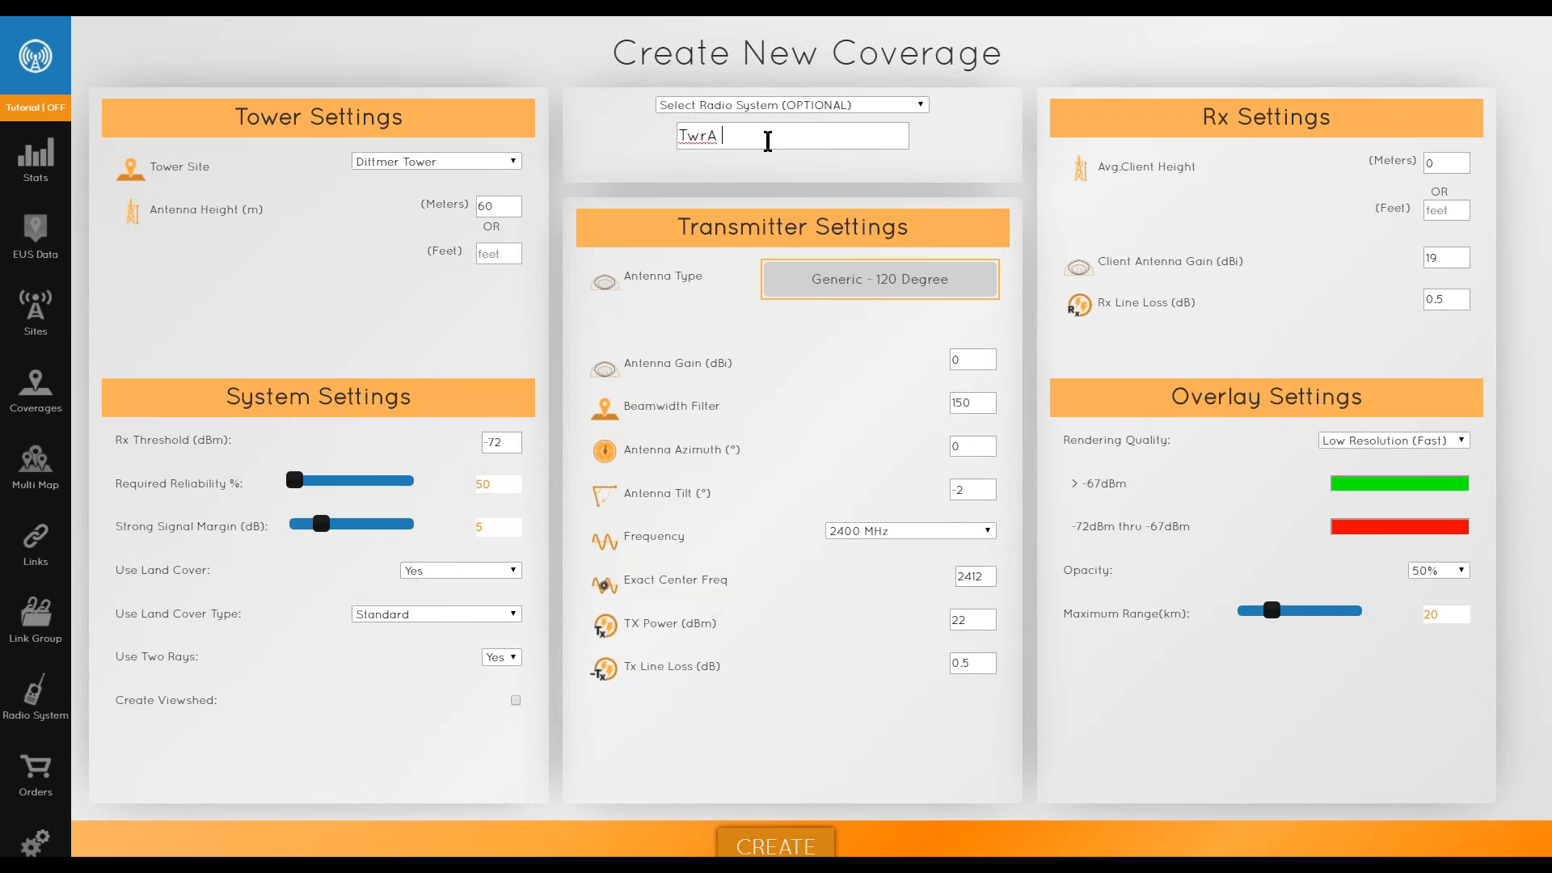
text( 2ghz north)
- Set the average client height to 10 meters and create the coverage
click(1454, 159)
text(10)
click(1319, 215)
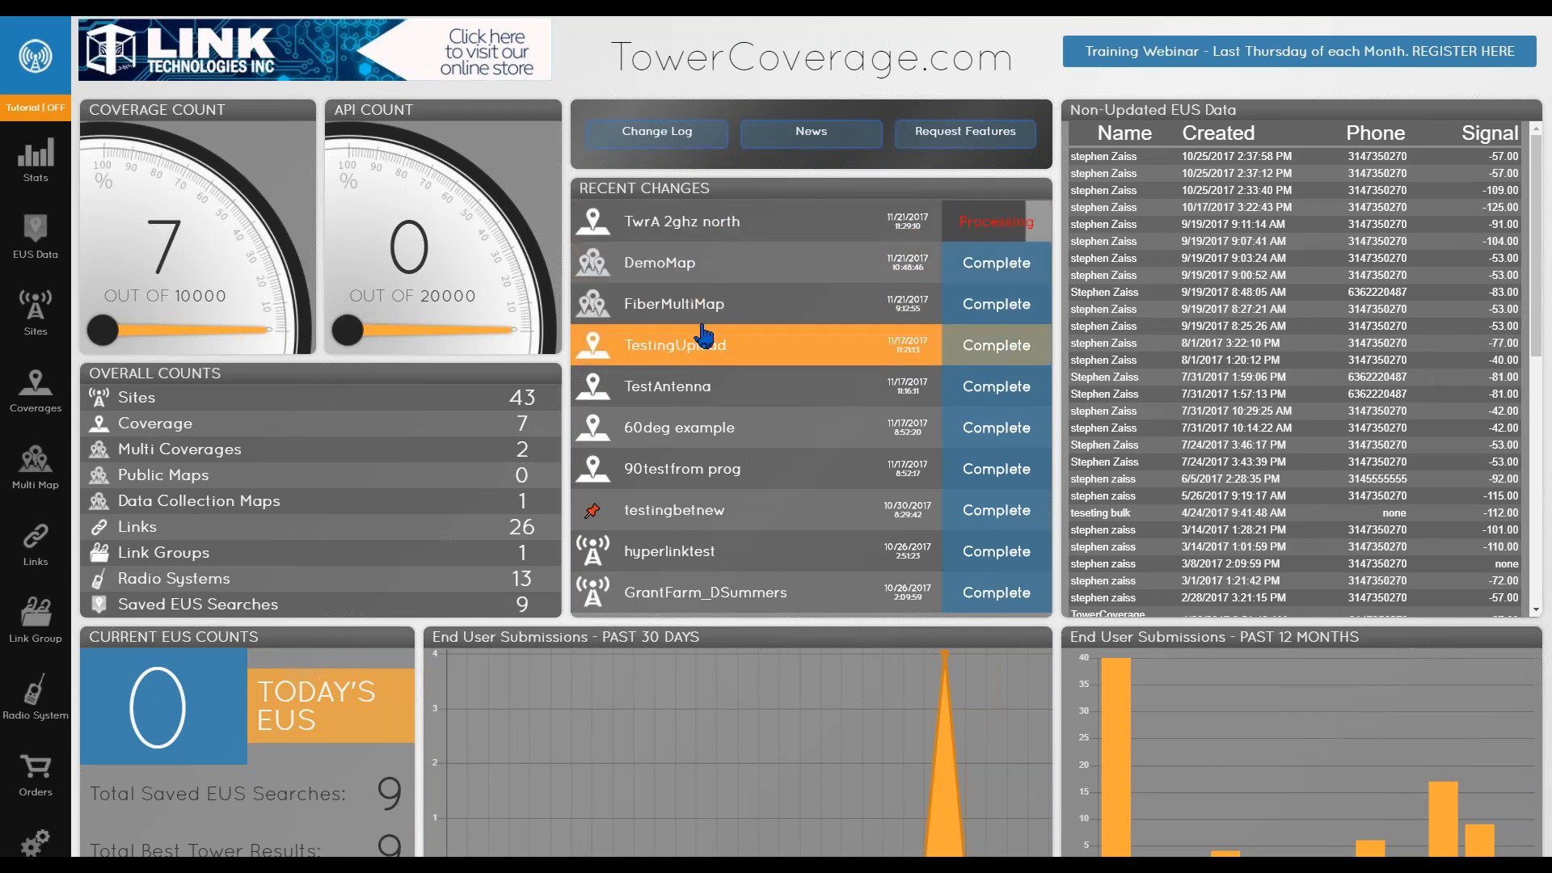
- Open the TestingUpload coverage from recent changes and survey its coverage map
click(701, 344)
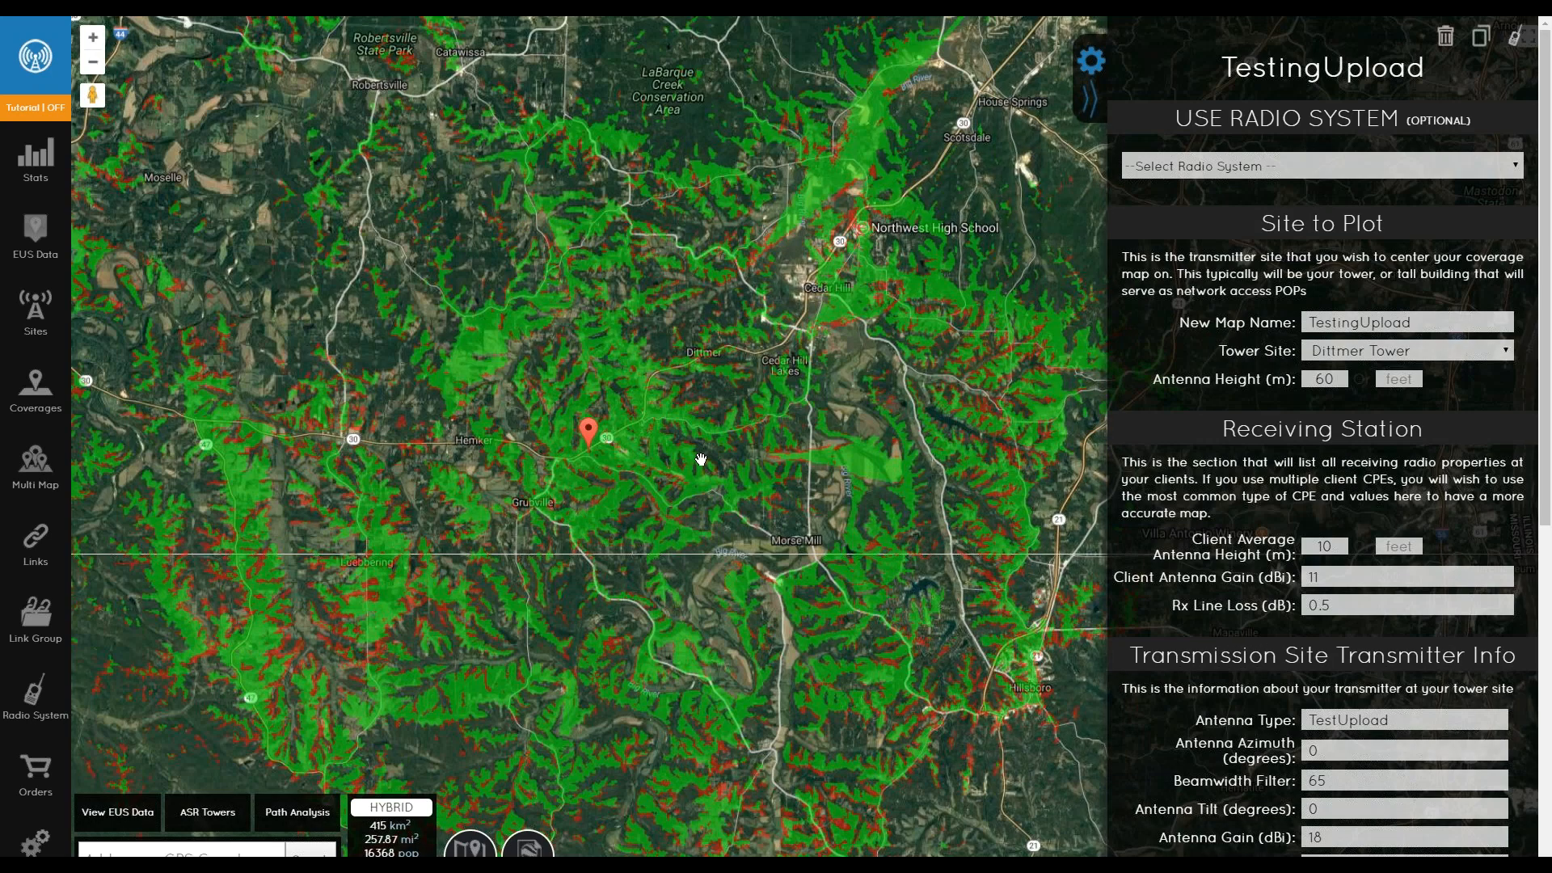
scroll(681, 511, down, 1)
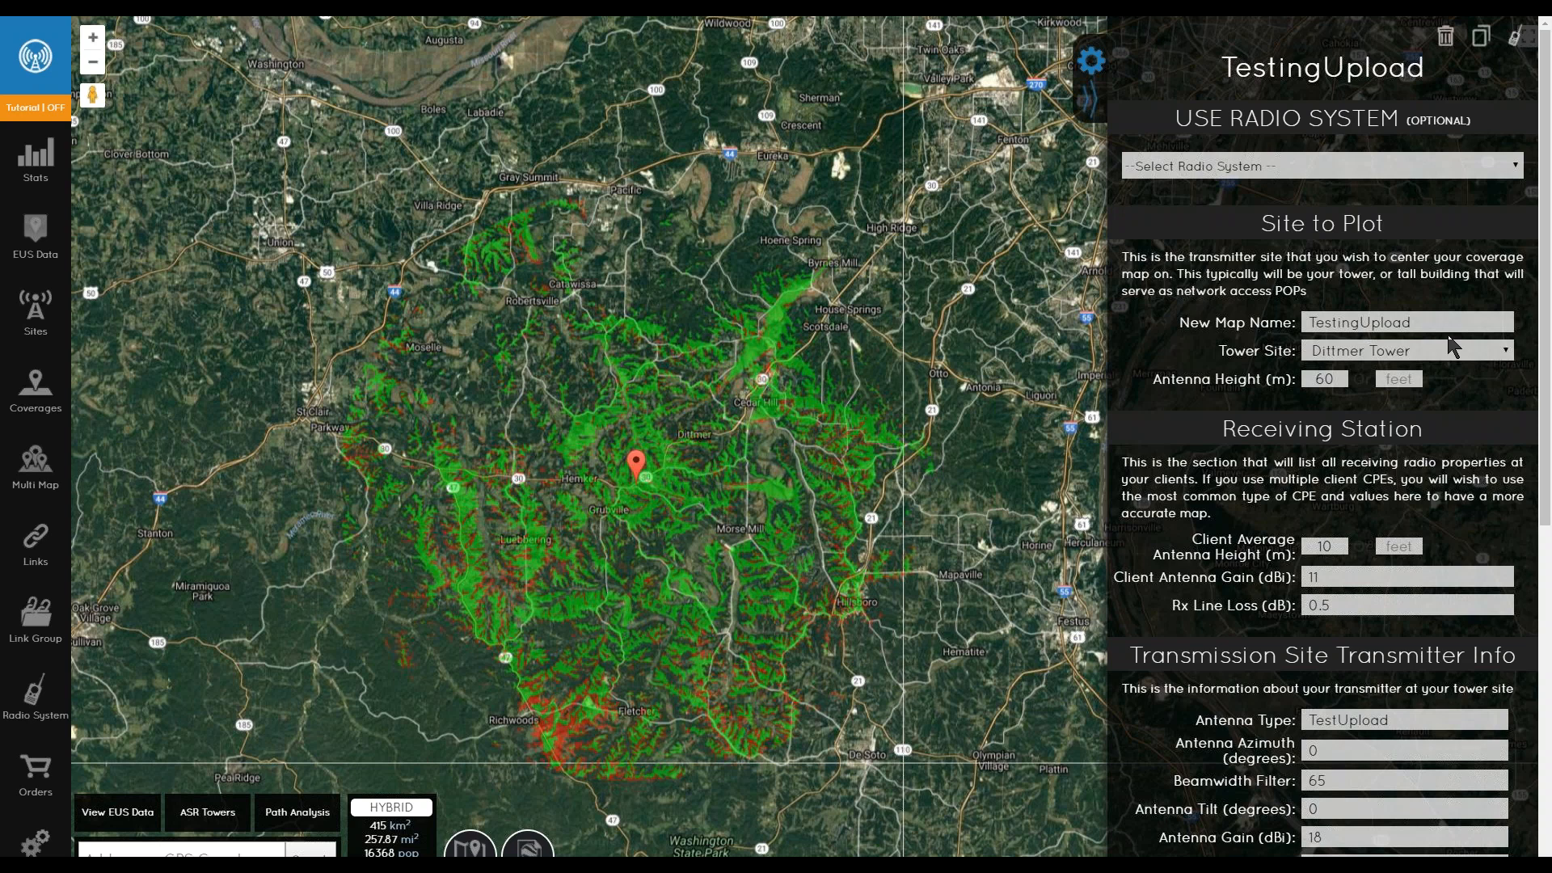
drag(743, 577, 704, 566)
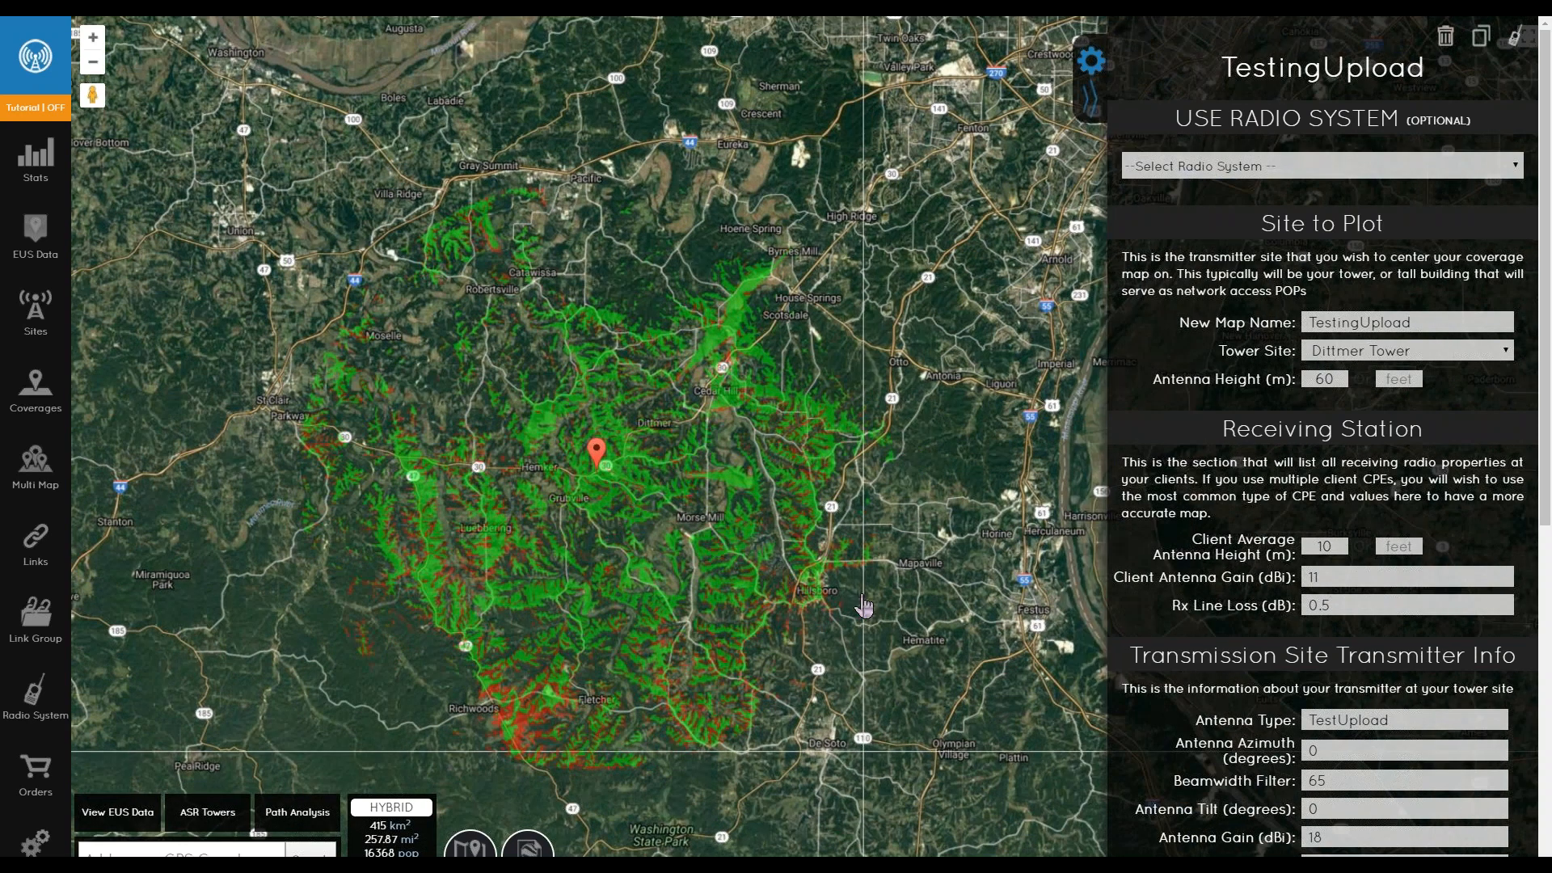
mouse_move(777, 575)
mouse_down()
mouse_move(803, 531)
mouse_move(796, 563)
mouse_up()
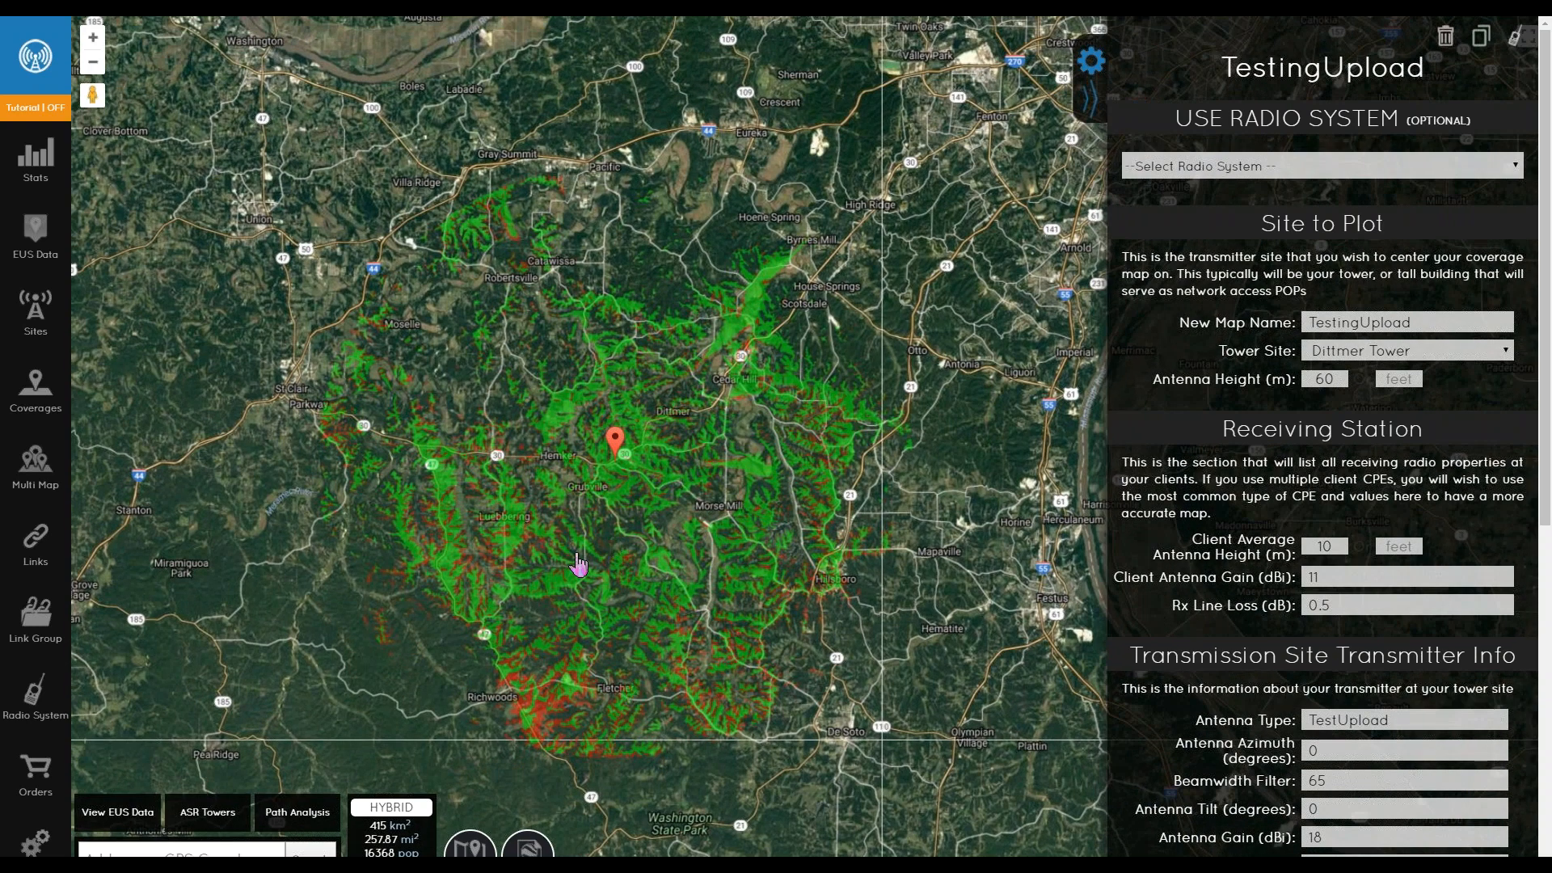
drag(586, 545, 572, 553)
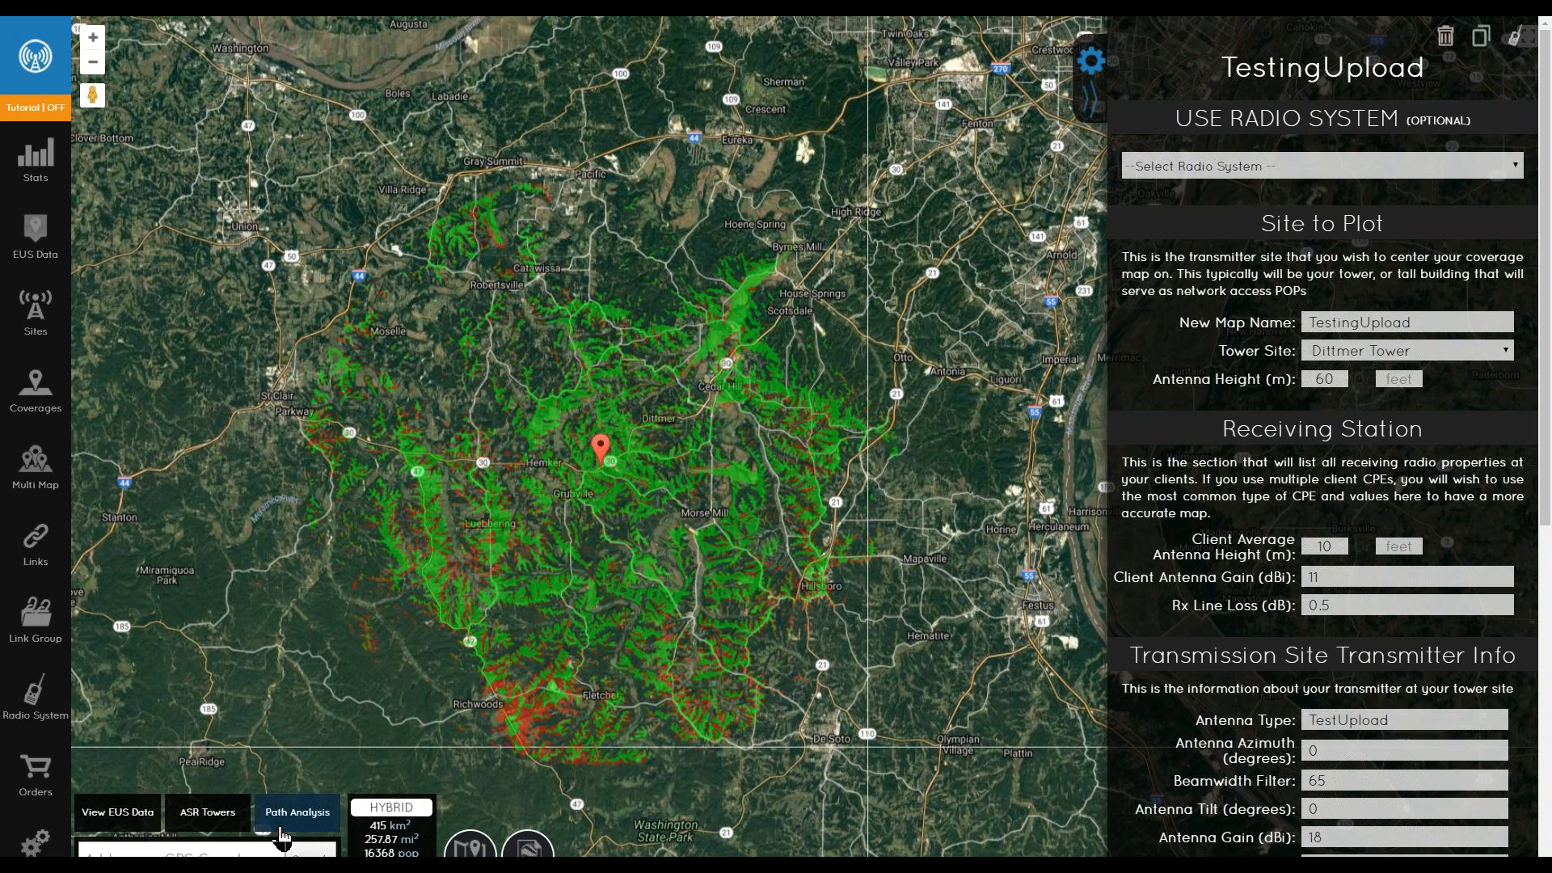
- Place a client point west of the tower and run Path Analysis, saving link and site both named Testing
click(428, 499)
click(320, 816)
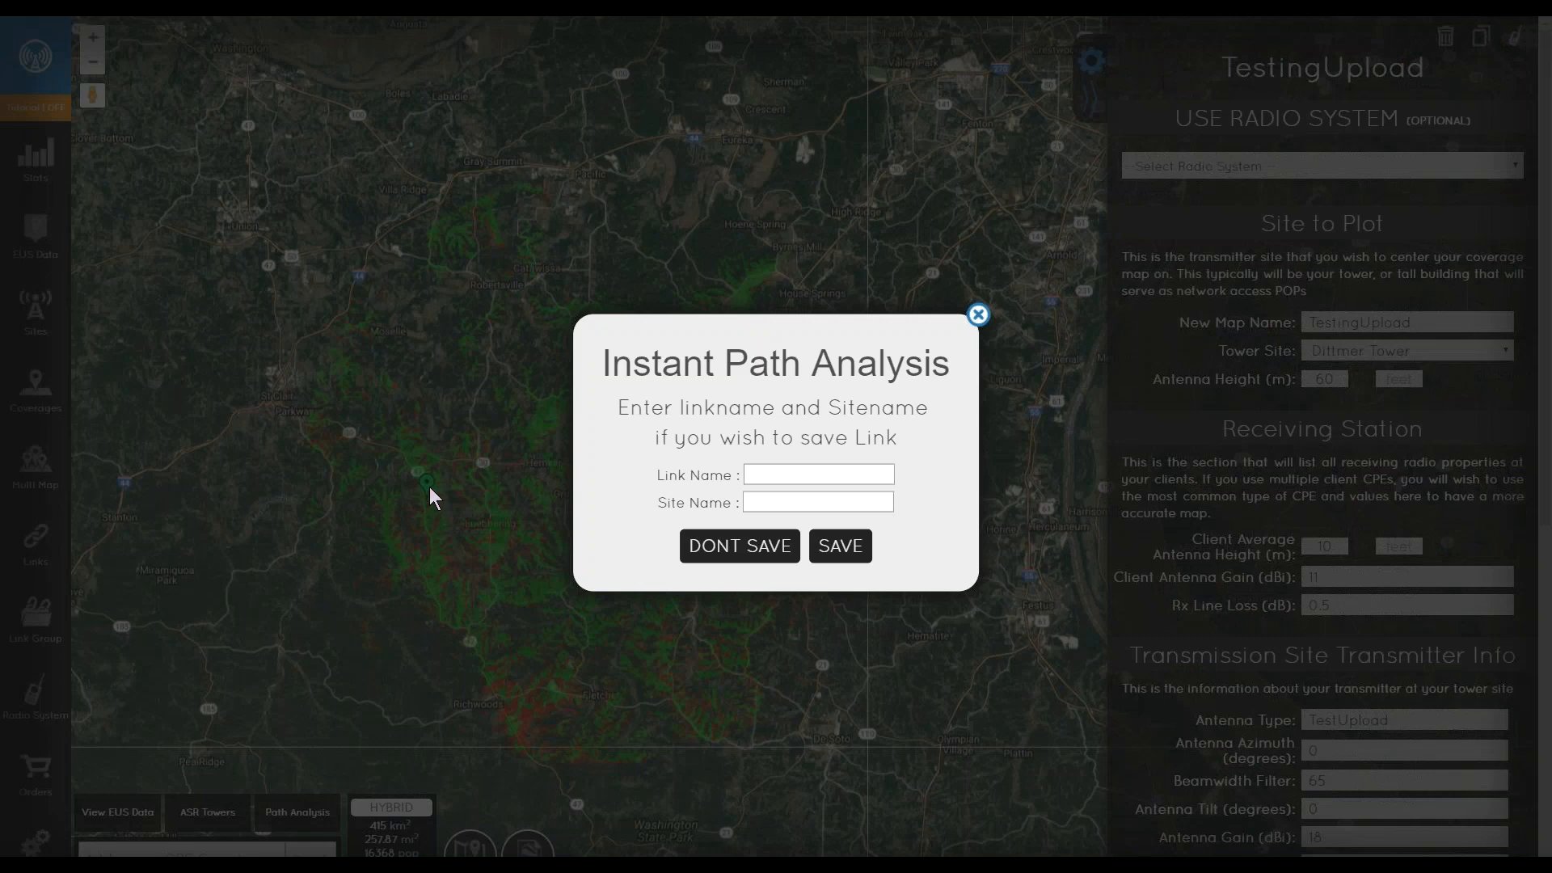
click(978, 316)
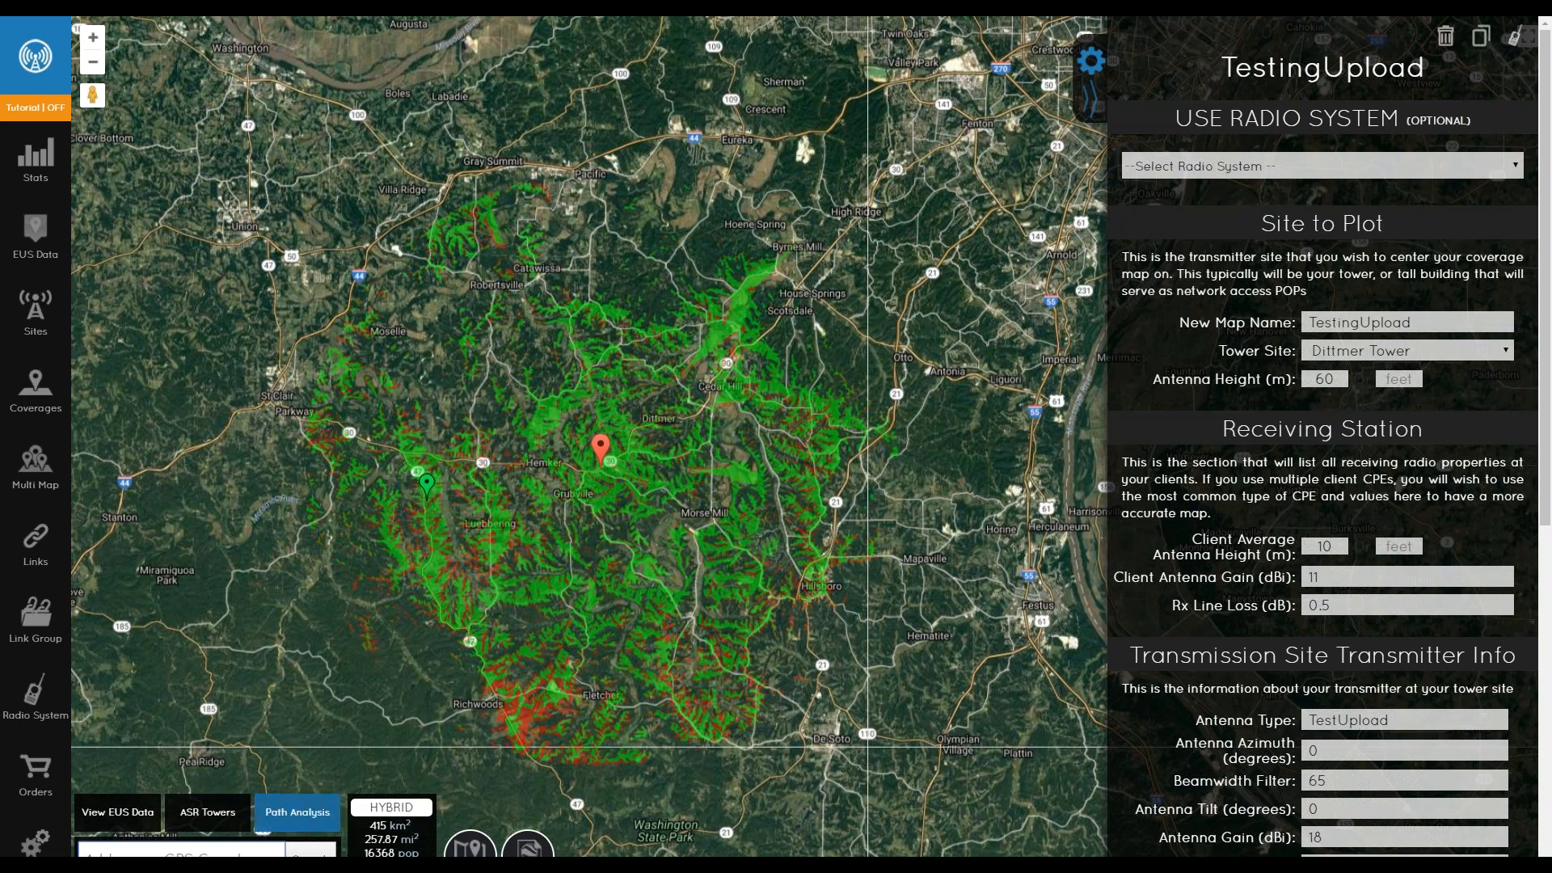
click(314, 811)
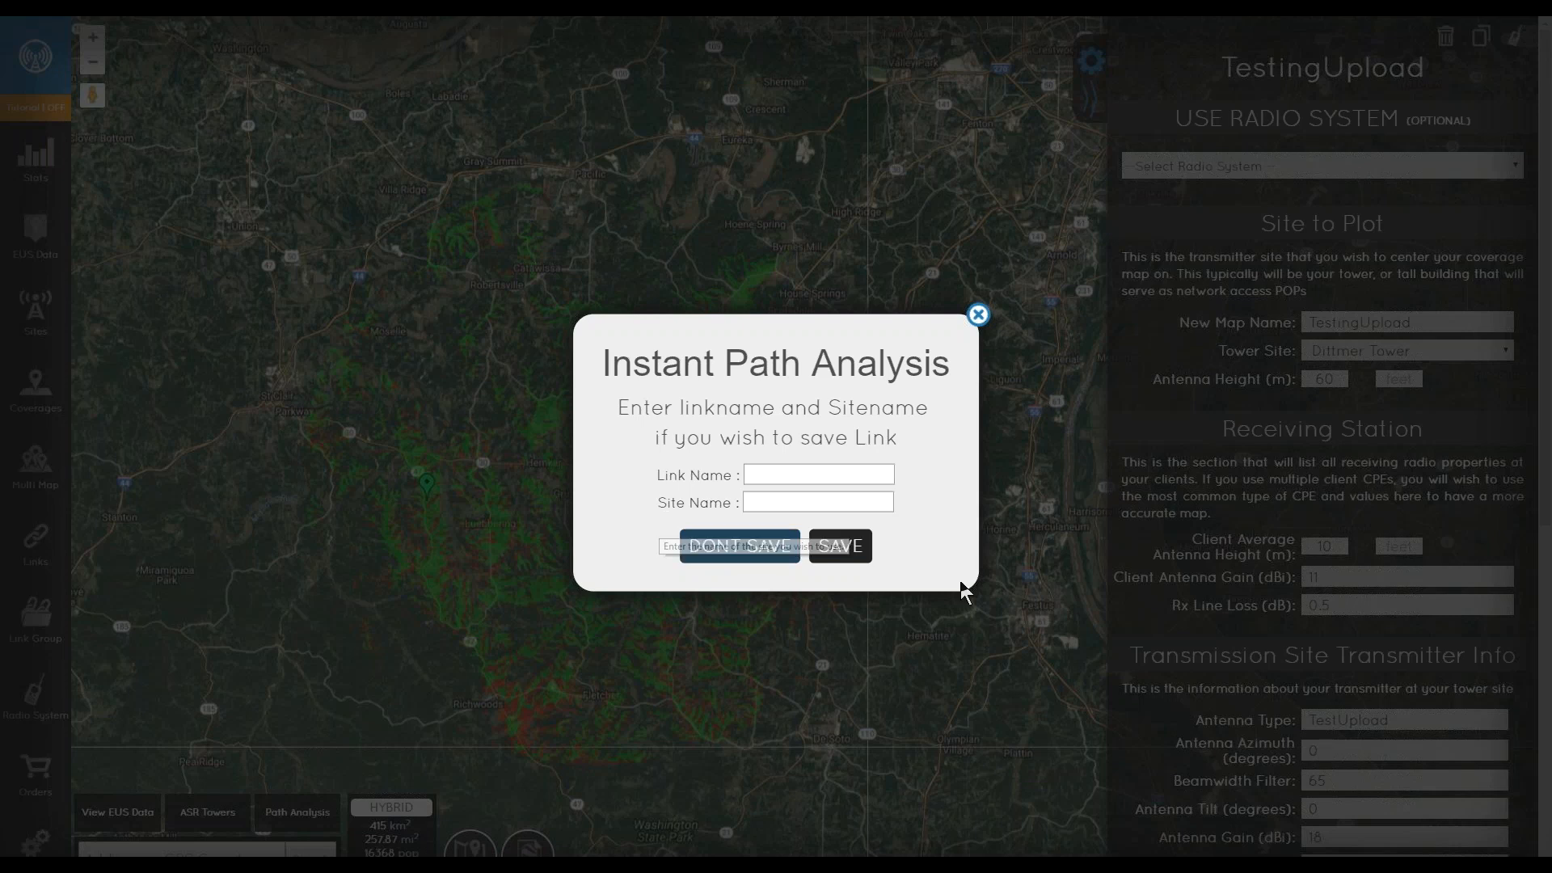
click(808, 475)
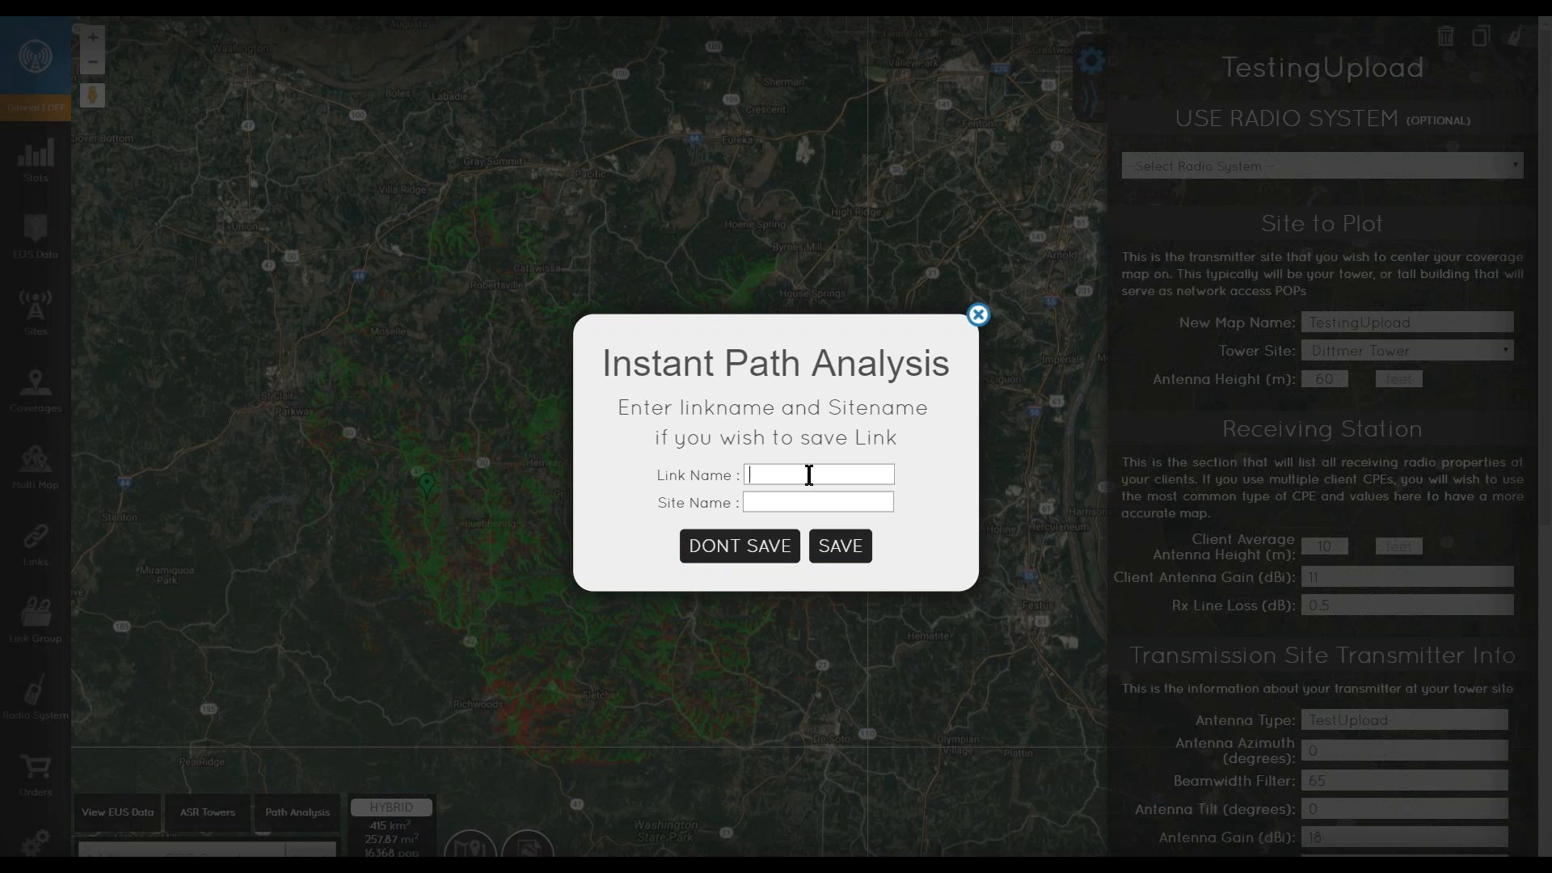
text(Testing)
key(Tab)
text(Testing)
click(841, 546)
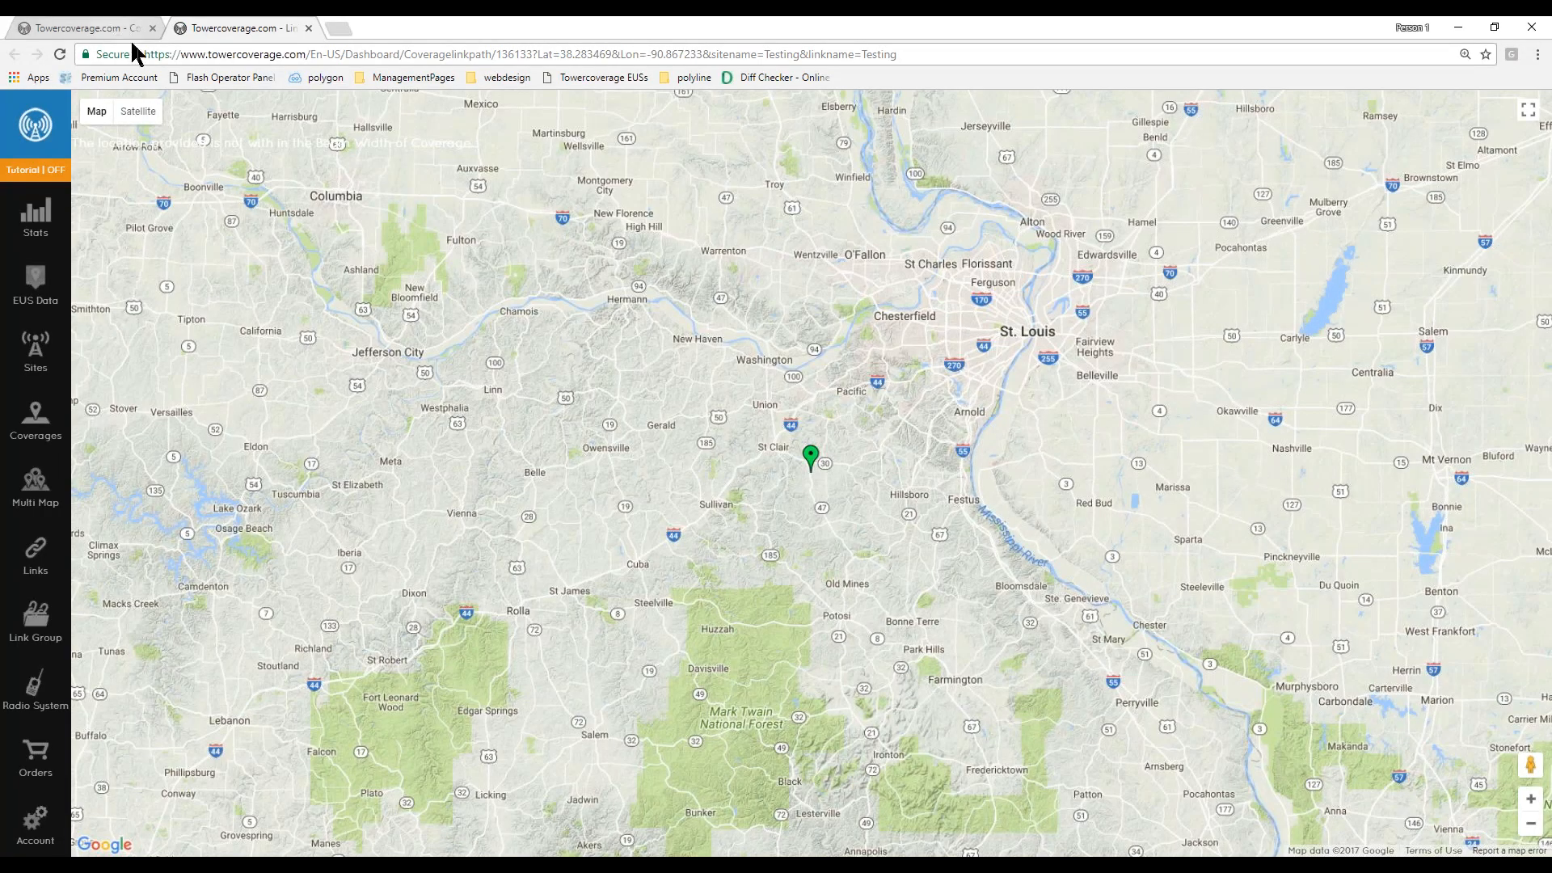
- Return to the coverage tab and re-enter the beamwidth filter as 65
click(105, 27)
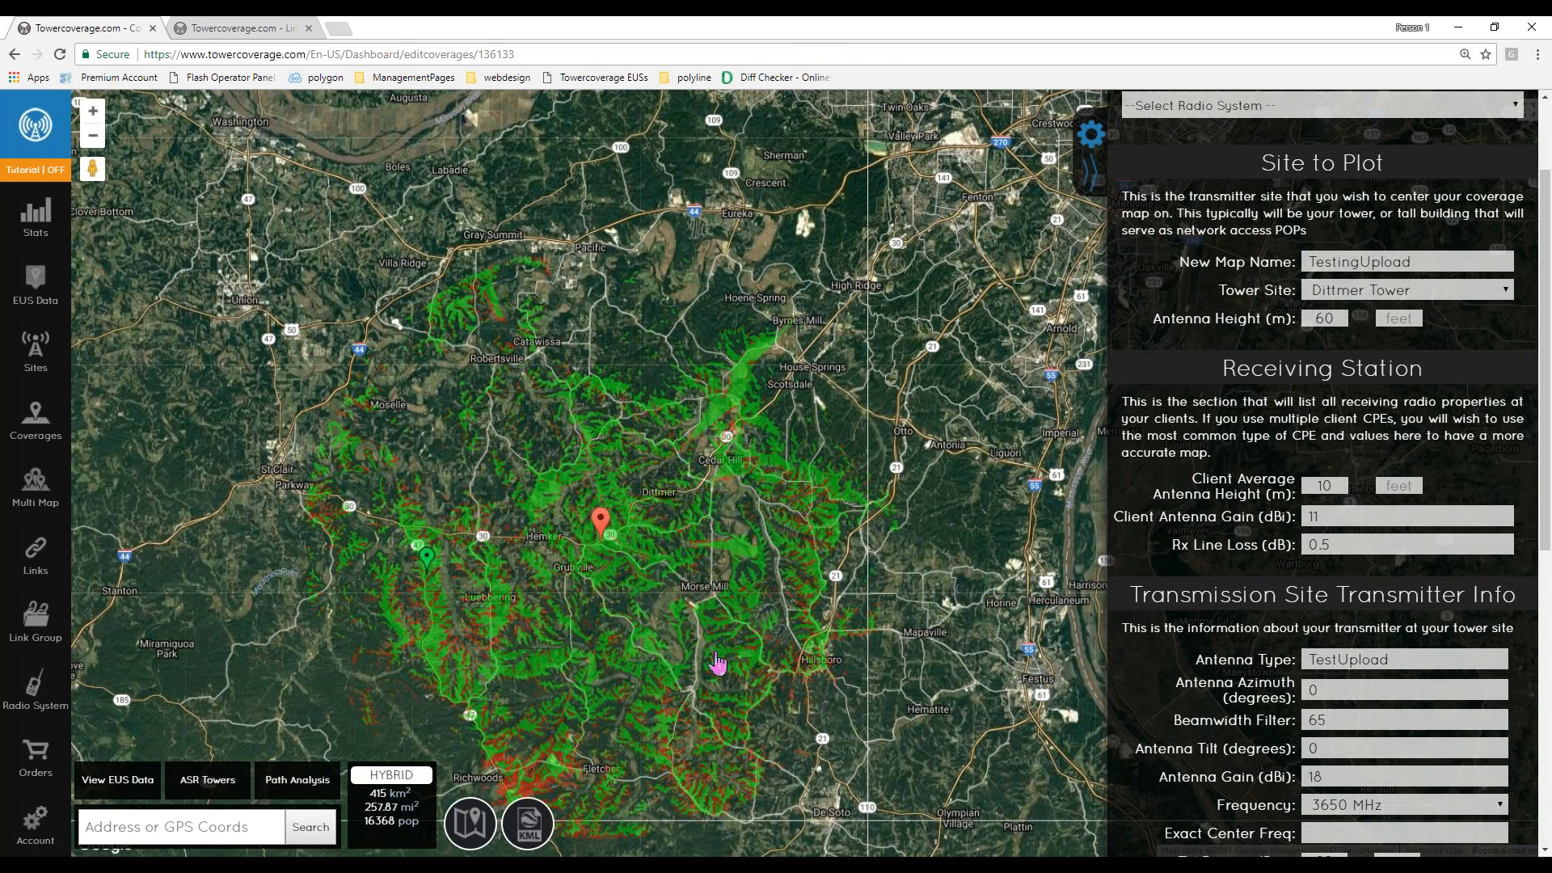
double_click(1356, 722)
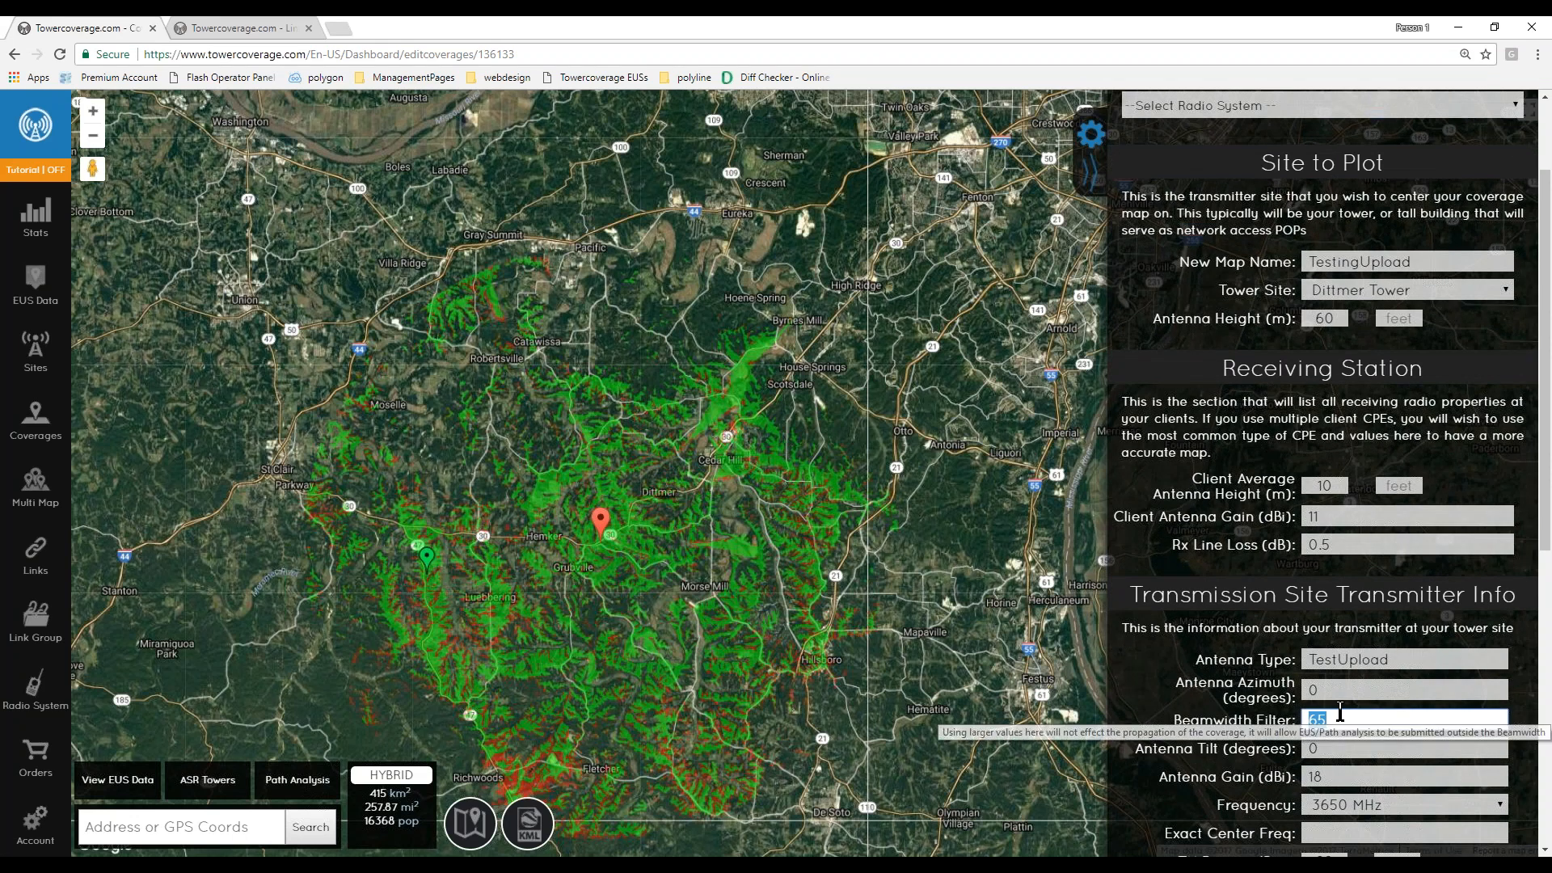
scroll(1373, 690, down, 3)
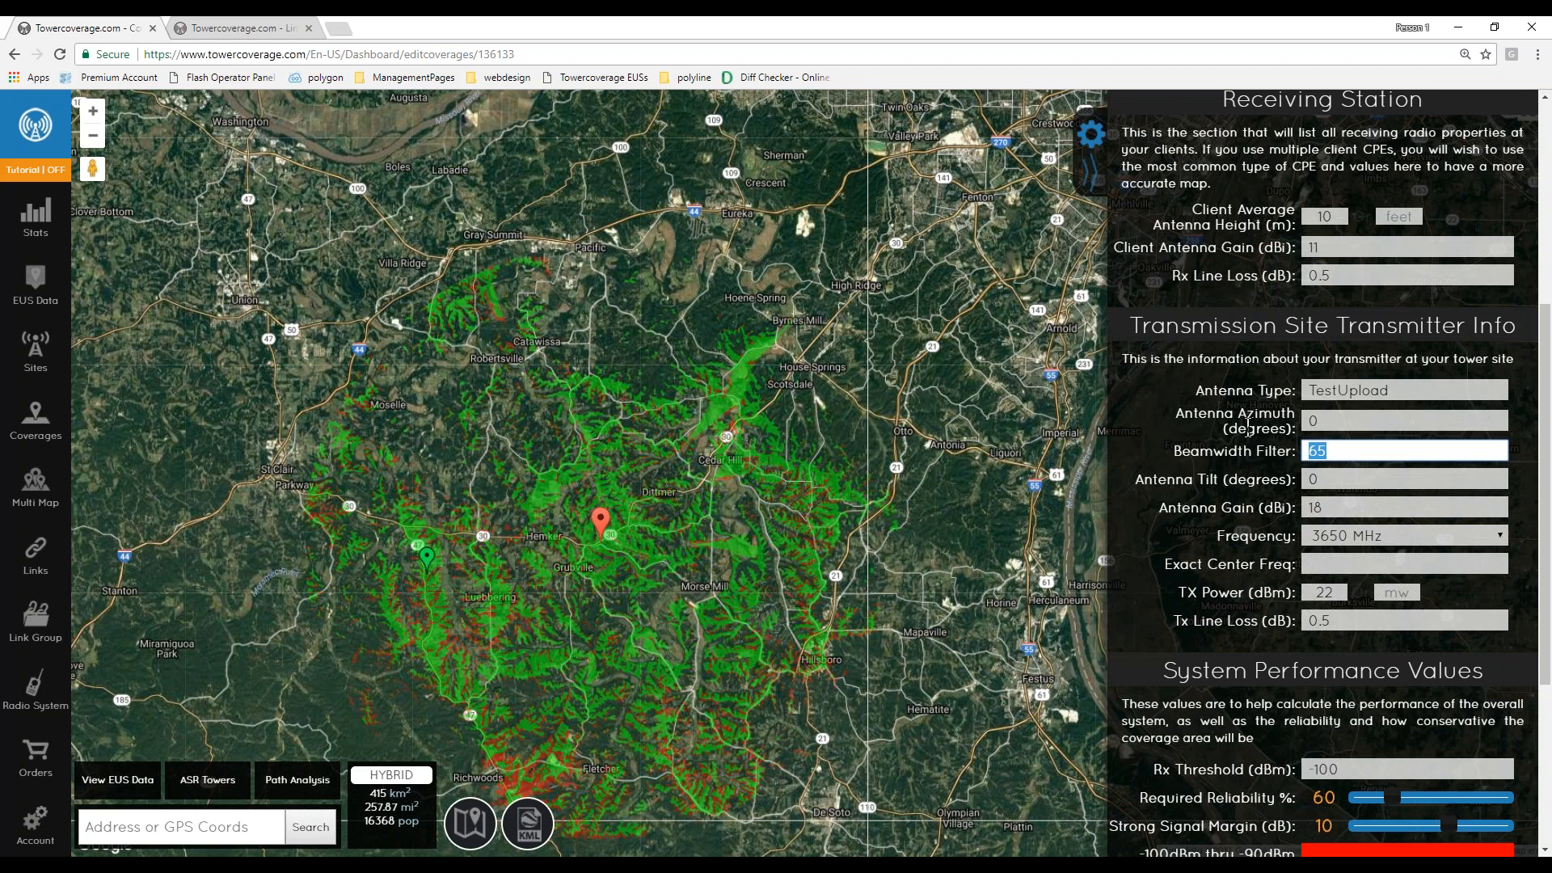
text(65)
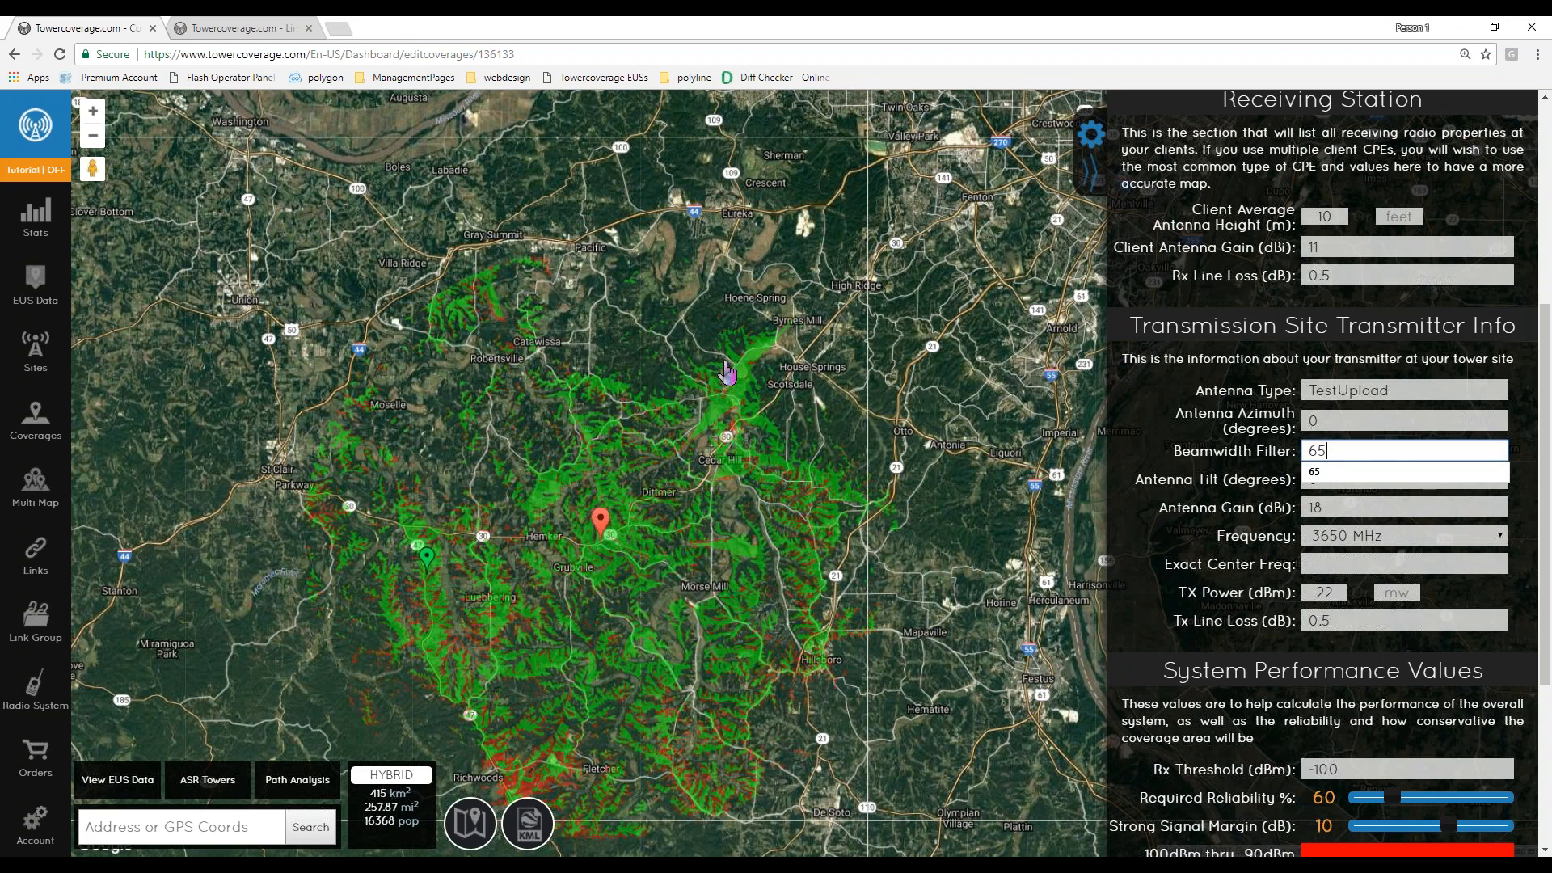
- Place a client point north of the tower and run Path Analysis without saving the link
click(594, 411)
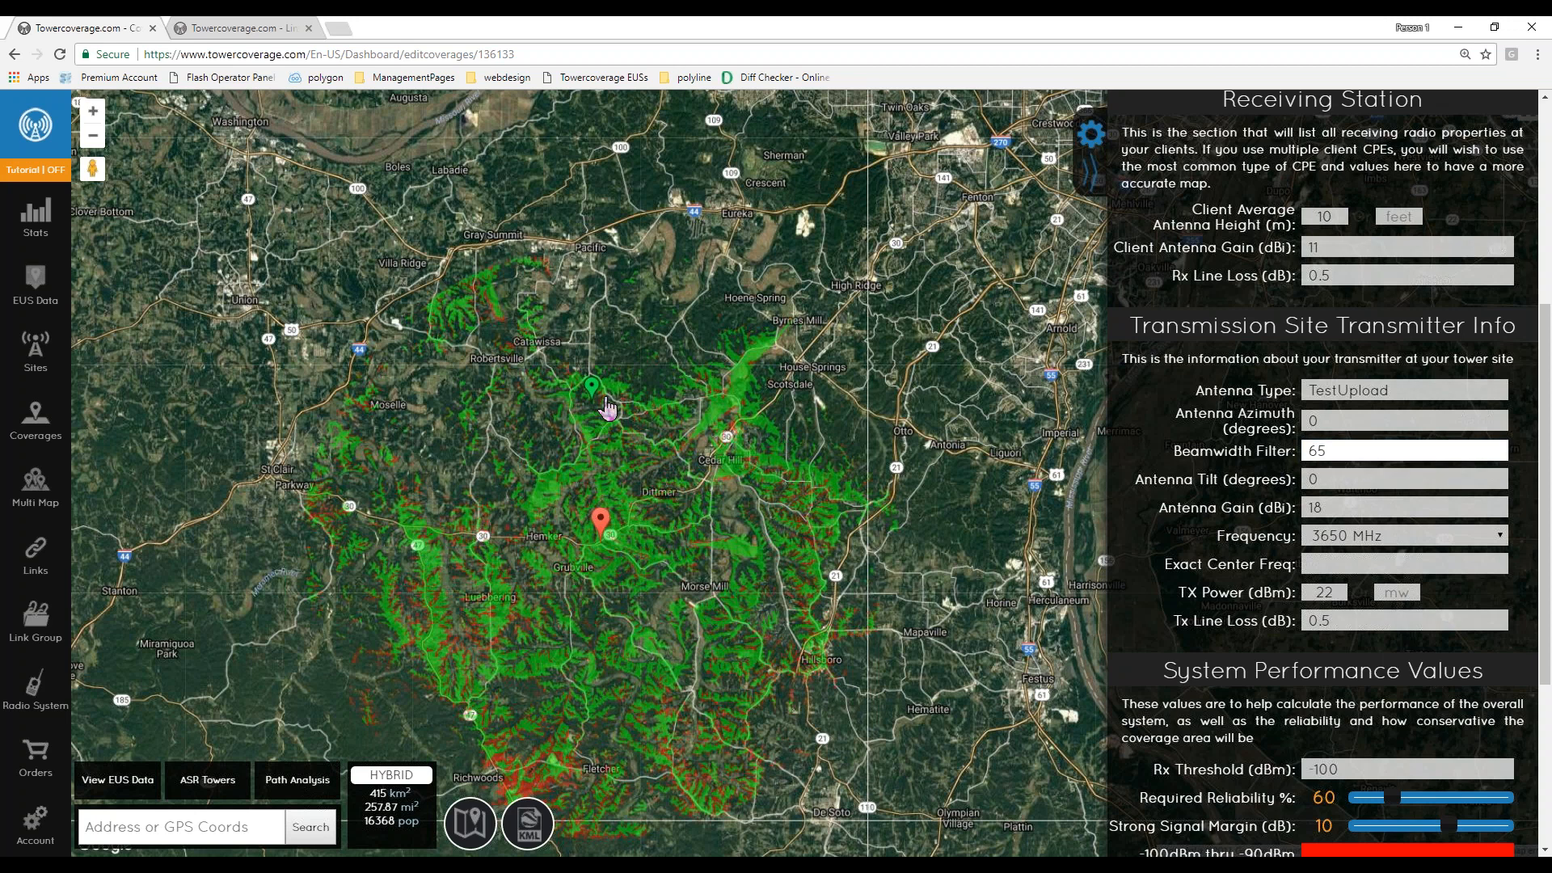
click(587, 401)
click(307, 791)
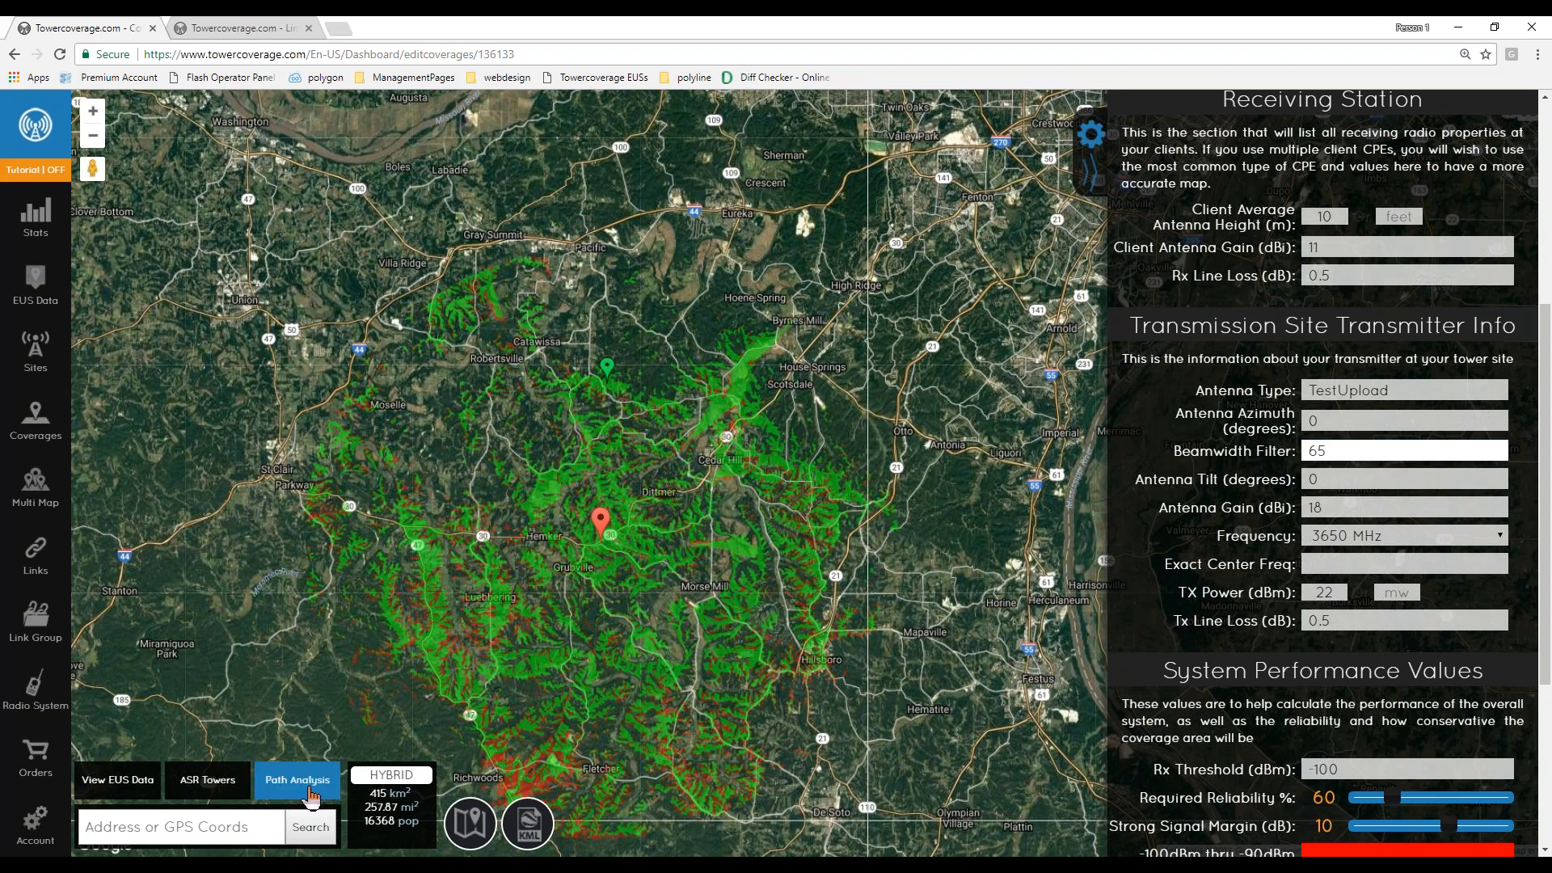
click(739, 567)
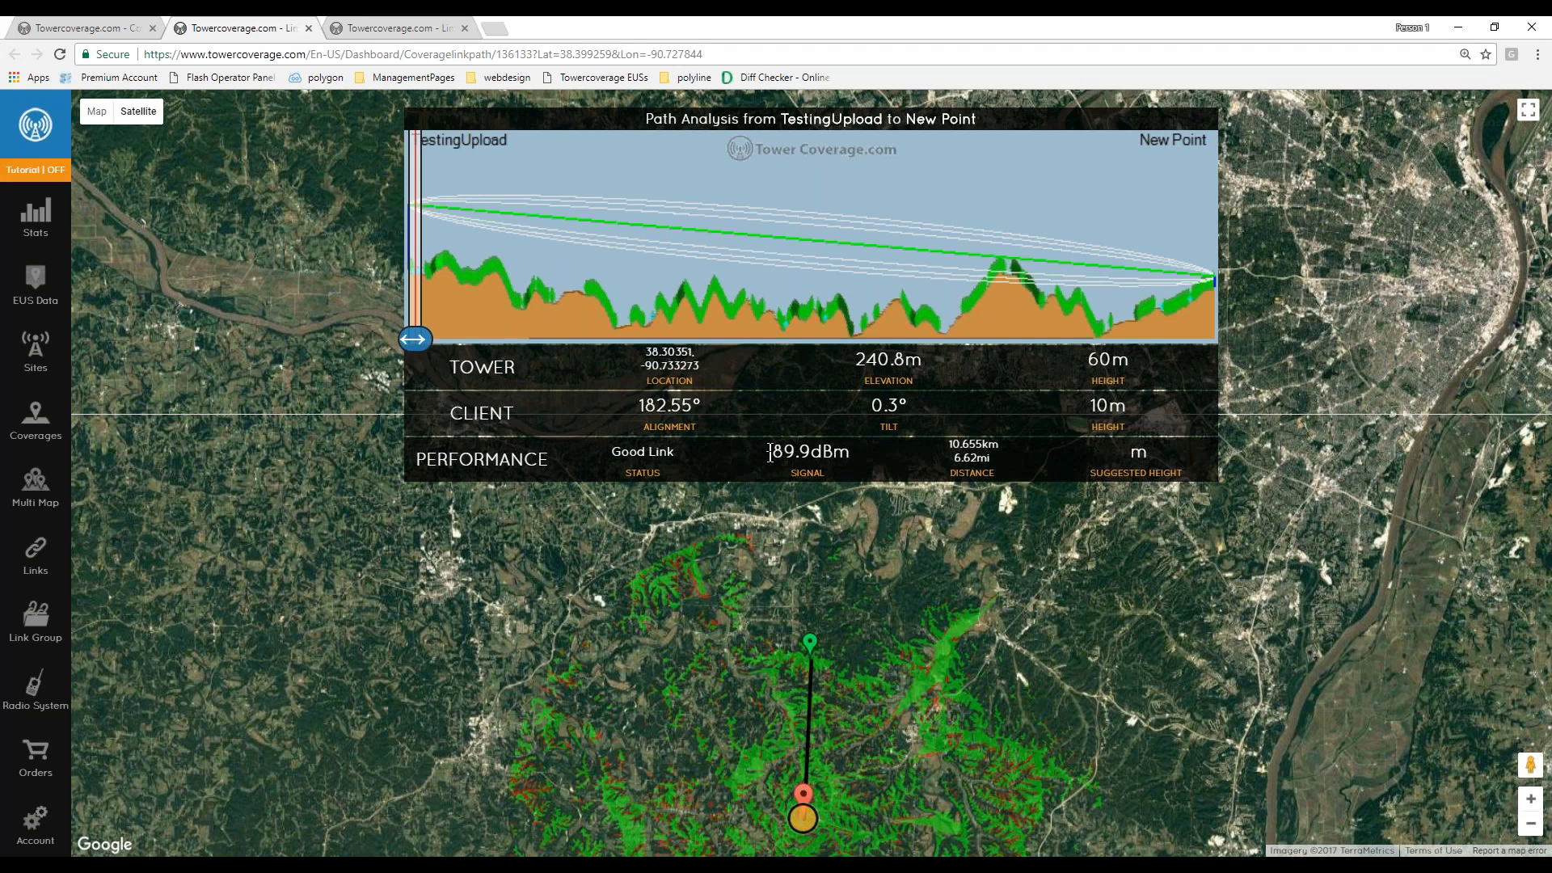
- Compare the coverage's Rx threshold with the signal level in the path analysis tab
click(118, 30)
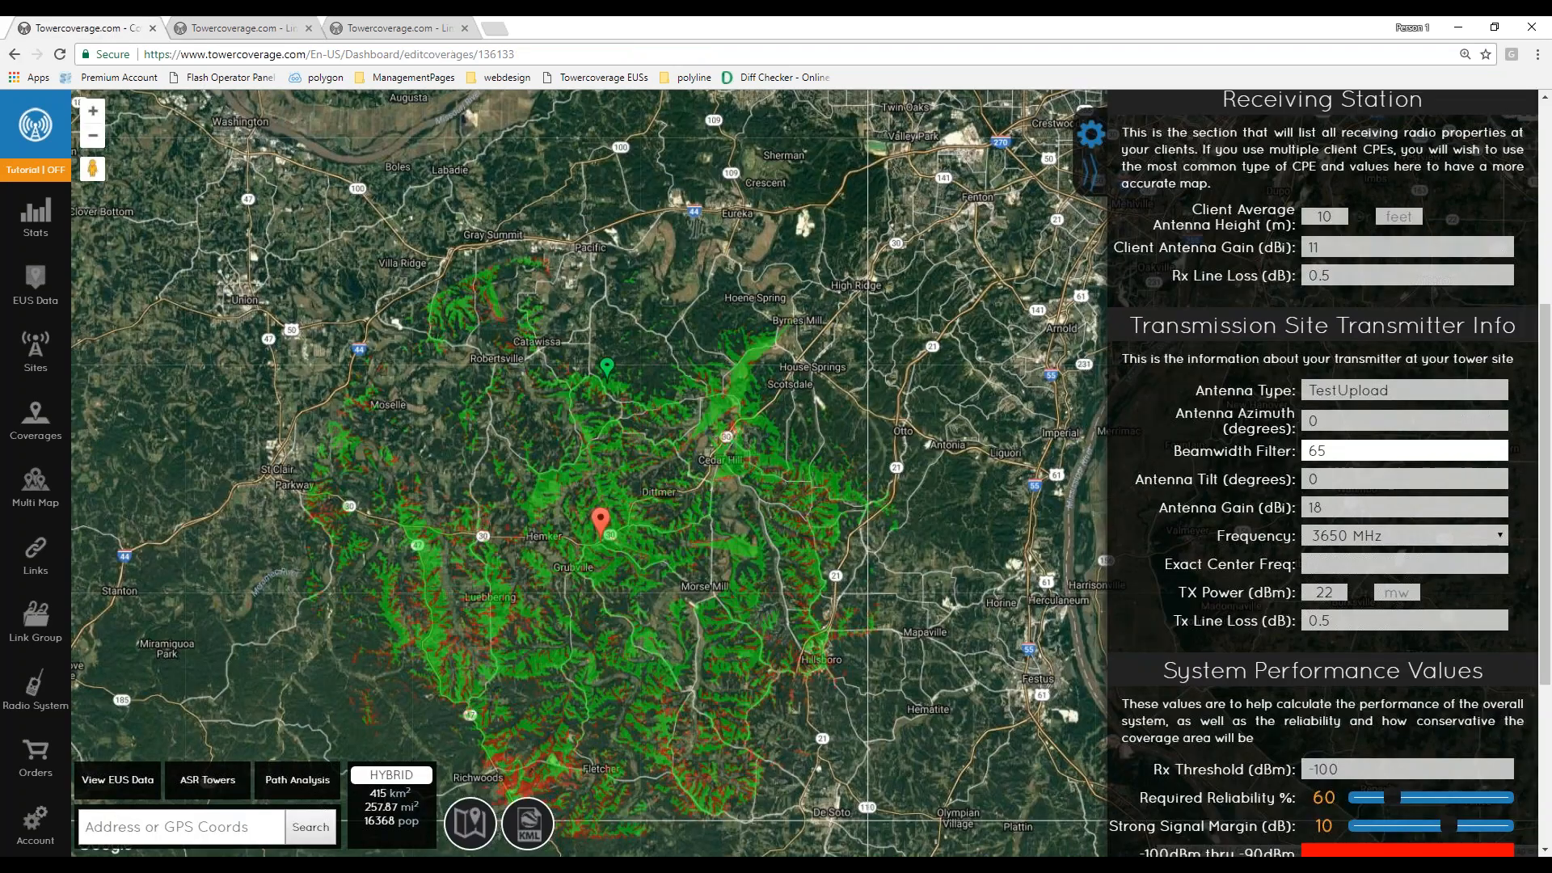
scroll(1237, 562, down, 2)
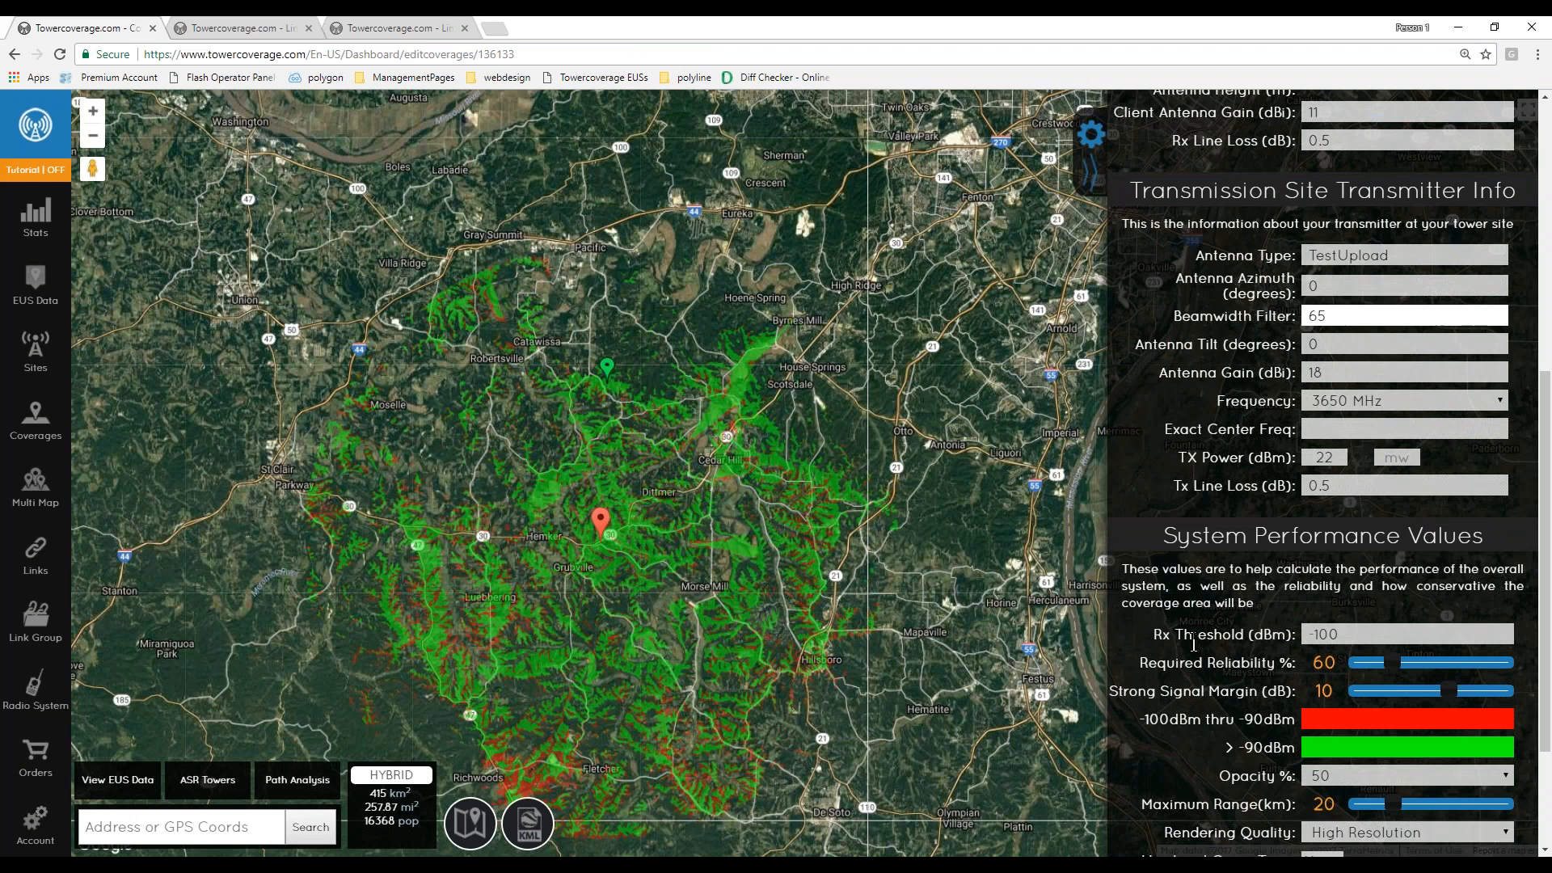
drag(1302, 633, 1375, 634)
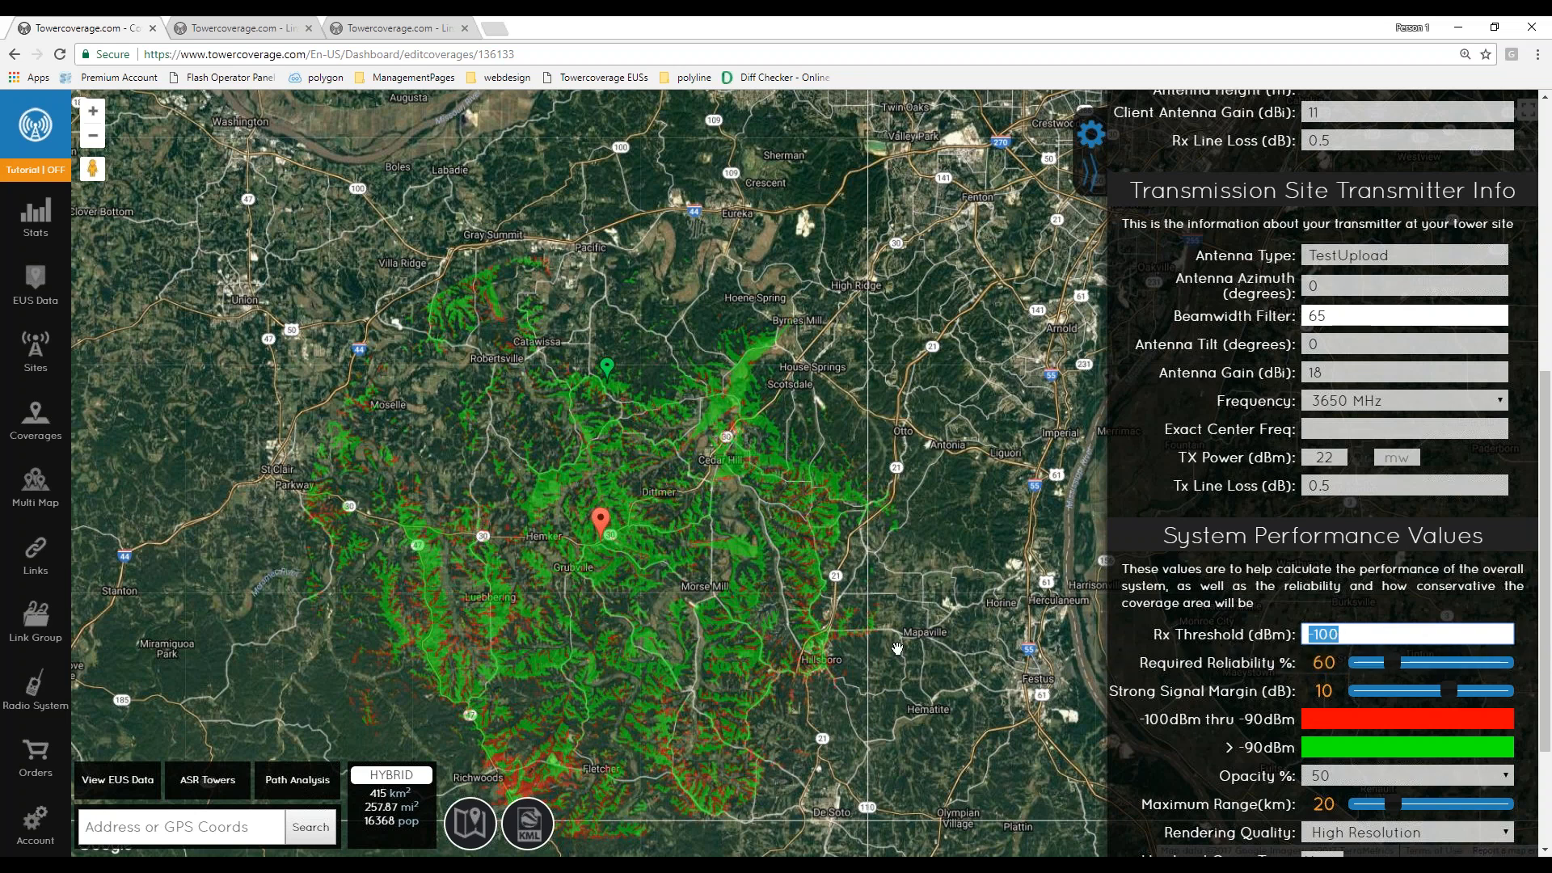
click(251, 29)
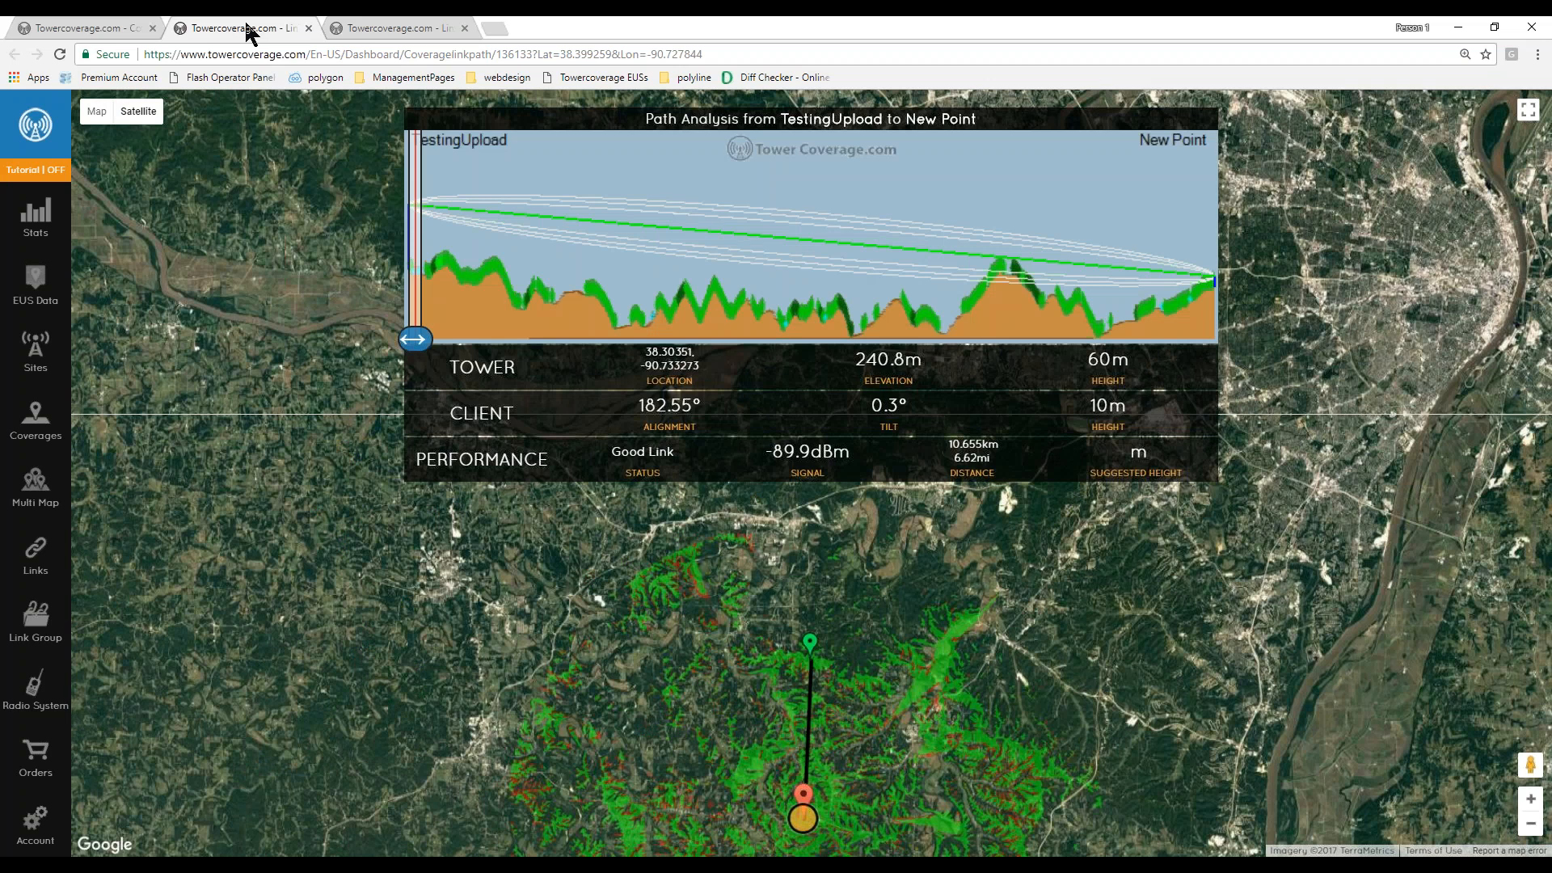
drag(838, 731, 827, 696)
drag(766, 454, 851, 454)
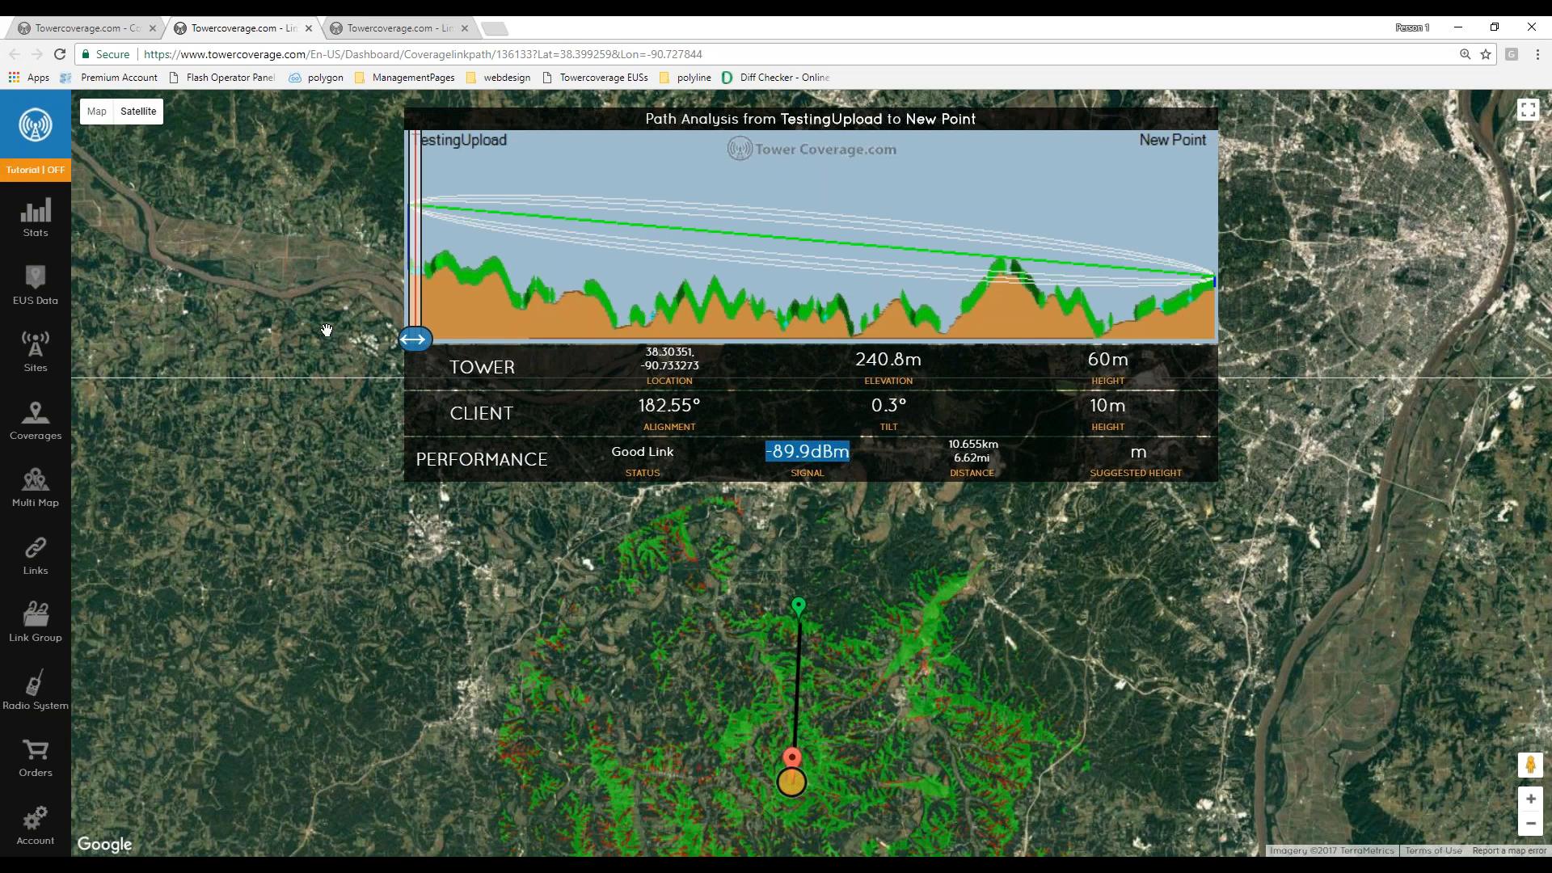
click(121, 27)
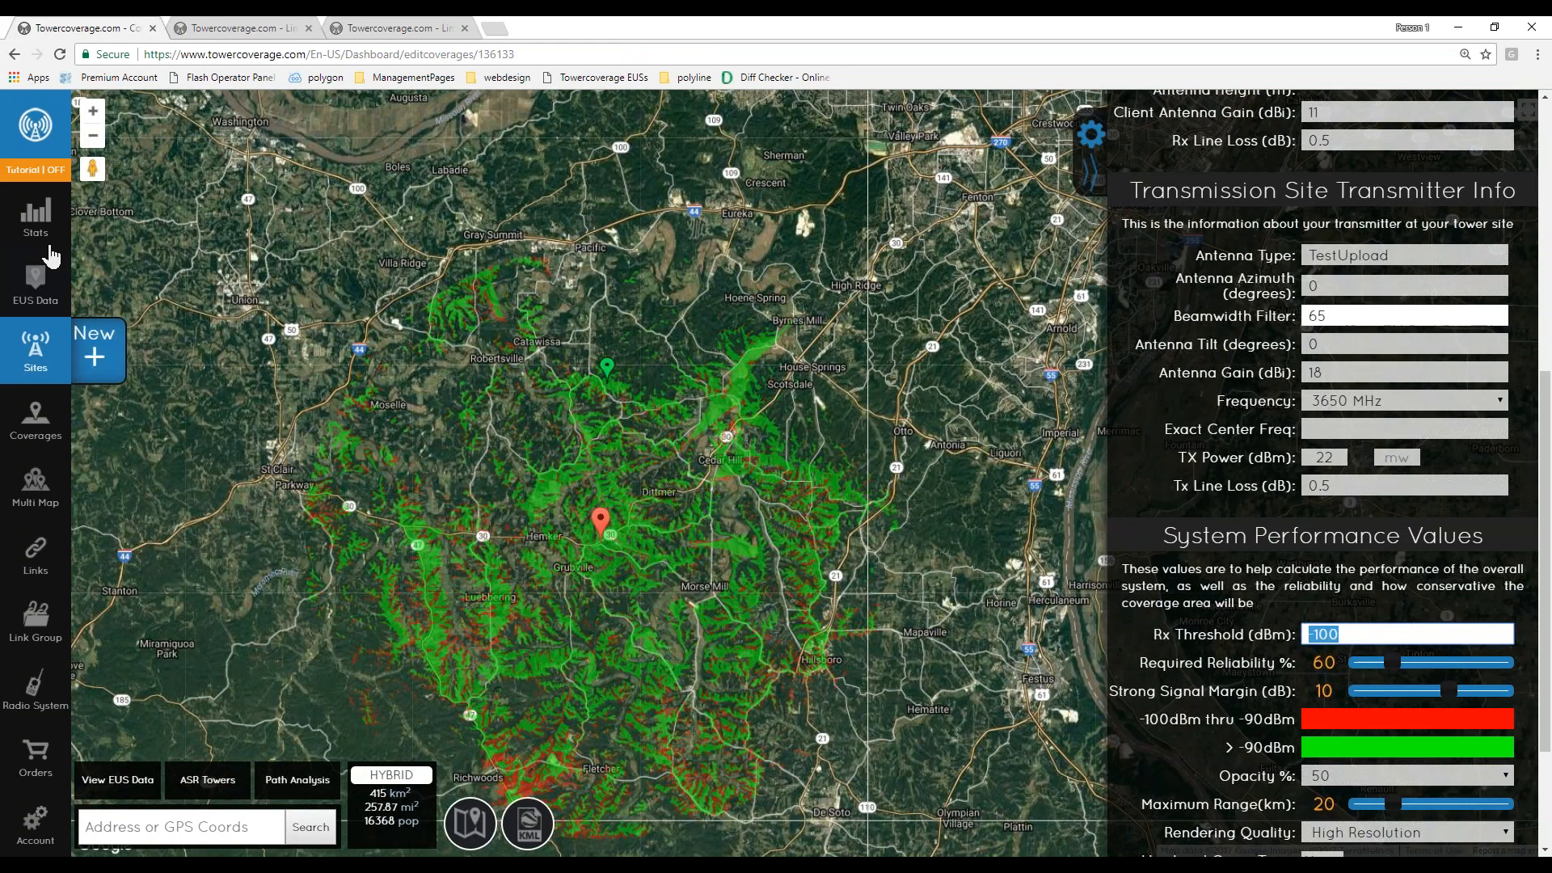
- Zoom out and turn on the Landcover map data layer over the coverage
scroll(223, 686, down, 1)
drag(491, 646, 667, 525)
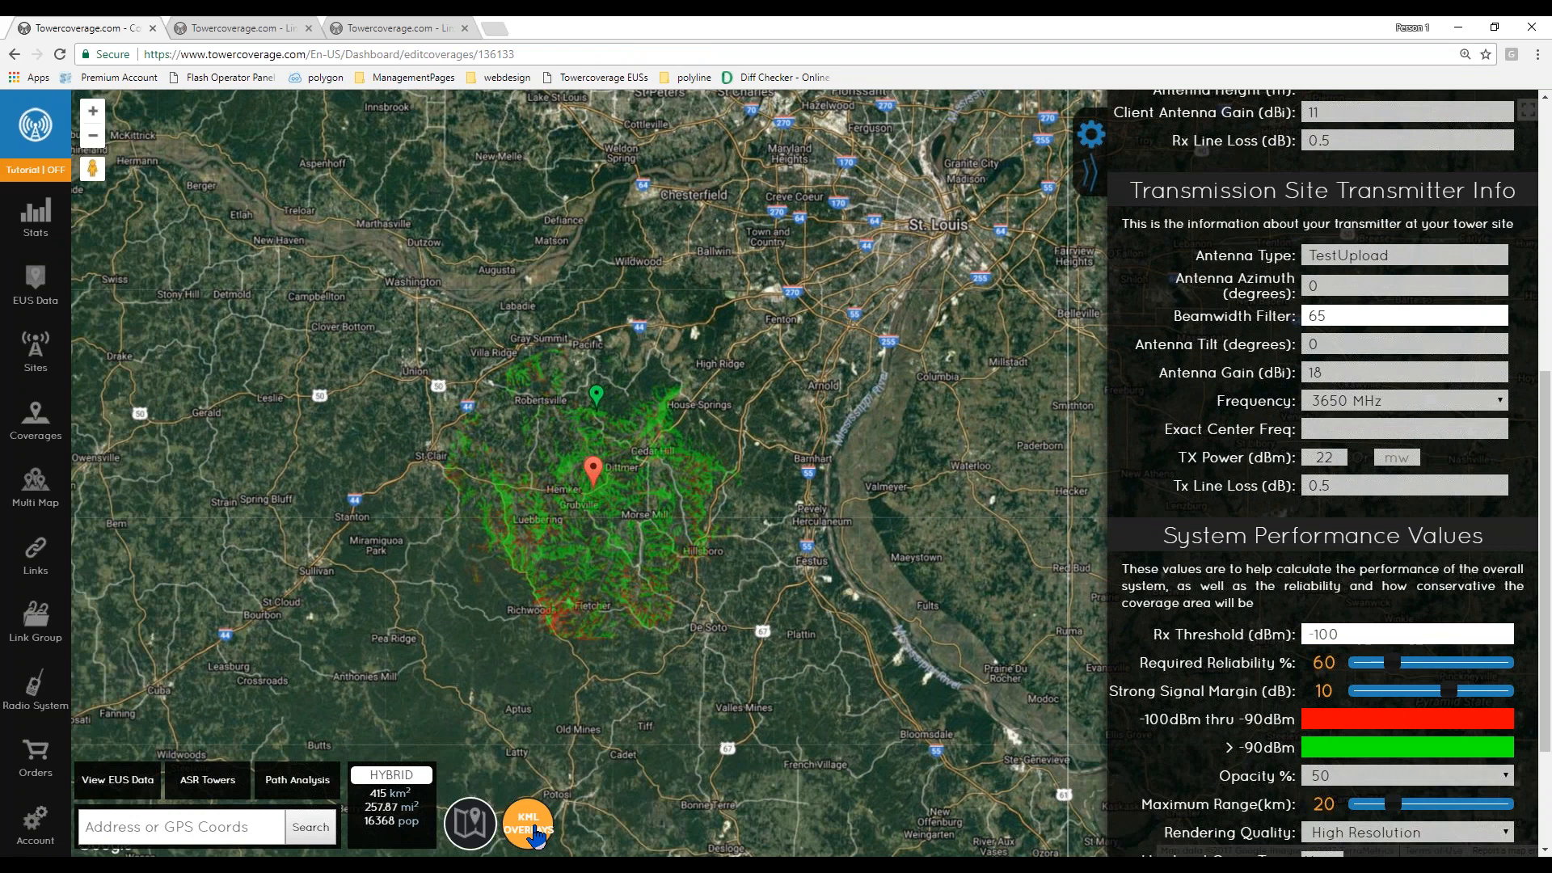
click(532, 836)
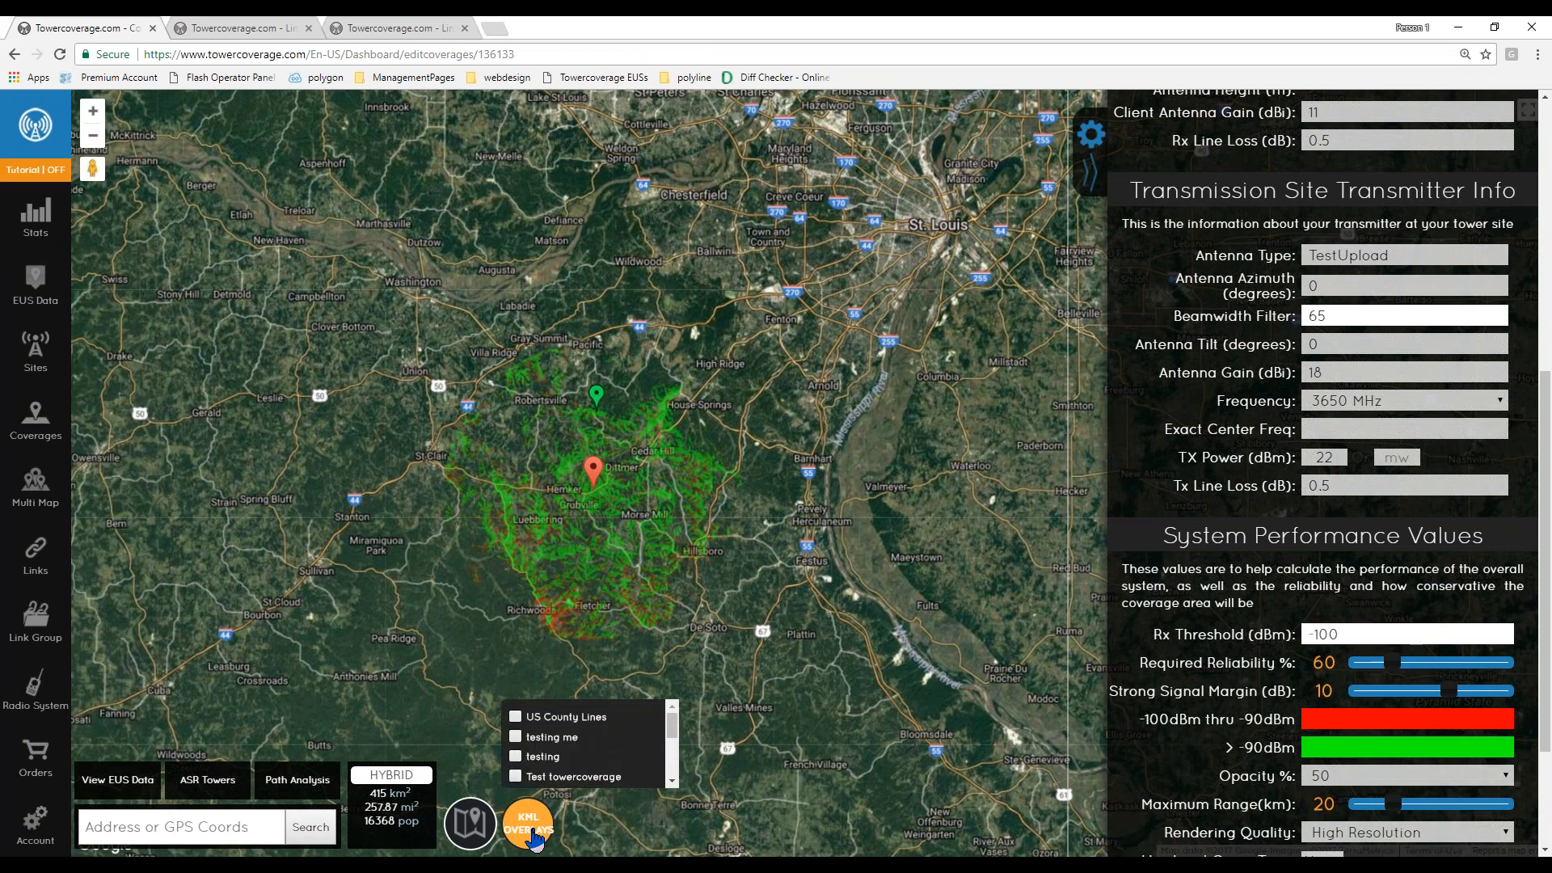
click(474, 825)
click(457, 750)
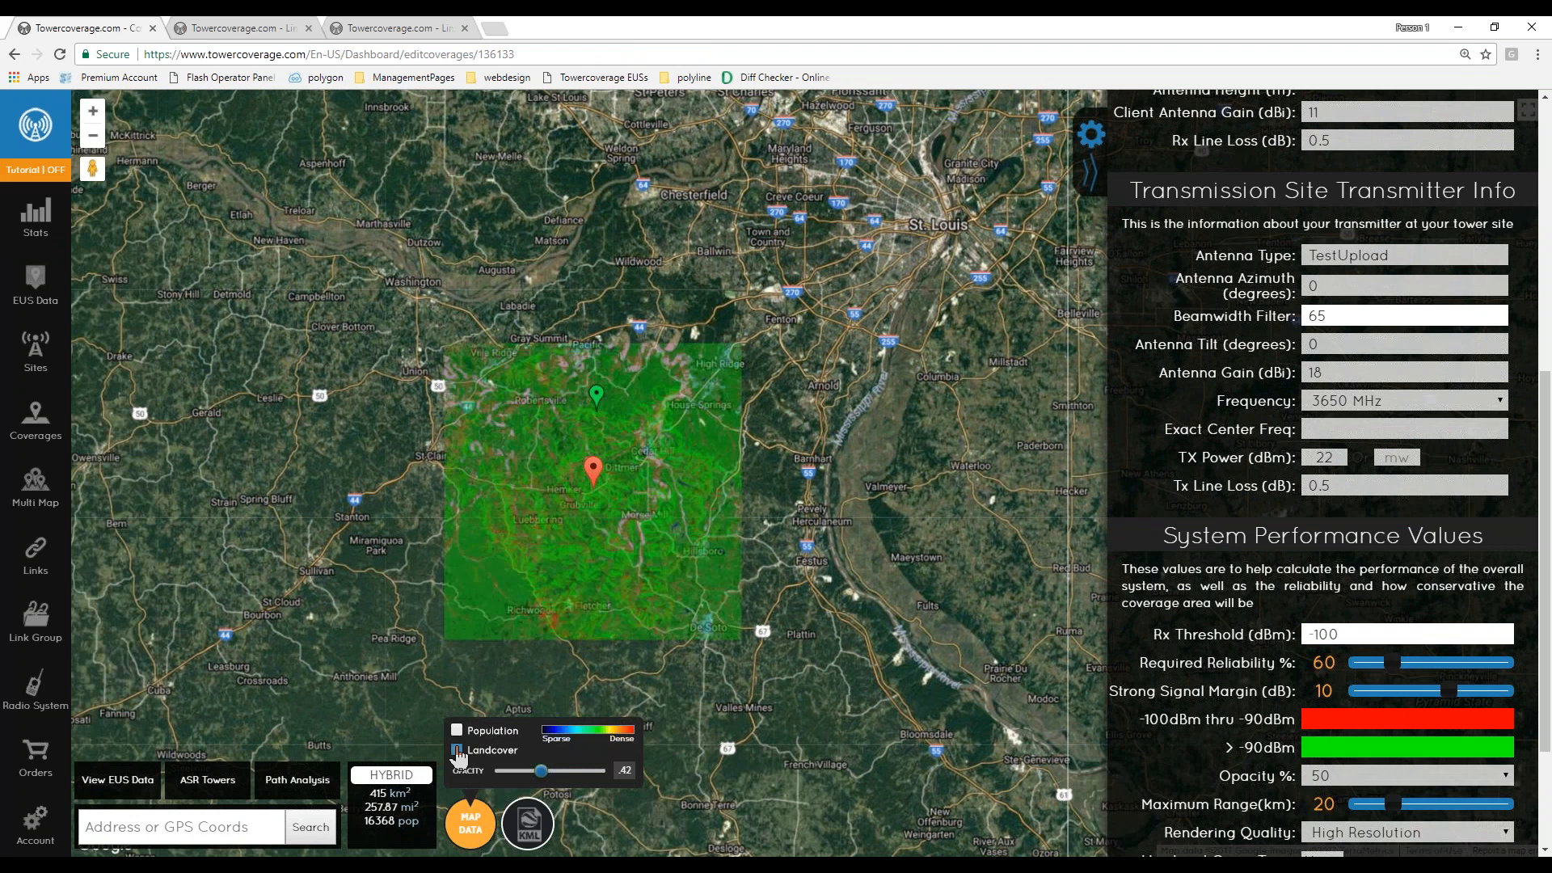
- Raise the map data layer opacity to about 0.89
scroll(592, 537, up, 1)
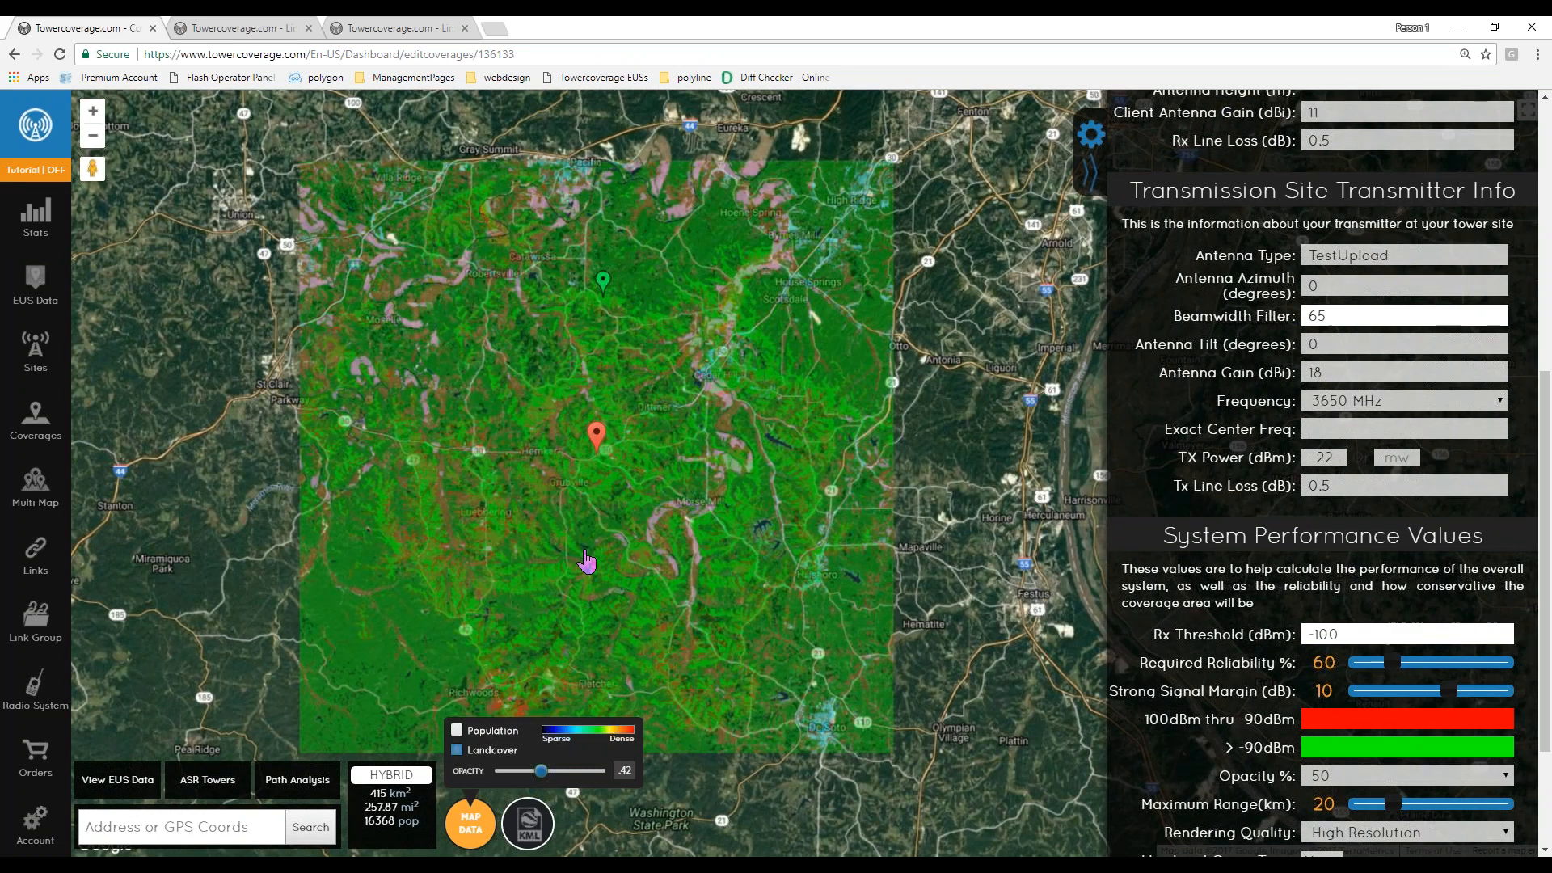
scroll(587, 560, up, 1)
scroll(587, 555, down, 1)
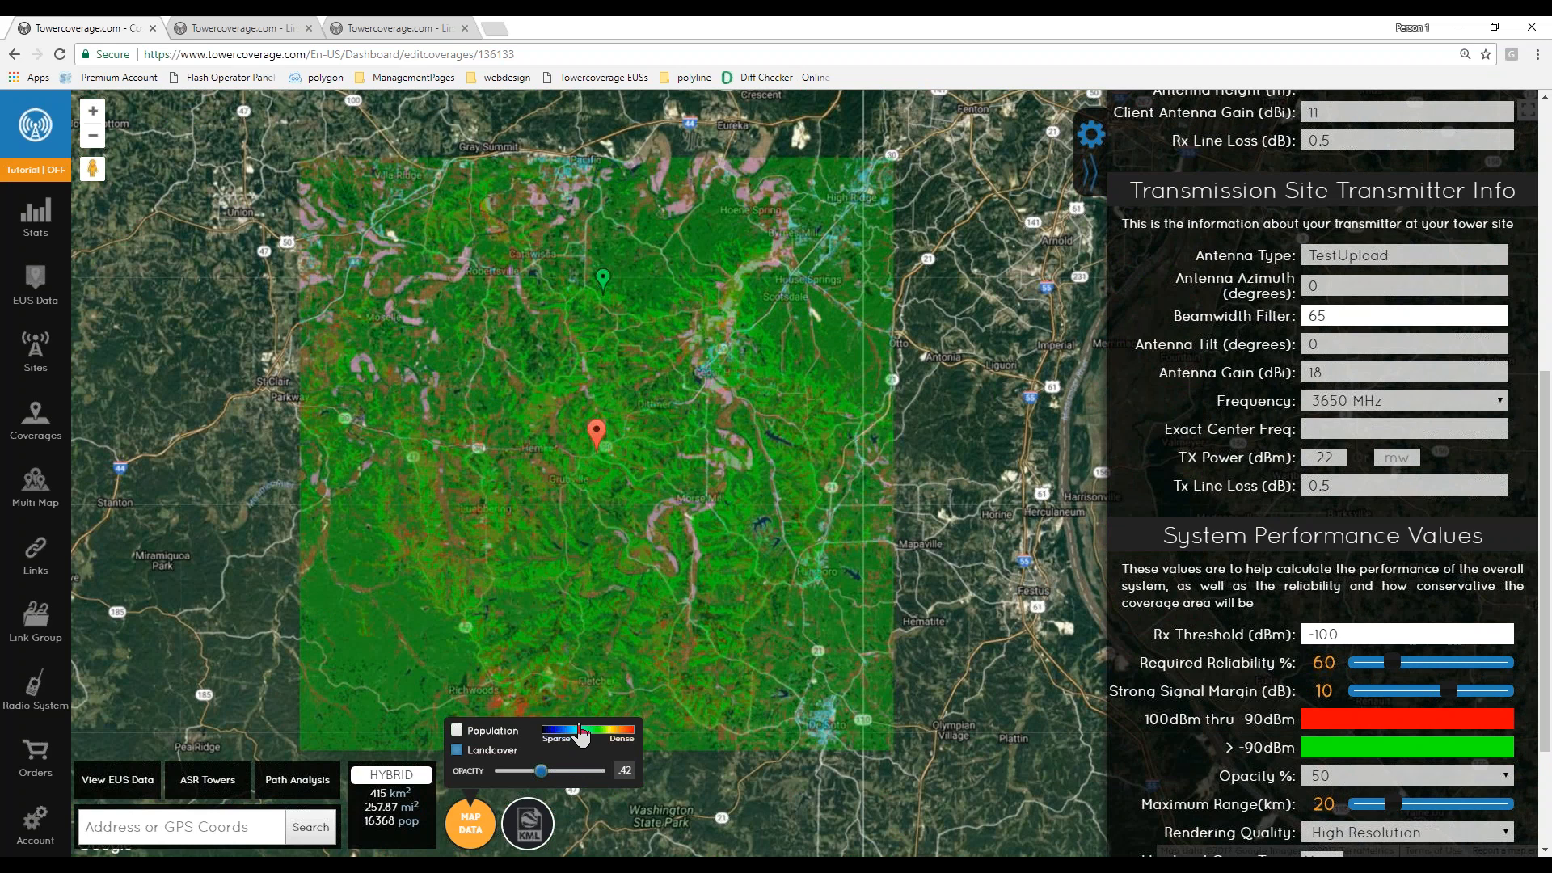
click(540, 772)
drag(568, 781, 592, 778)
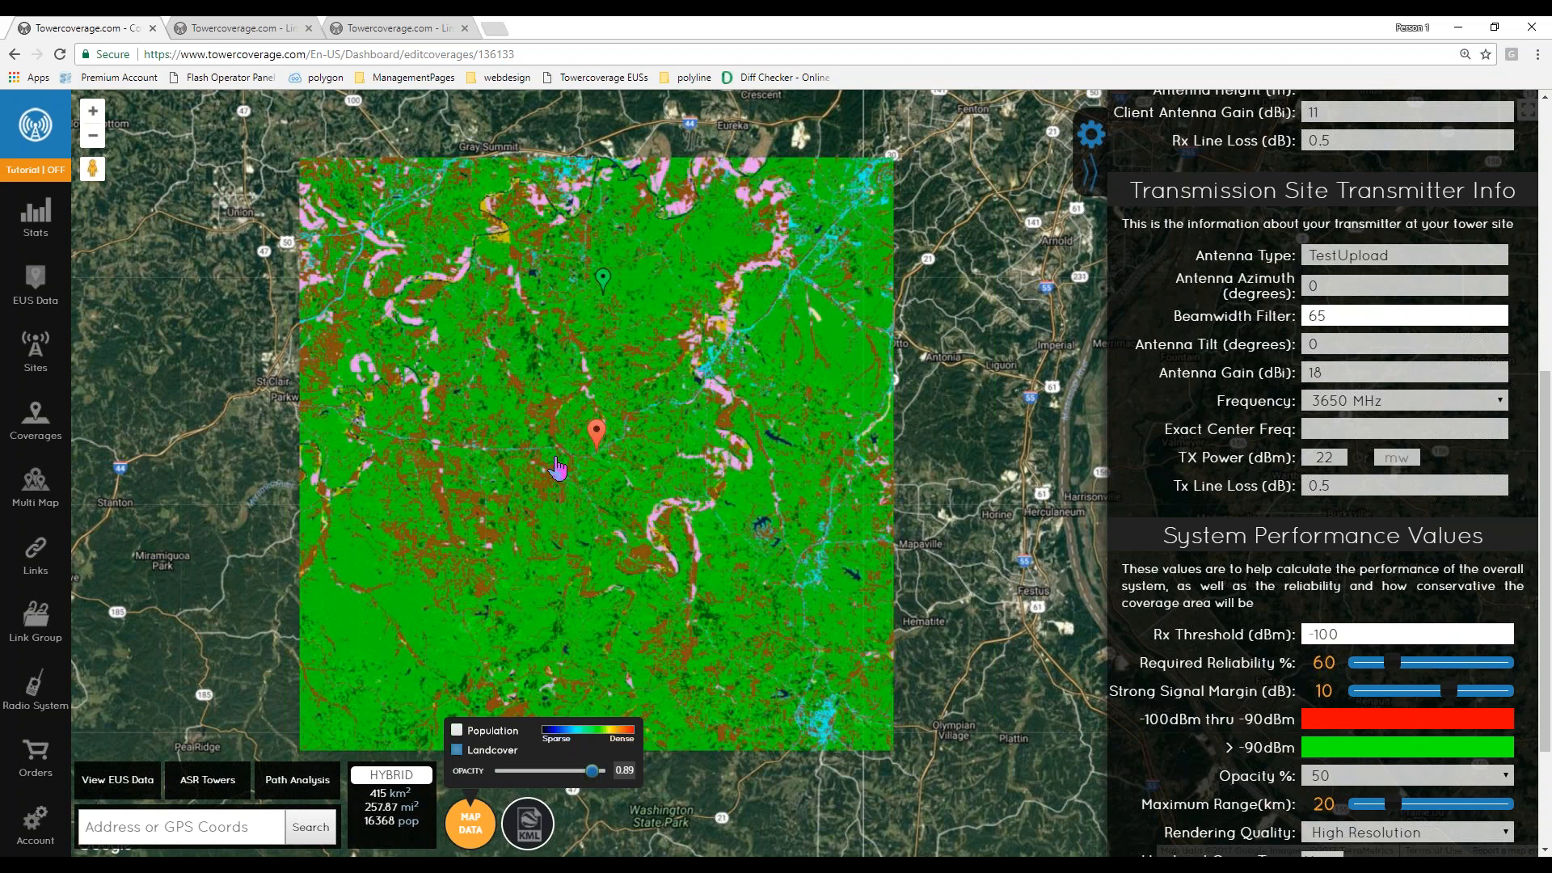
scroll(554, 378, up, 1)
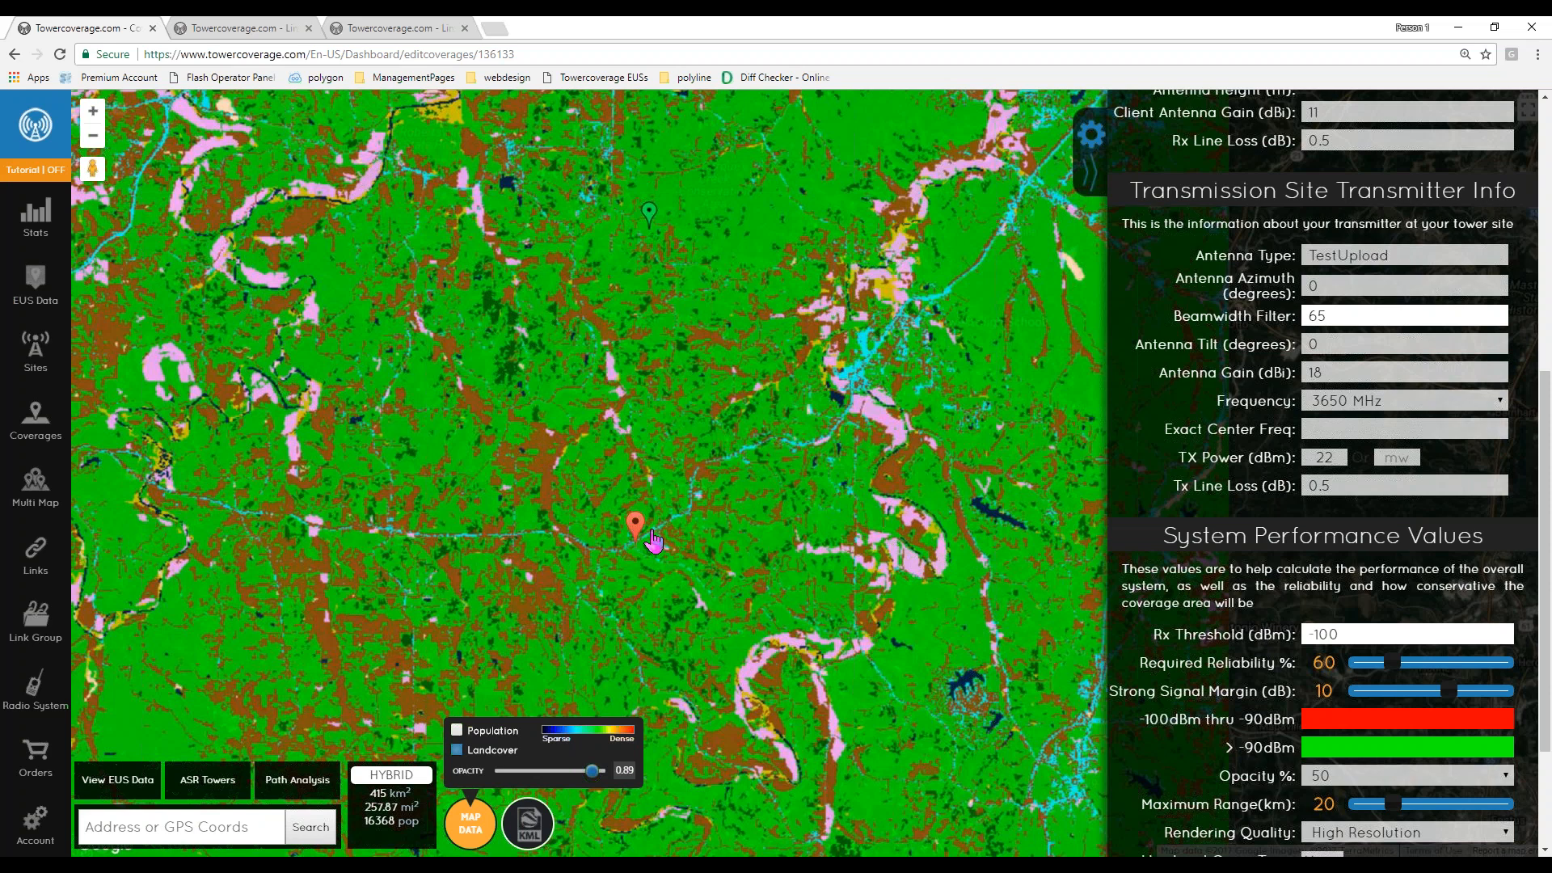
scroll(652, 510, down, 1)
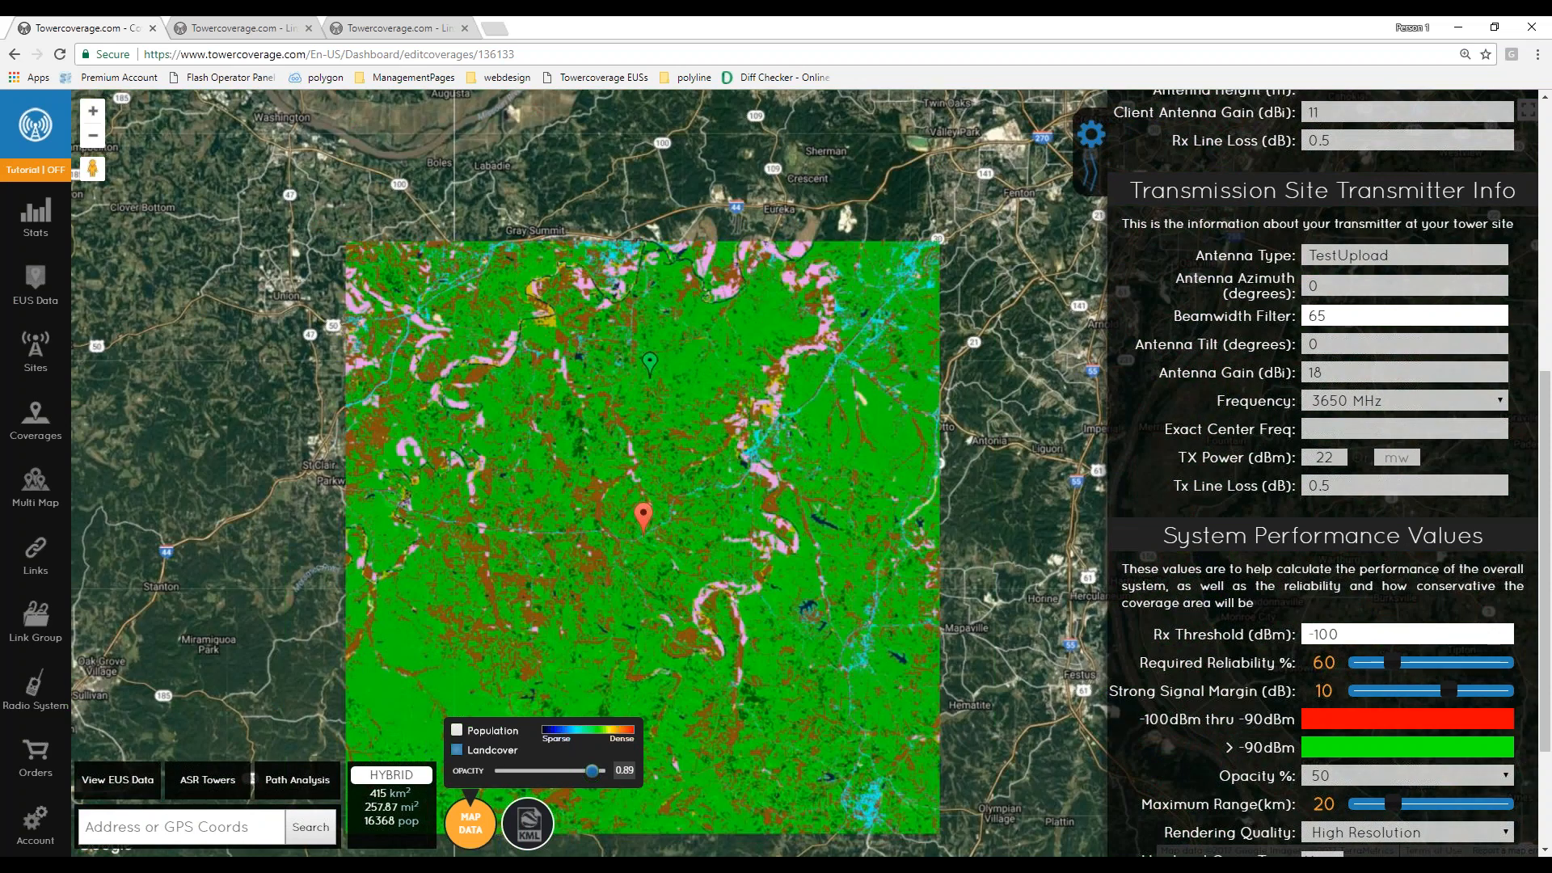
- Review the Use Land Cover Type and LandCover options in the coverage's system performance settings
scroll(1229, 686, down, 2)
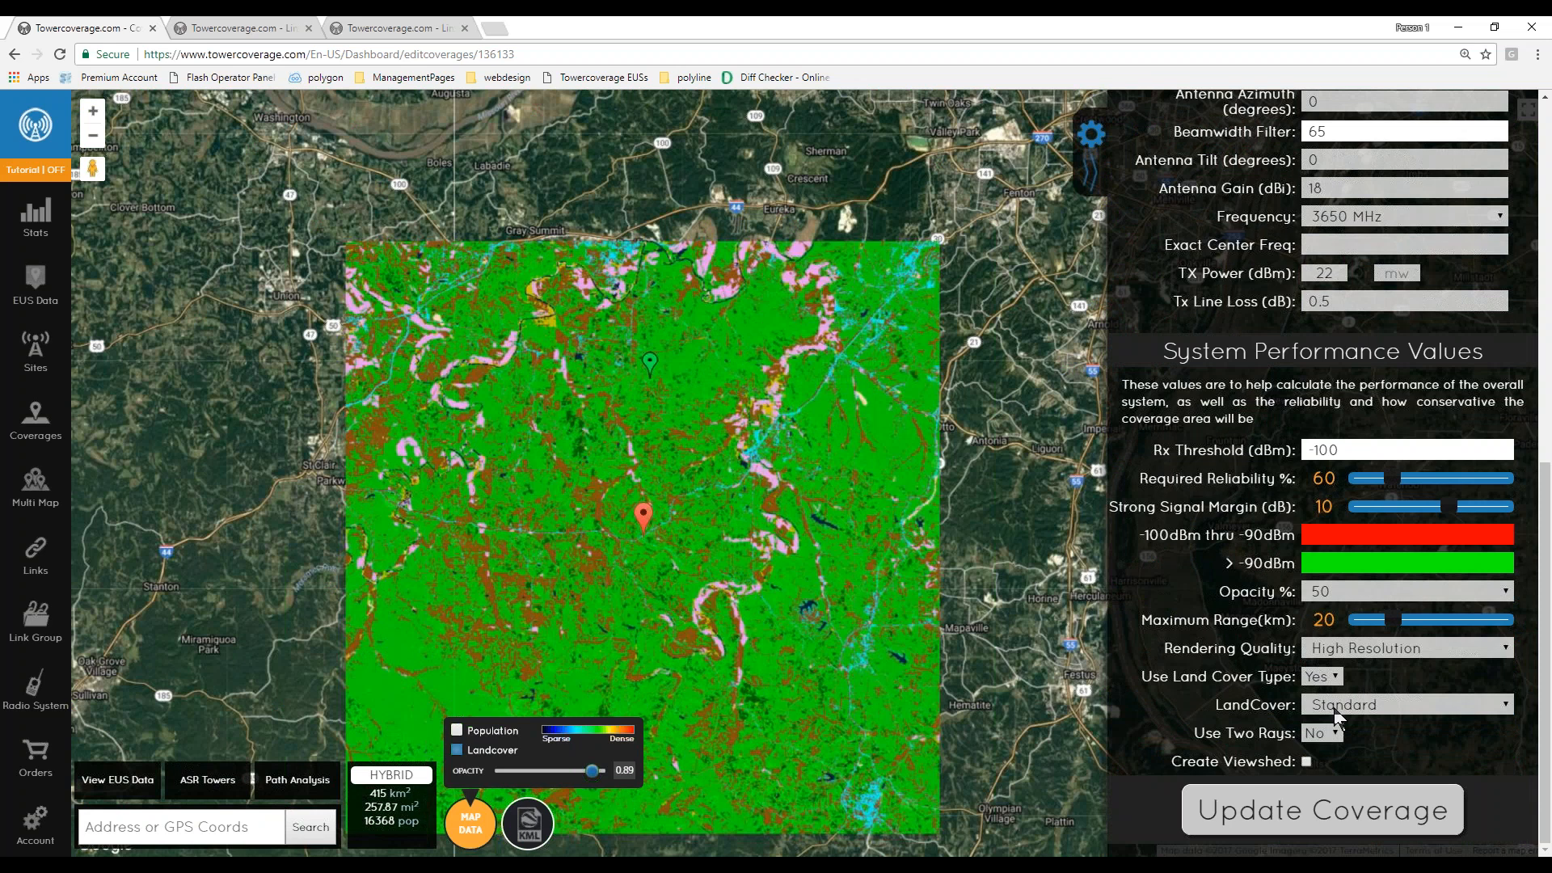
click(1350, 707)
click(1351, 708)
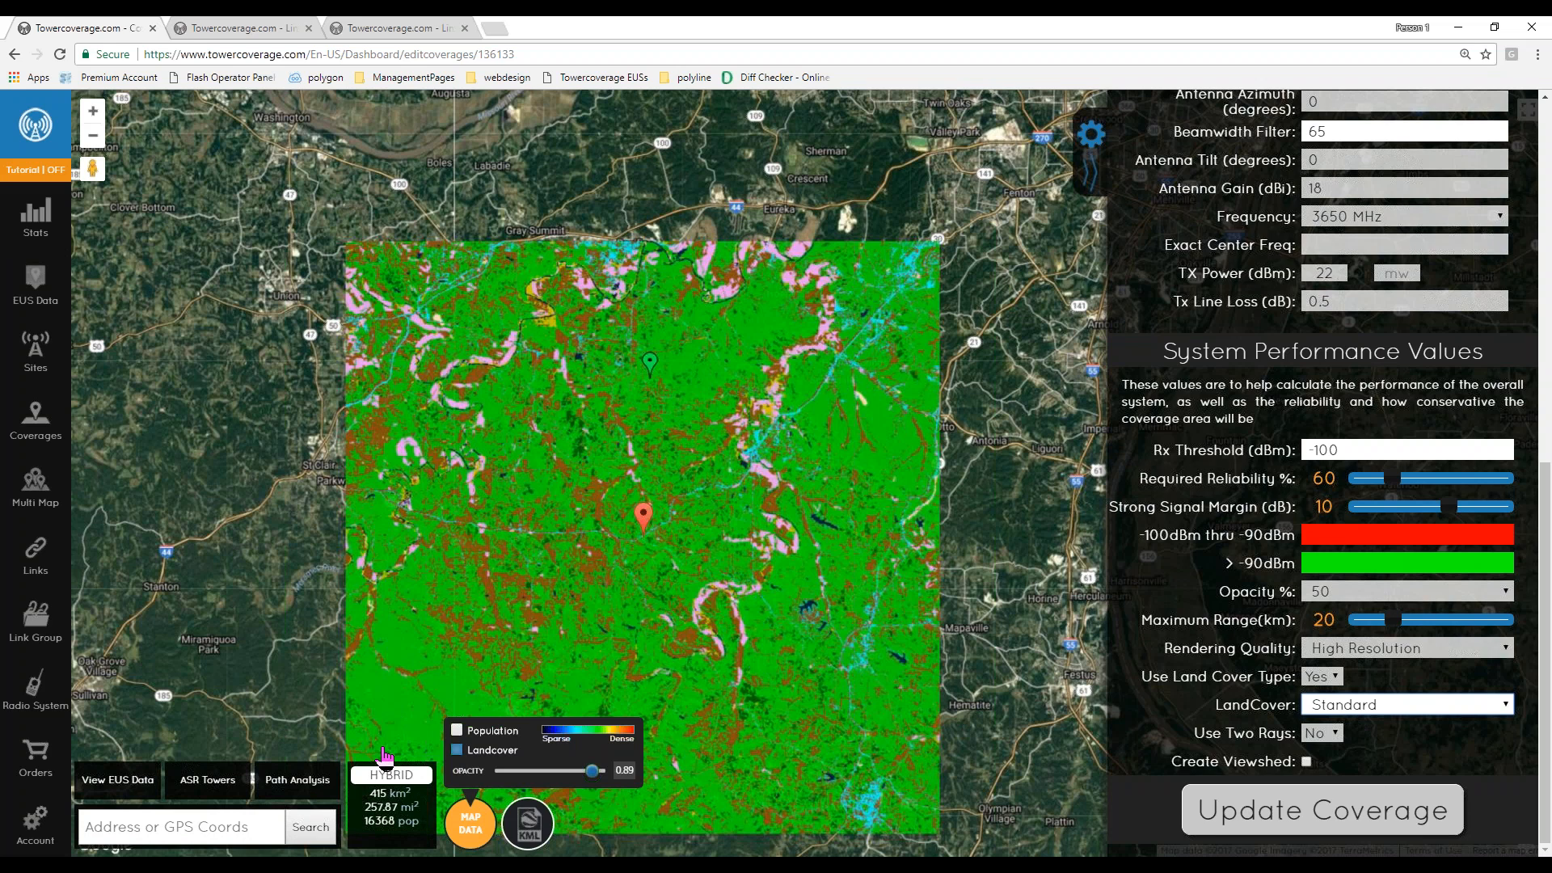
- Switch the base map to the road map and turn off the Landcover layer
click(398, 774)
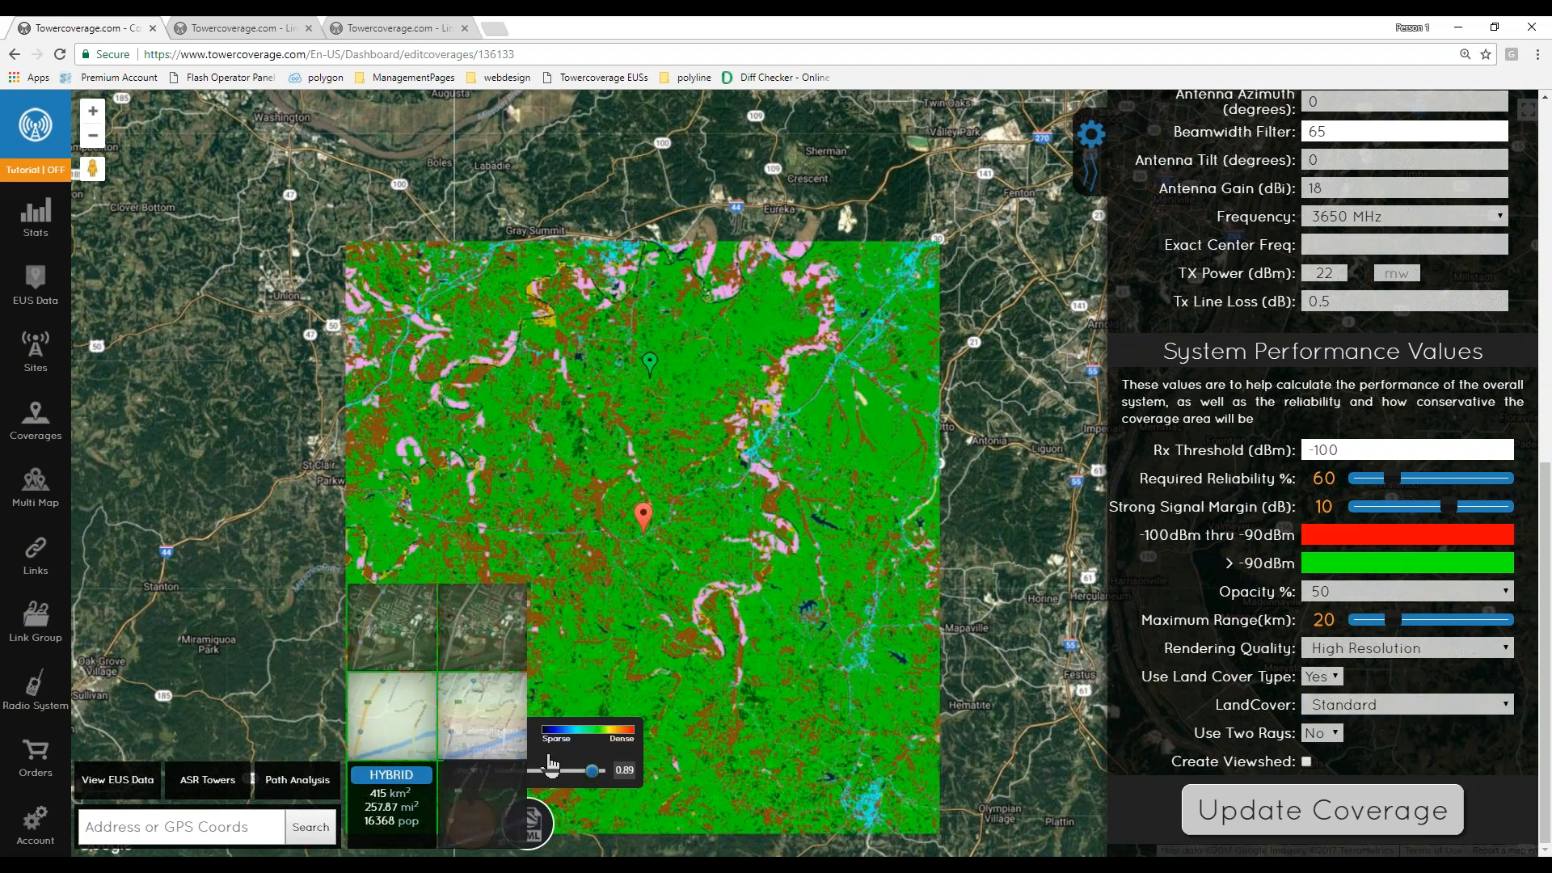
click(390, 740)
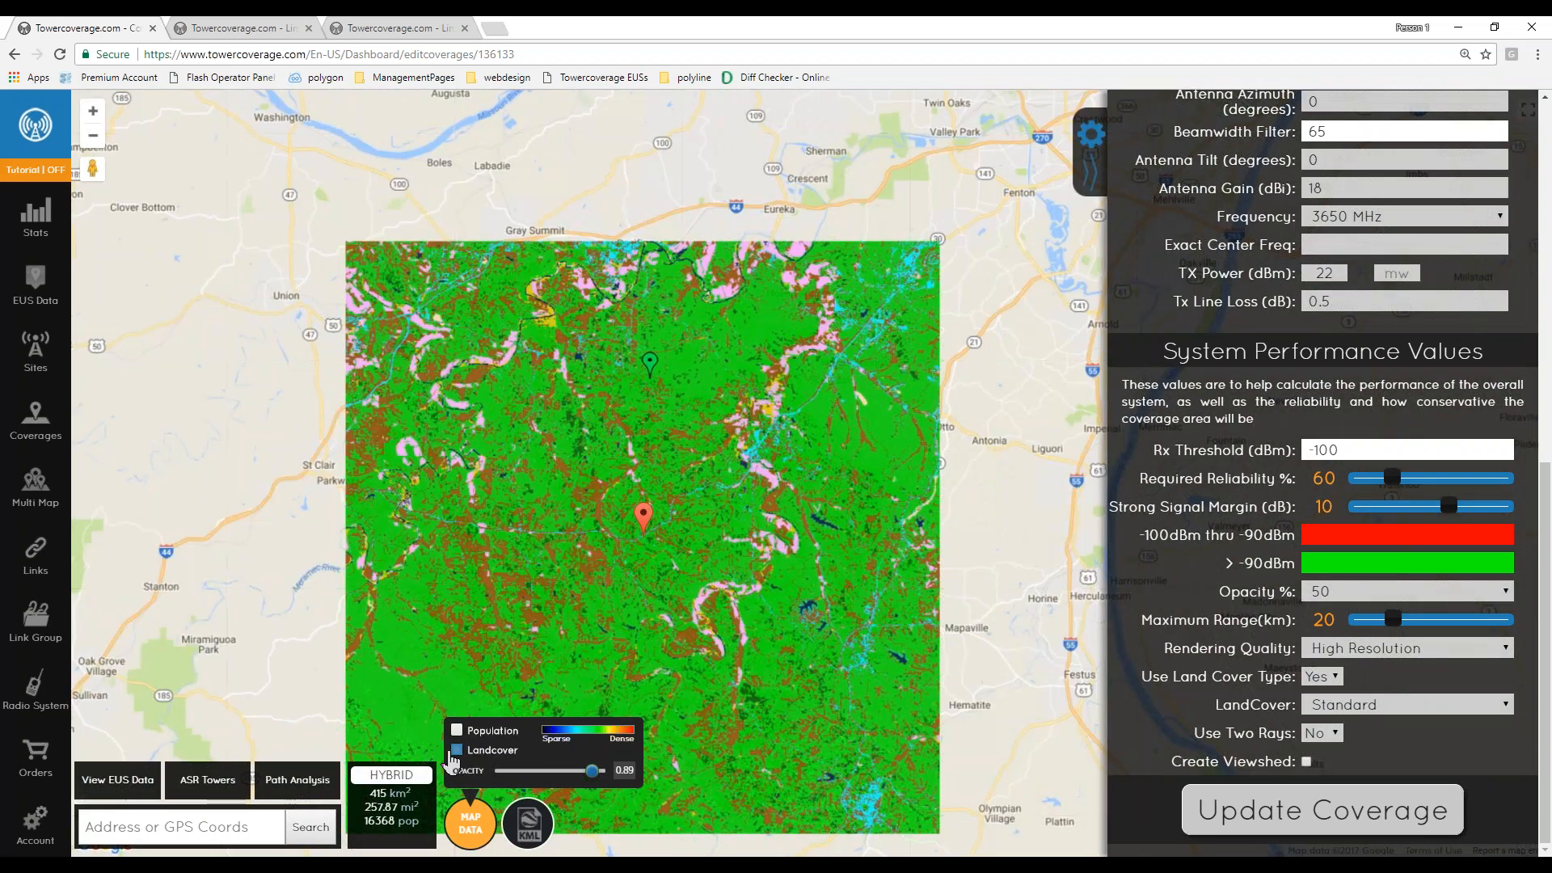
click(457, 749)
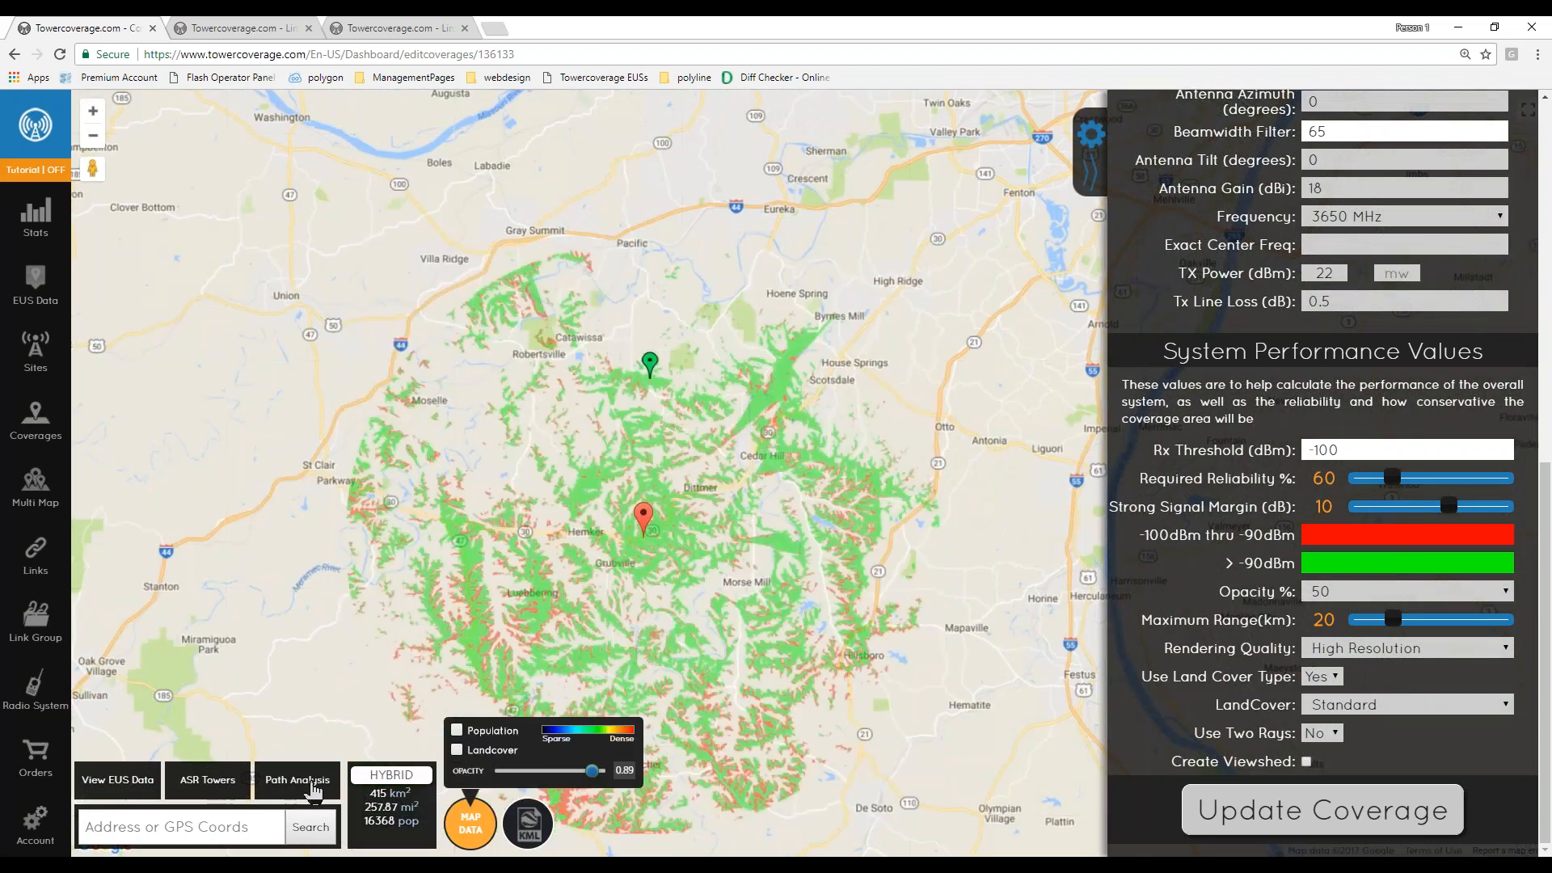
- Turn on ASR Towers and open the info popup of a tower inside the coverage area
click(208, 780)
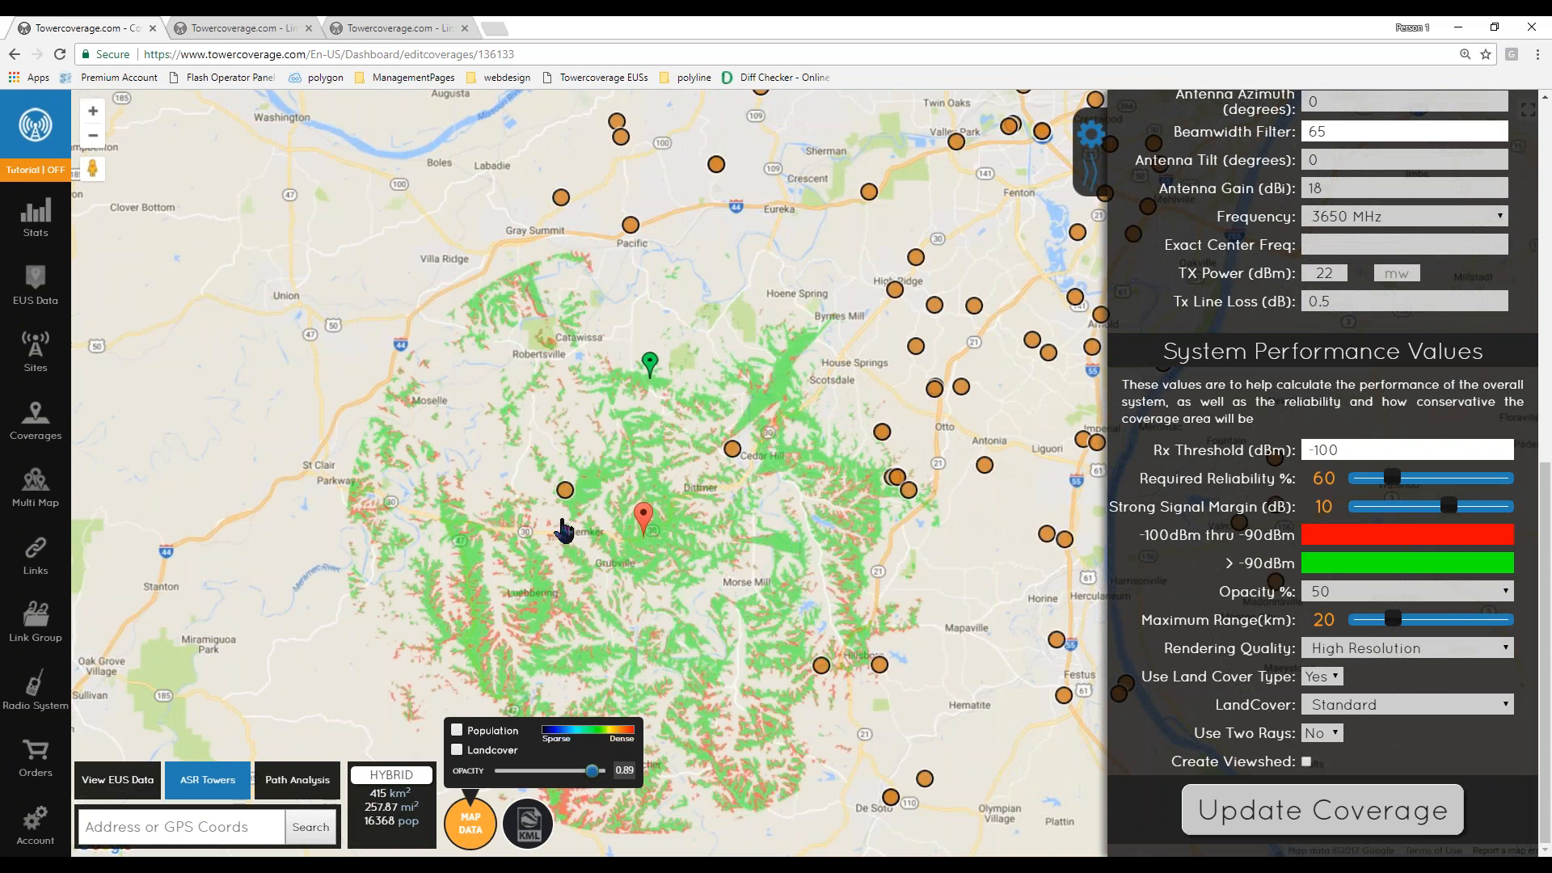
drag(768, 511, 675, 527)
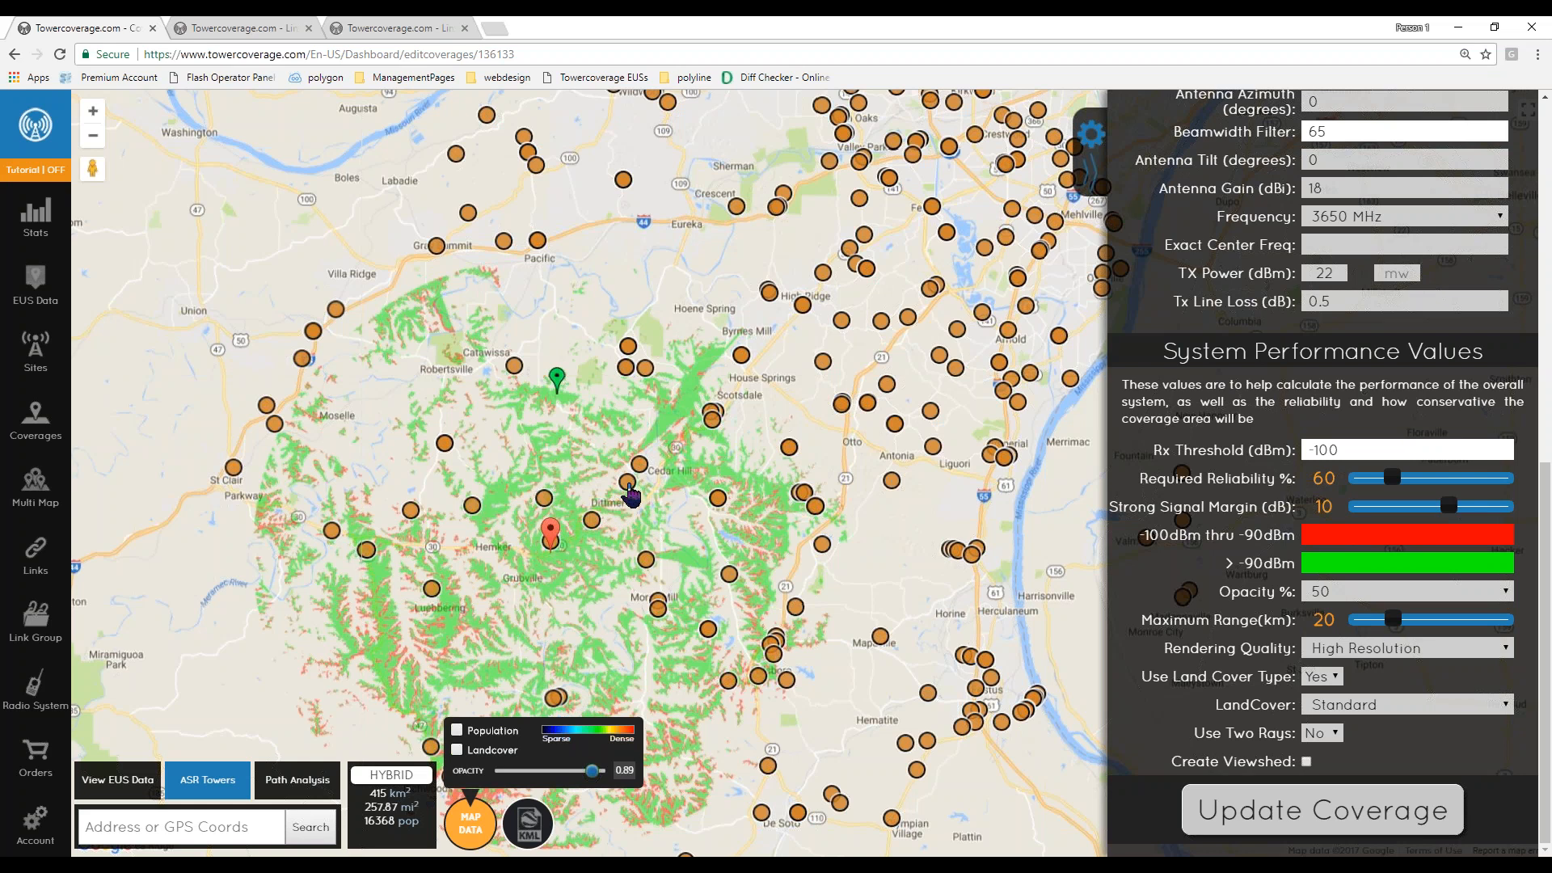
click(629, 487)
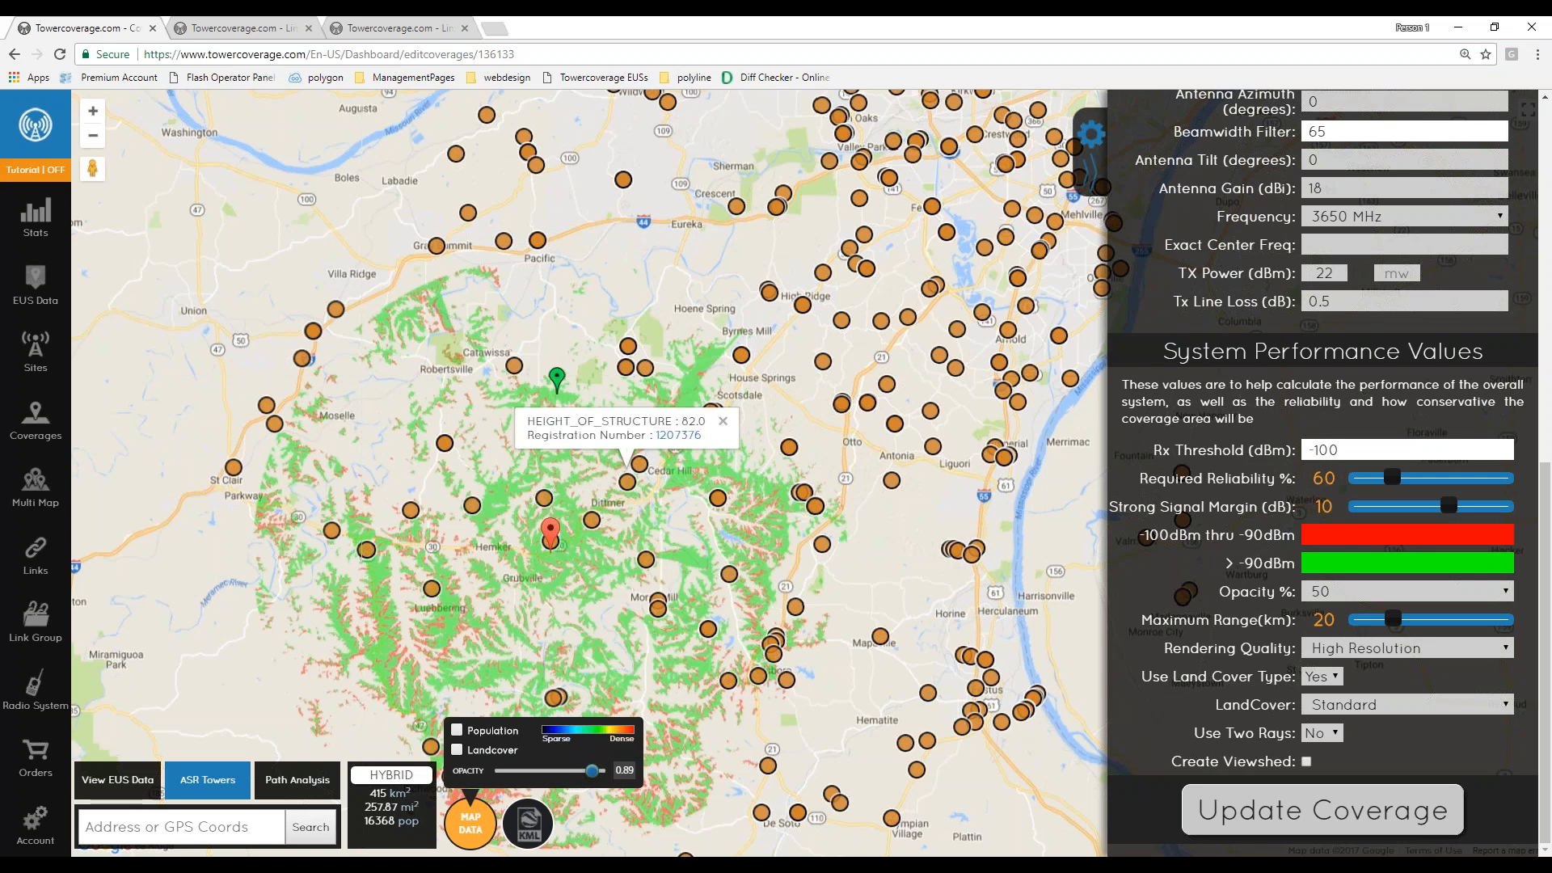
- View the tower's FCC registration page, then close that tab and the popup
click(675, 438)
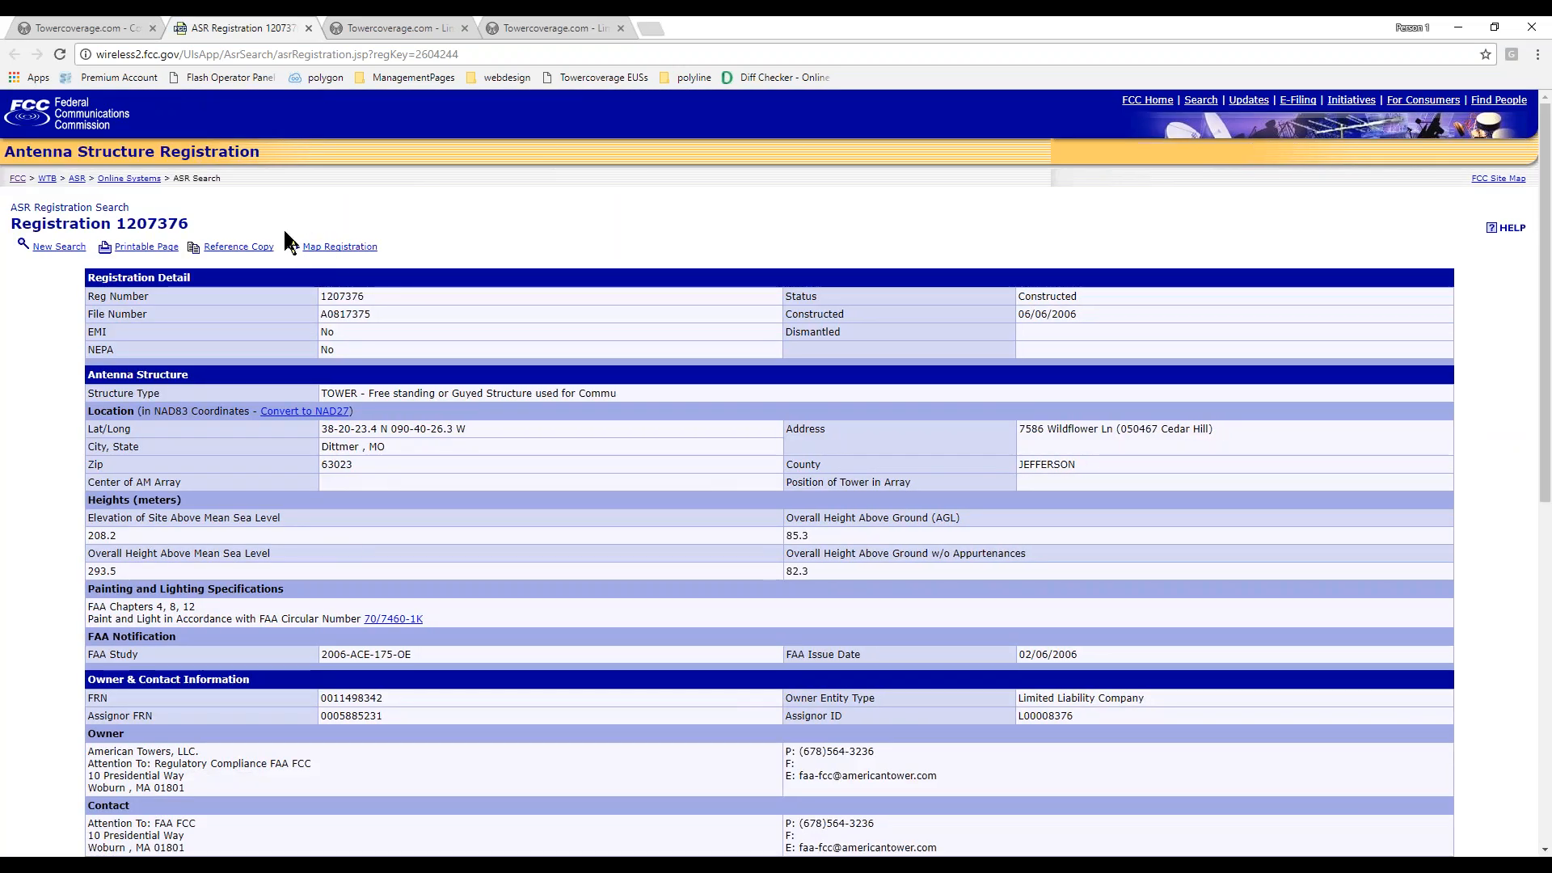
click(308, 28)
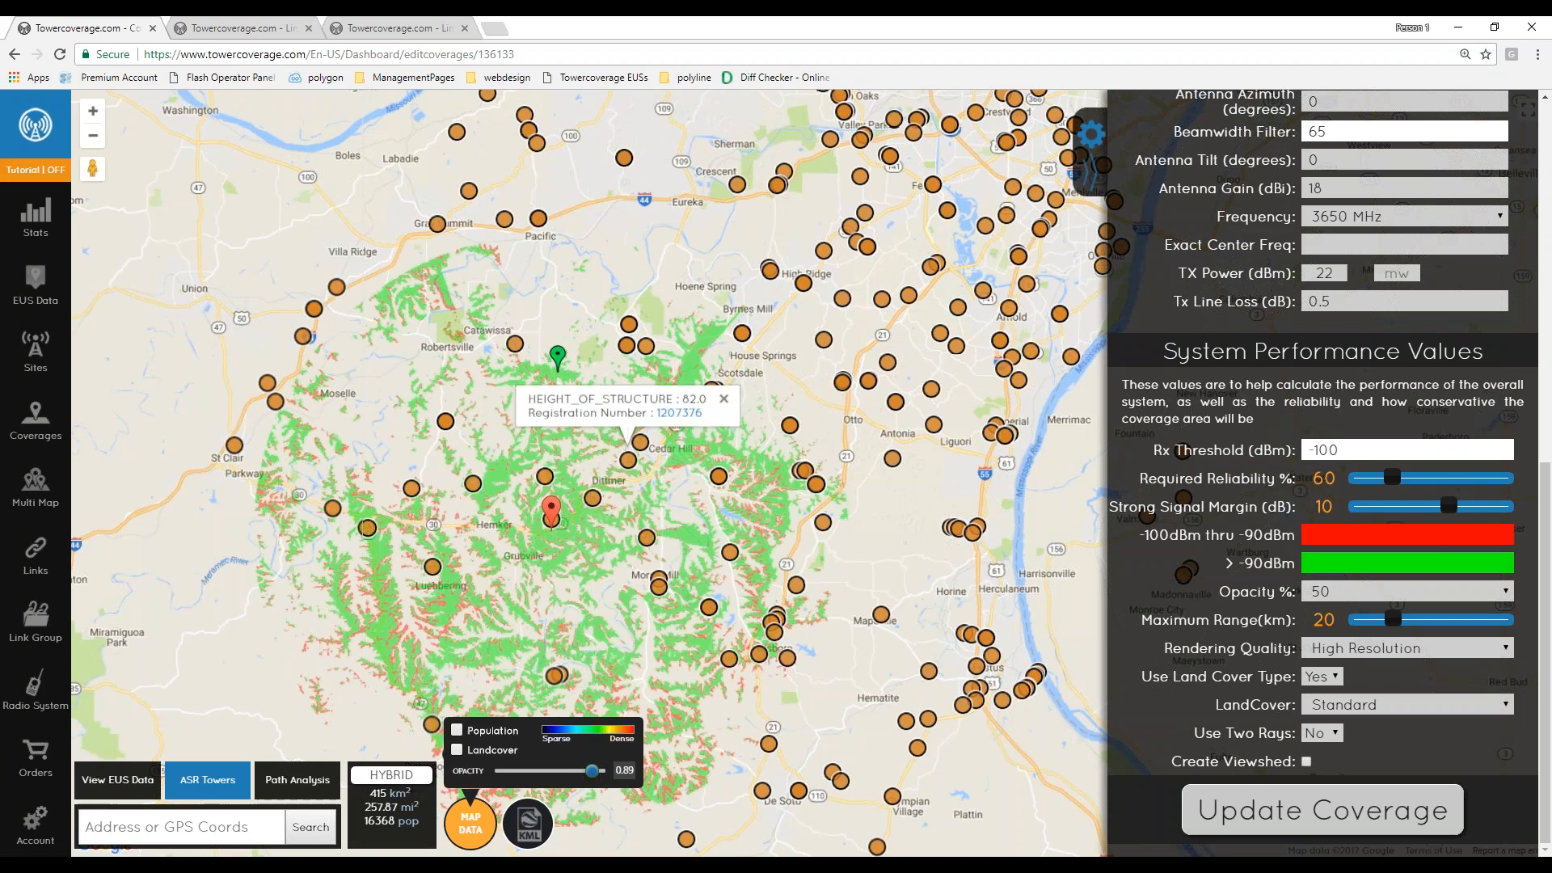
click(722, 400)
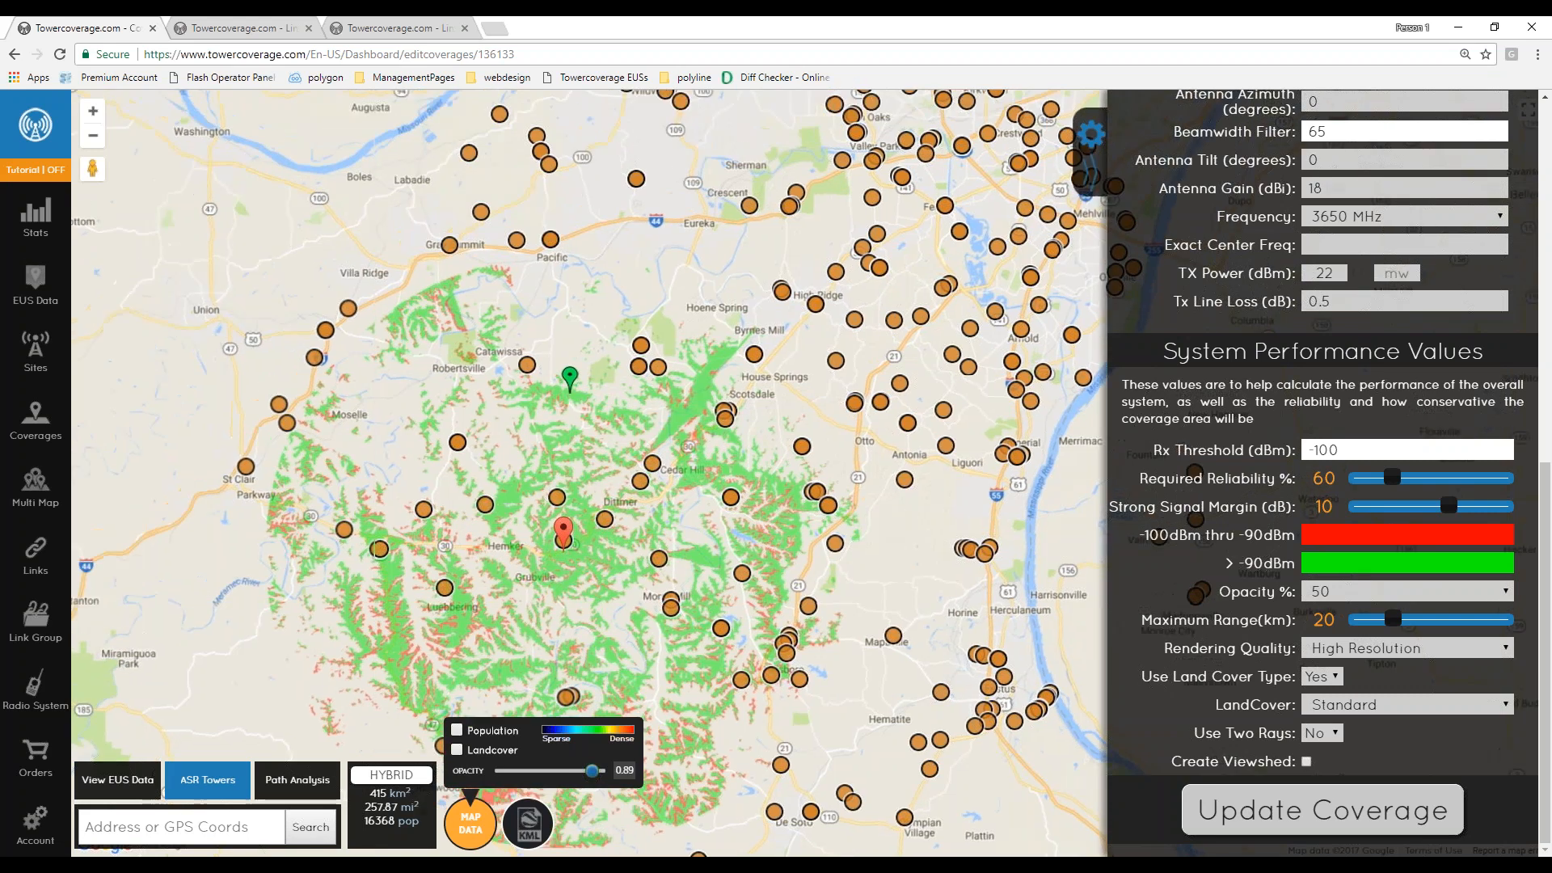
- Open the TwrA 2ghz north coverage from the dashboard's recent changes and zoom into it
click(35, 216)
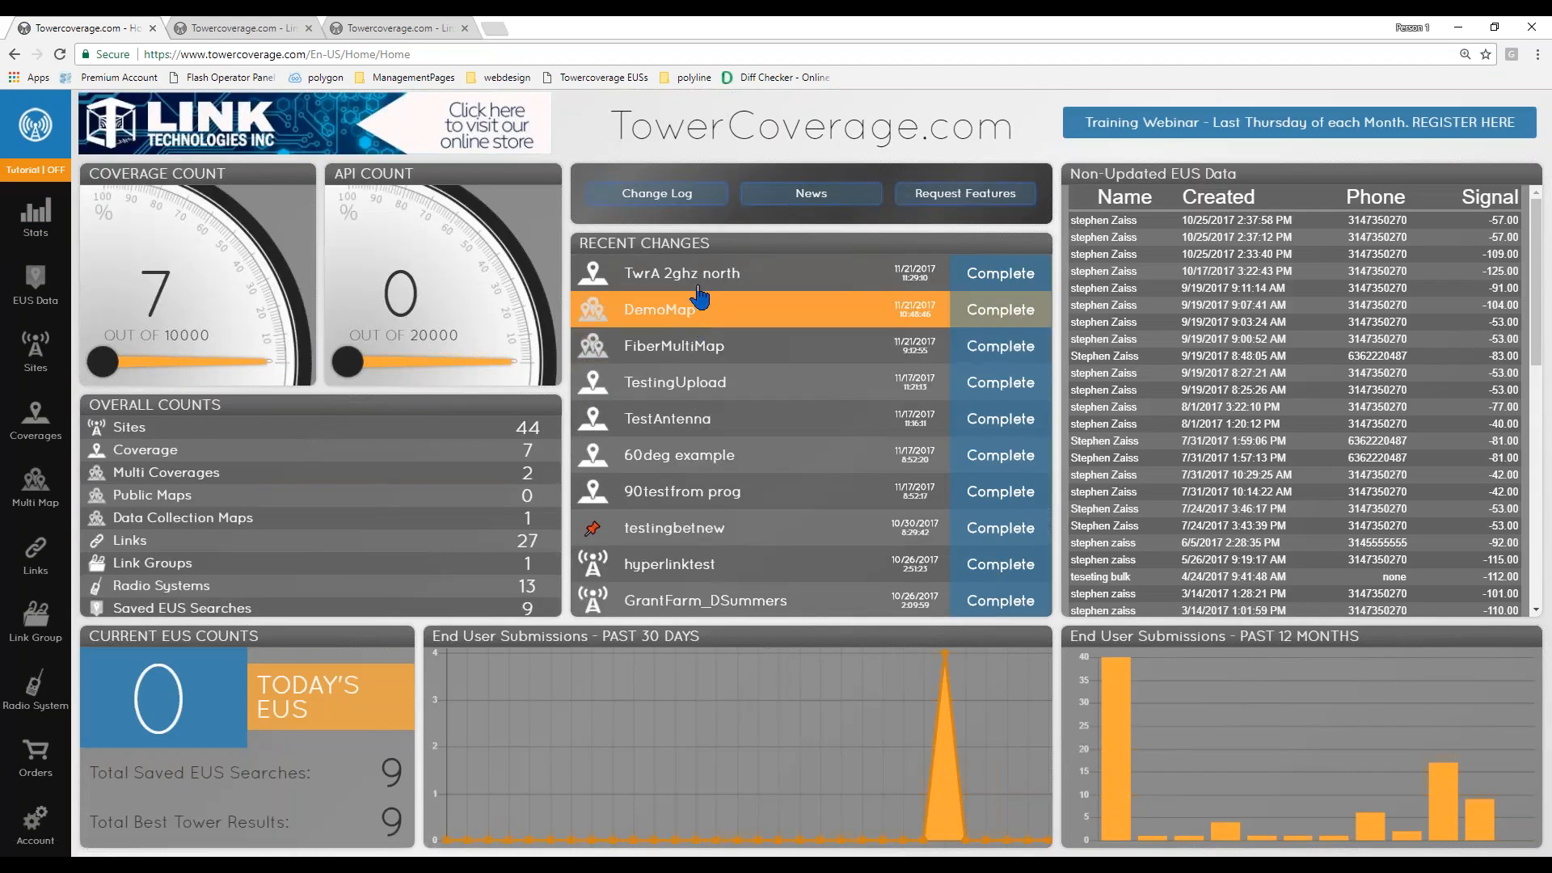
click(701, 285)
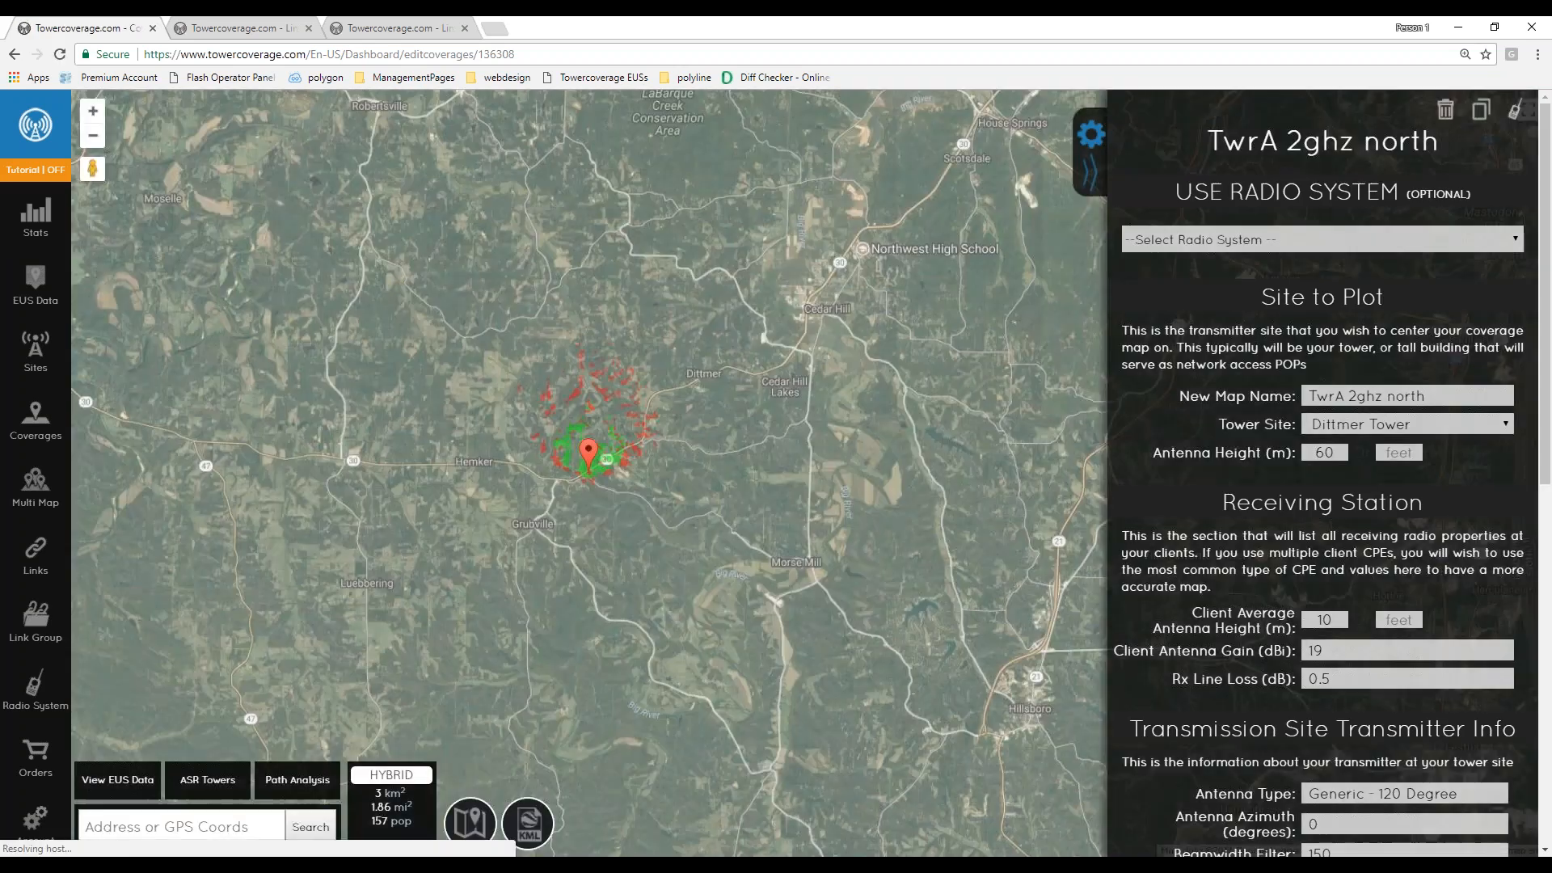
scroll(616, 510, up, 1)
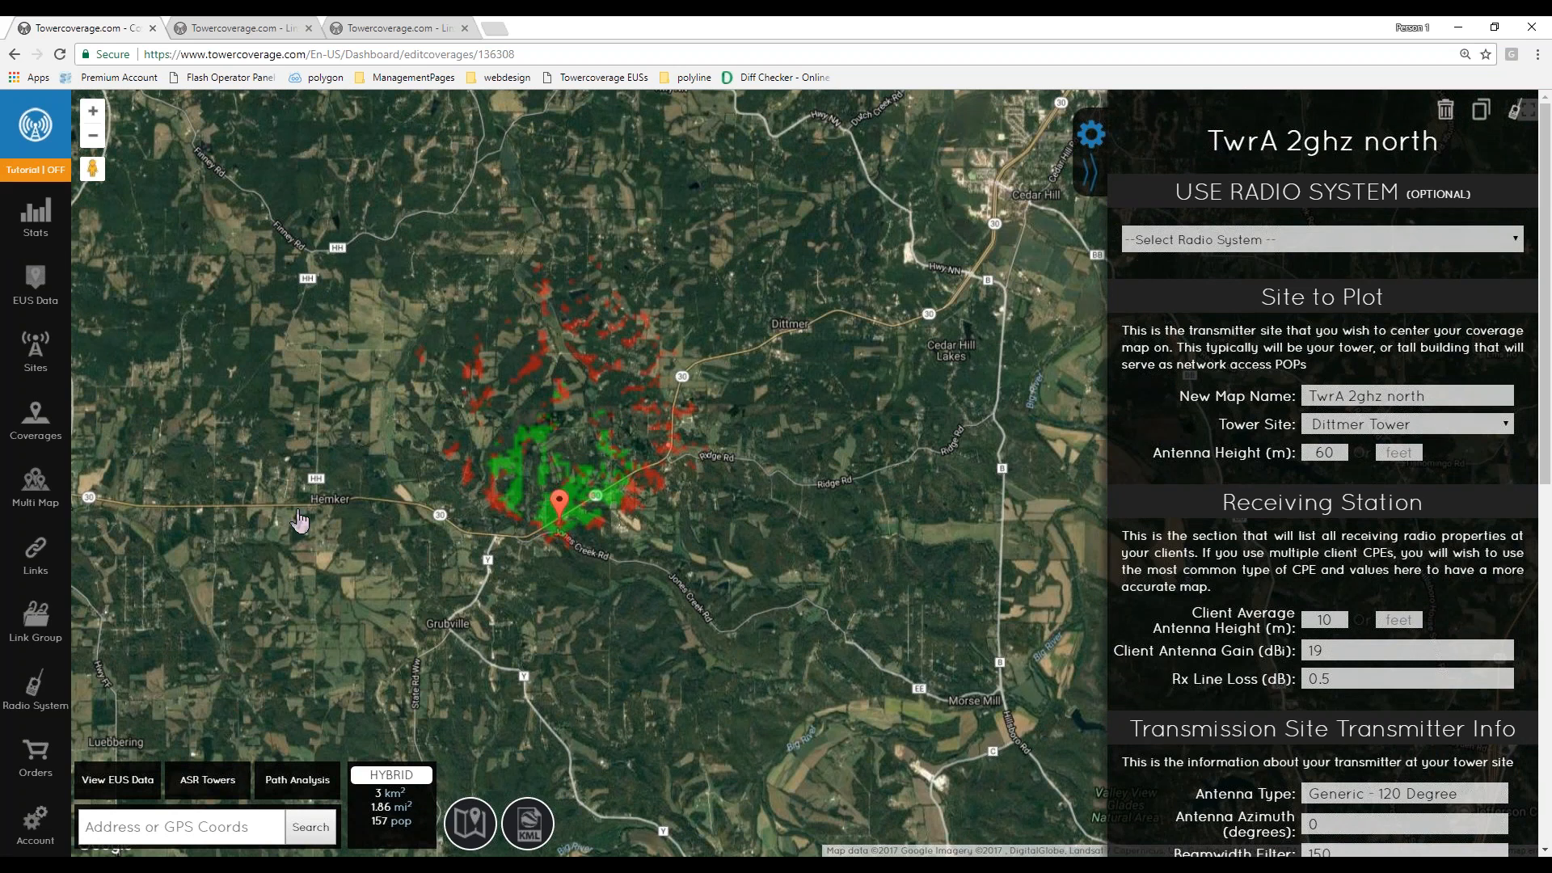
- Start a new multi-coverage map and add all listed coverages to it
mouse_move(38, 494)
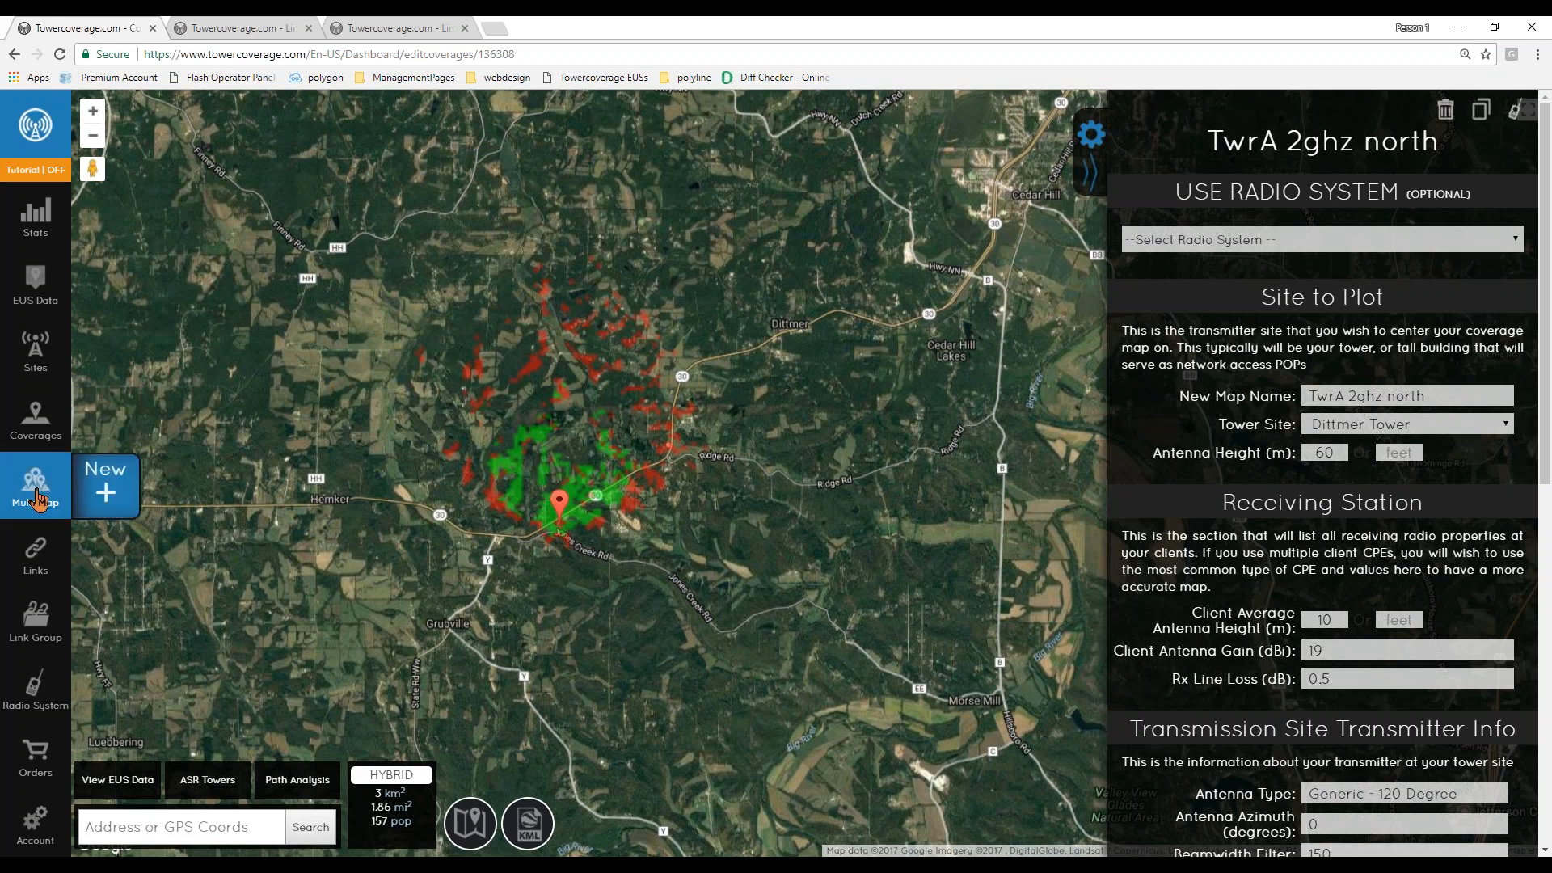
click(97, 492)
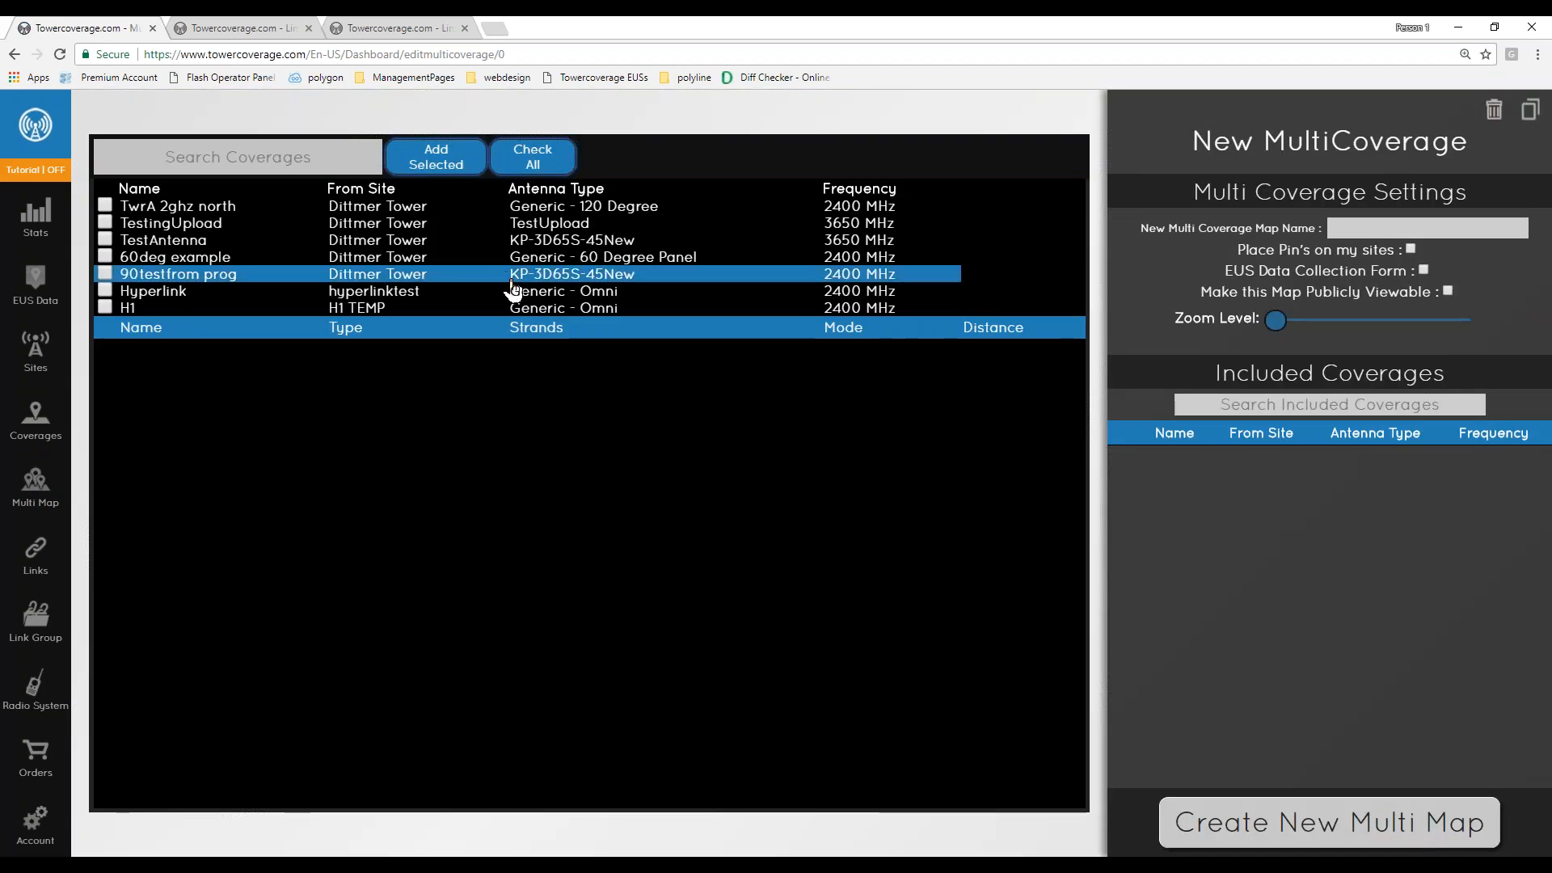
click(537, 161)
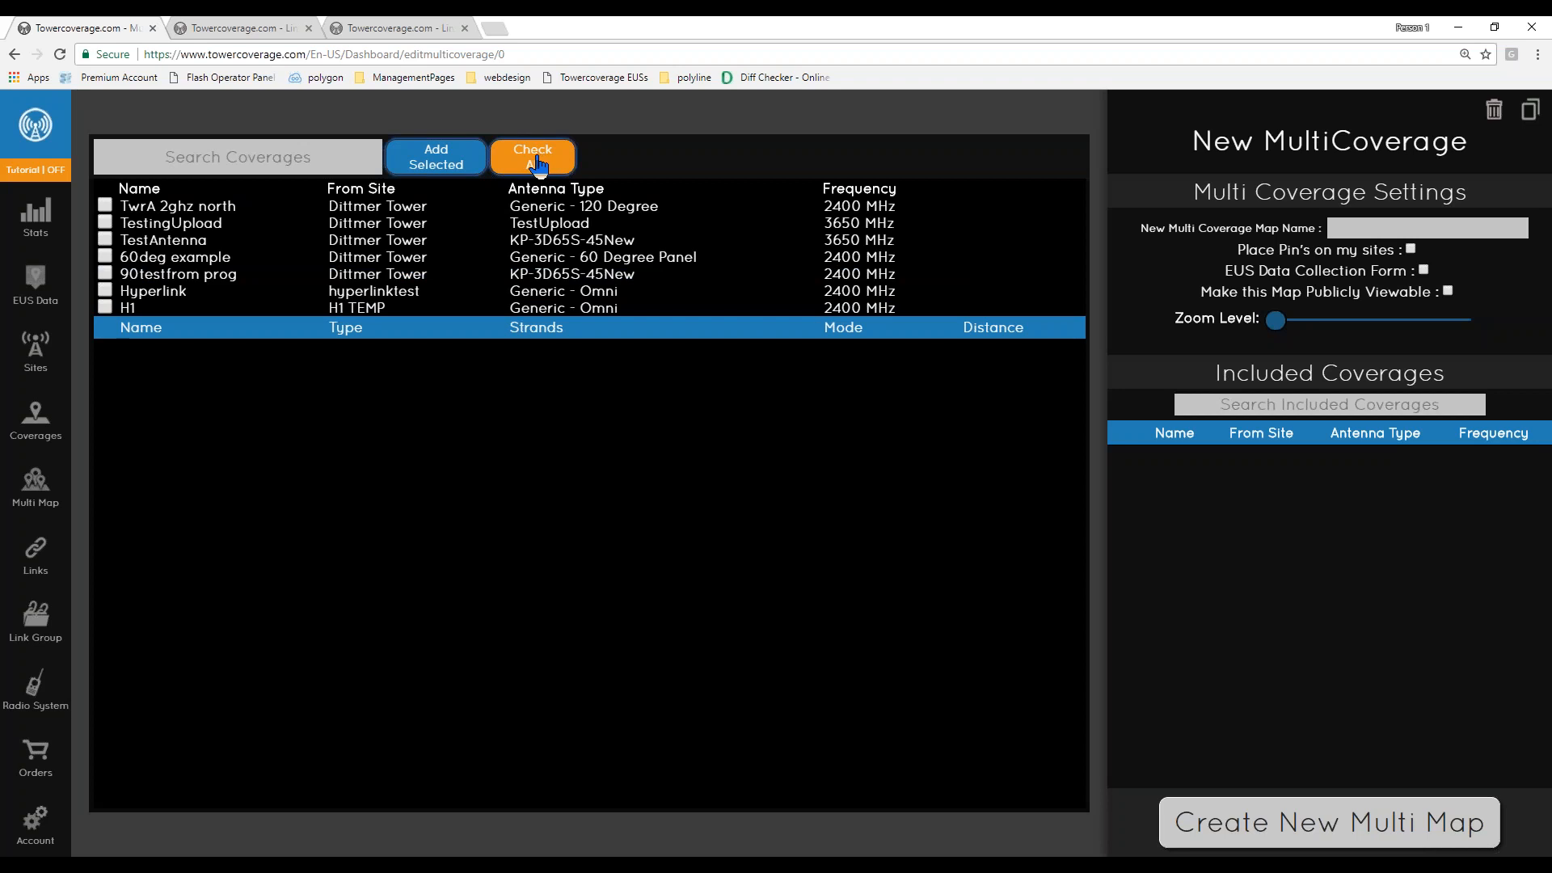
click(537, 166)
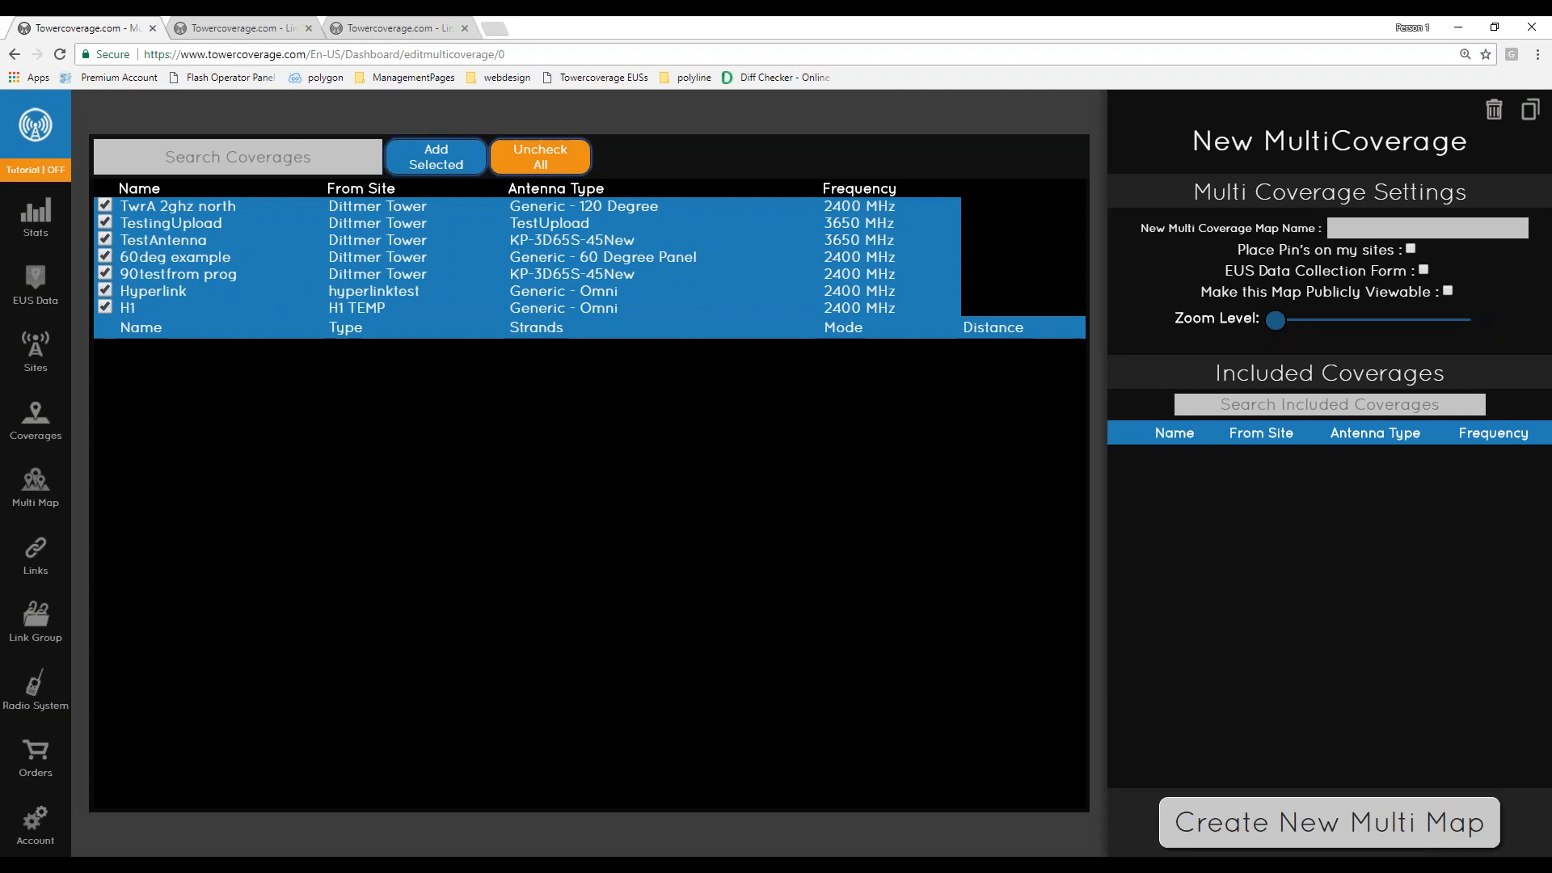
click(438, 166)
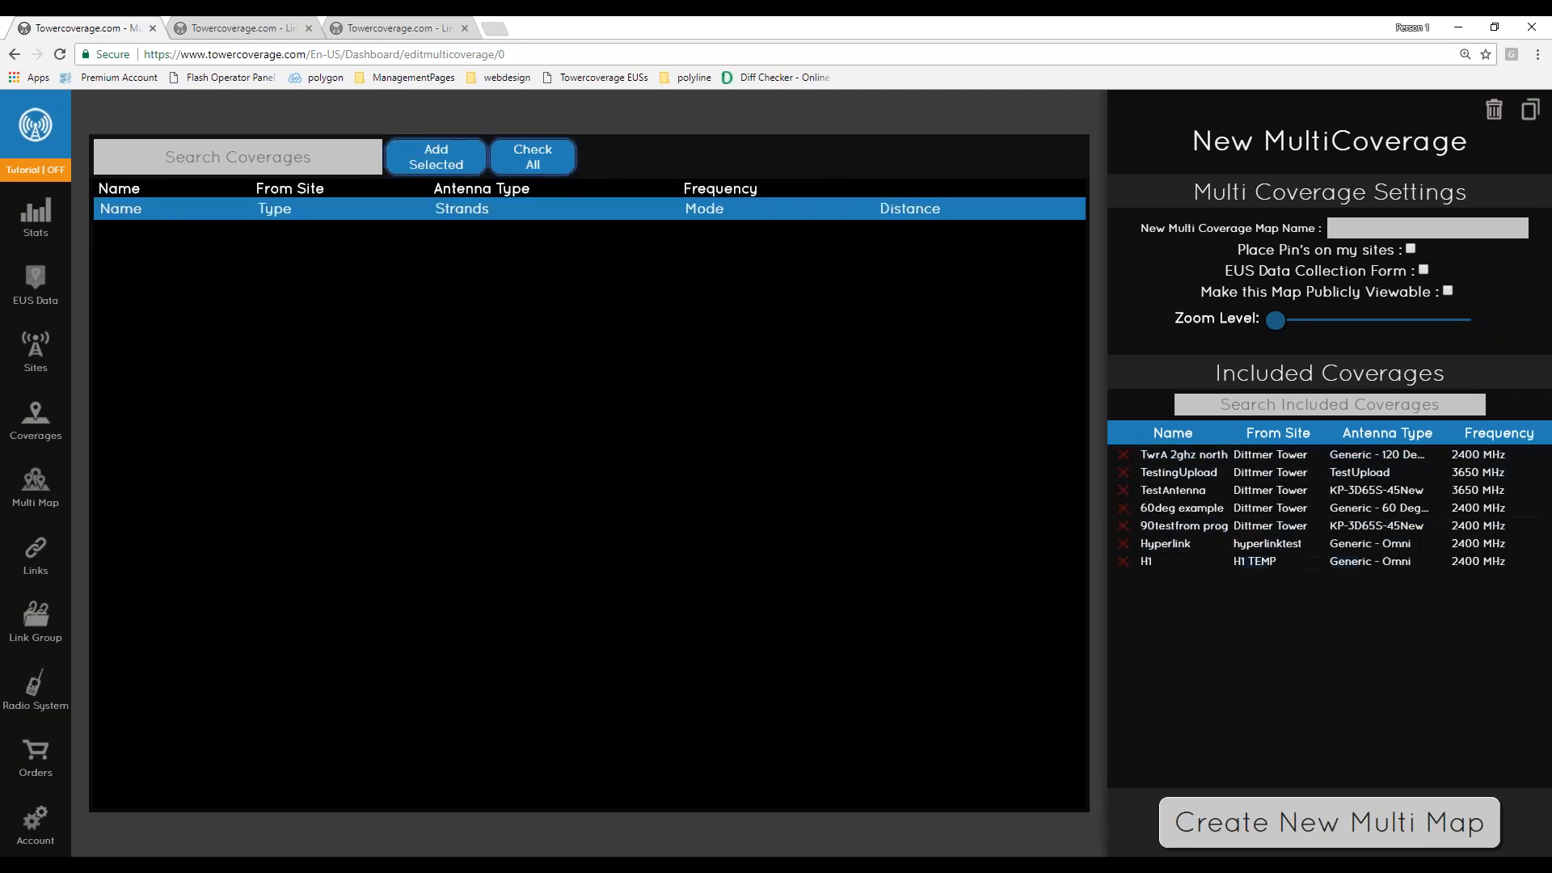
- Name the multi-coverage map MapAll and enable Place Pin's on my sites and EUS Data Collection Form
click(1424, 231)
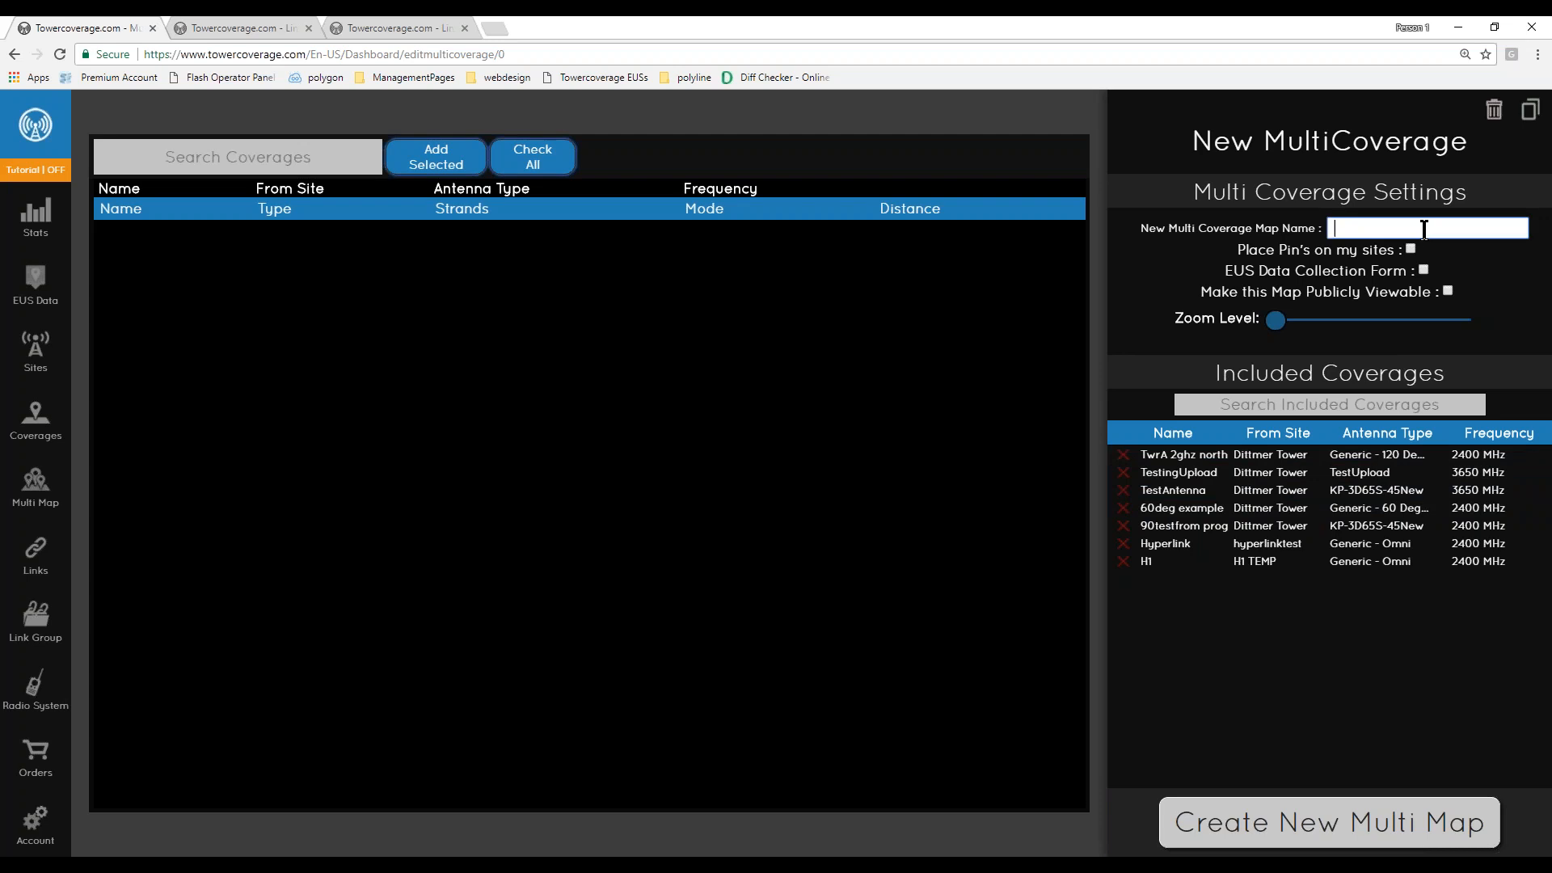
text(MapAll)
drag(1229, 249, 1458, 289)
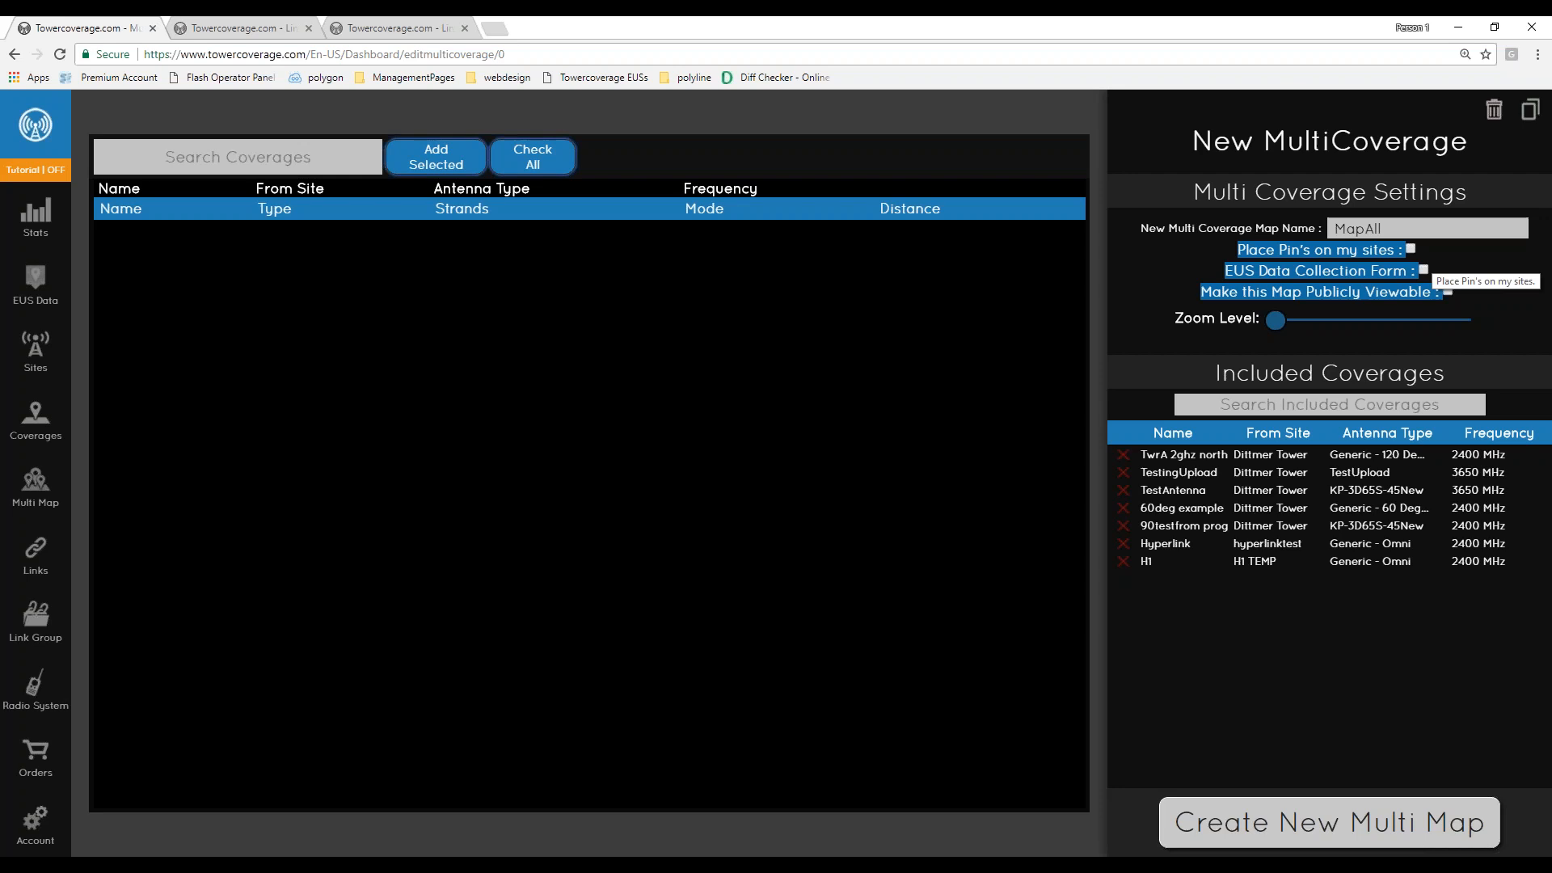
click(1410, 249)
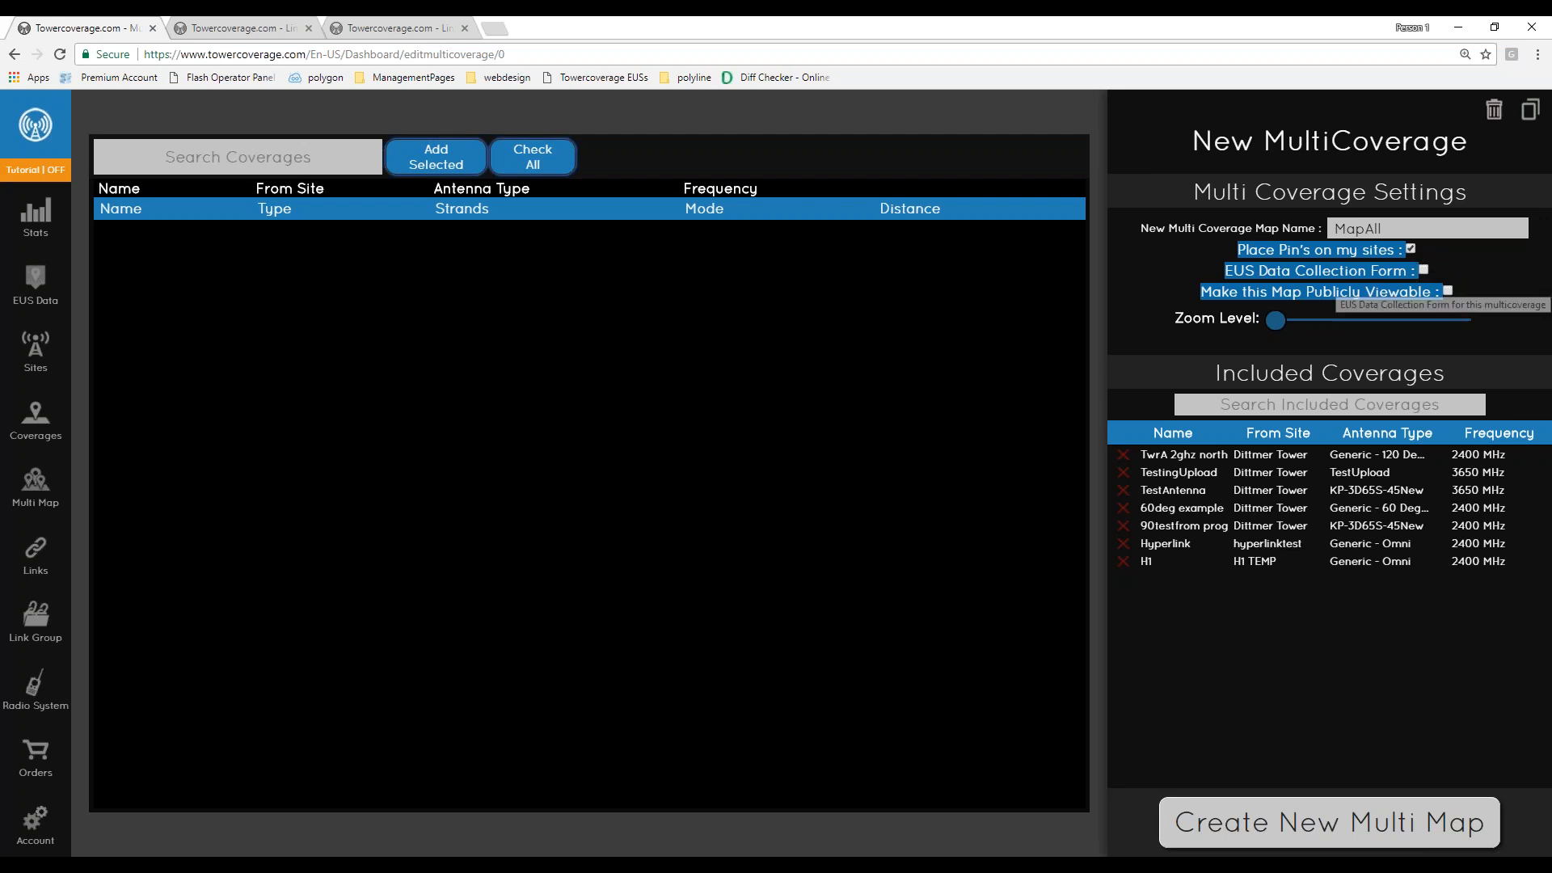
click(1424, 270)
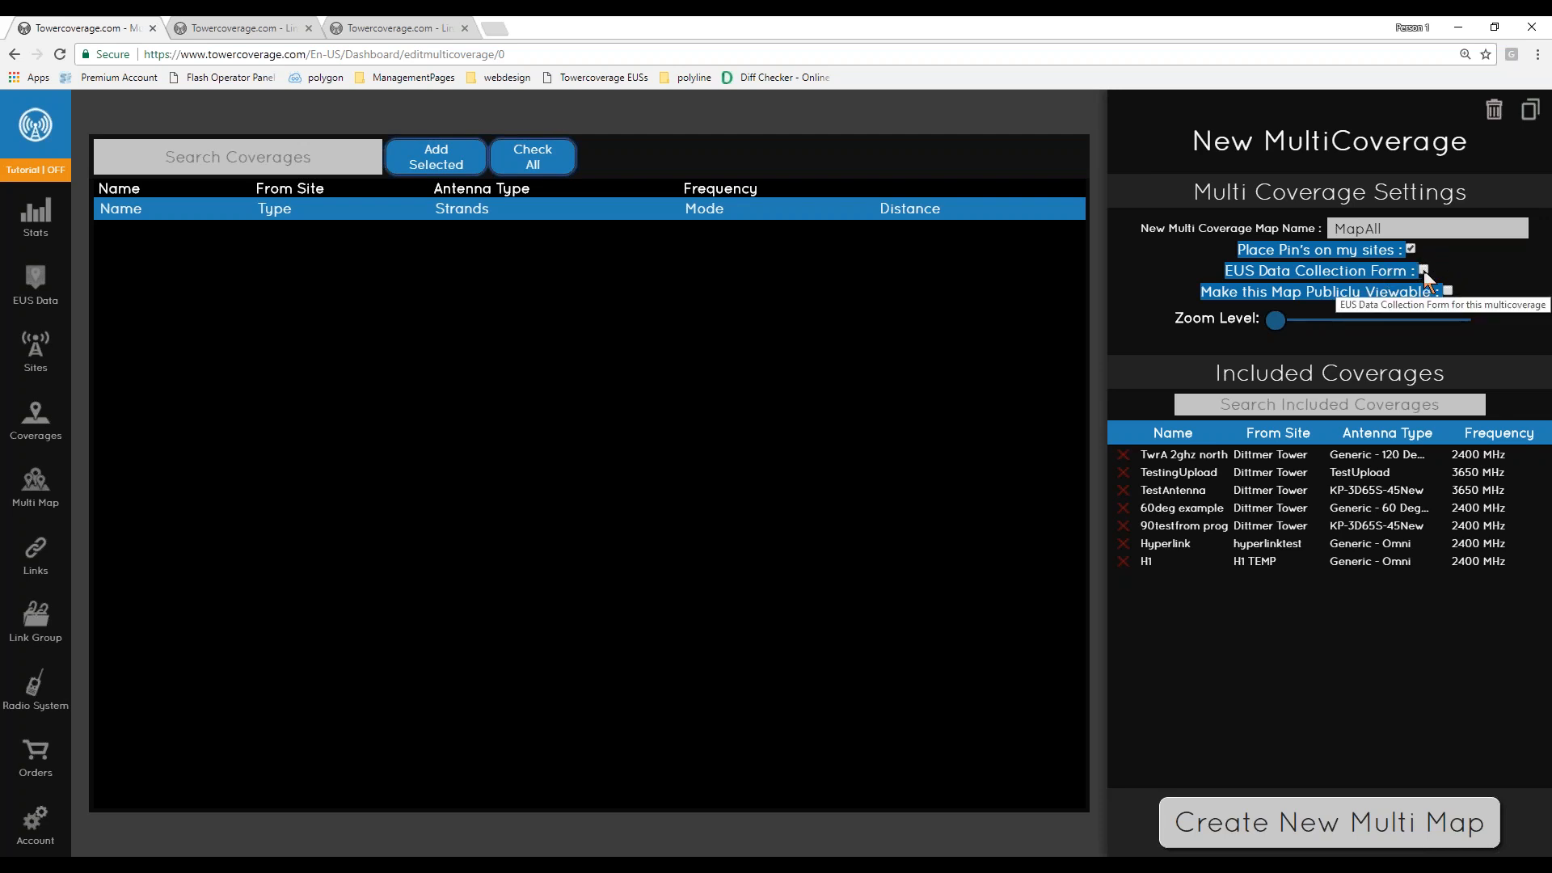
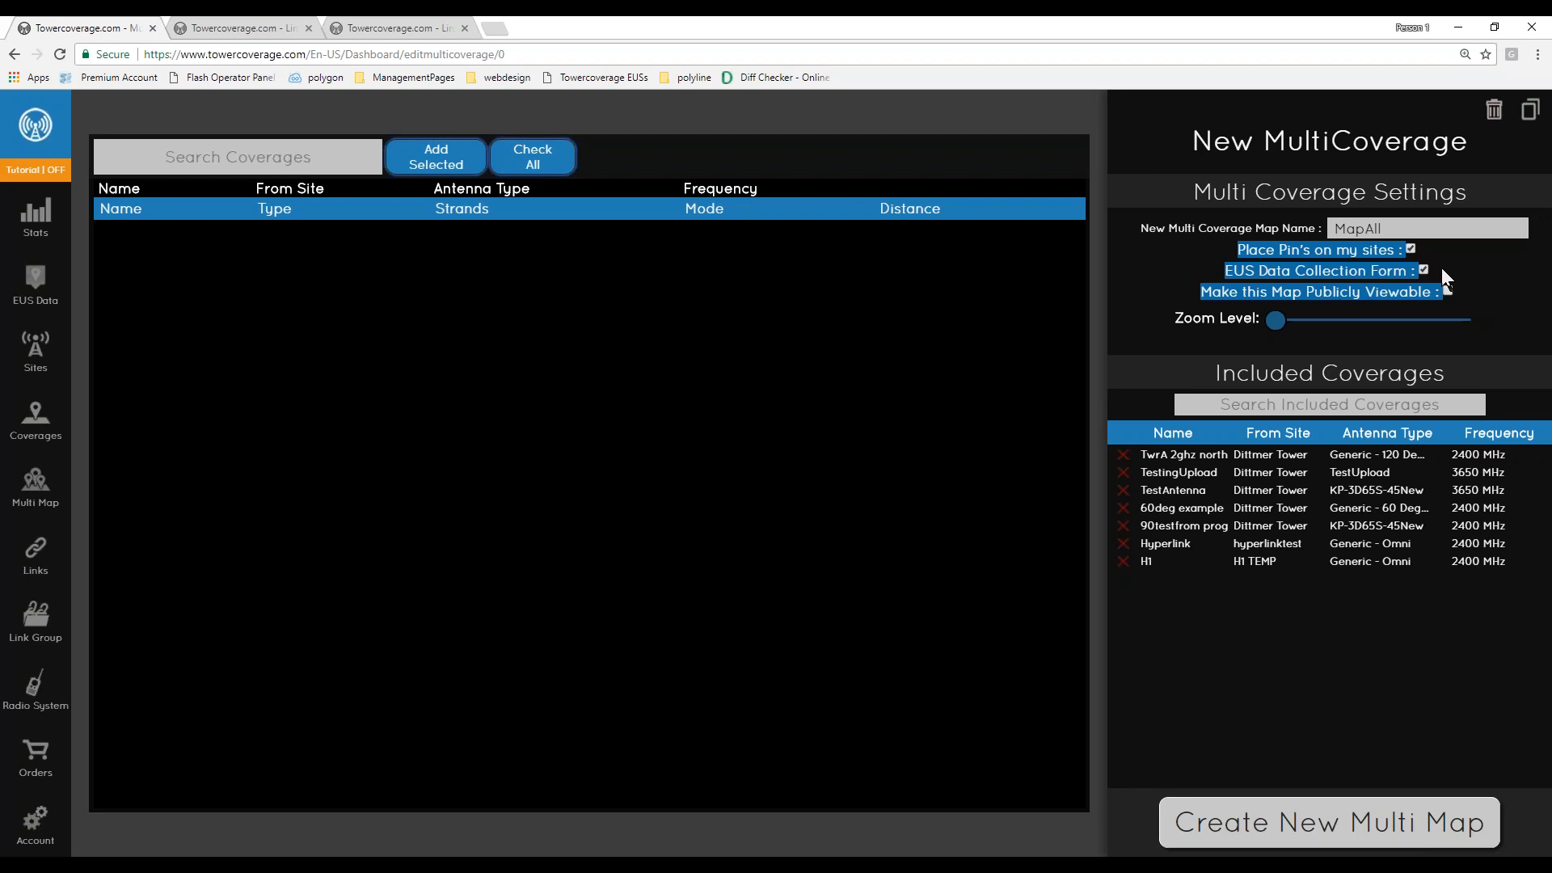
- Raise the multi-coverage map's zoom level and create the new multi map
click(1459, 289)
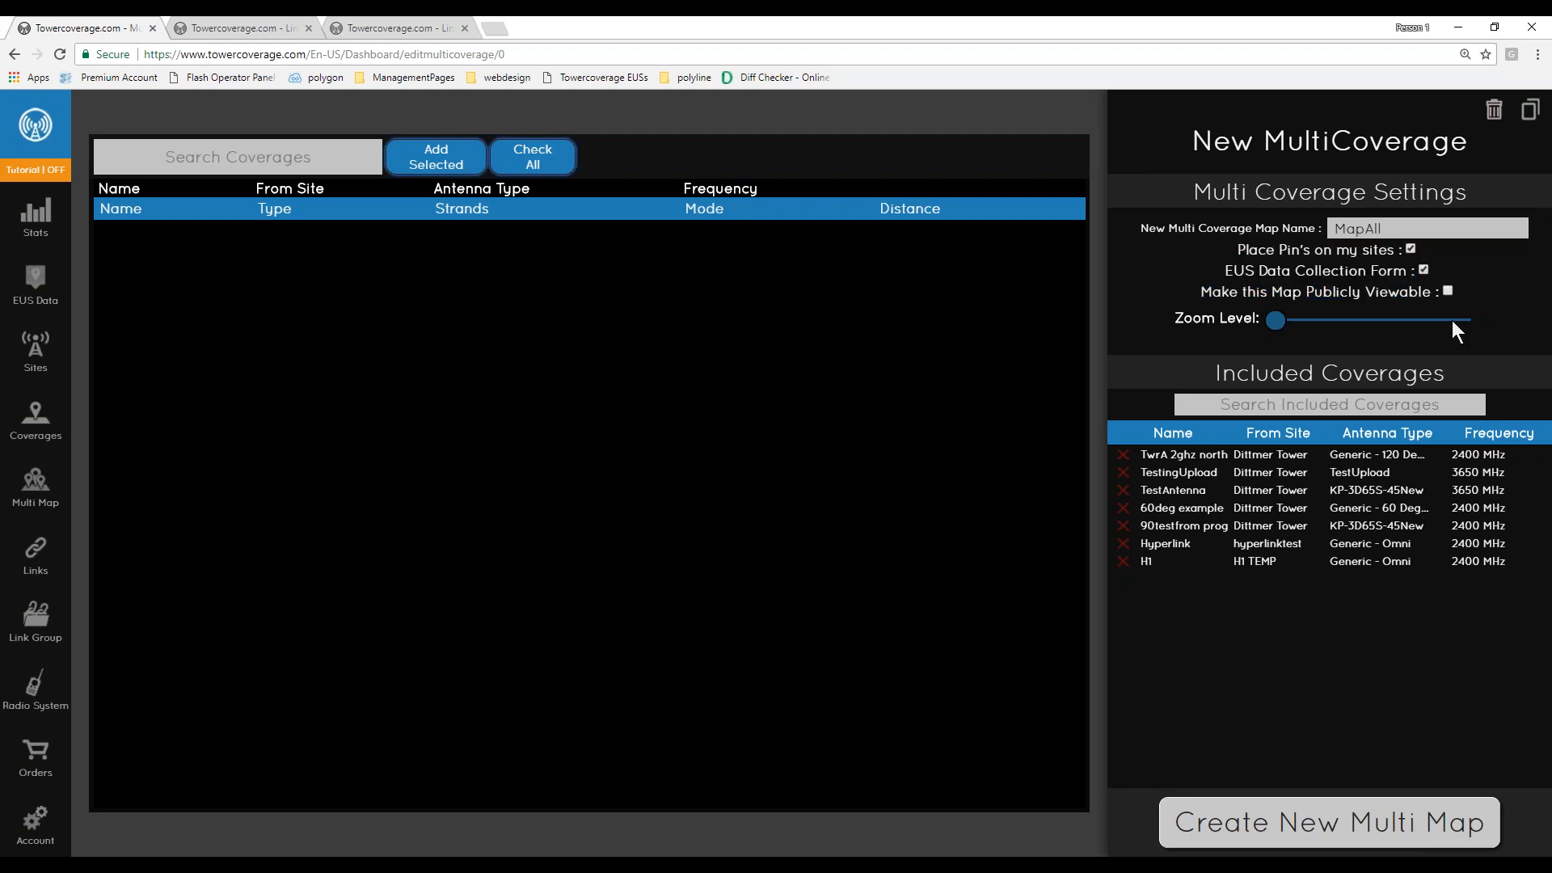
triple_click(1198, 294)
mouse_move(1455, 292)
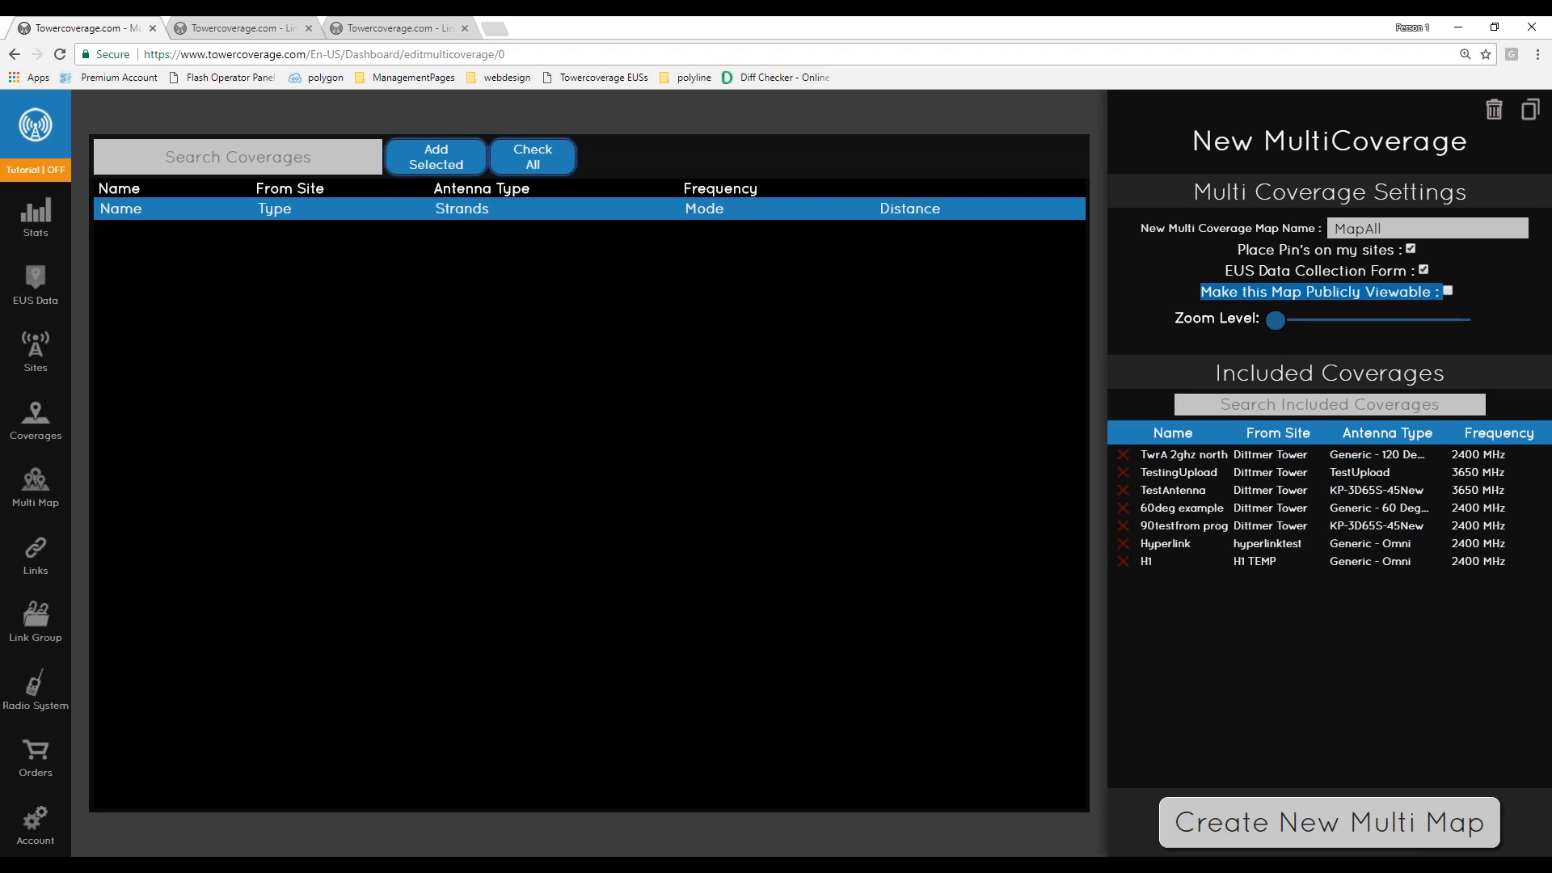
click(1173, 322)
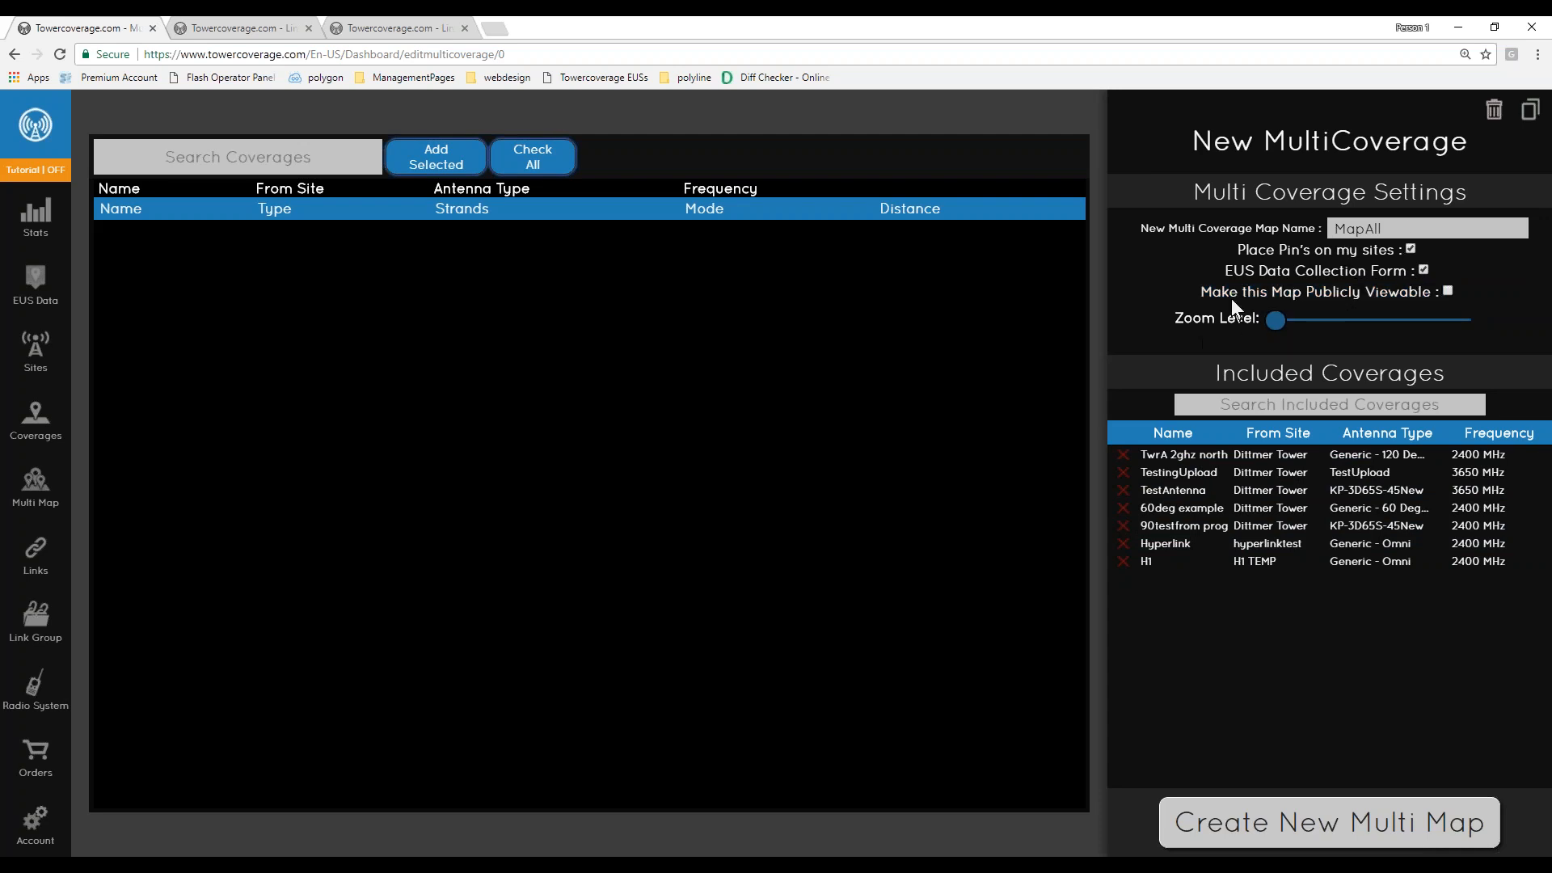
drag(1225, 271, 1431, 279)
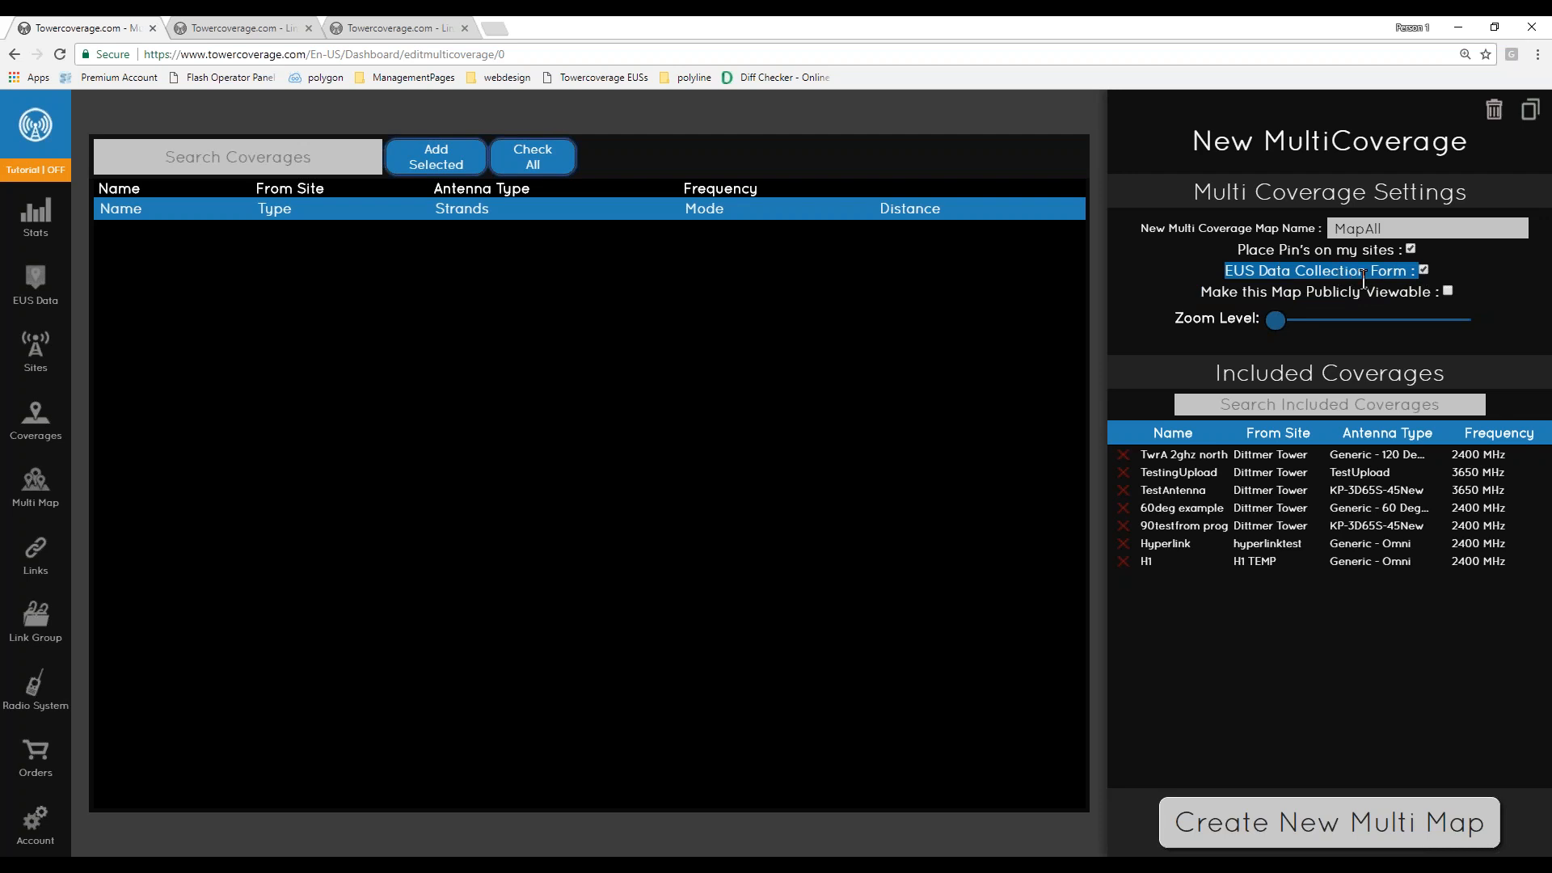
click(1166, 334)
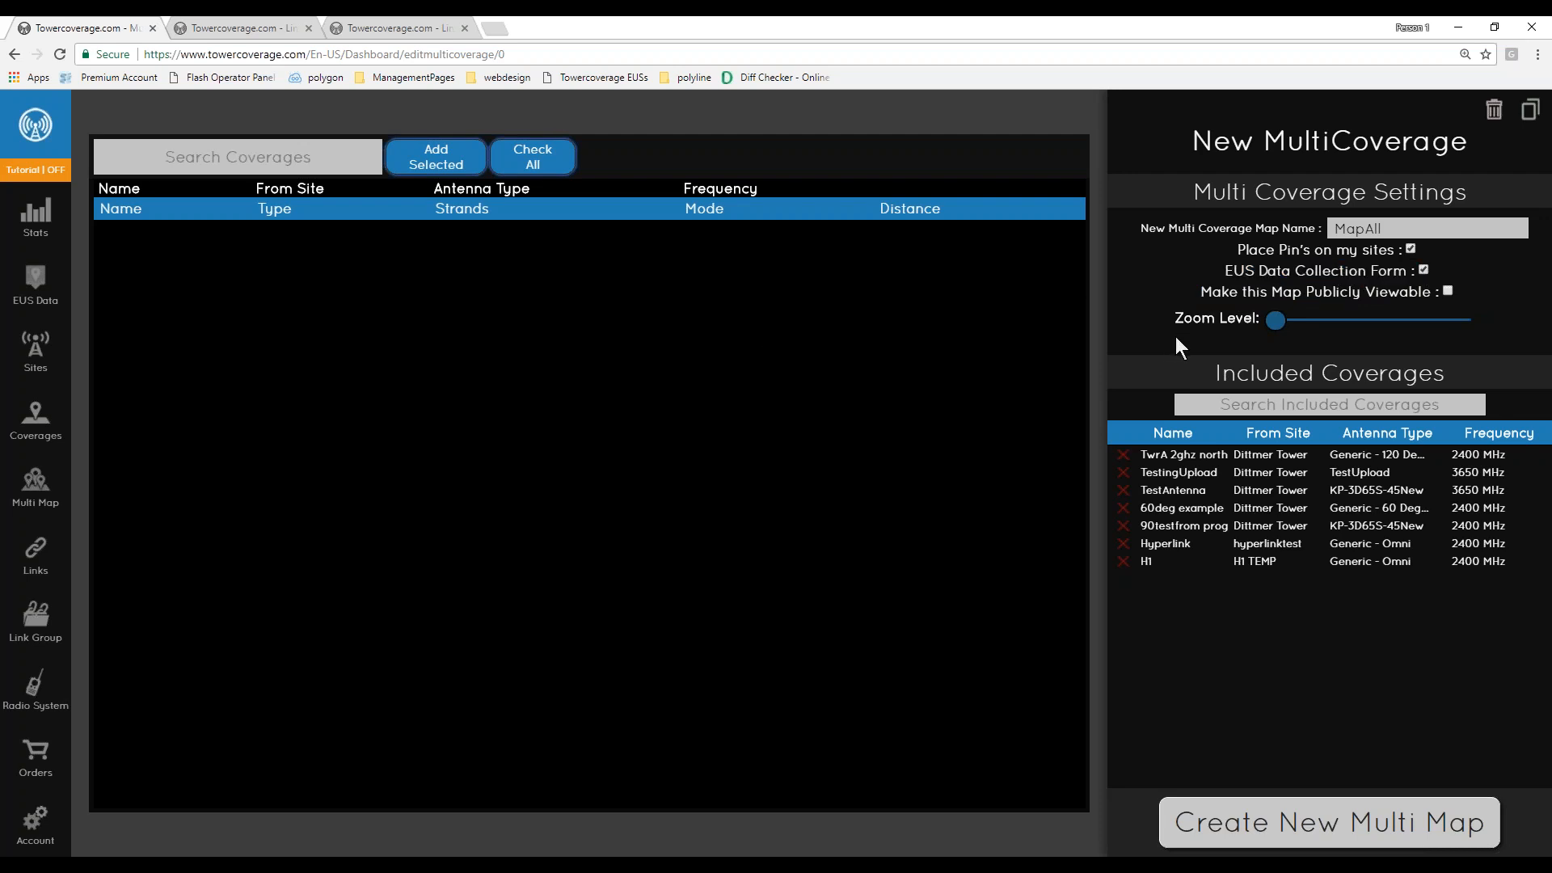
mouse_move(1275, 324)
mouse_down()
mouse_move(1447, 336)
mouse_move(1272, 339)
mouse_up()
drag(1275, 335, 1381, 326)
click(1320, 839)
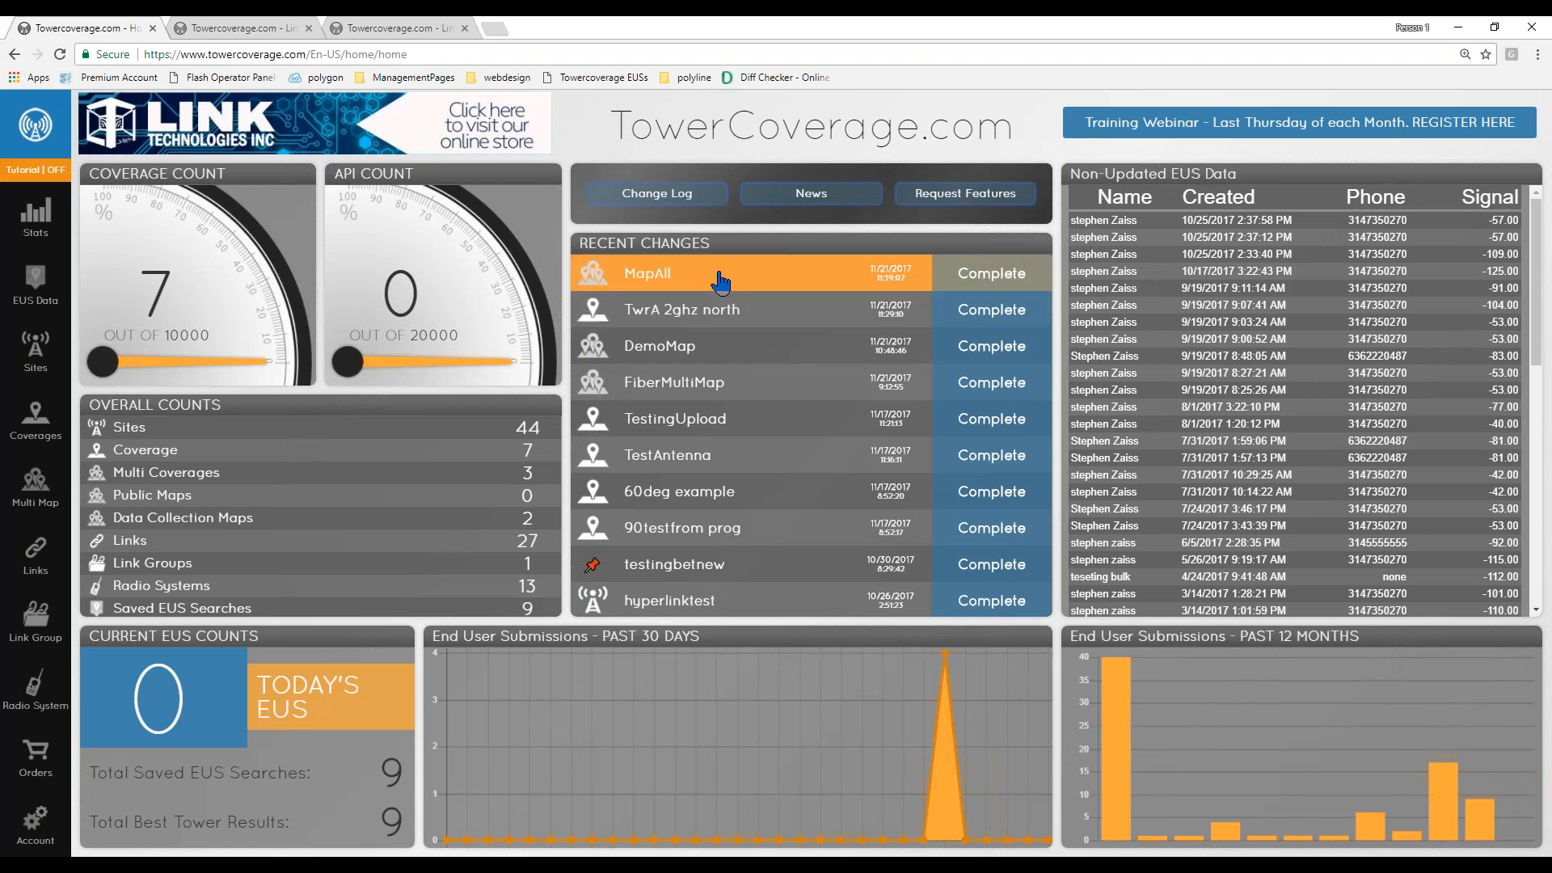
- Open MapAll from the dashboard's recent changes and preview its website integration form
click(720, 282)
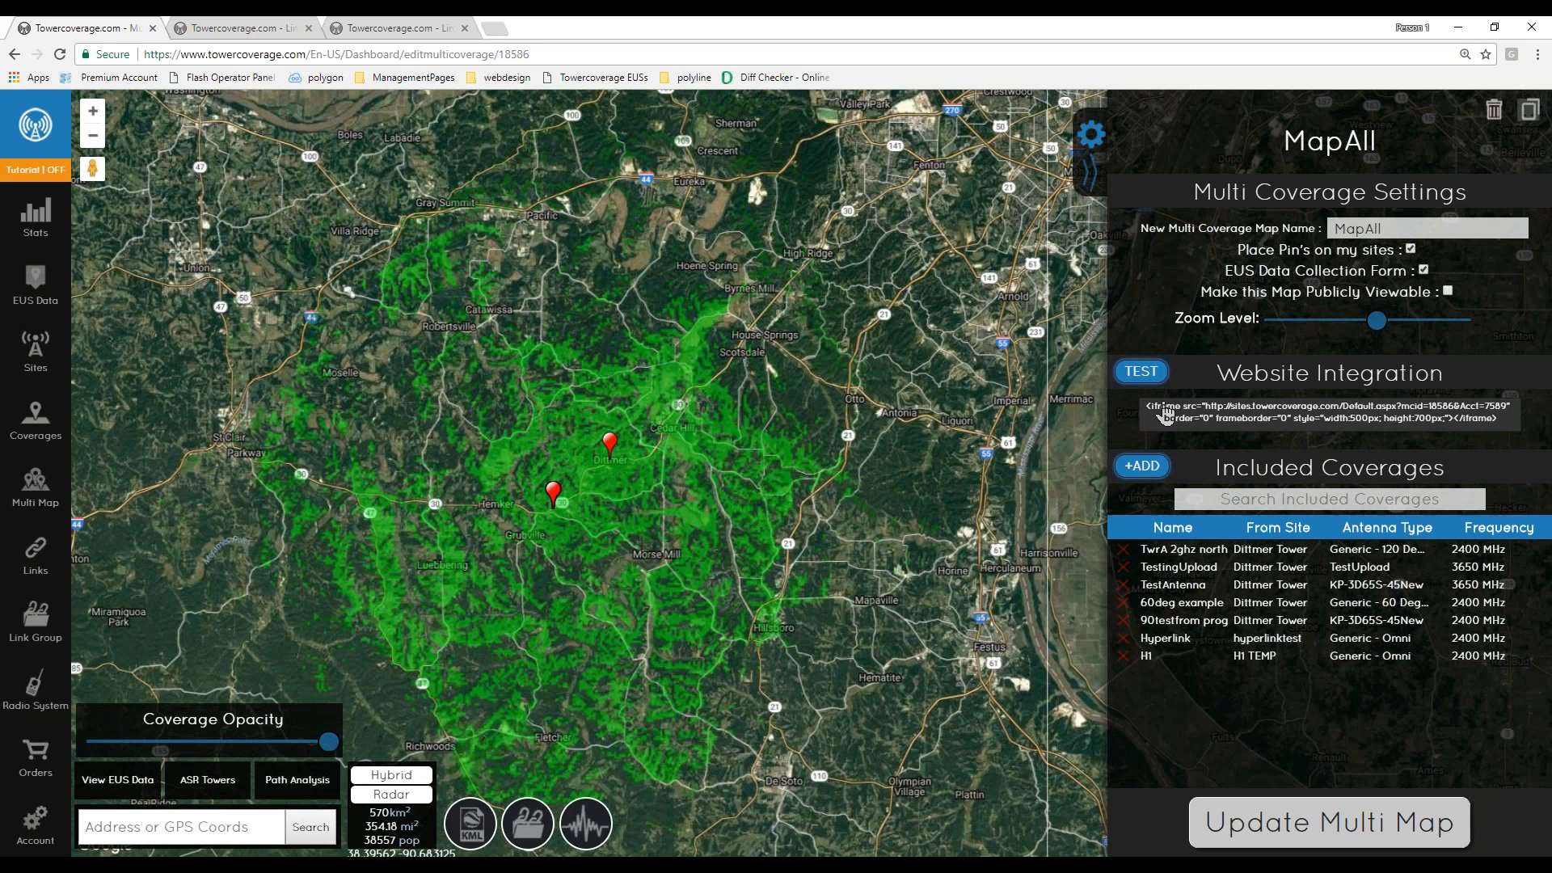
drag(1337, 406, 1146, 404)
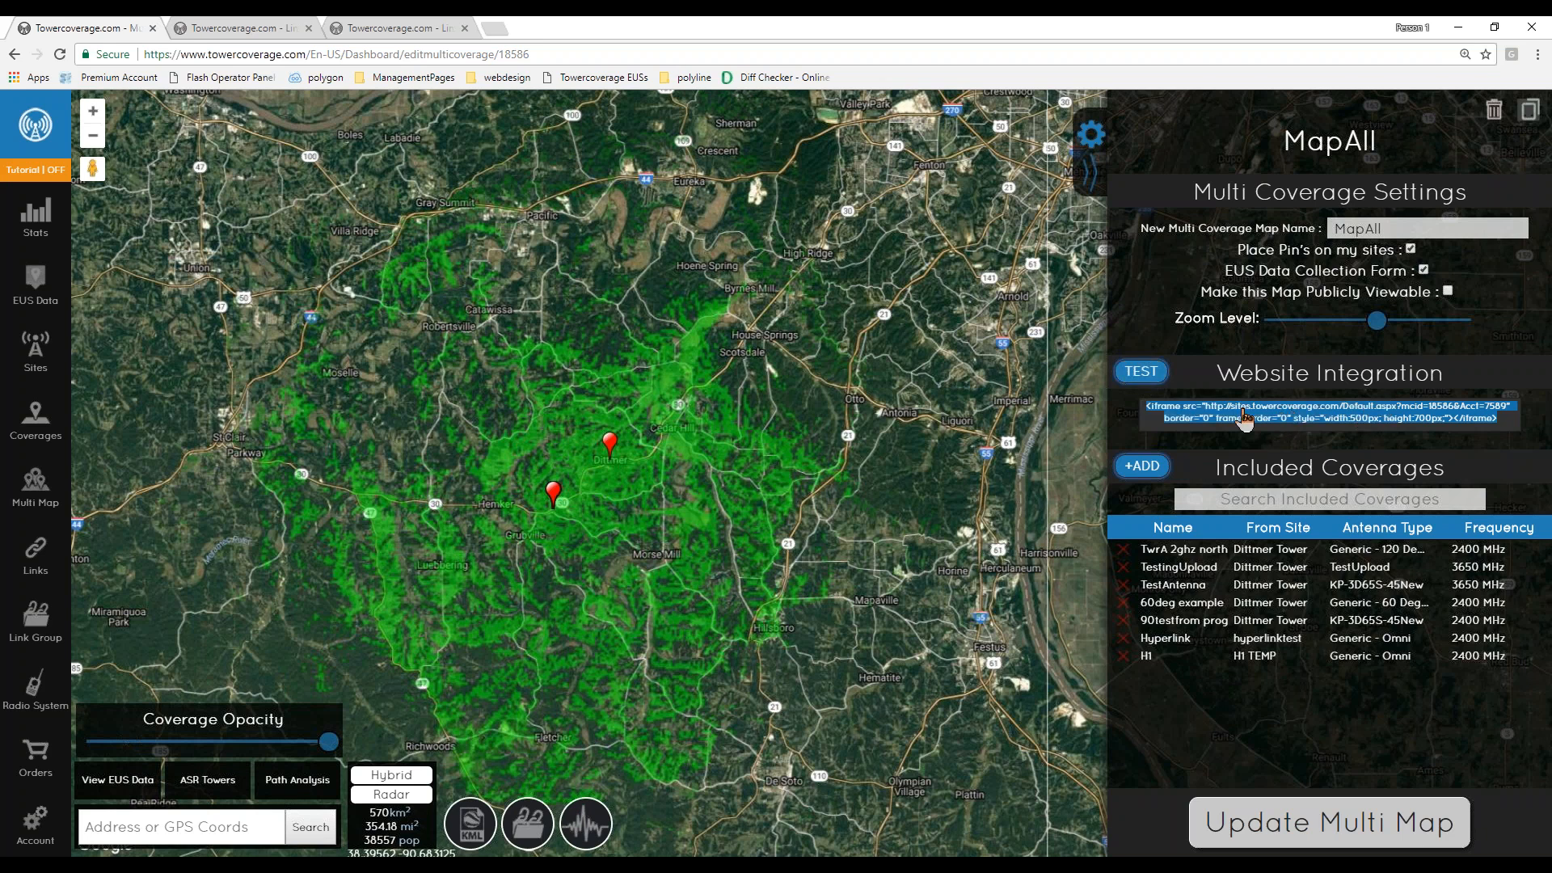
click(1141, 372)
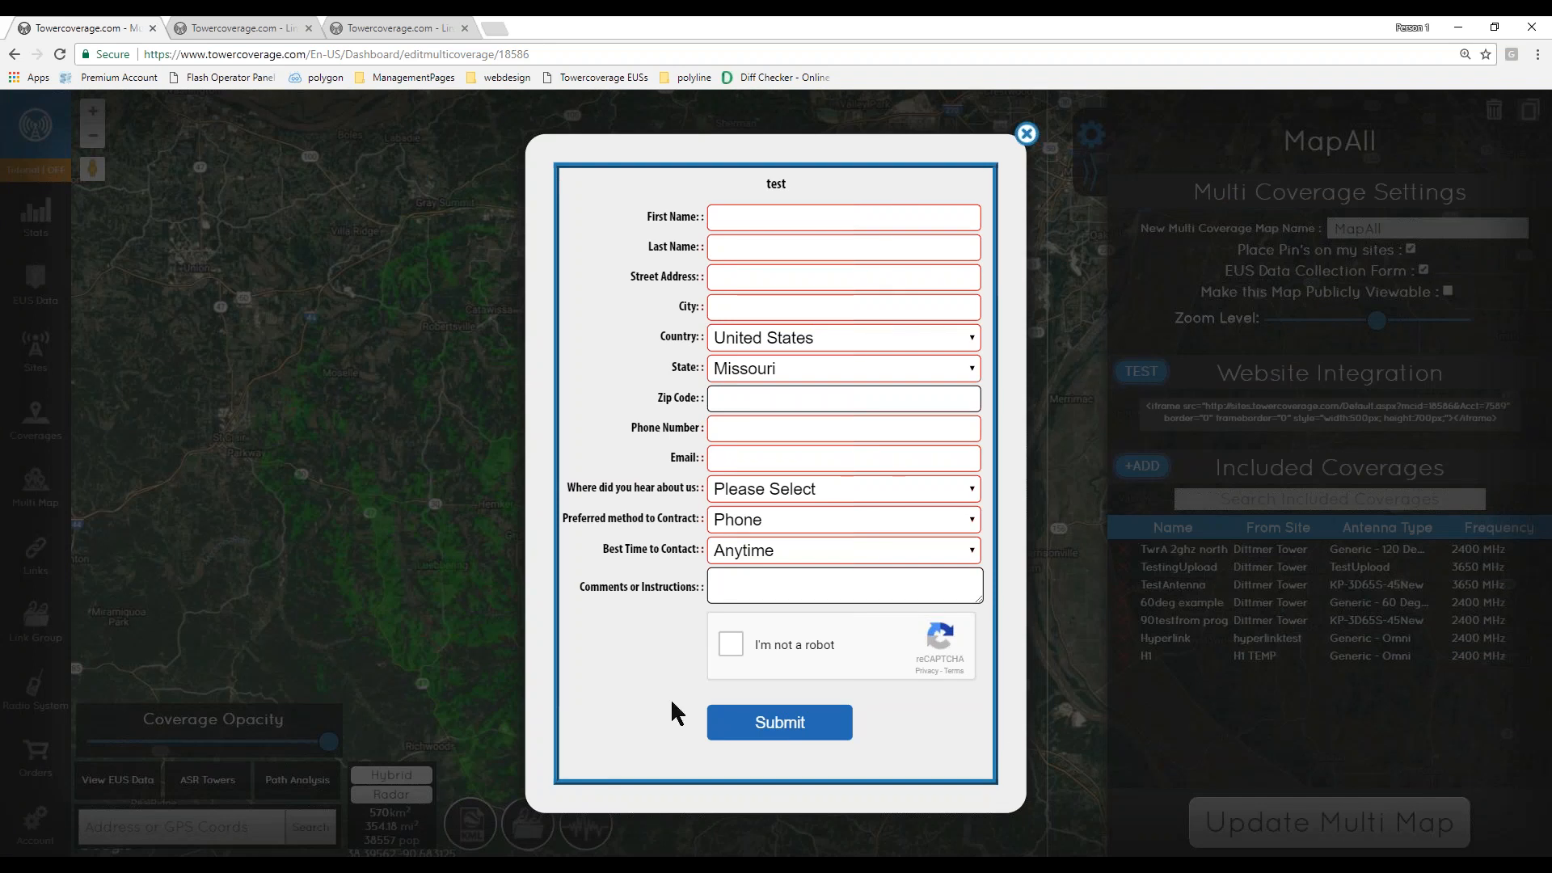
- Examine the test form's title and fields, then close the form
click(745, 220)
double_click(788, 182)
click(656, 225)
drag(656, 222, 697, 218)
click(1027, 133)
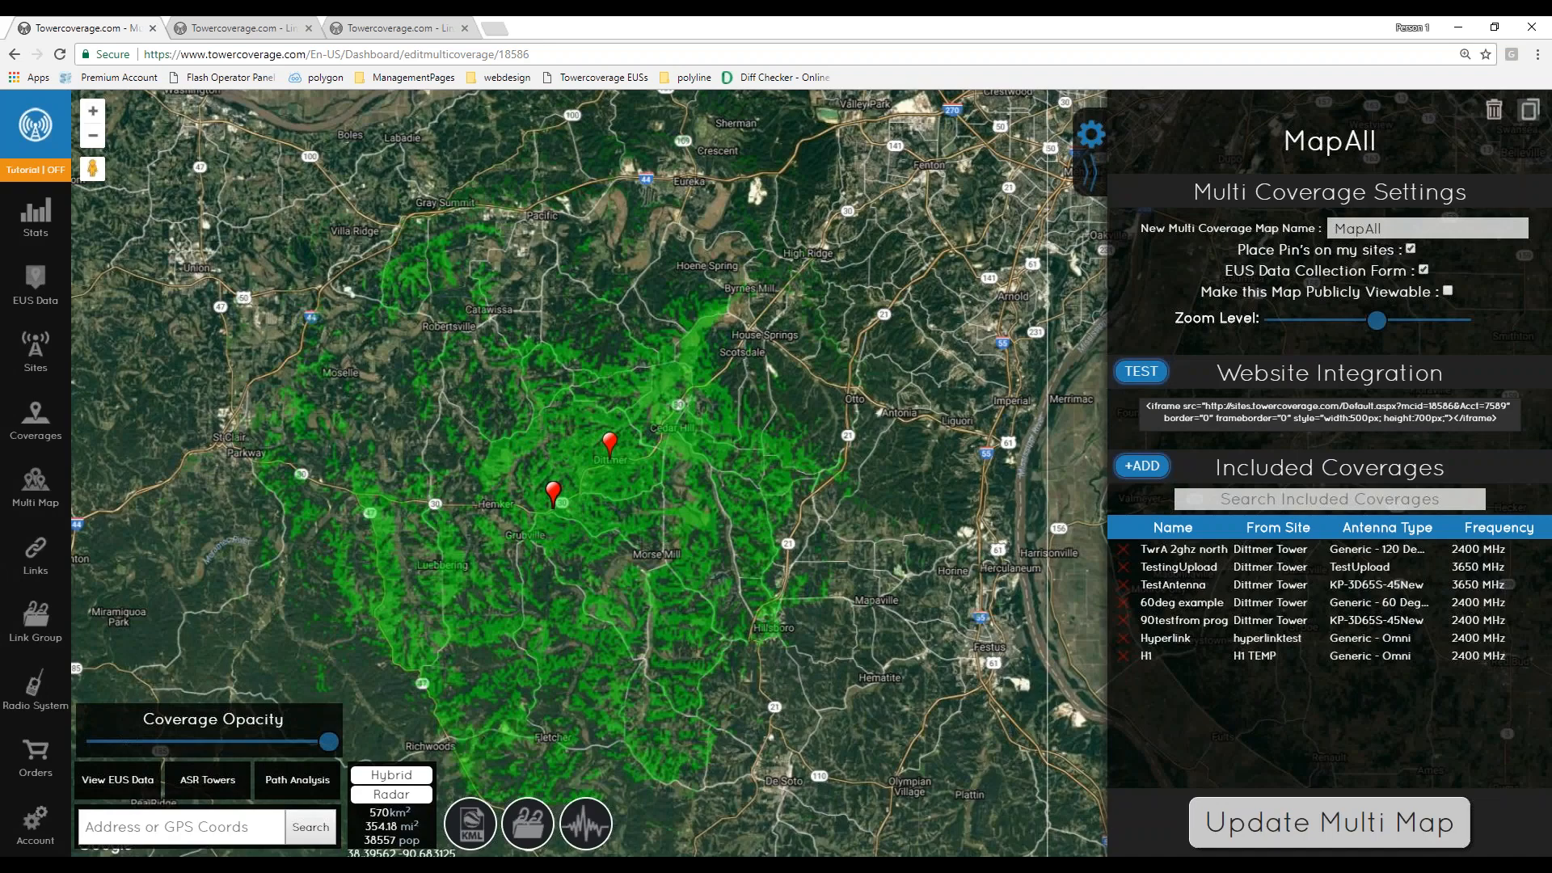
- Open EUS Settings in a new tab and look at the iframe title text
click(35, 818)
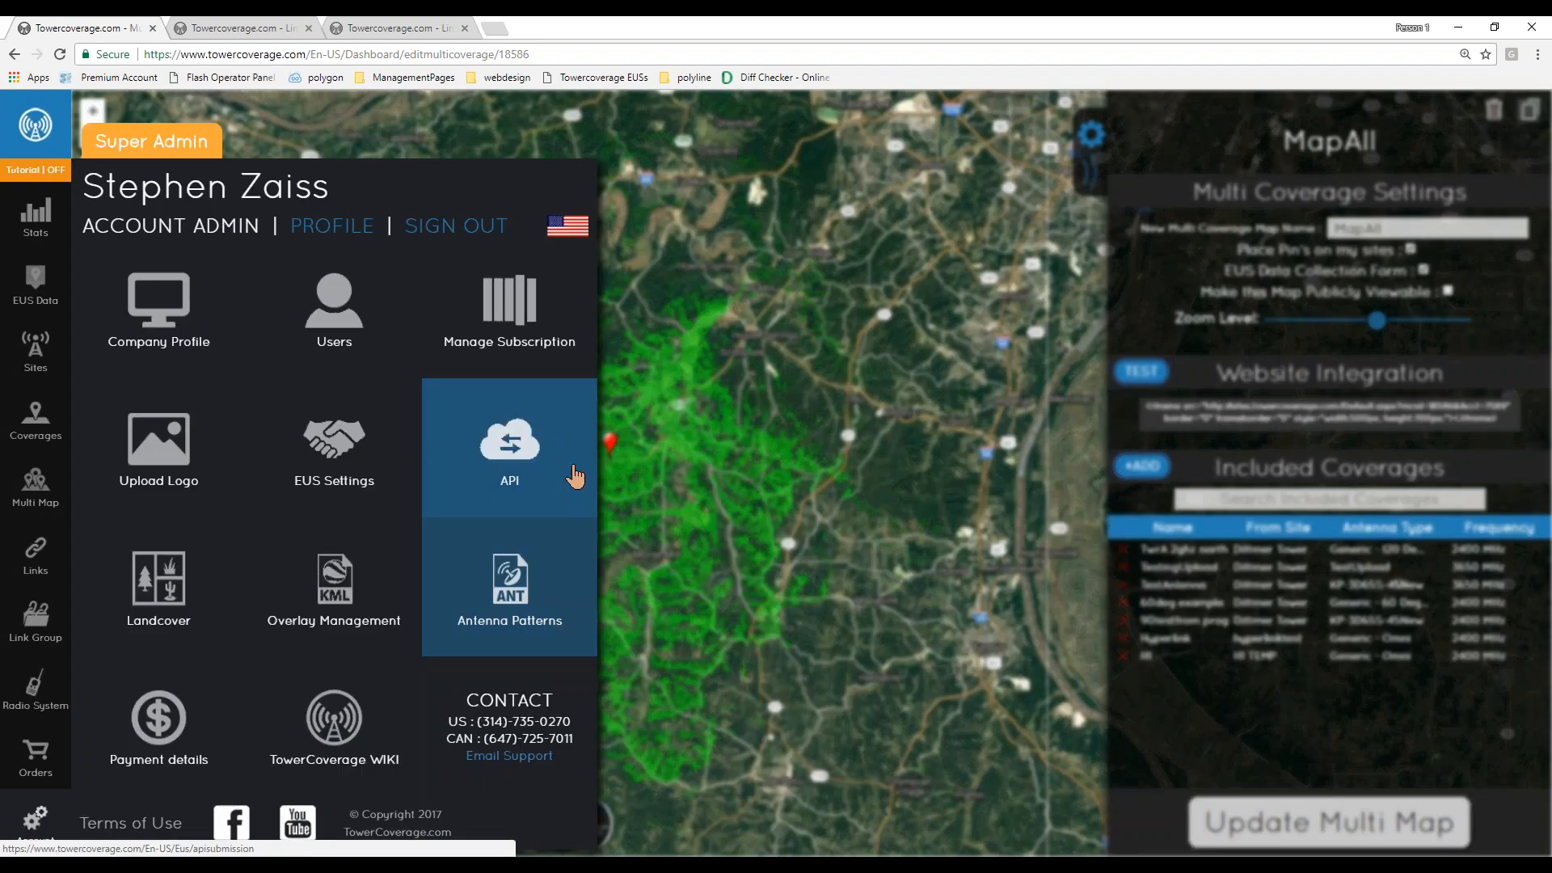
right_click(363, 449)
click(378, 461)
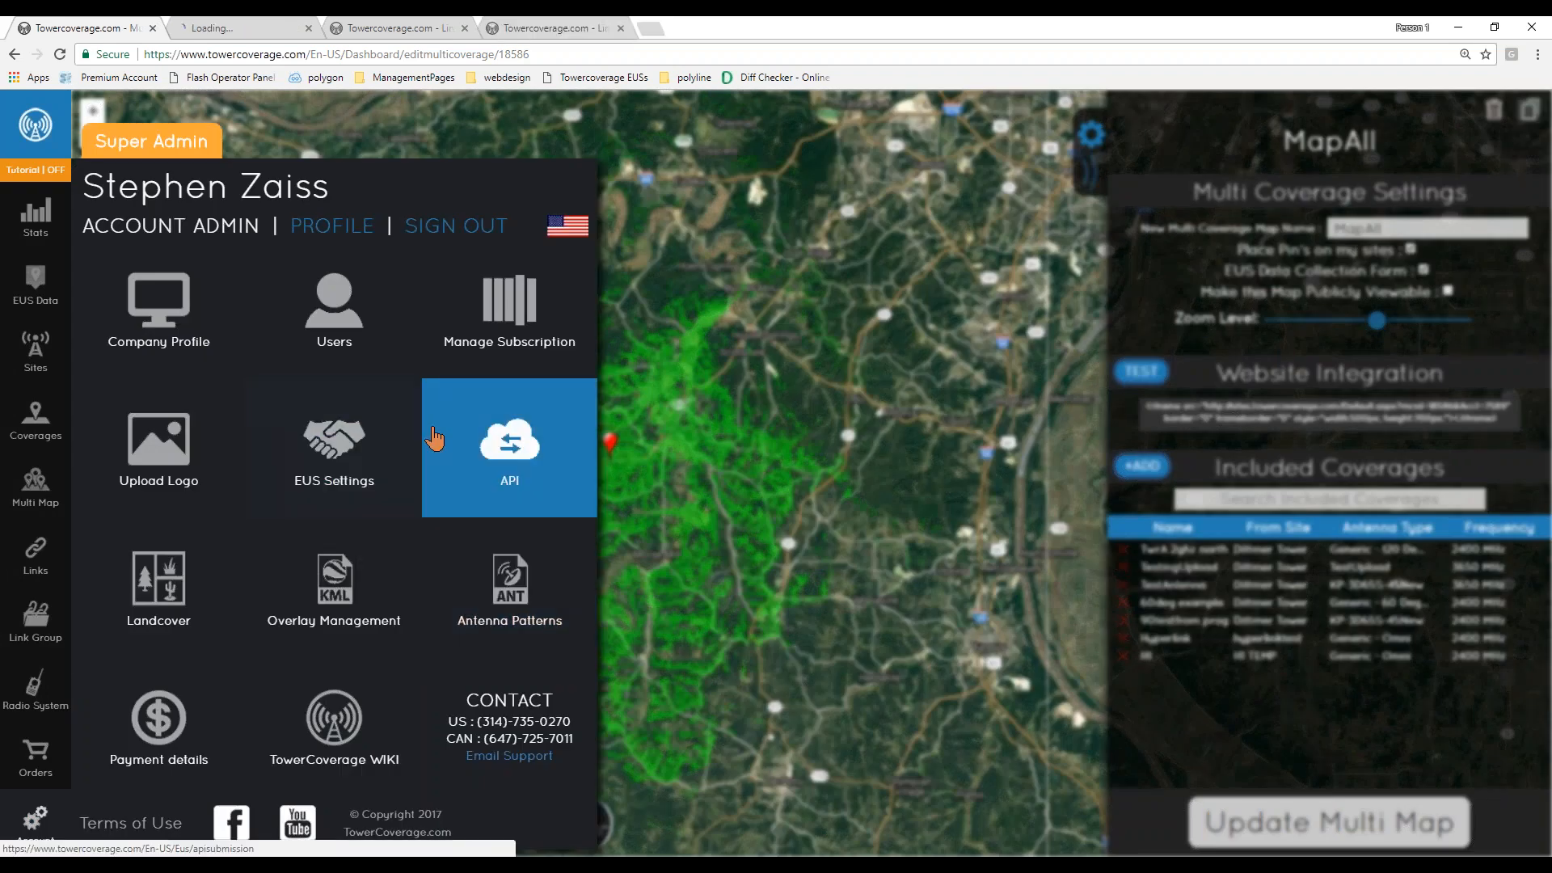
click(230, 28)
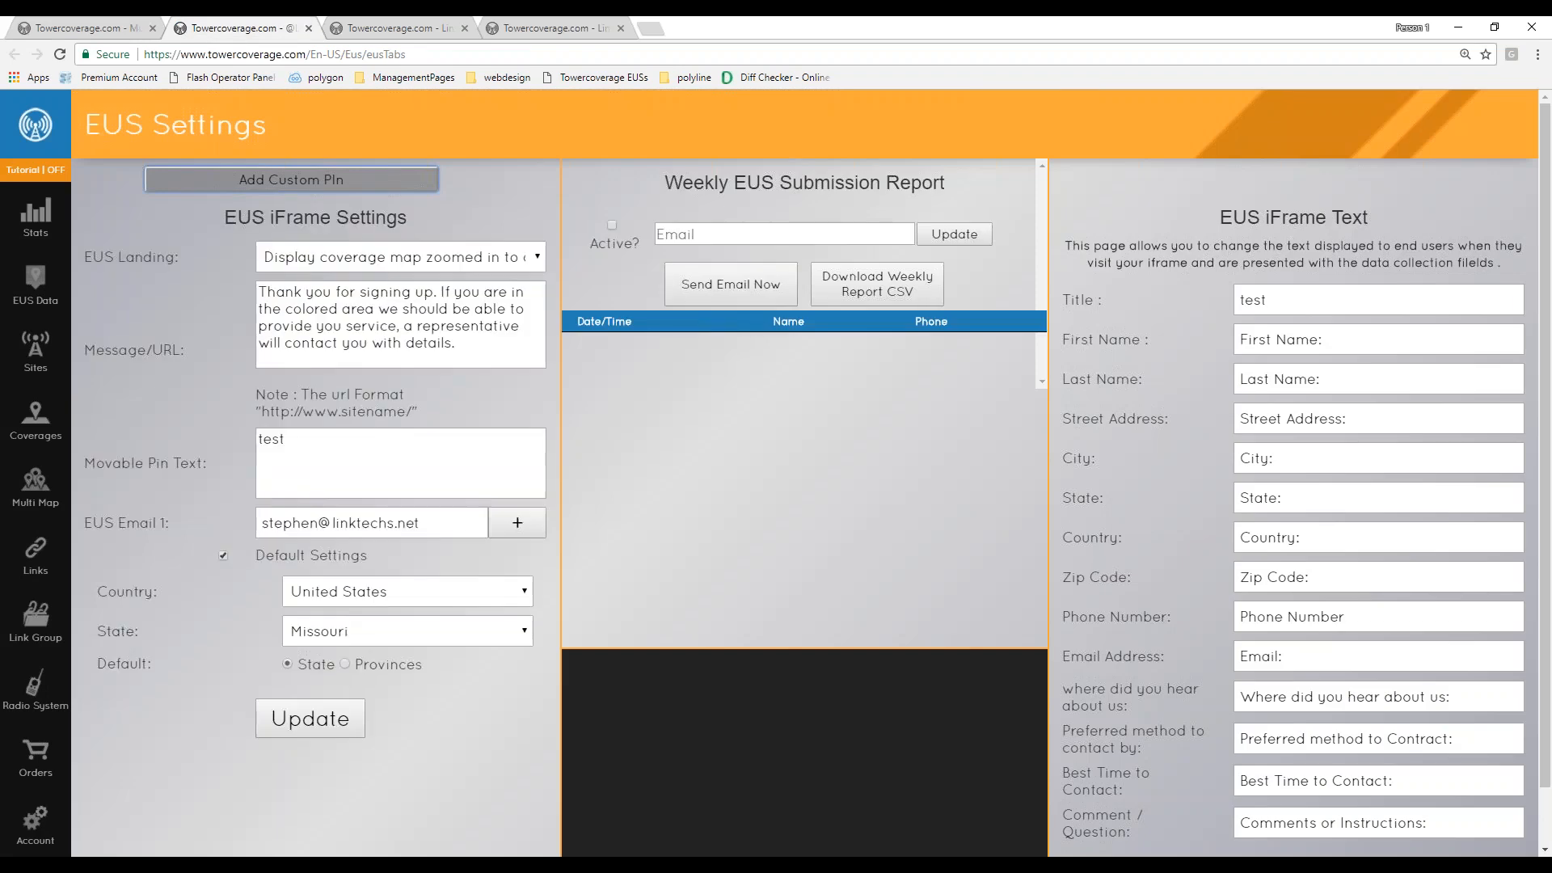
scroll(1448, 481, down, 1)
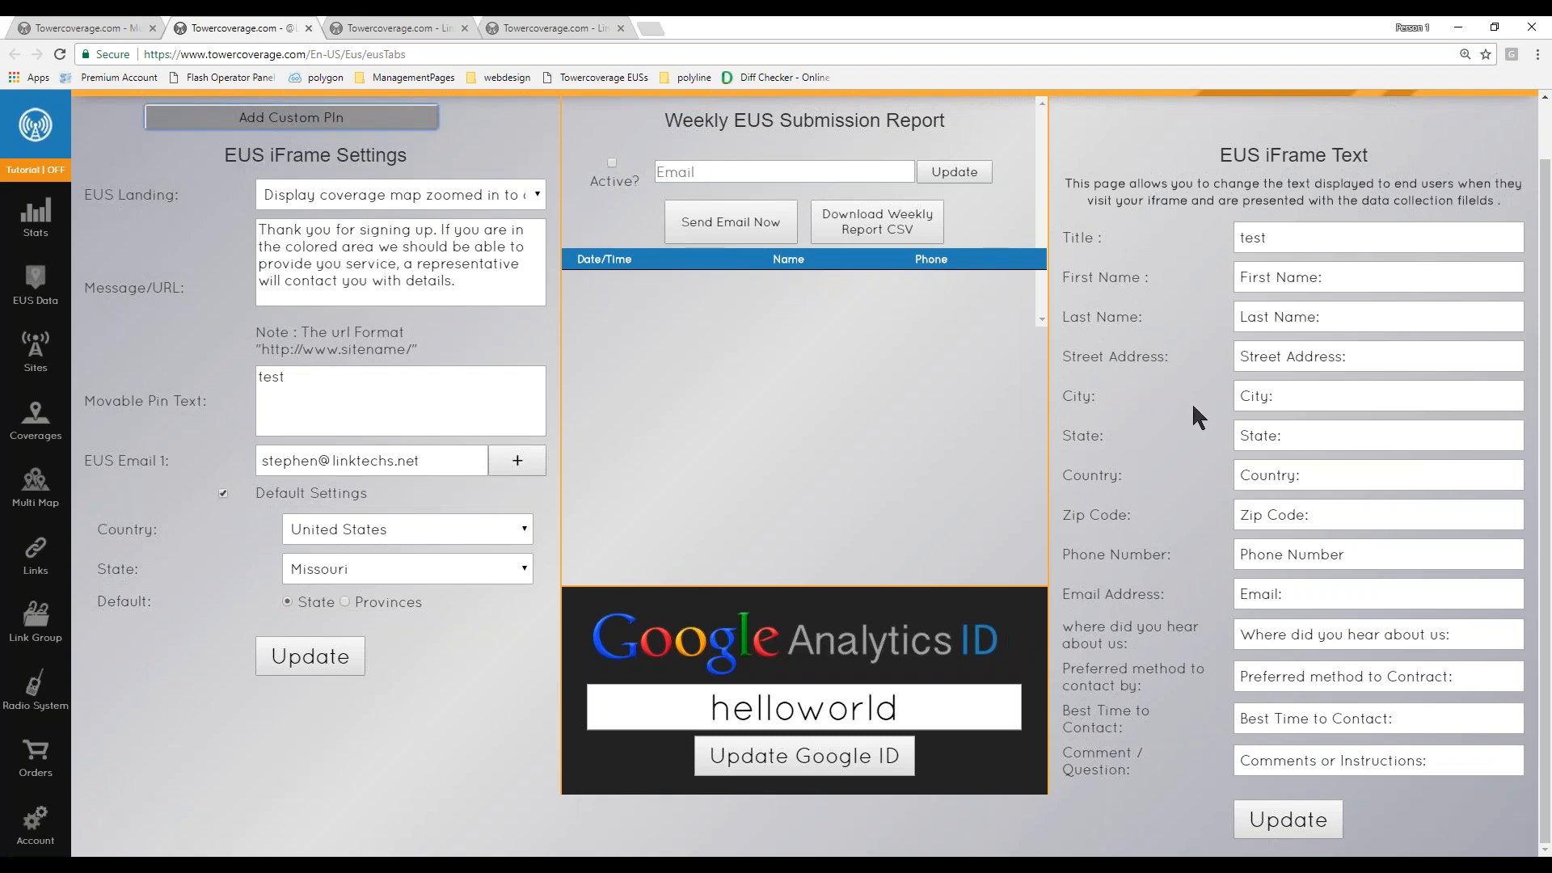
drag(1312, 241, 1242, 238)
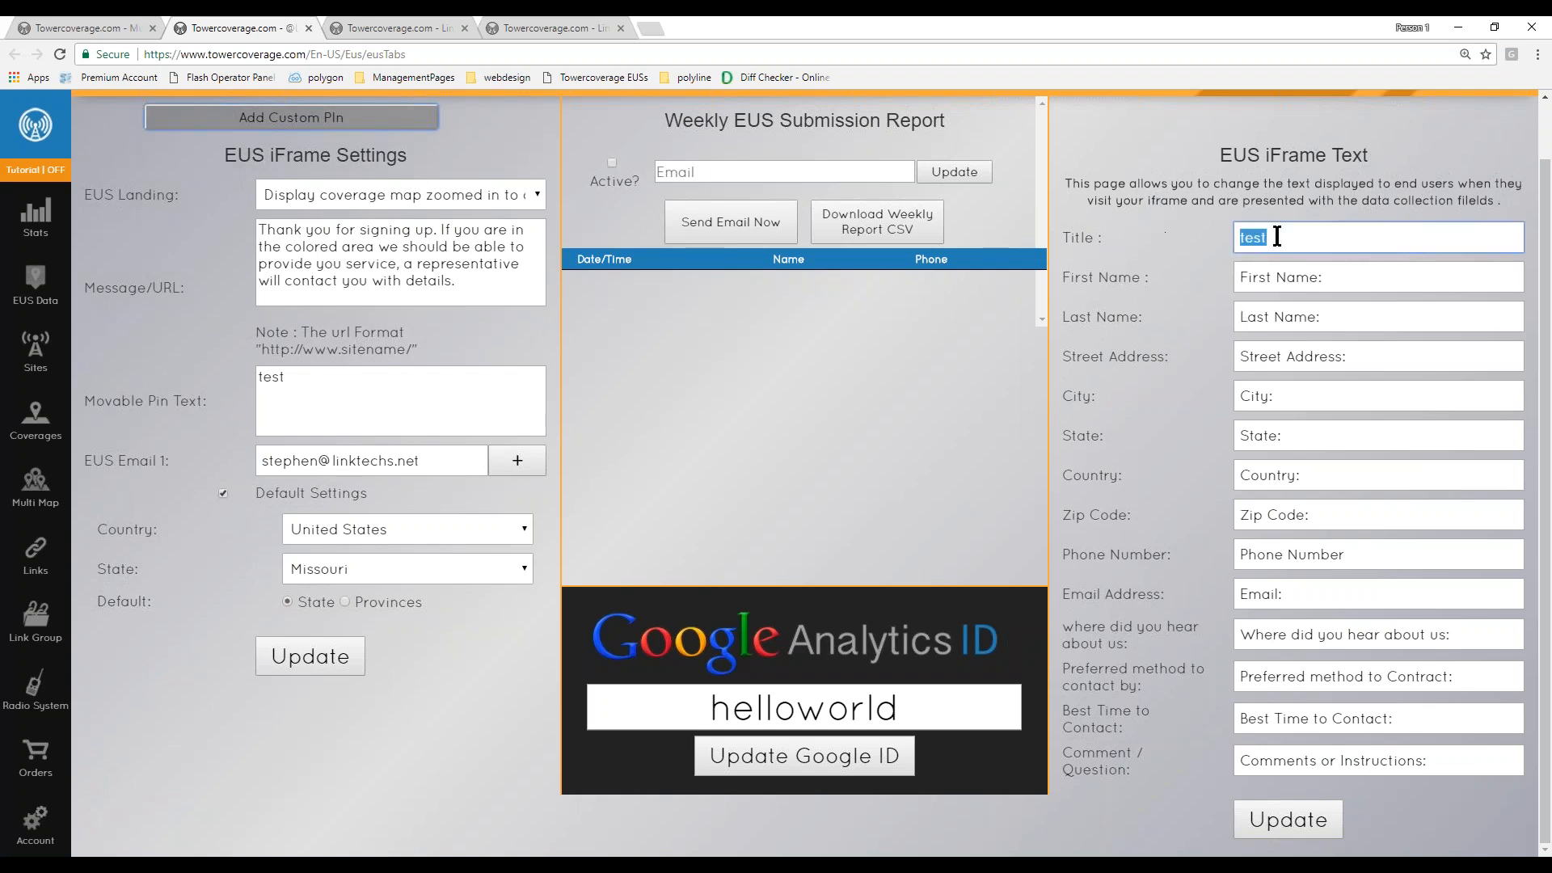
- Compare the form with the EUS iframe settings: landing option, thank-you message, movable pin text and notification e-mail
click(80, 28)
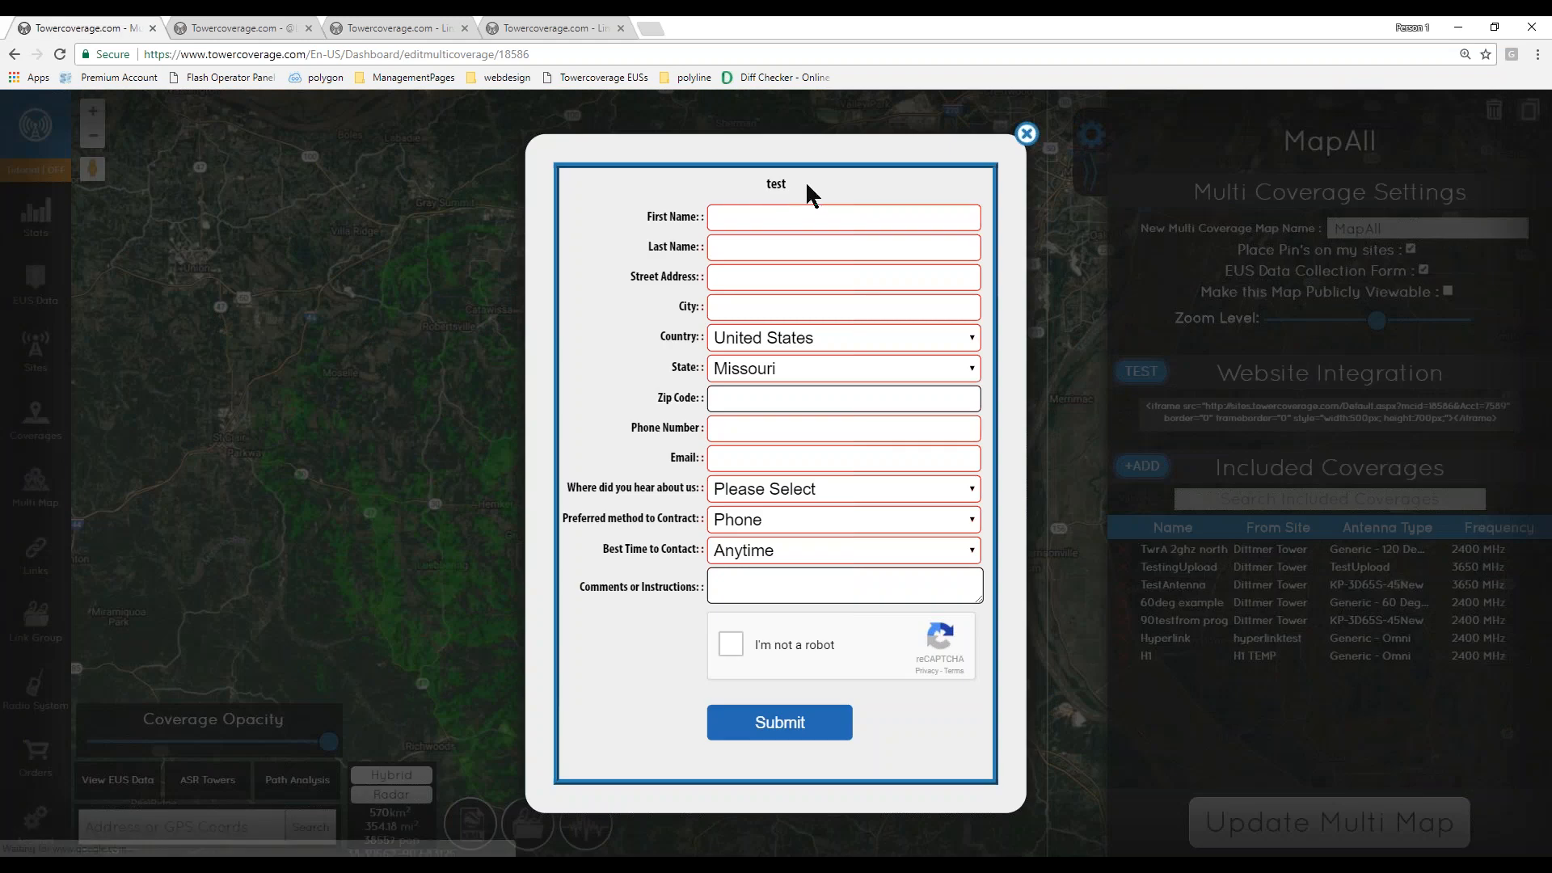
click(241, 28)
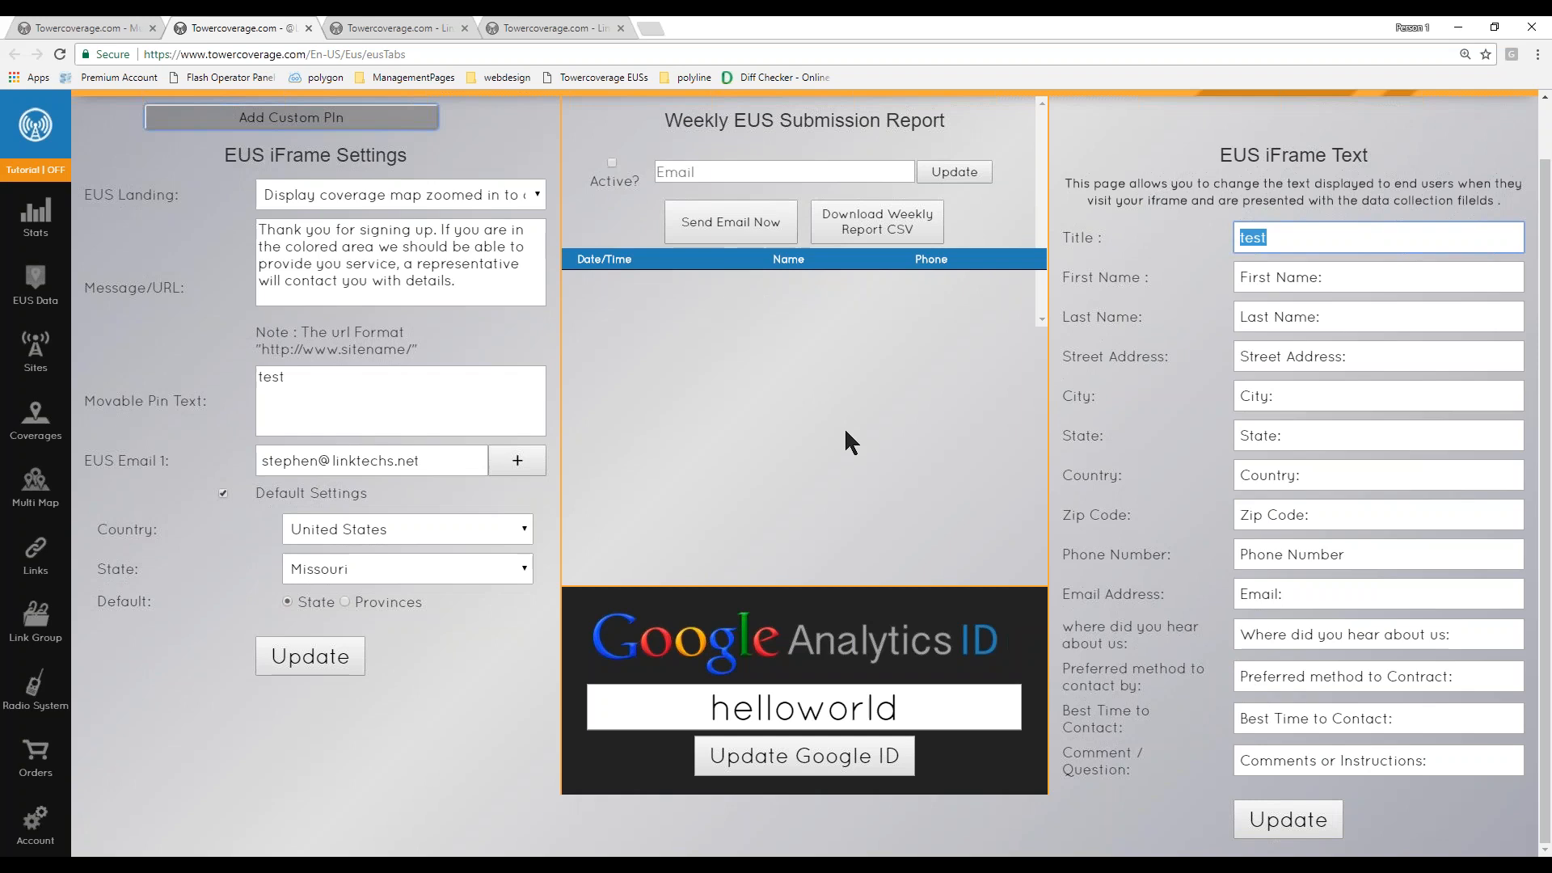
click(807, 521)
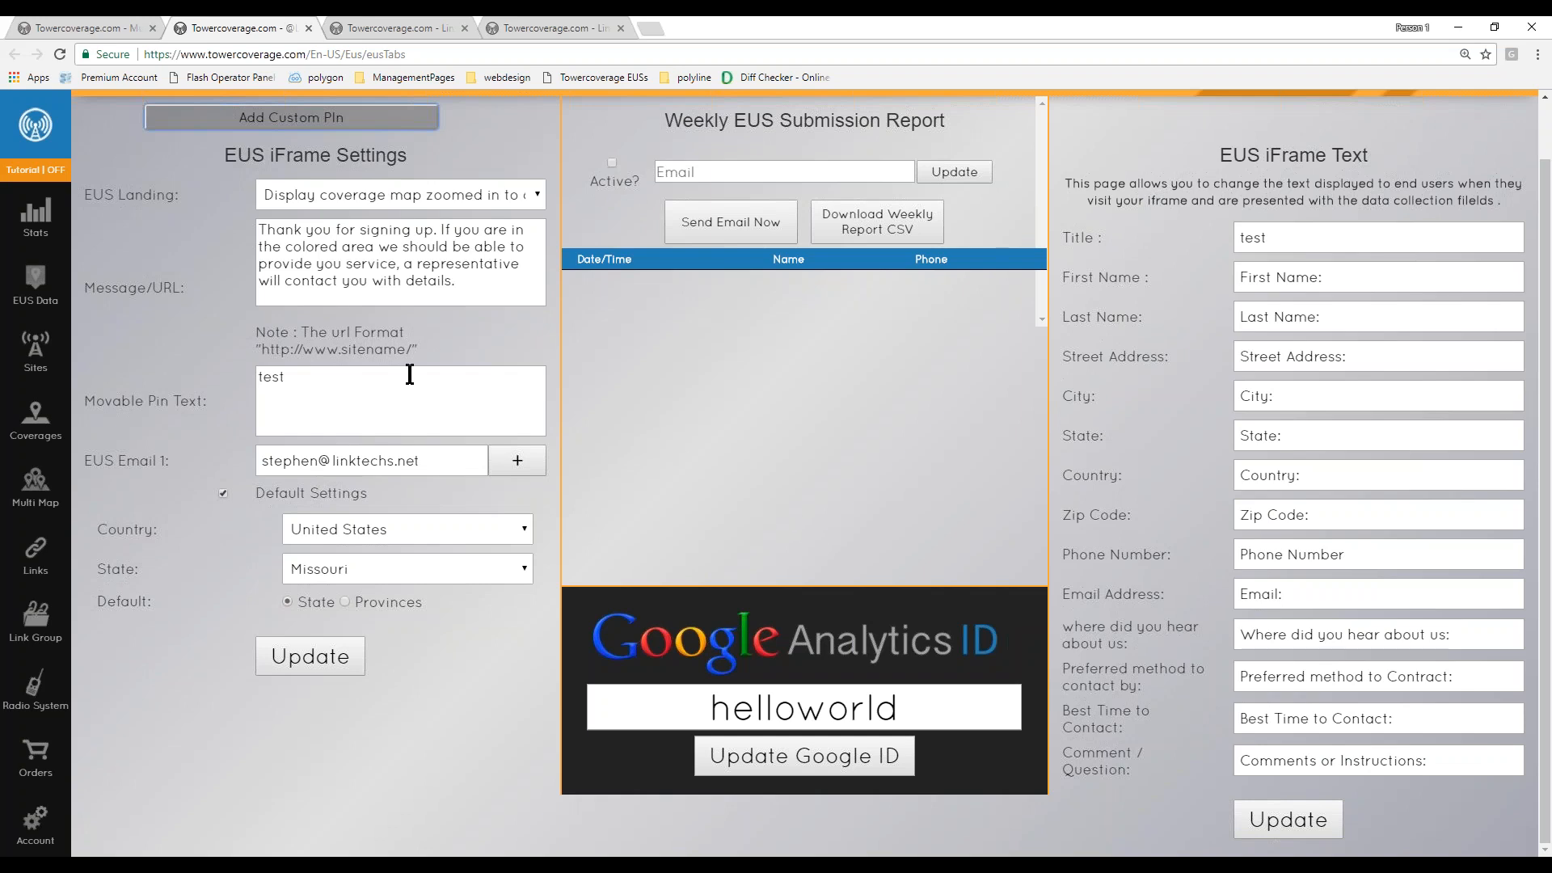
click(359, 201)
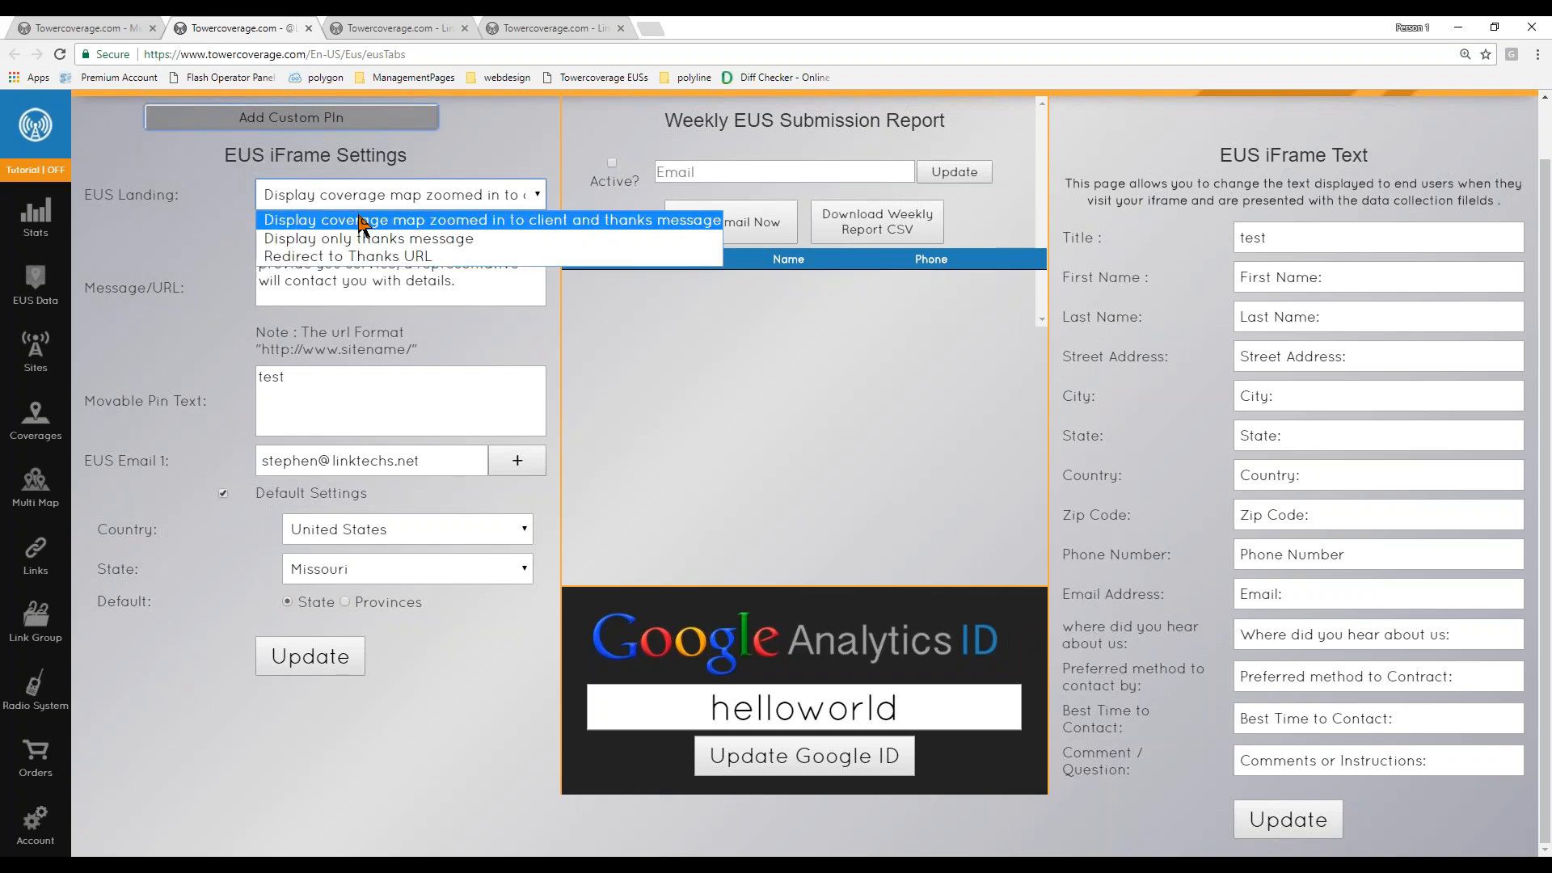
click(358, 224)
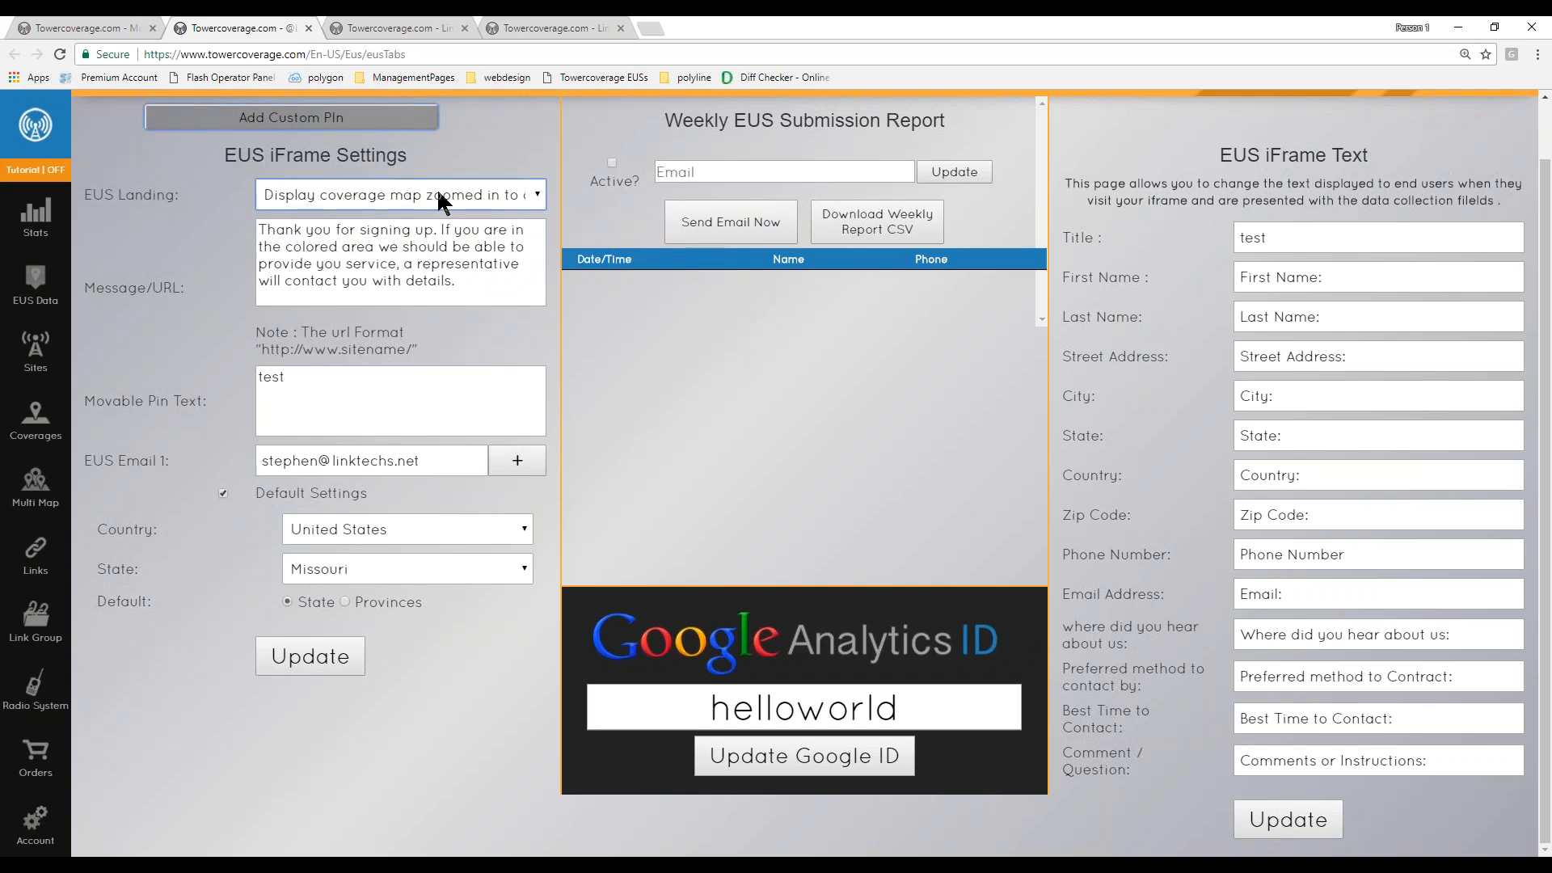
drag(259, 230, 484, 289)
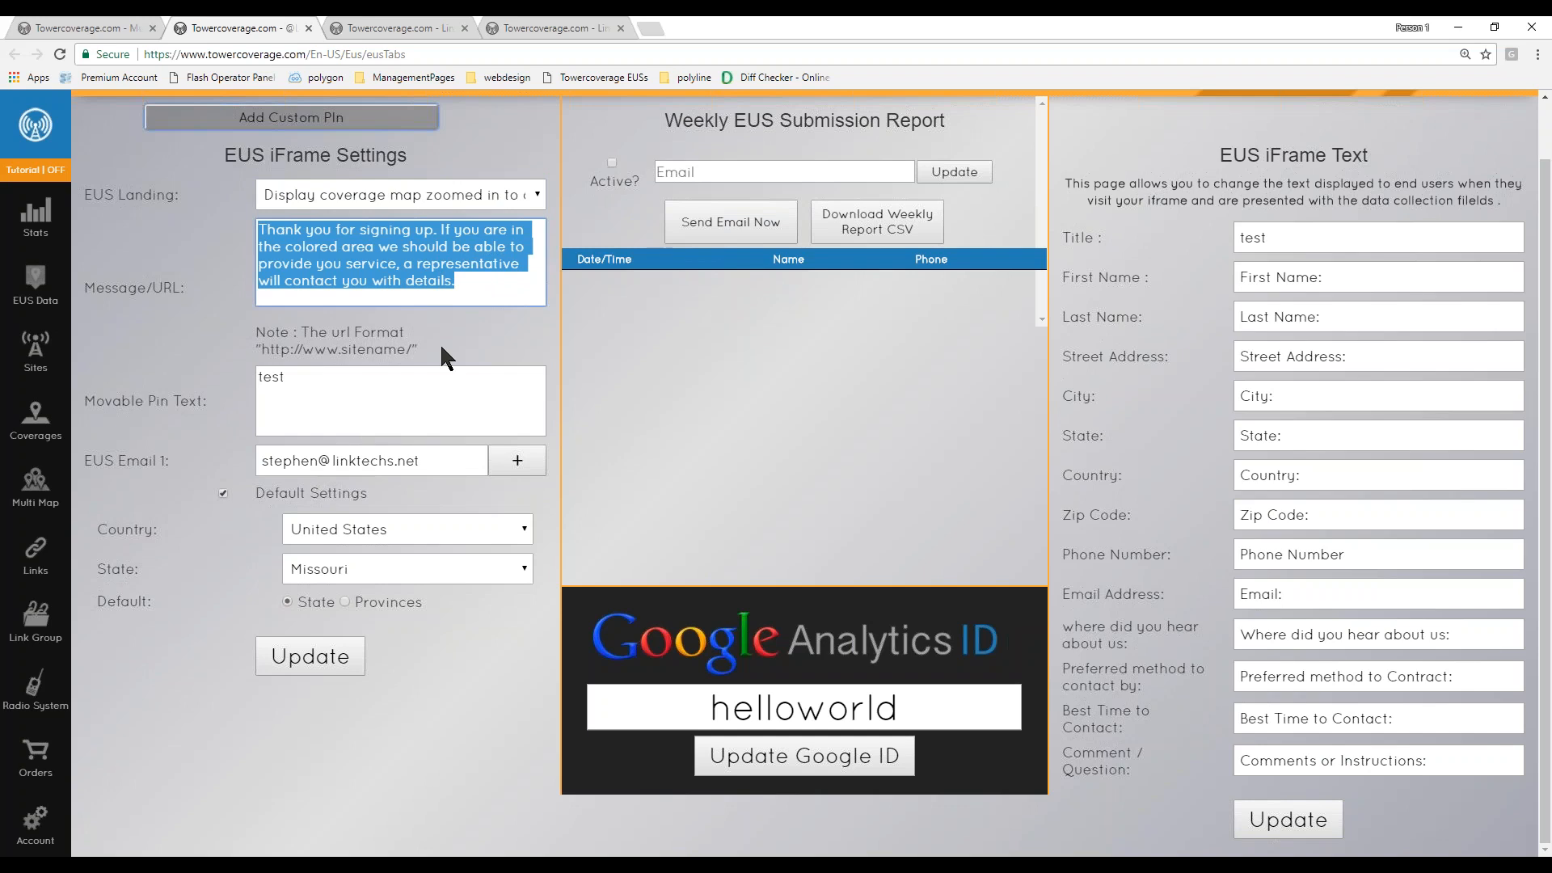
click(359, 393)
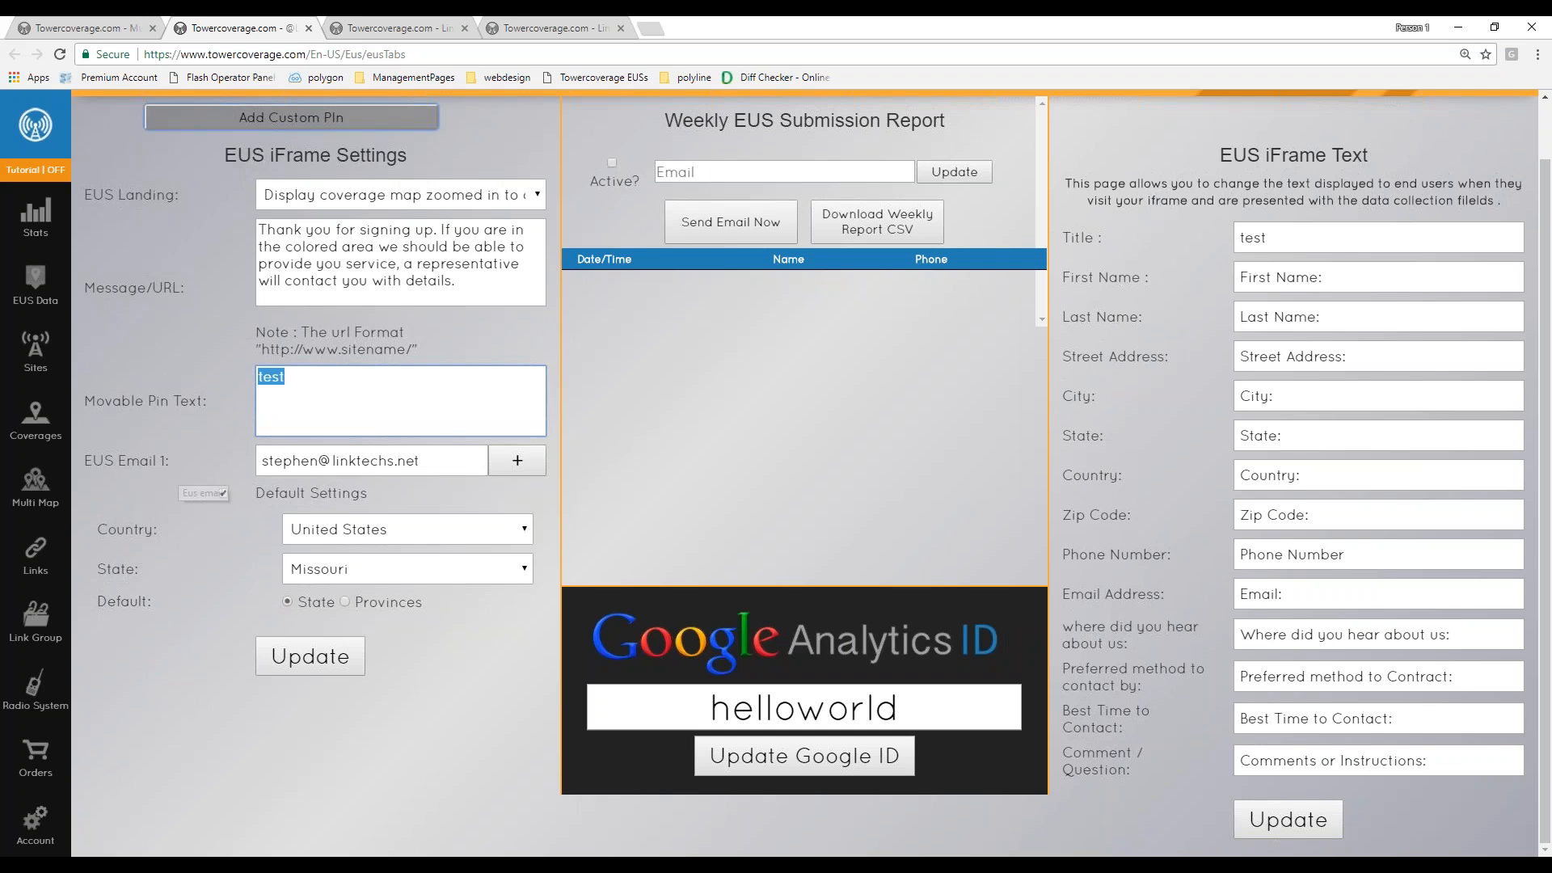
click(518, 477)
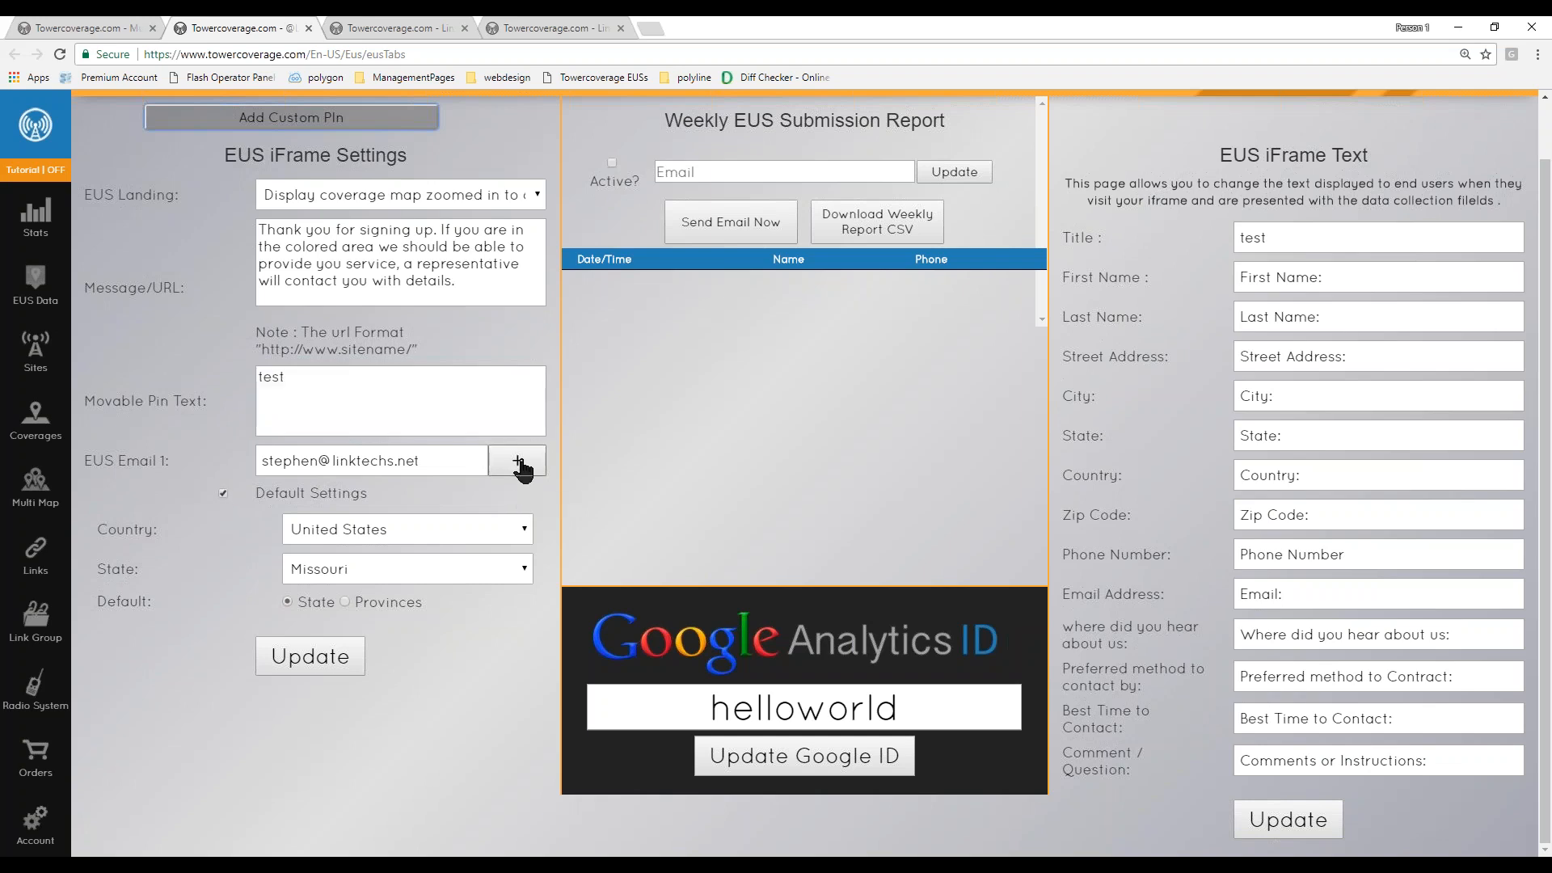
triple_click(322, 464)
click(516, 469)
- Fill in the test form with the contact's name, address, phone and e-mail, choose TowerCoverage Page, pass the captcha and submit
click(130, 28)
click(789, 215)
text(S)
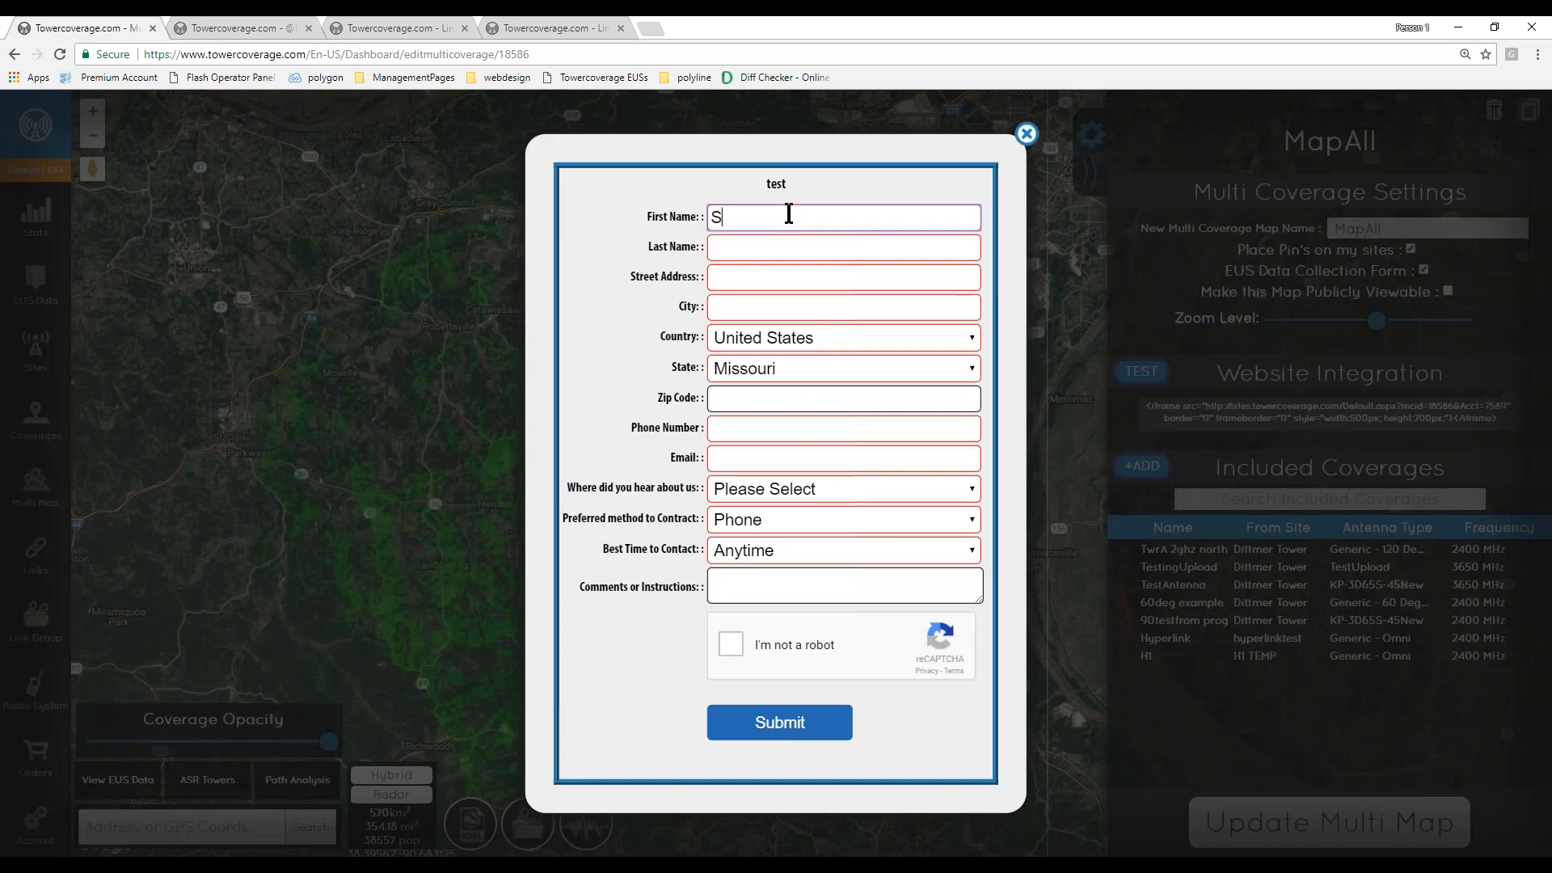
text(teph)
key(Down)
key(Return)
key(Tab)
click(772, 488)
click(783, 532)
click(730, 643)
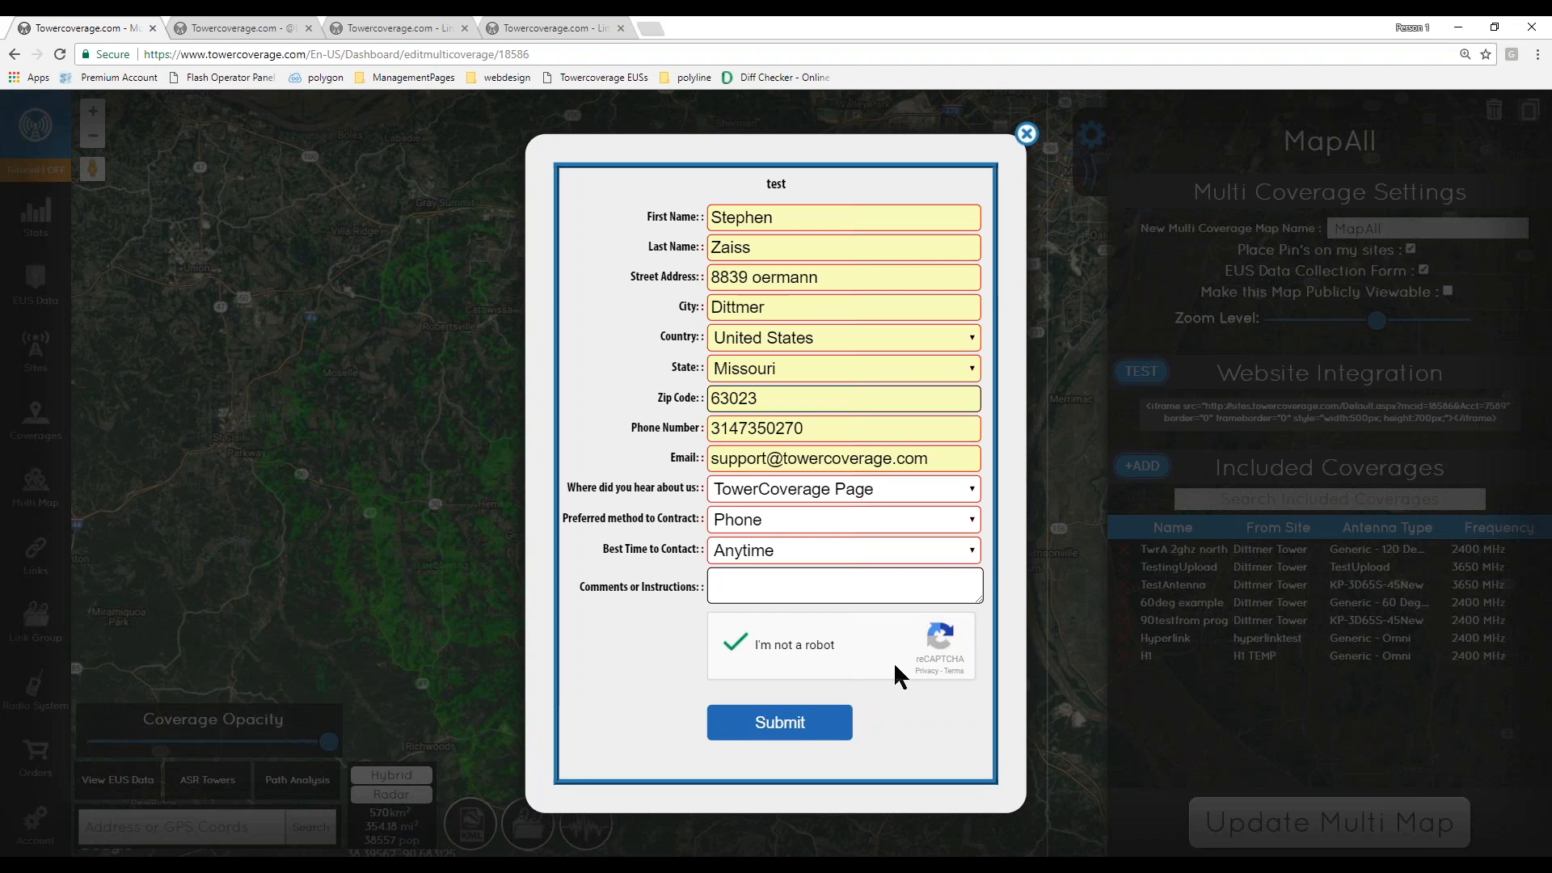
click(789, 722)
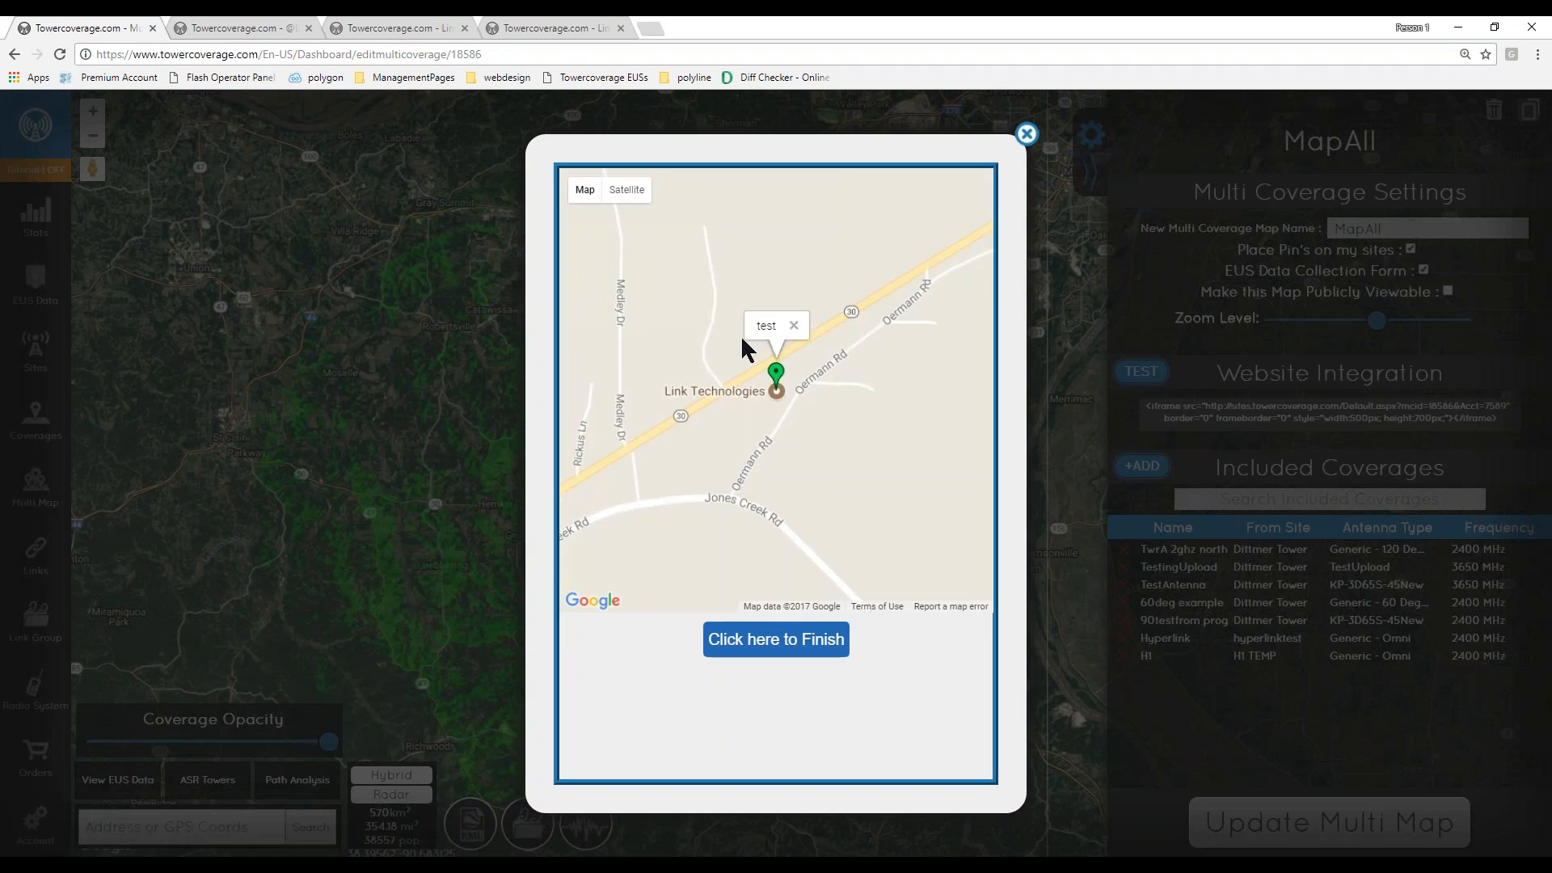
- Move the location pin onto the road near Link Technologies and finish the submission
mouse_move(779, 388)
mouse_down()
mouse_move(688, 400)
mouse_move(675, 444)
mouse_up()
click(800, 406)
click(706, 298)
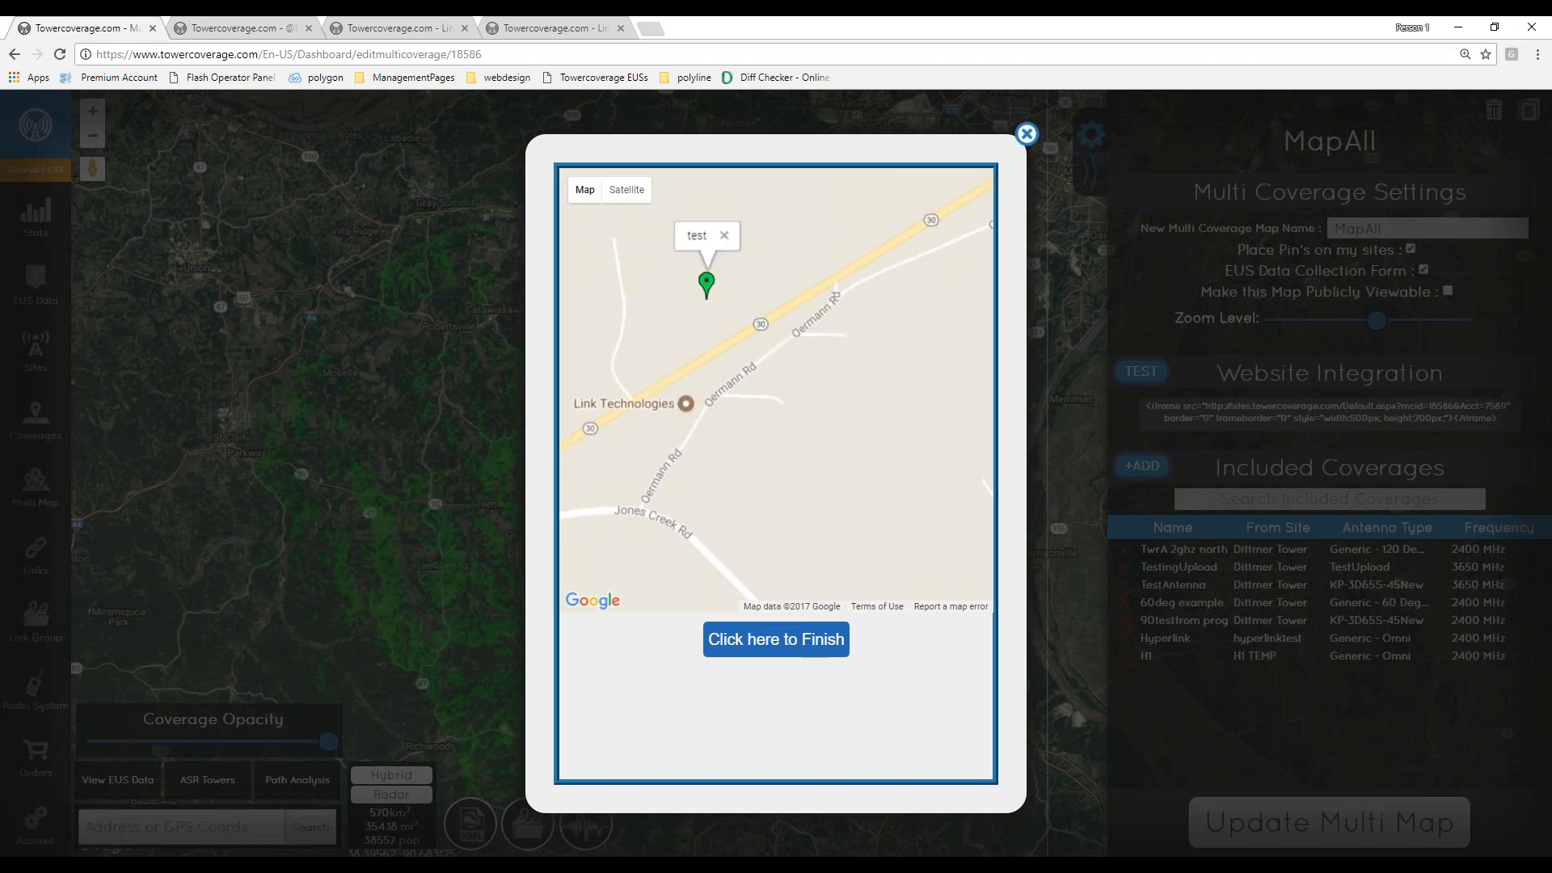
click(590, 451)
click(710, 374)
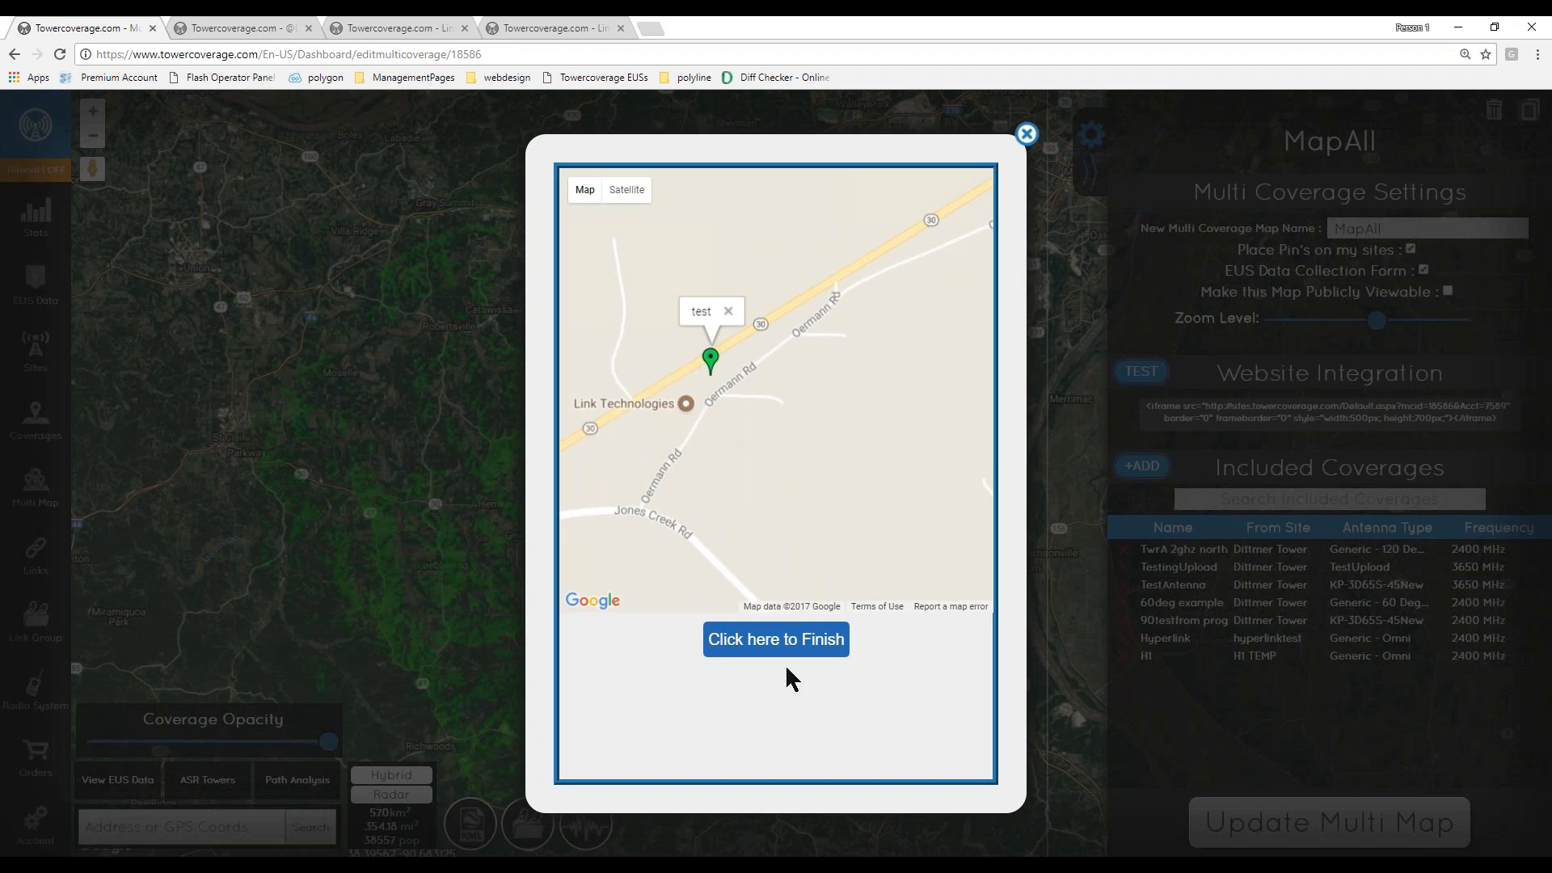
click(790, 641)
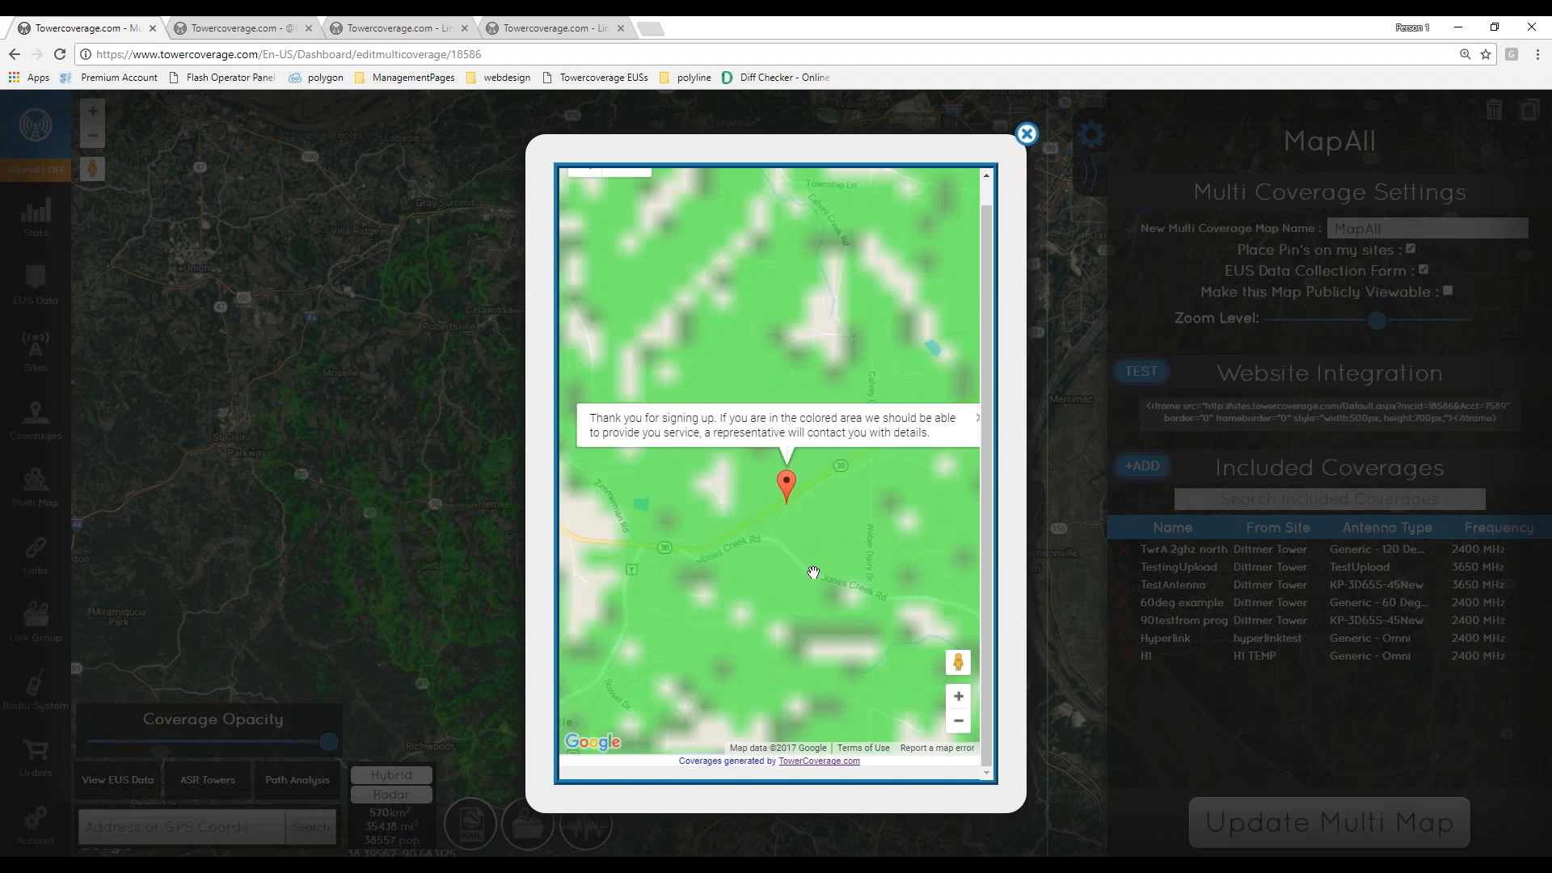
- Inspect the resulting coverage map around the pin, then close the popup
scroll(813, 572, down, 1)
mouse_move(812, 572)
mouse_down()
mouse_move(739, 501)
mouse_move(742, 536)
mouse_move(769, 534)
mouse_up()
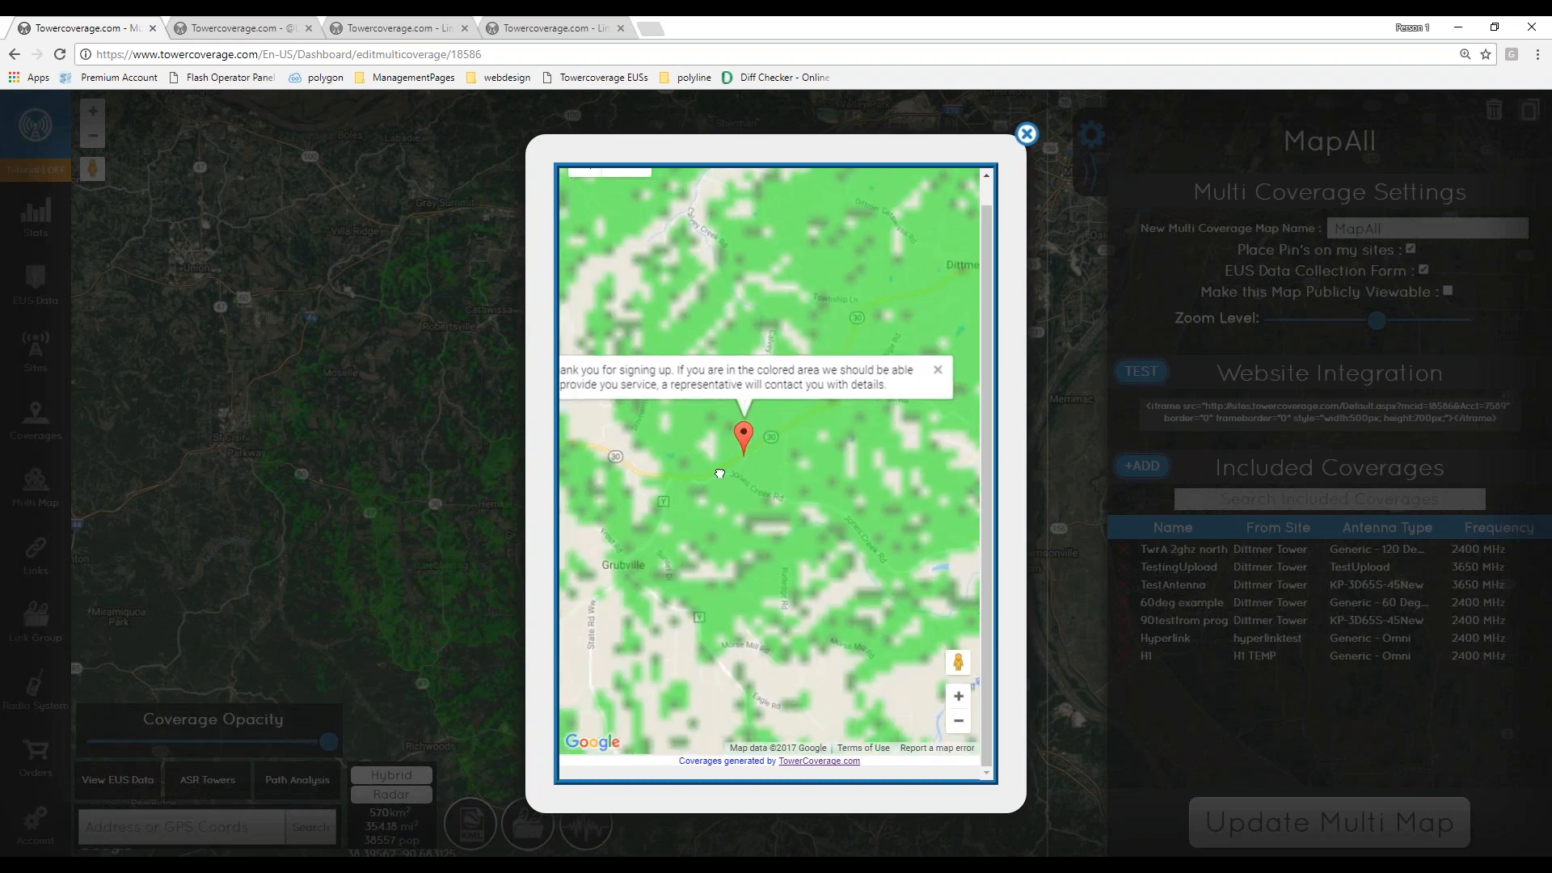
drag(682, 440, 735, 444)
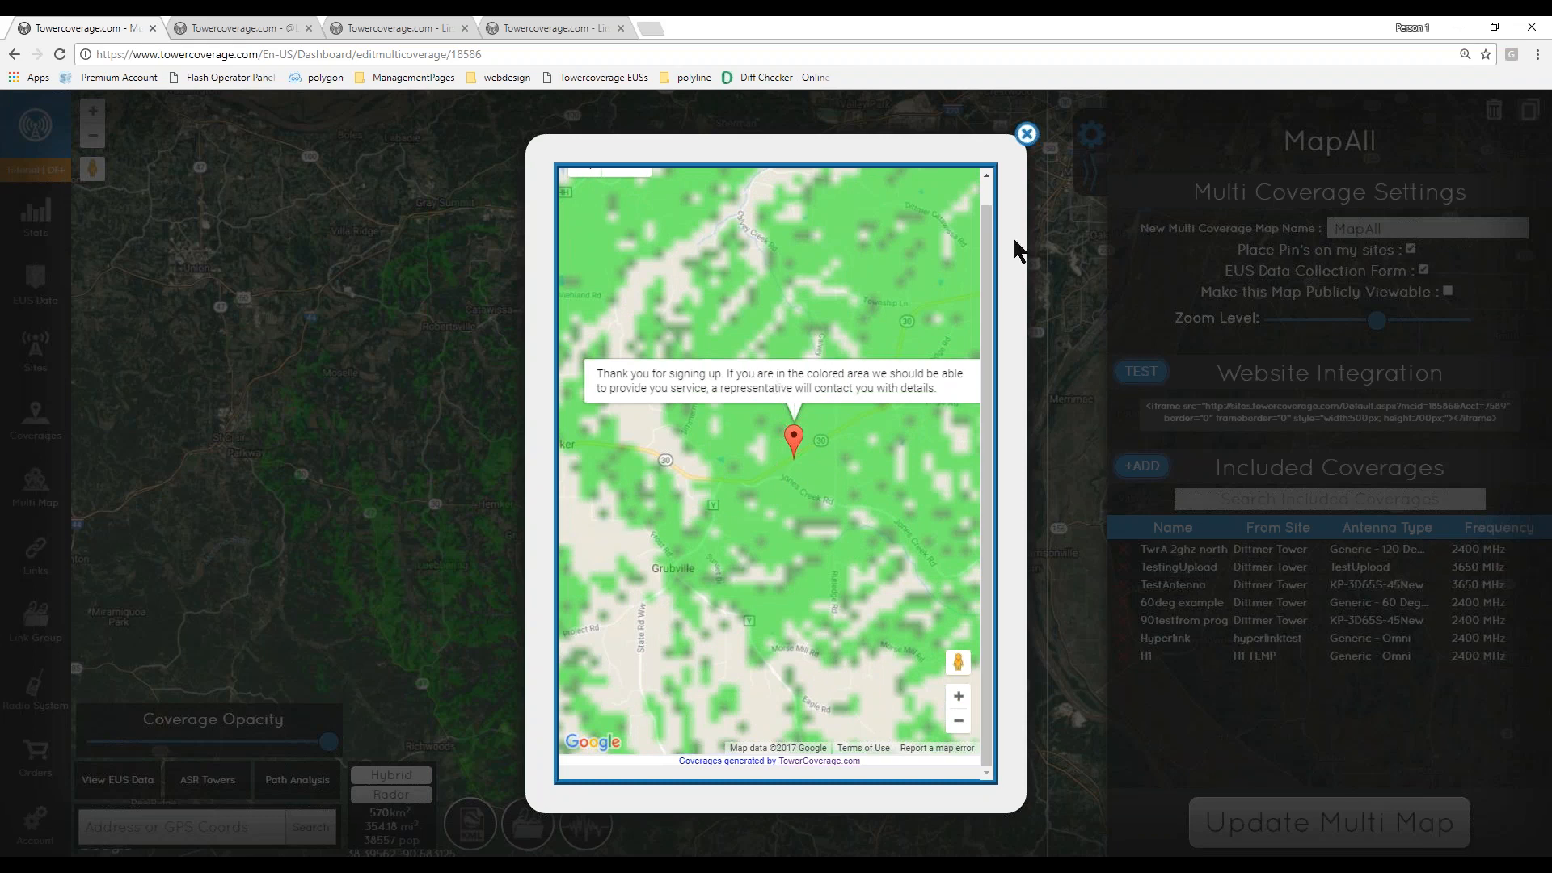
click(1026, 134)
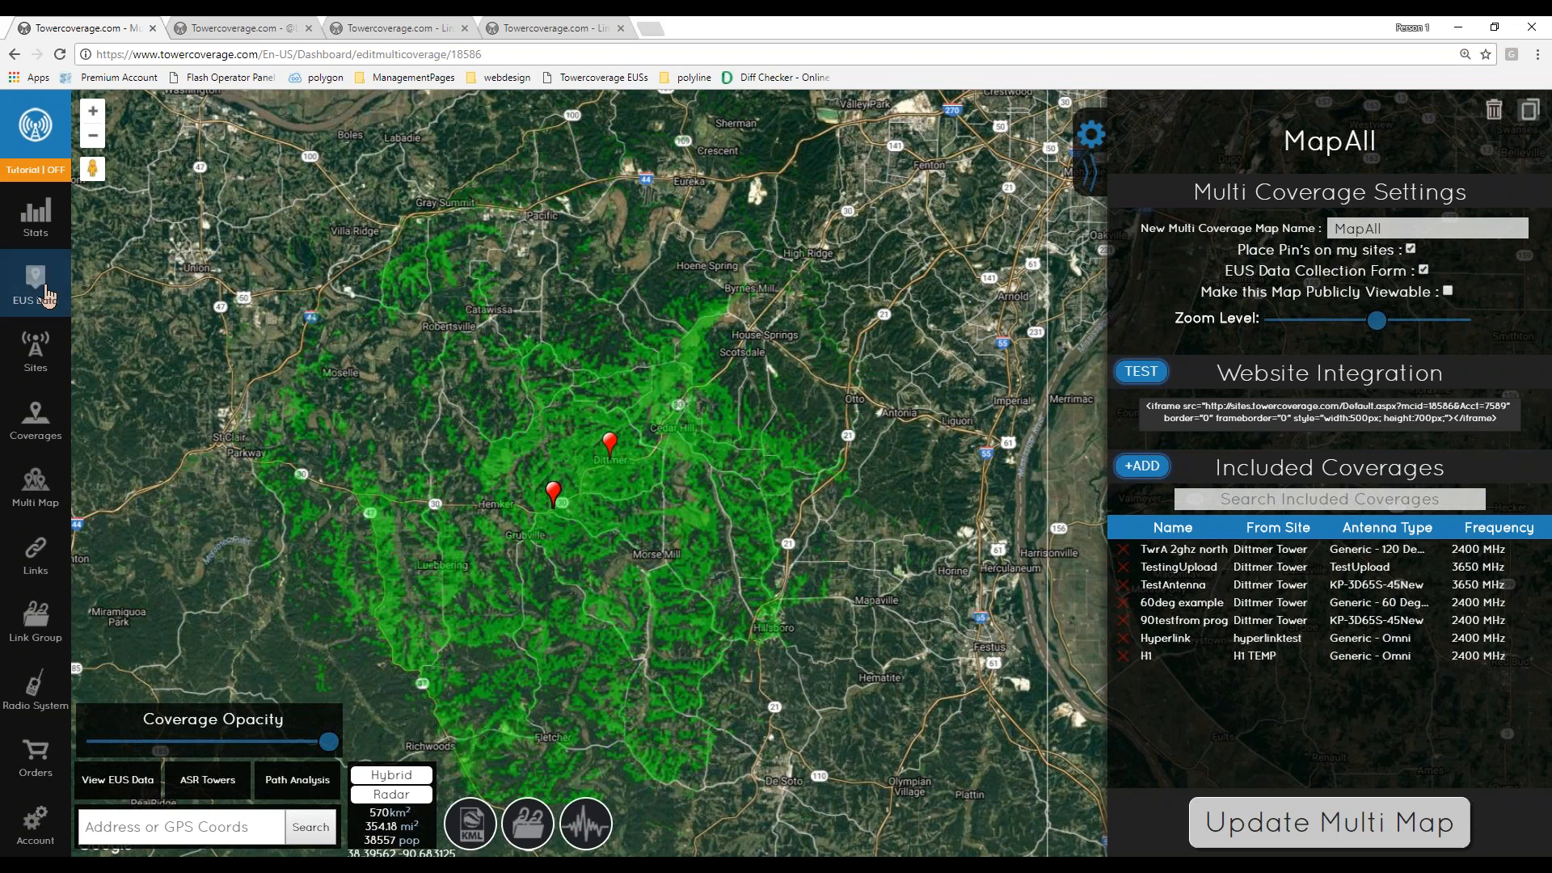
- Open EUS Data in a new tab and open the newest submission record
right_click(46, 287)
click(129, 304)
click(444, 28)
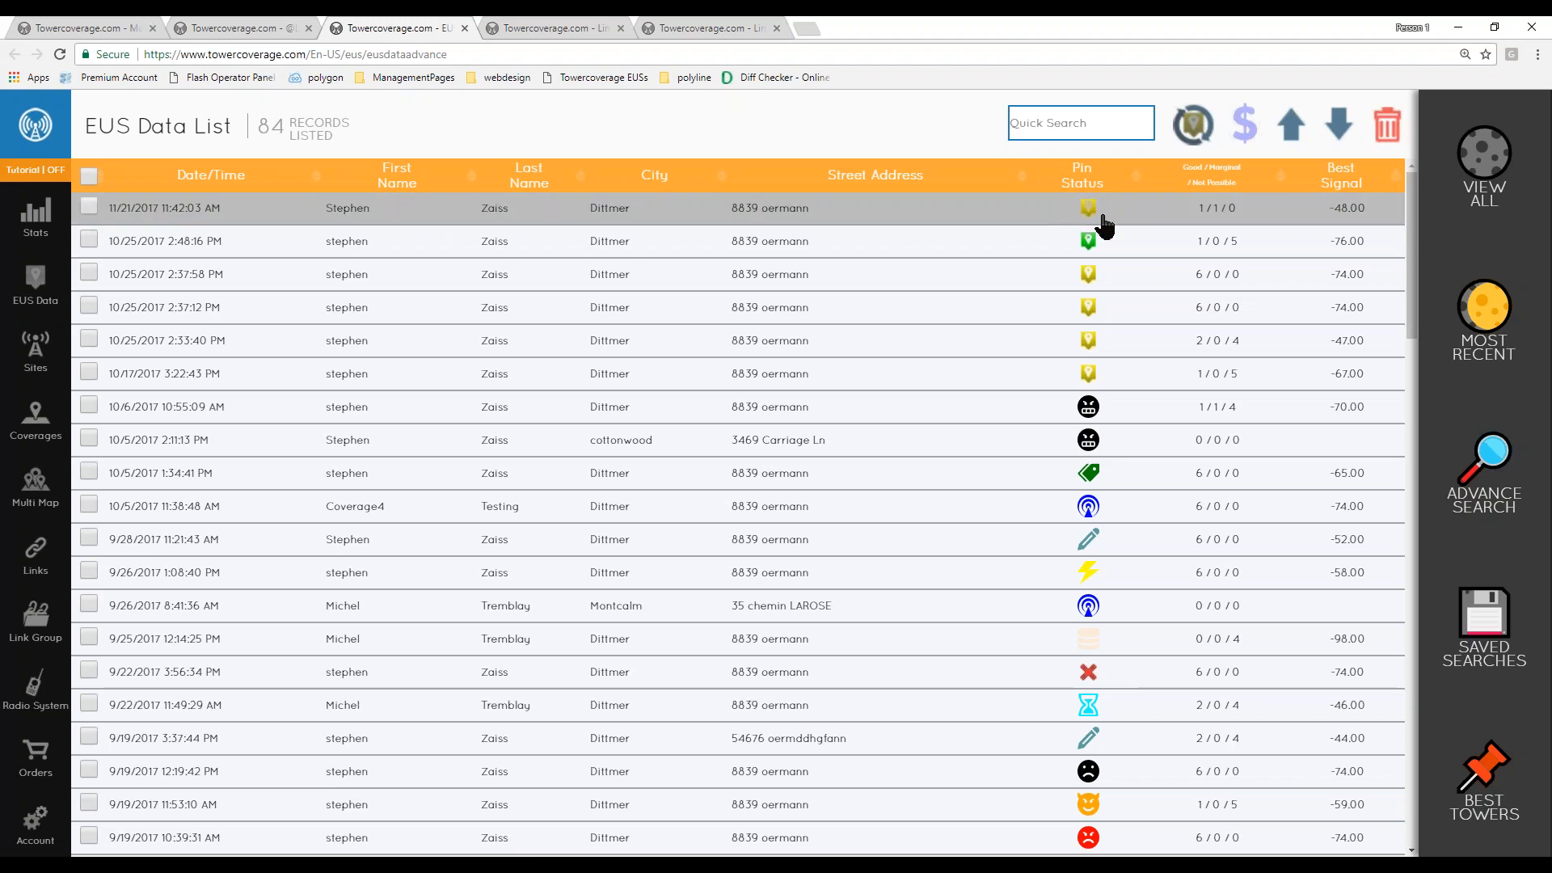
click(738, 214)
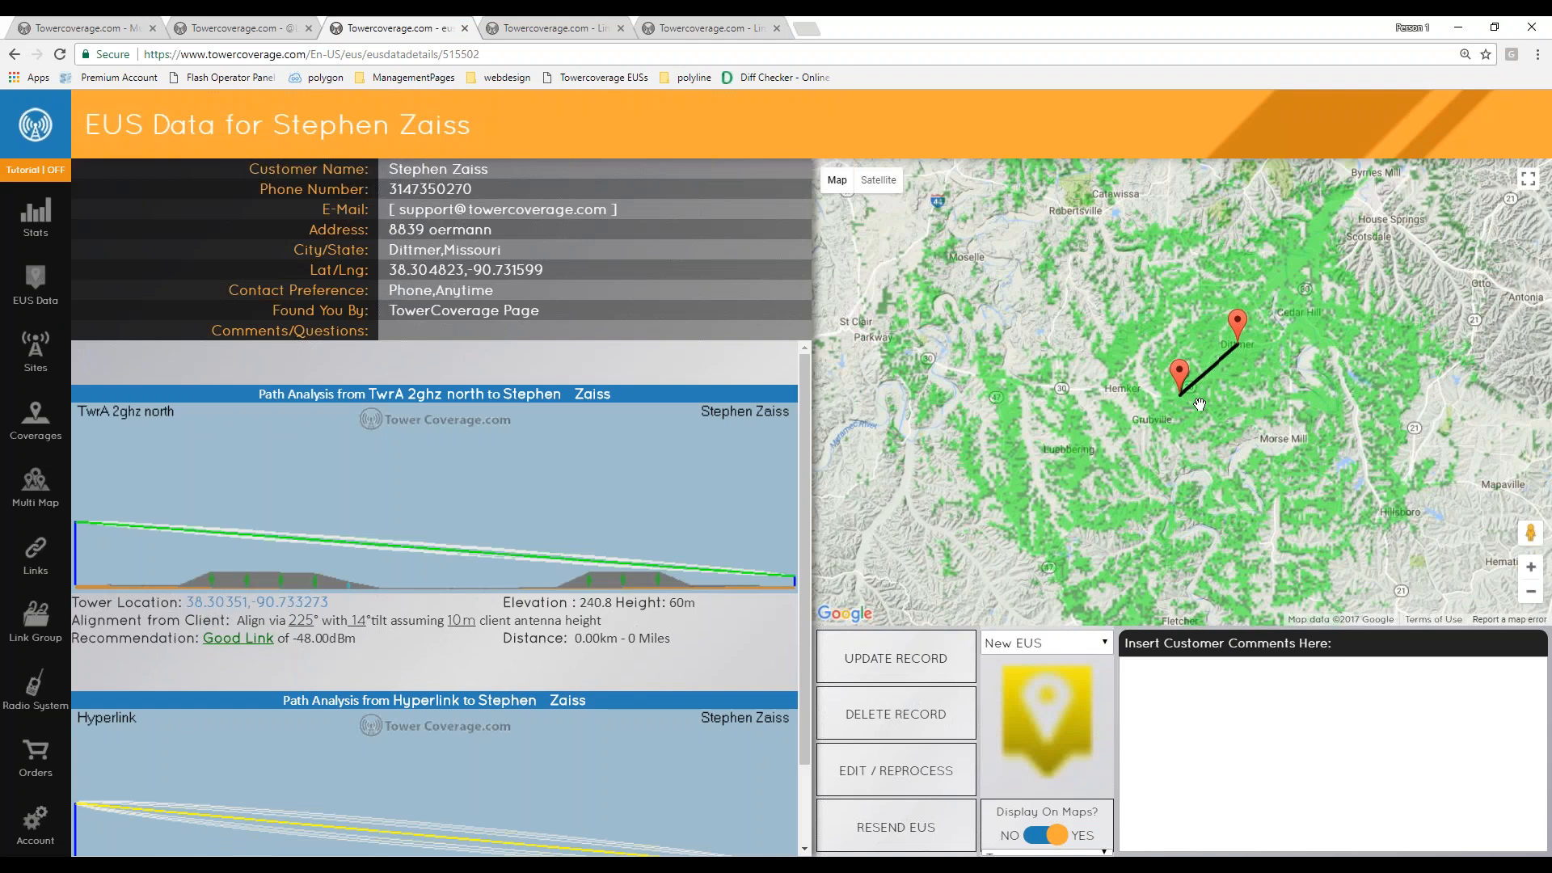
- Scroll through the record's path analyses from each tower
scroll(423, 449, down, 1)
scroll(458, 570, up, 1)
scroll(472, 570, down, 1)
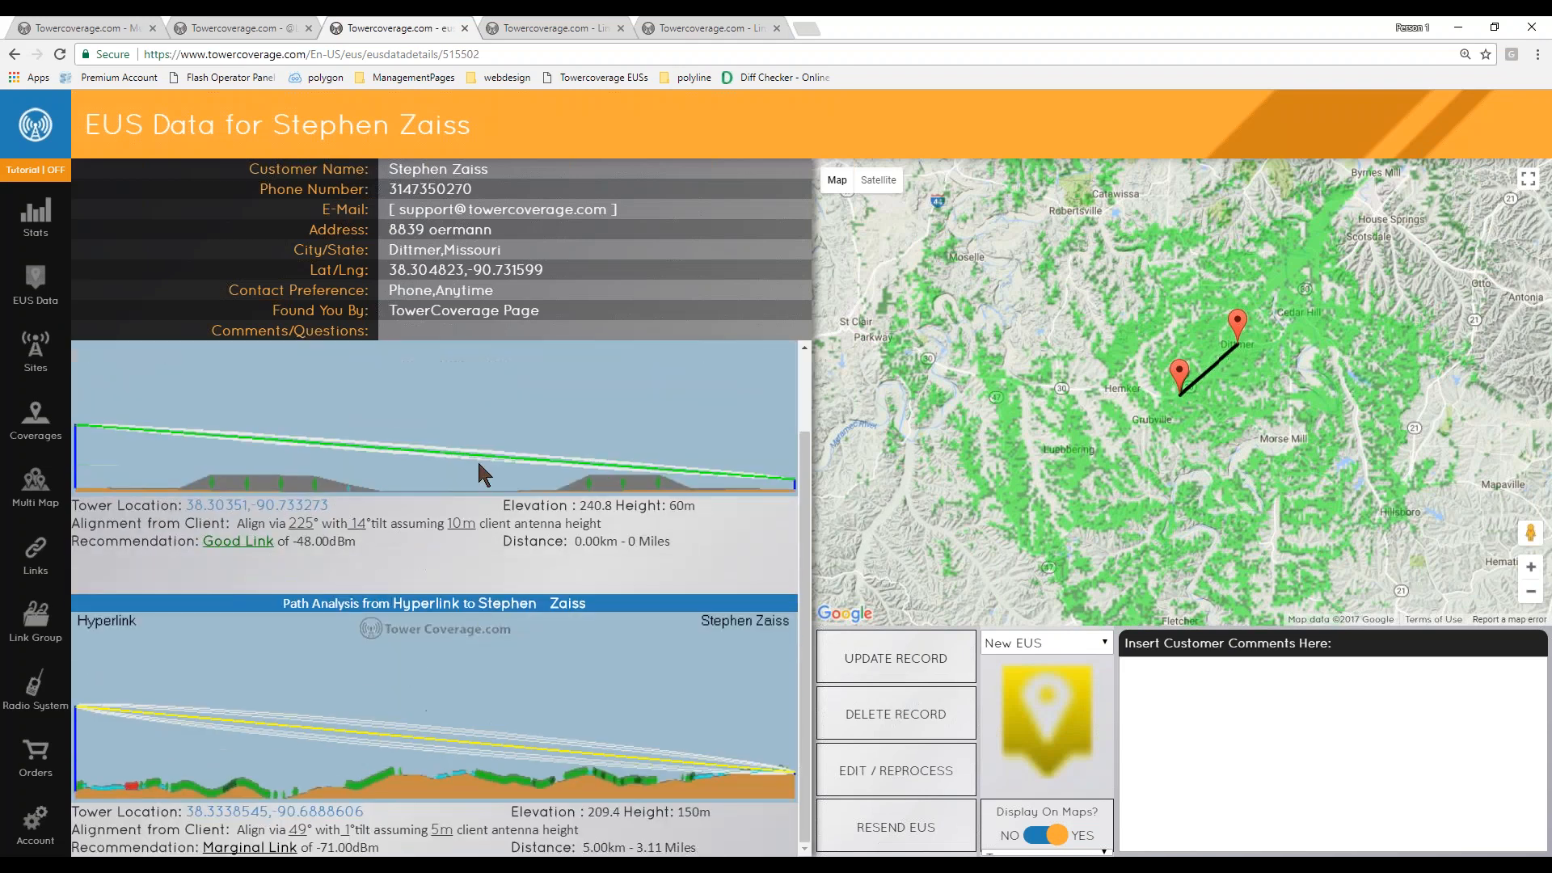
- Set the submission record's pin status to No Service
scroll(436, 651, up, 1)
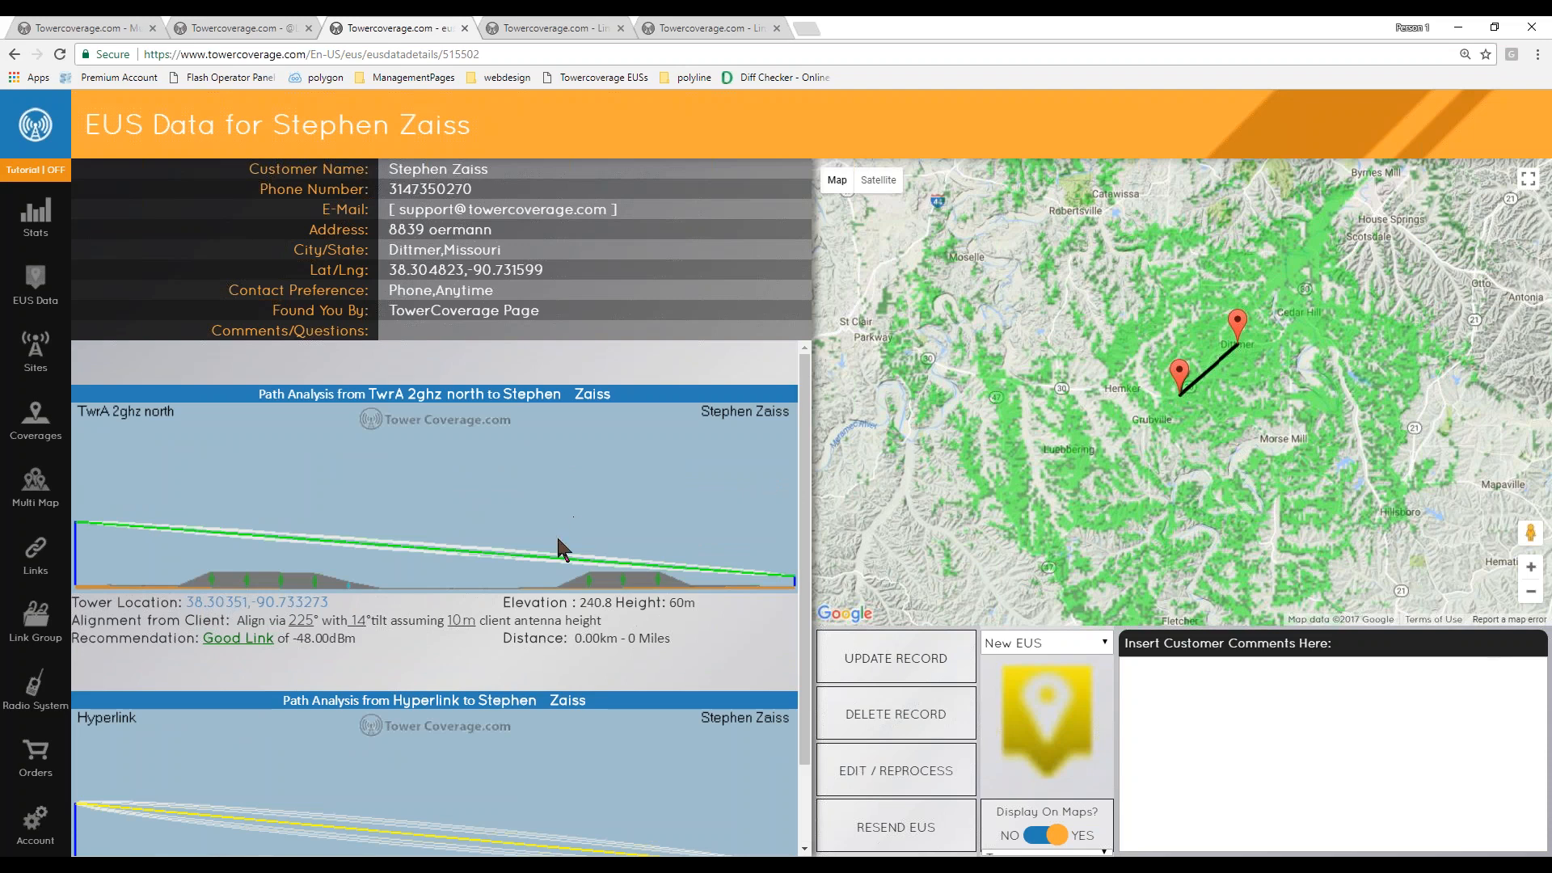
scroll(553, 537, down, 1)
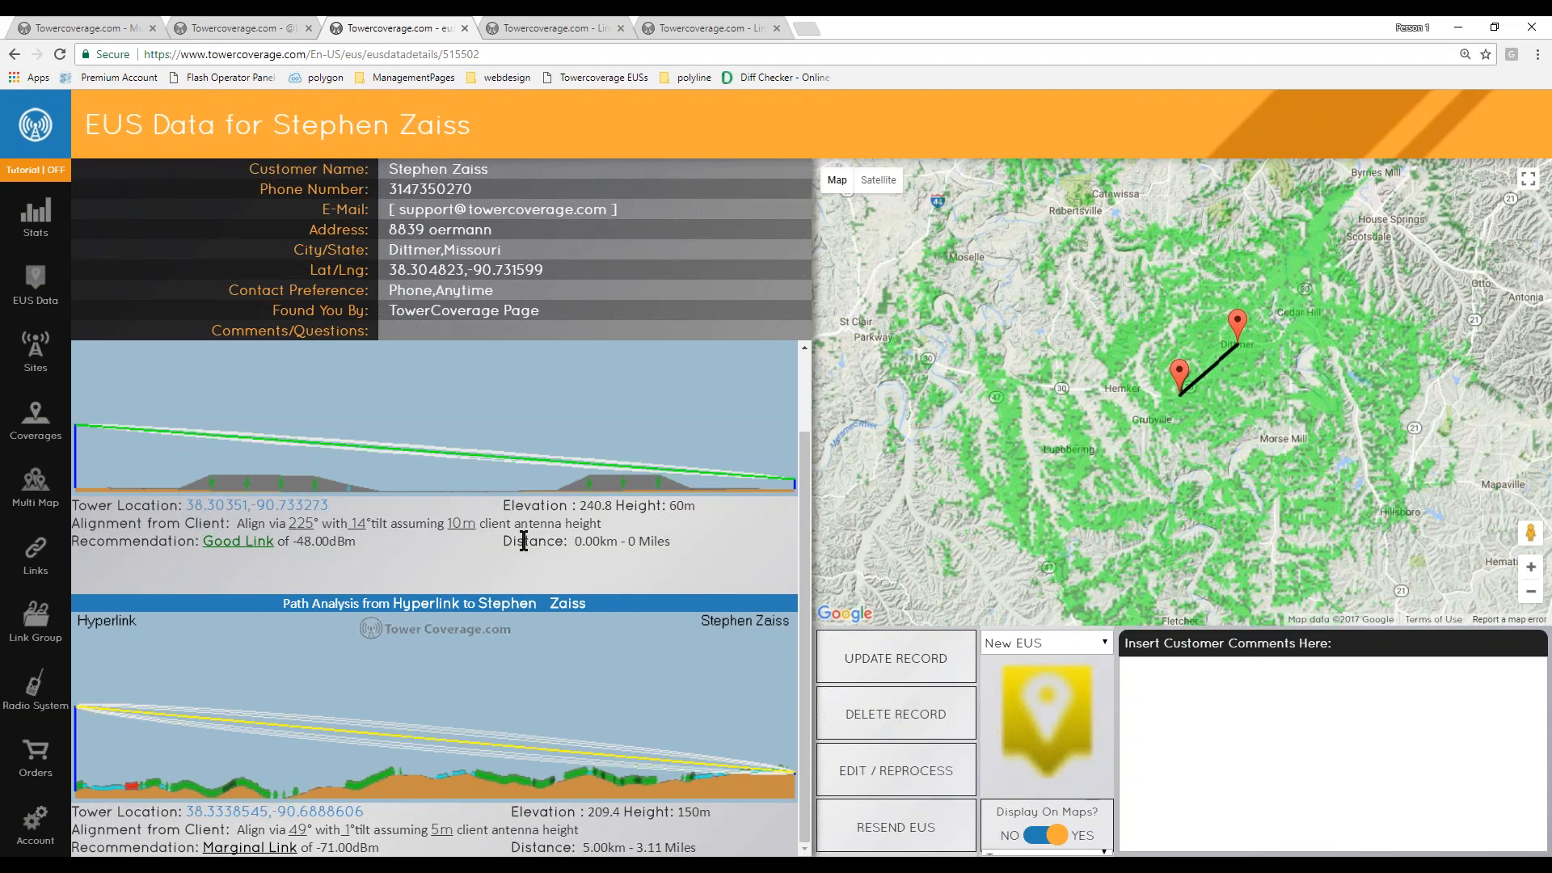
scroll(524, 541, up, 2)
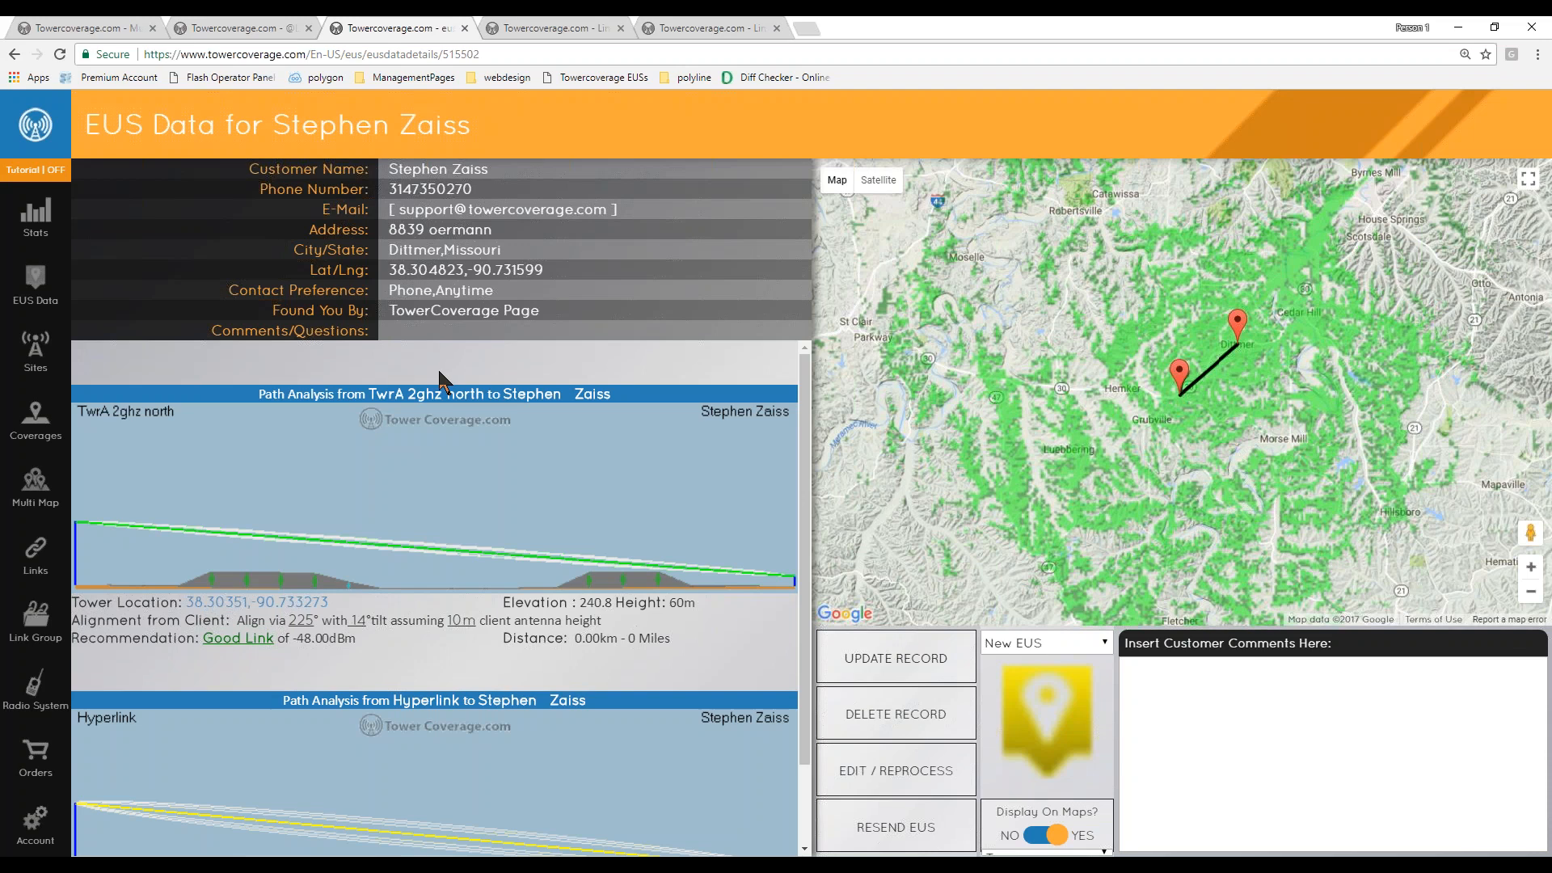
scroll(475, 498, down, 1)
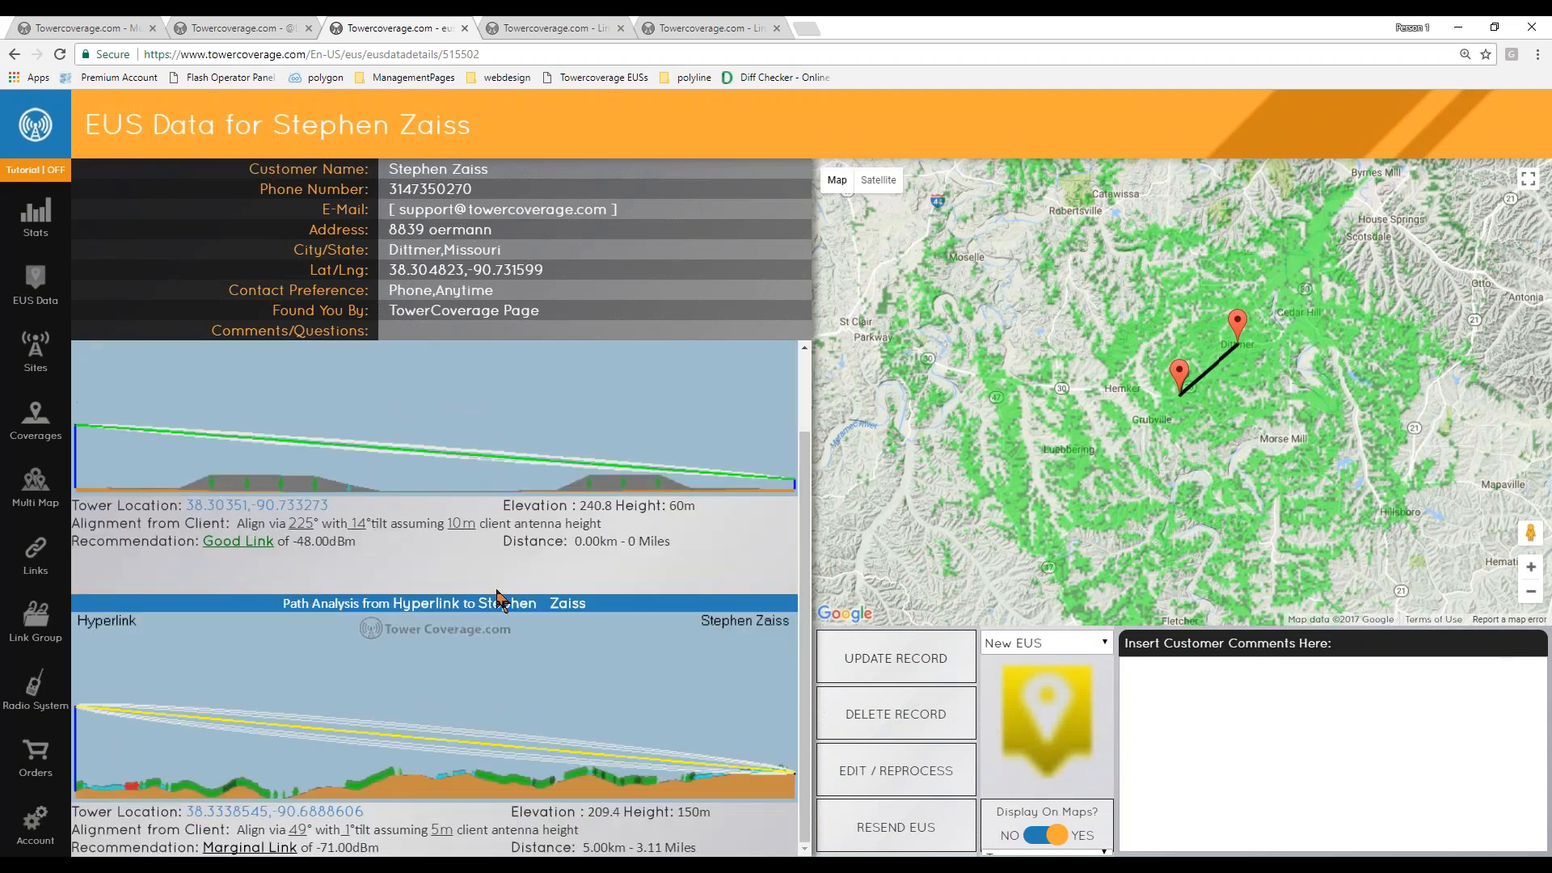
drag(198, 542, 345, 542)
click(578, 522)
click(1196, 687)
click(1065, 659)
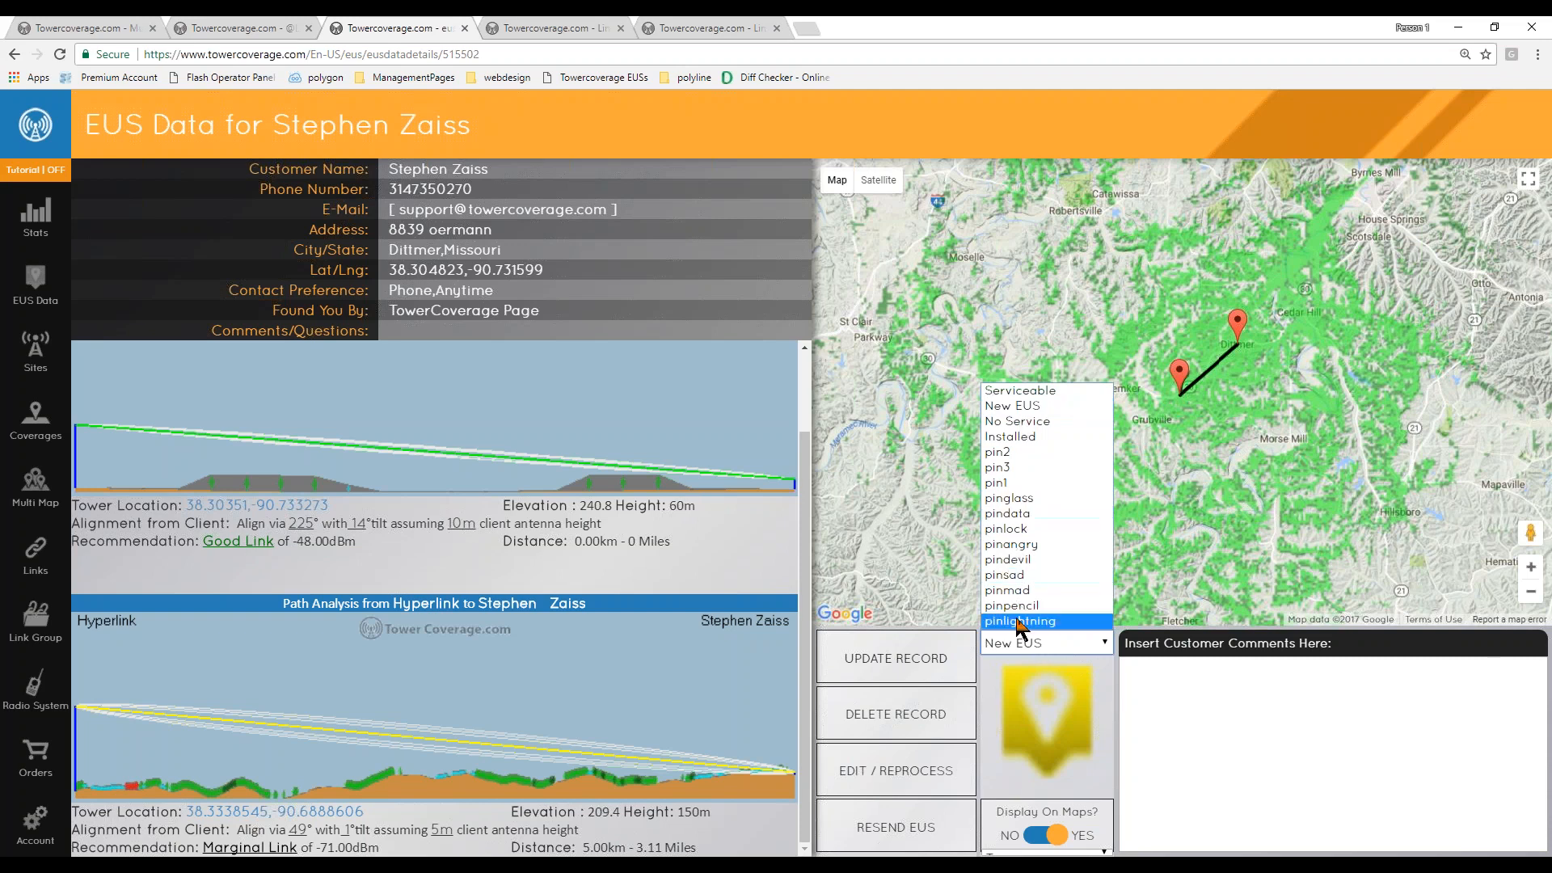
click(1021, 421)
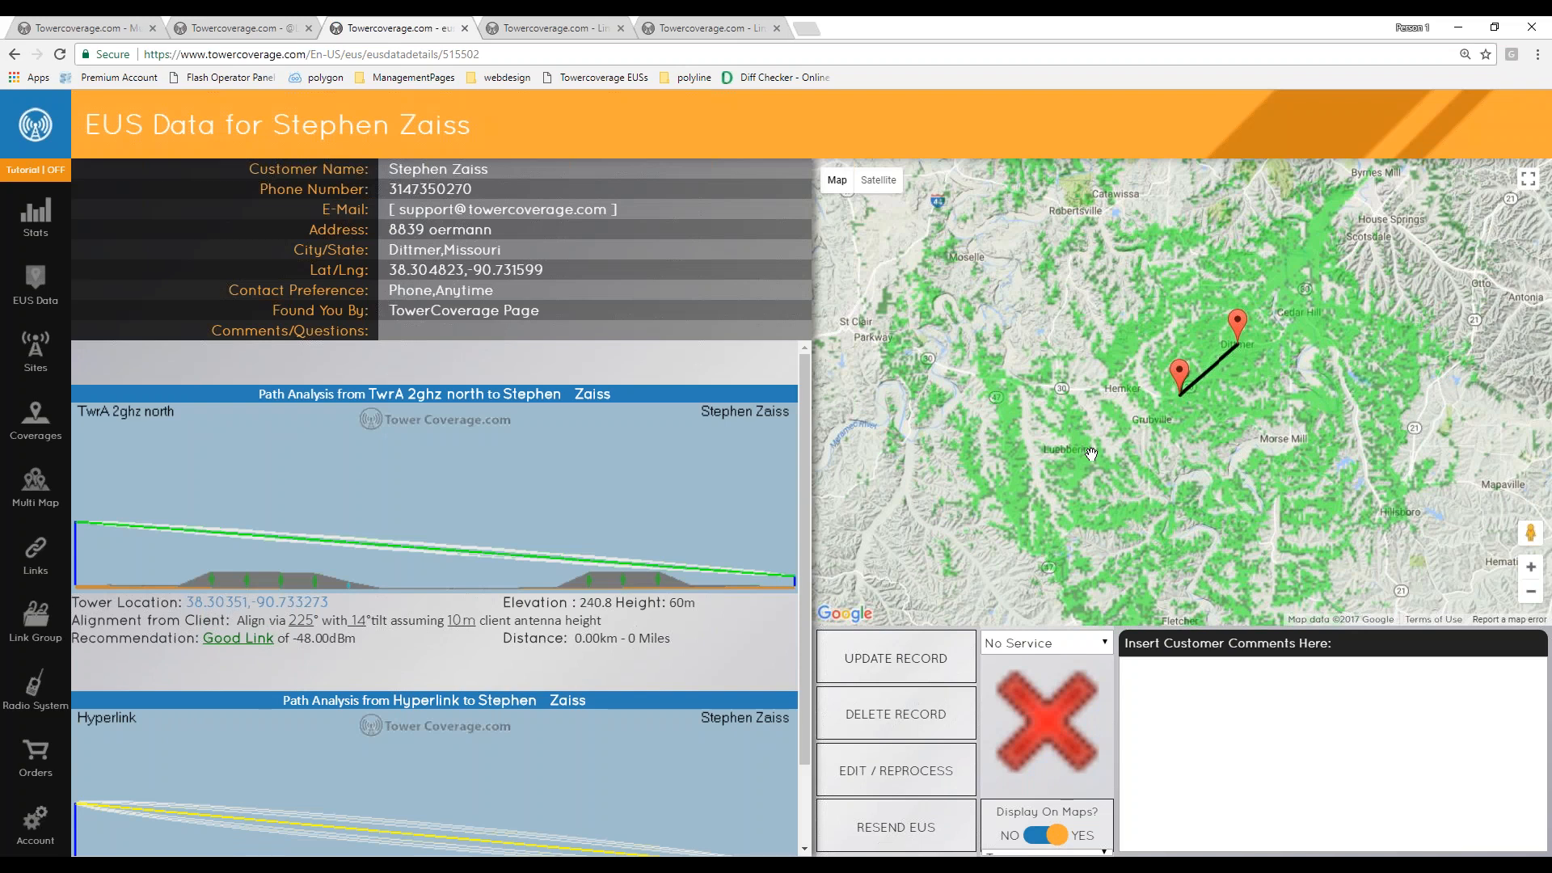
- Return to the MapAll map, show the EUS data pins and zoom in to the new submission's pin
click(76, 29)
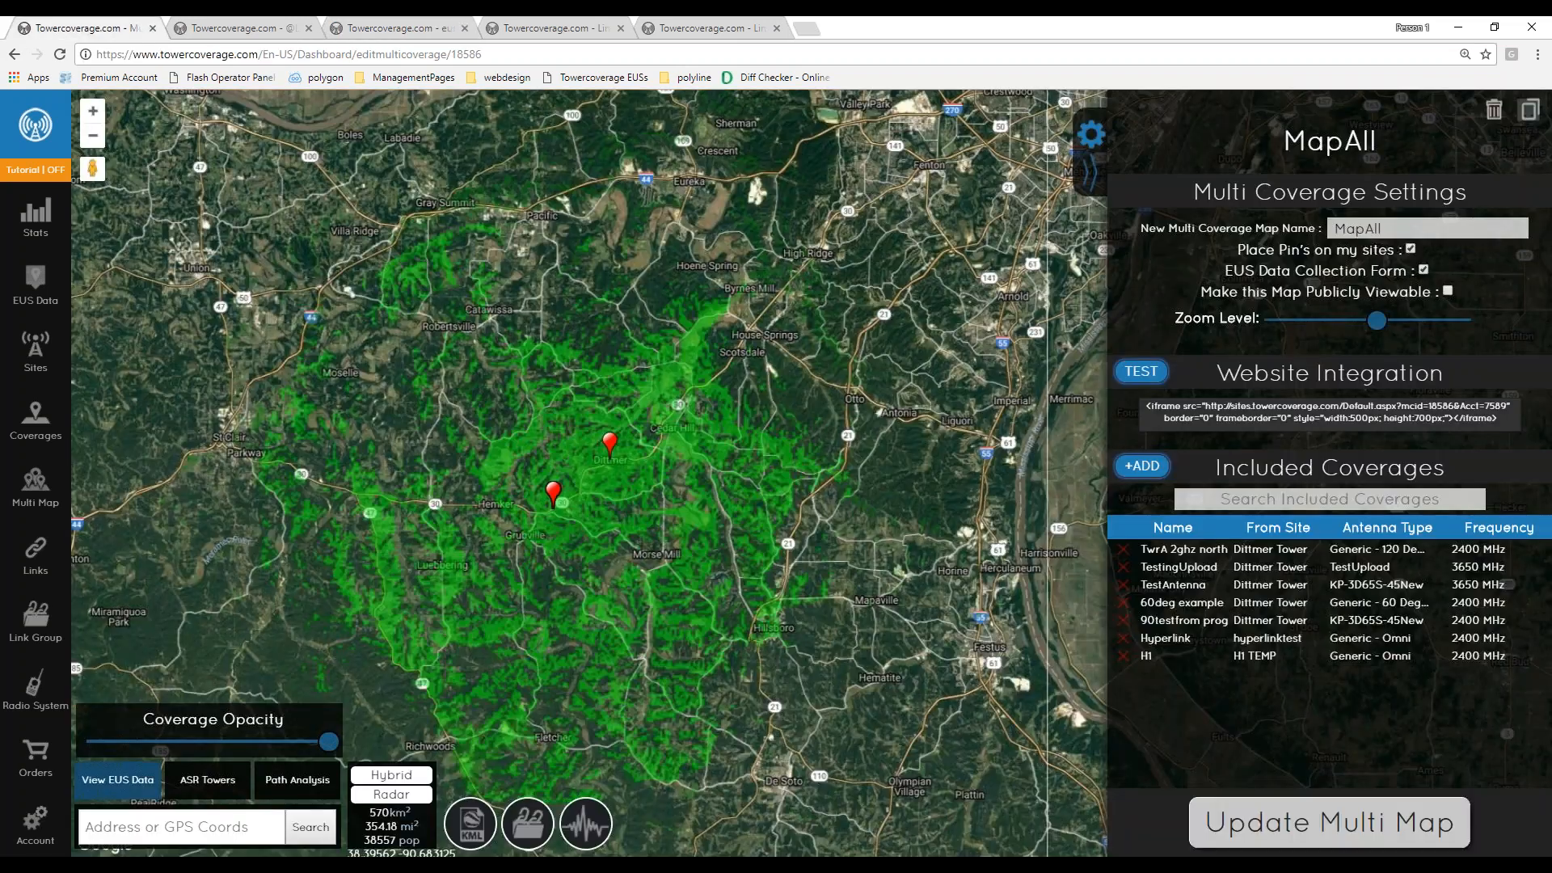
click(122, 781)
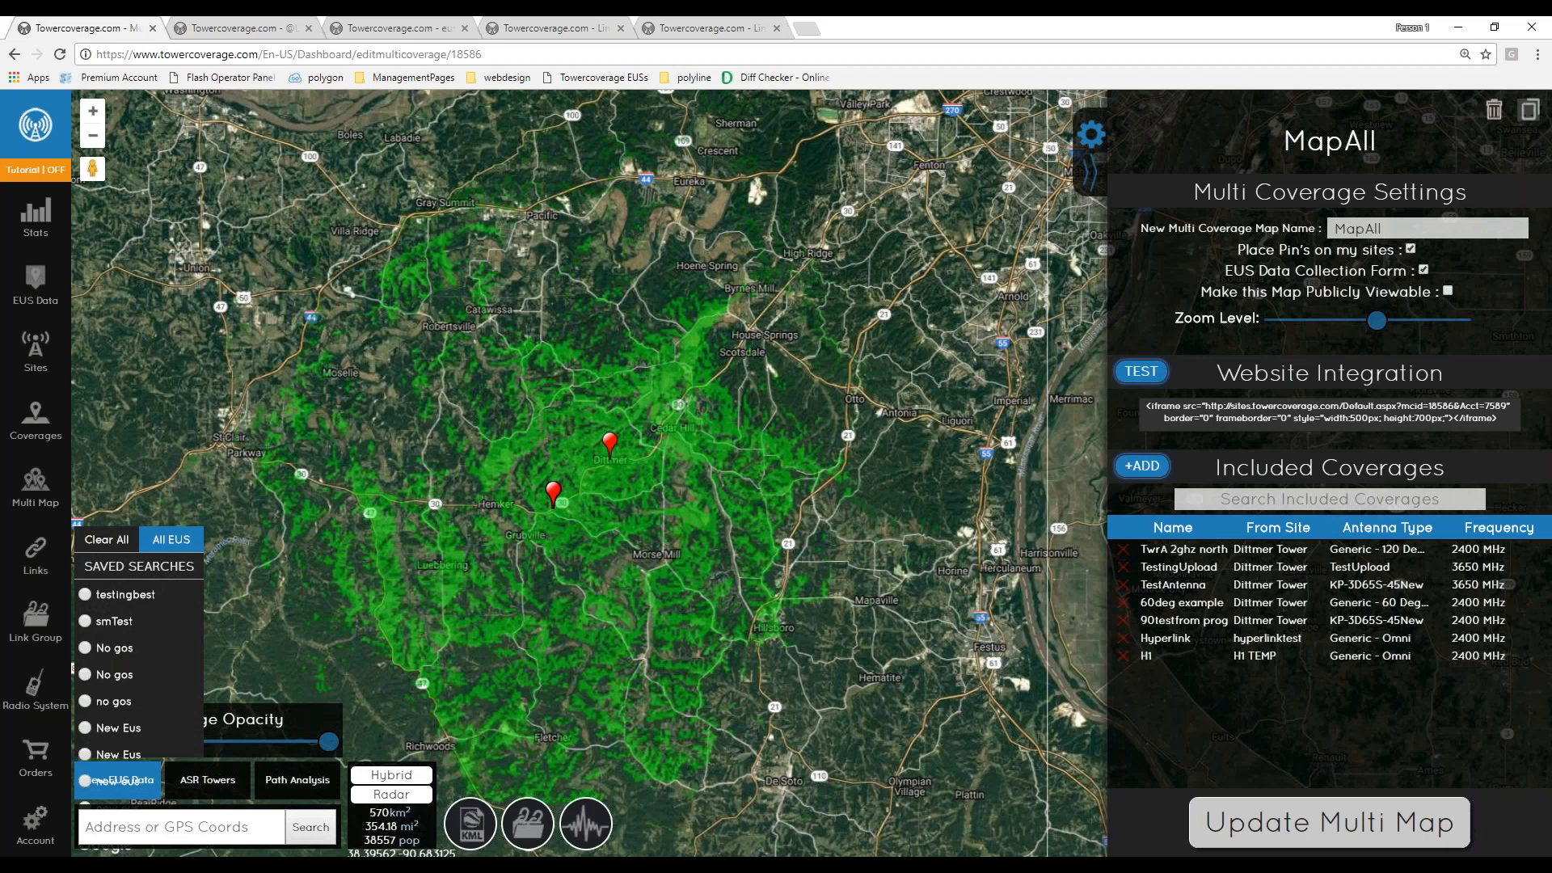
scroll(539, 510, up, 1)
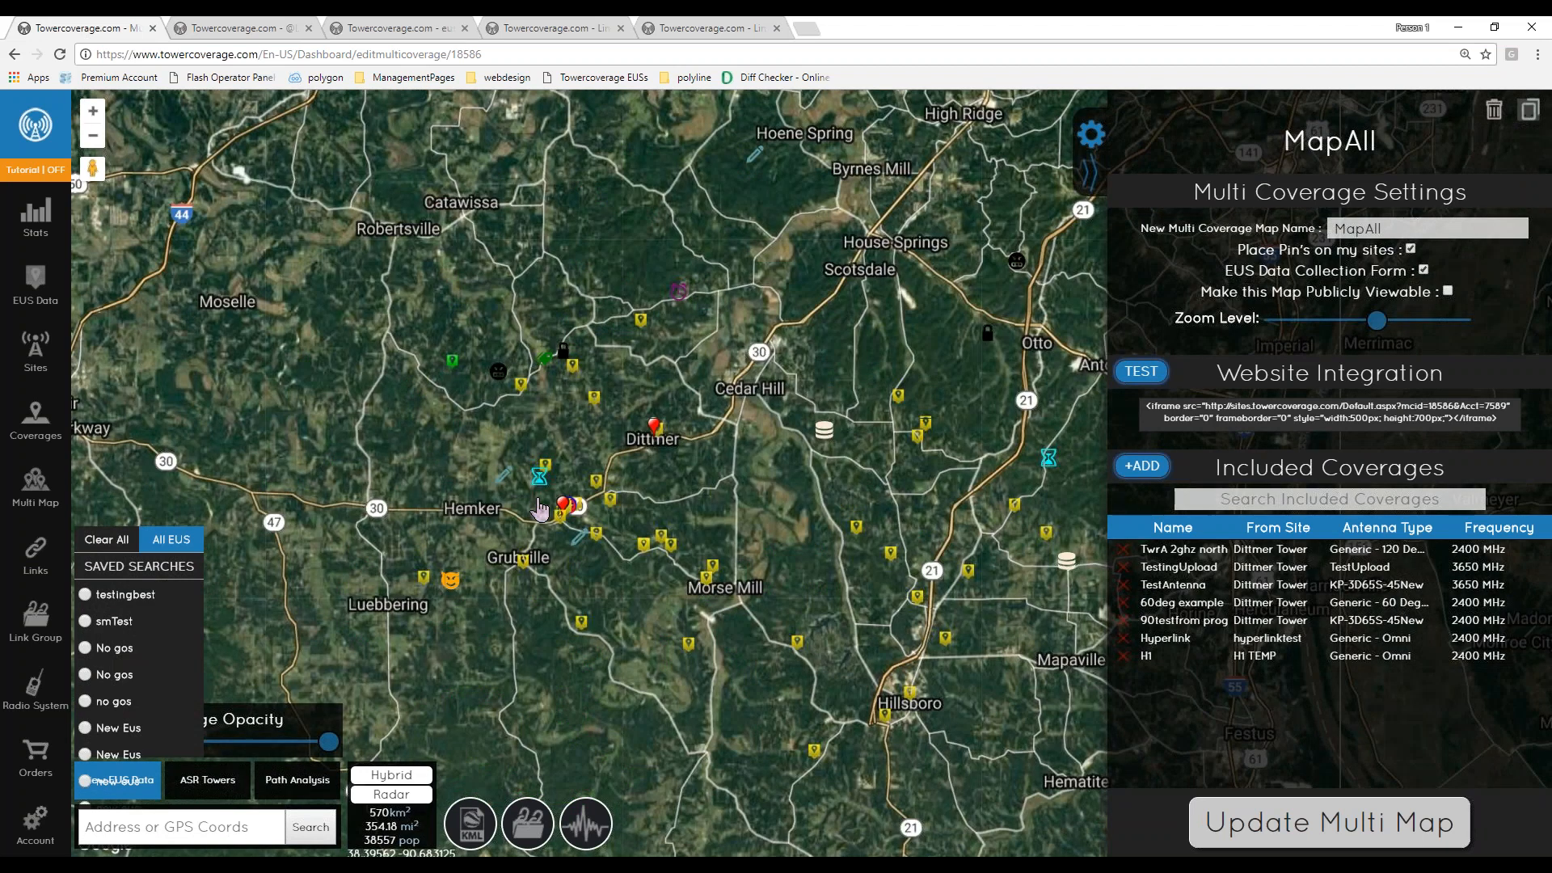
scroll(540, 509, up, 1)
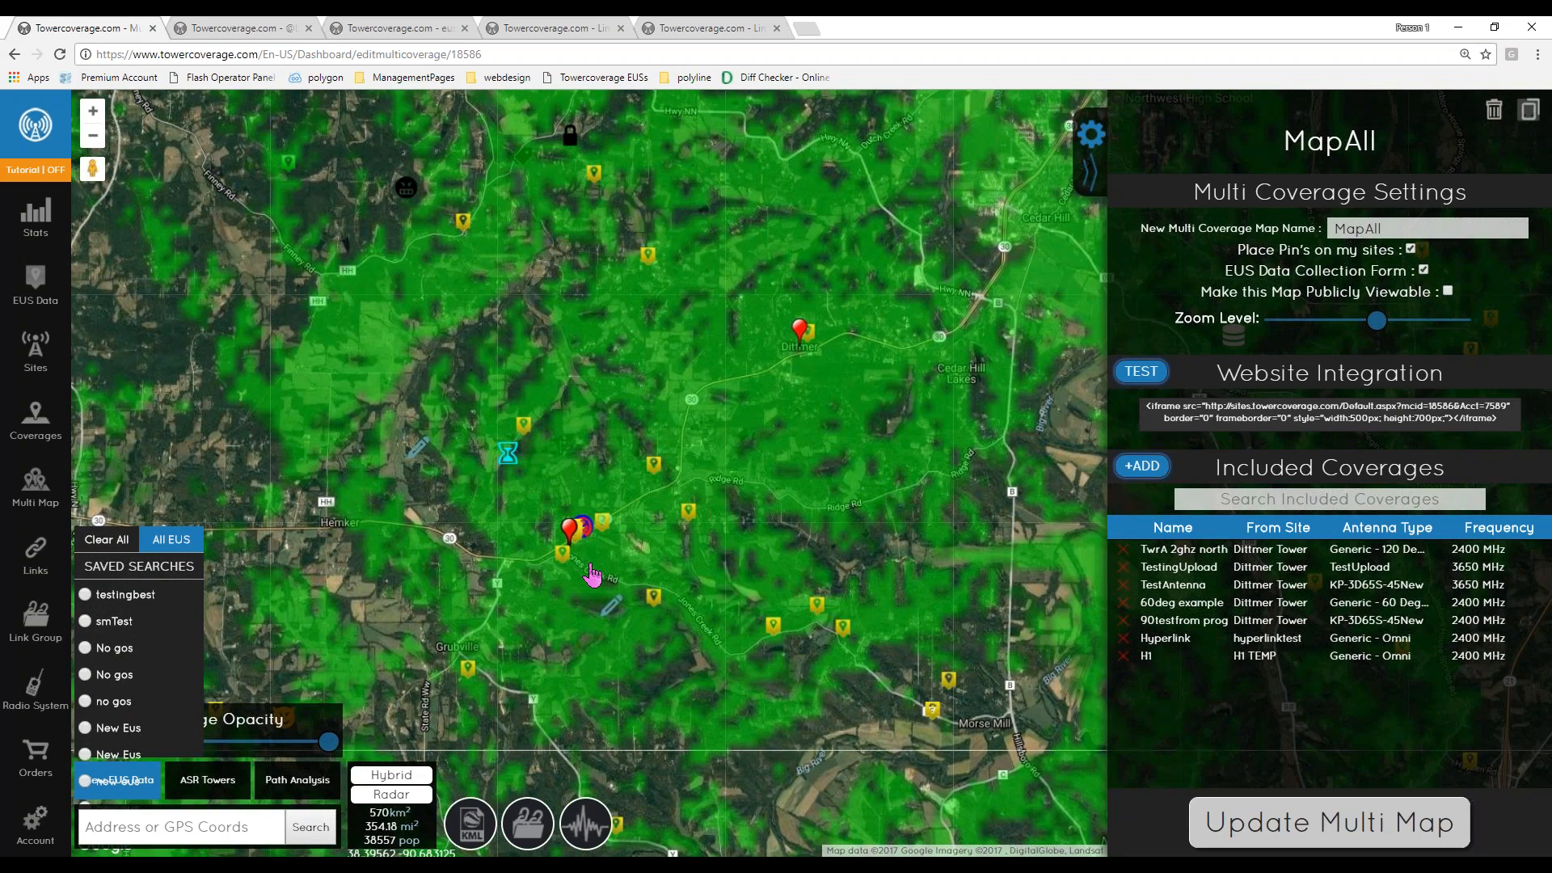
scroll(586, 566, up, 2)
scroll(576, 549, up, 1)
scroll(543, 534, up, 1)
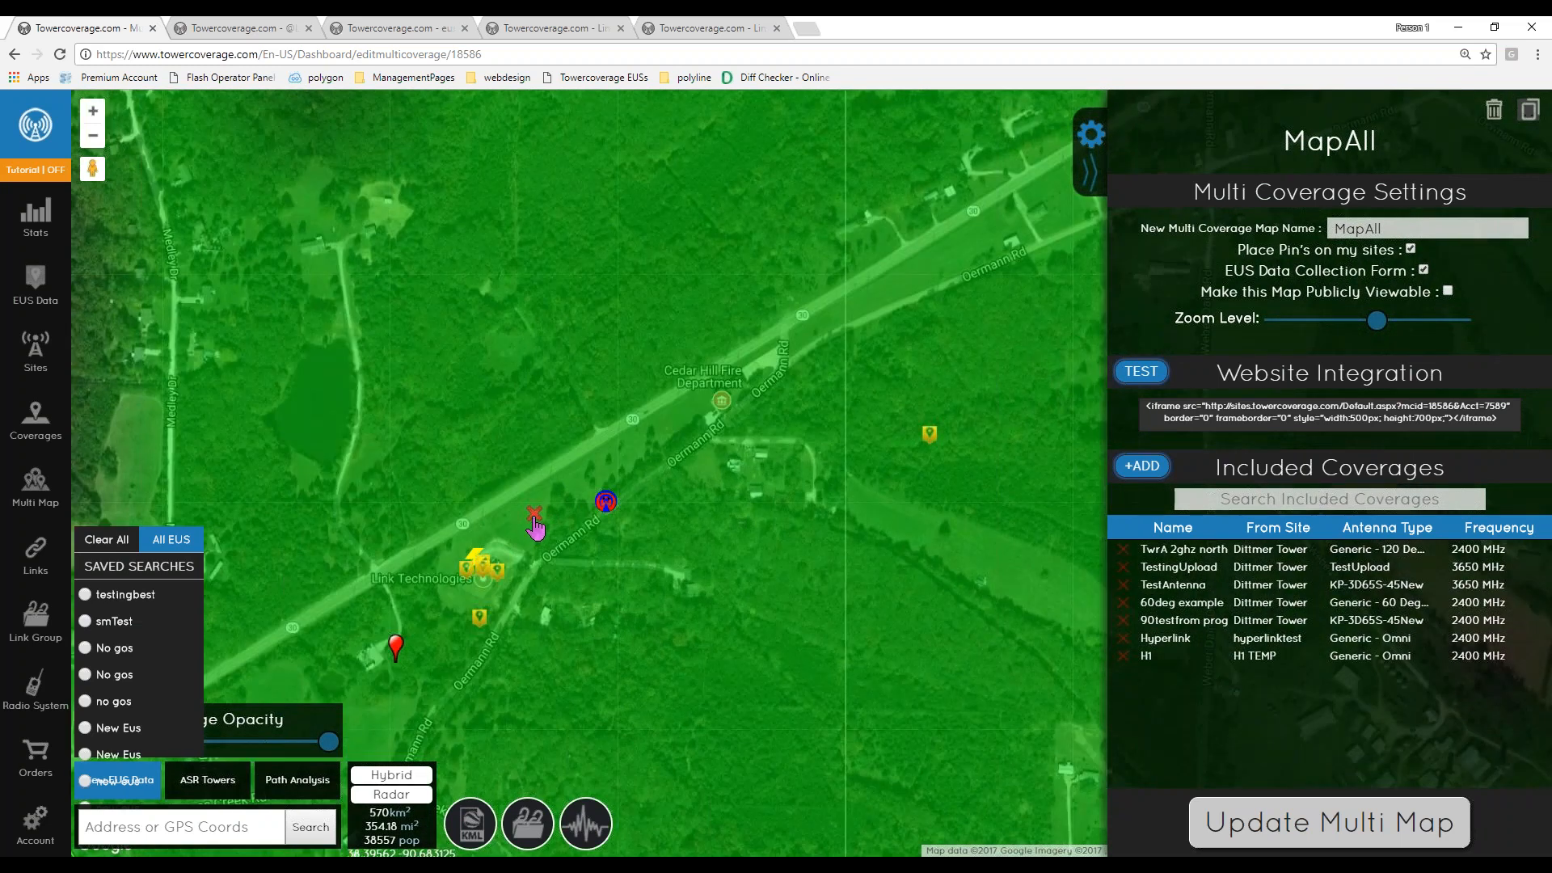
- Open the No Service pin's details popup, then close it
click(534, 516)
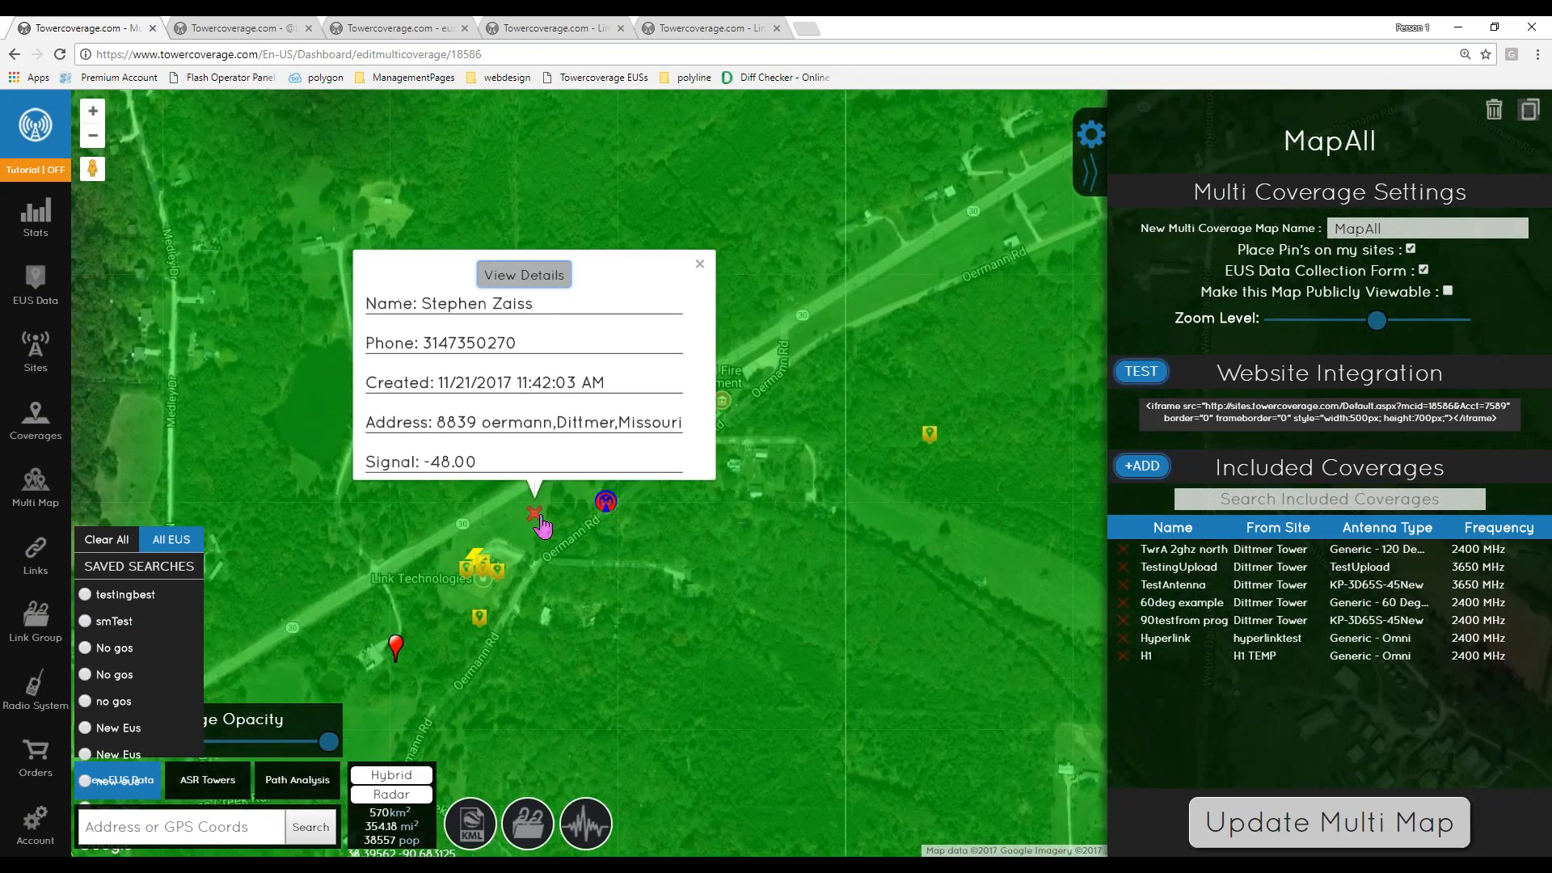
drag(488, 454, 420, 458)
click(485, 458)
click(700, 264)
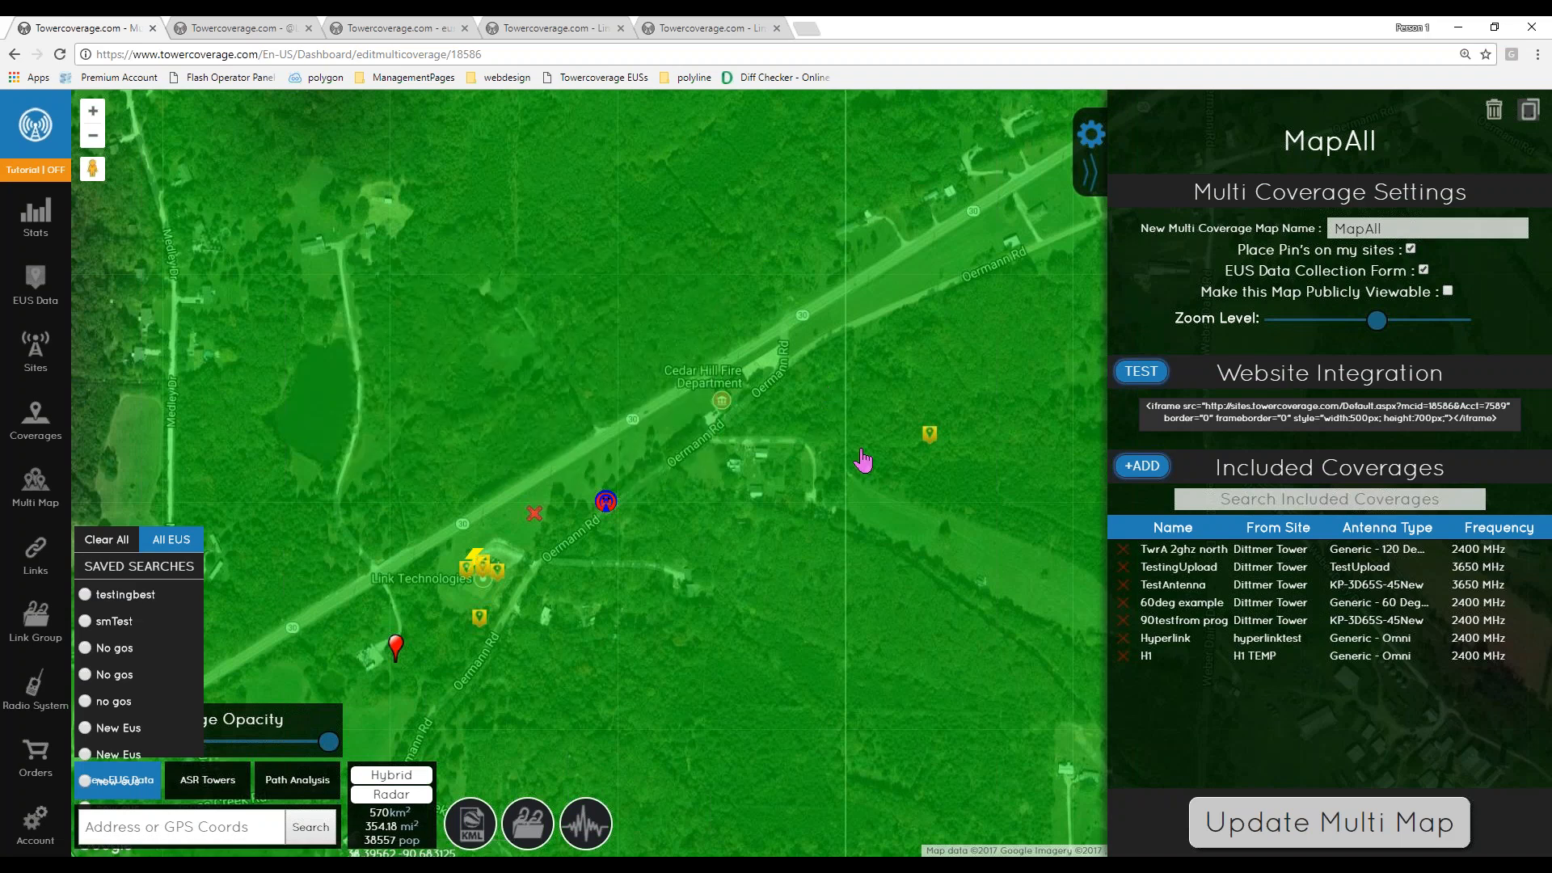
- Pan and zoom around the coverage map to examine the EUS pins near the towers
scroll(859, 450, down, 2)
drag(877, 384, 693, 397)
scroll(693, 397, down, 1)
drag(118, 283, 197, 340)
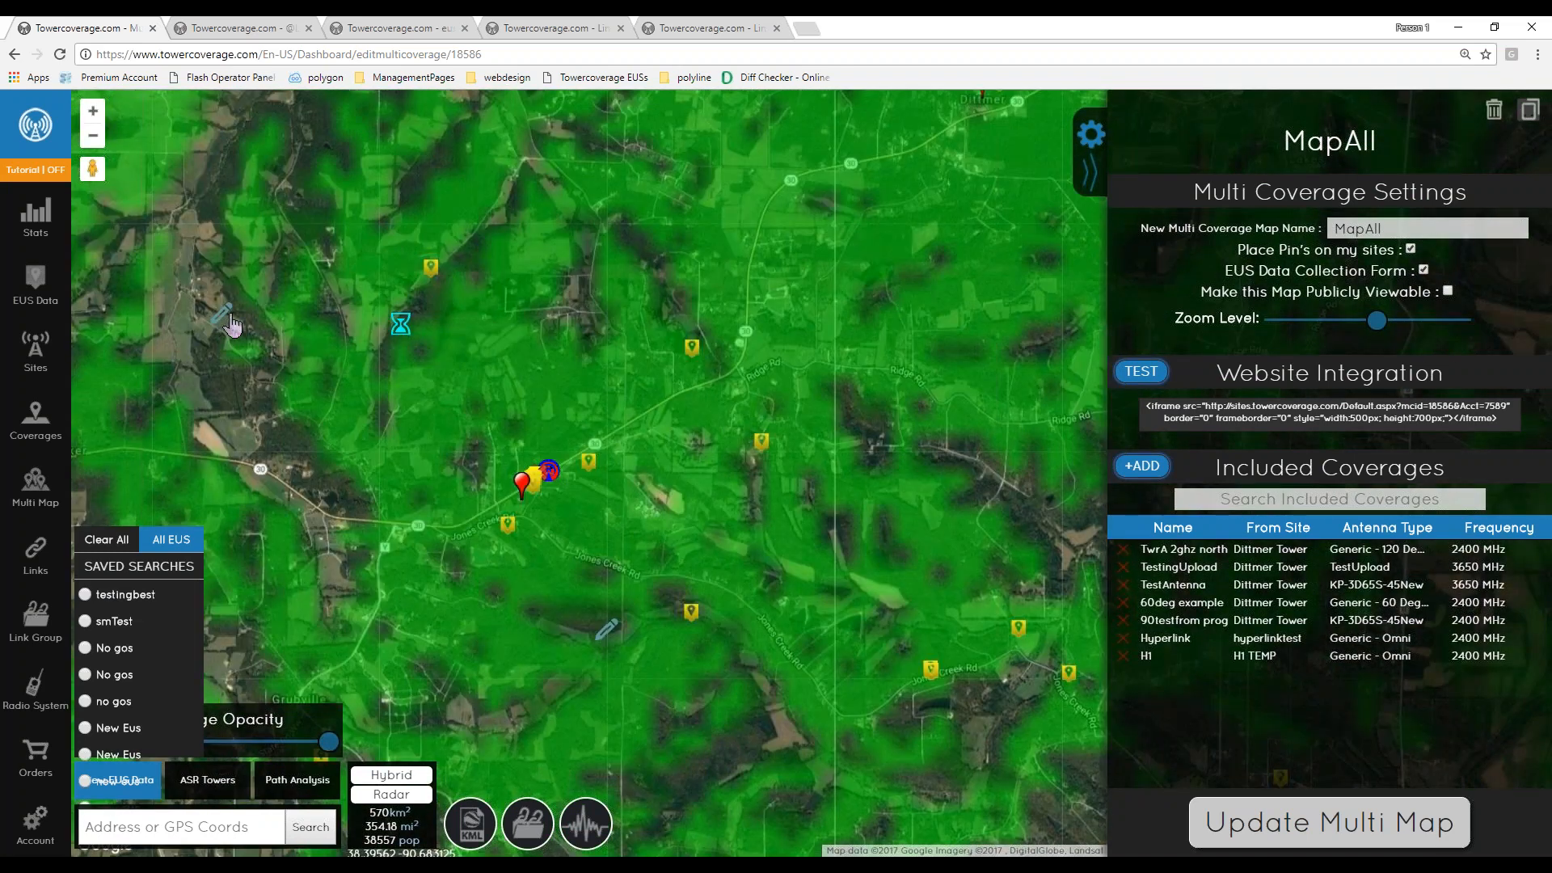
drag(484, 458, 556, 311)
drag(751, 515, 491, 521)
drag(718, 537, 645, 510)
drag(297, 420, 513, 506)
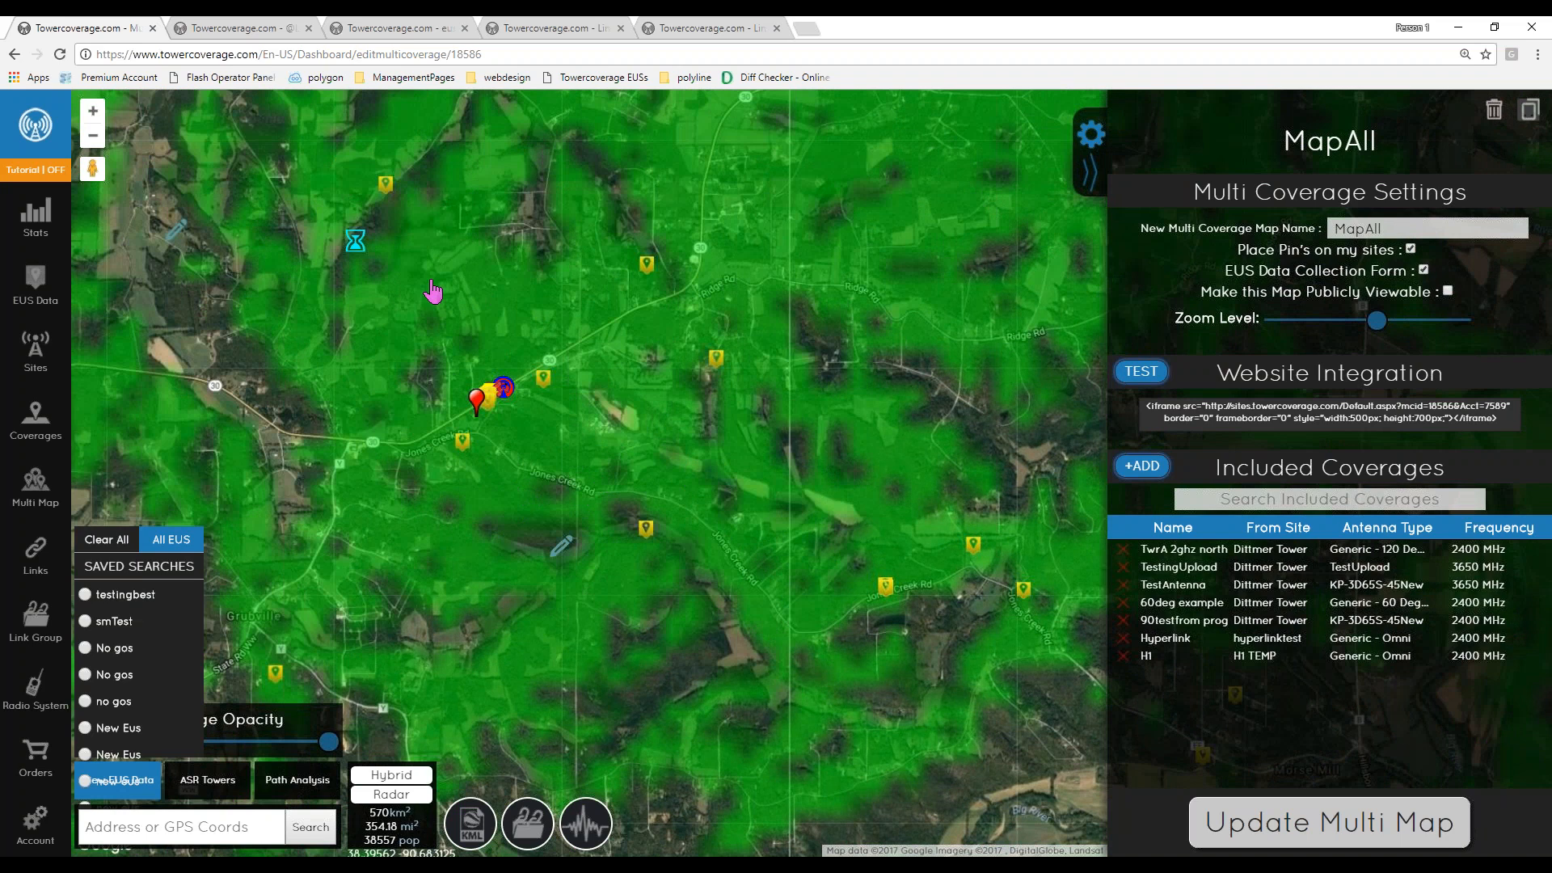
drag(358, 248, 477, 315)
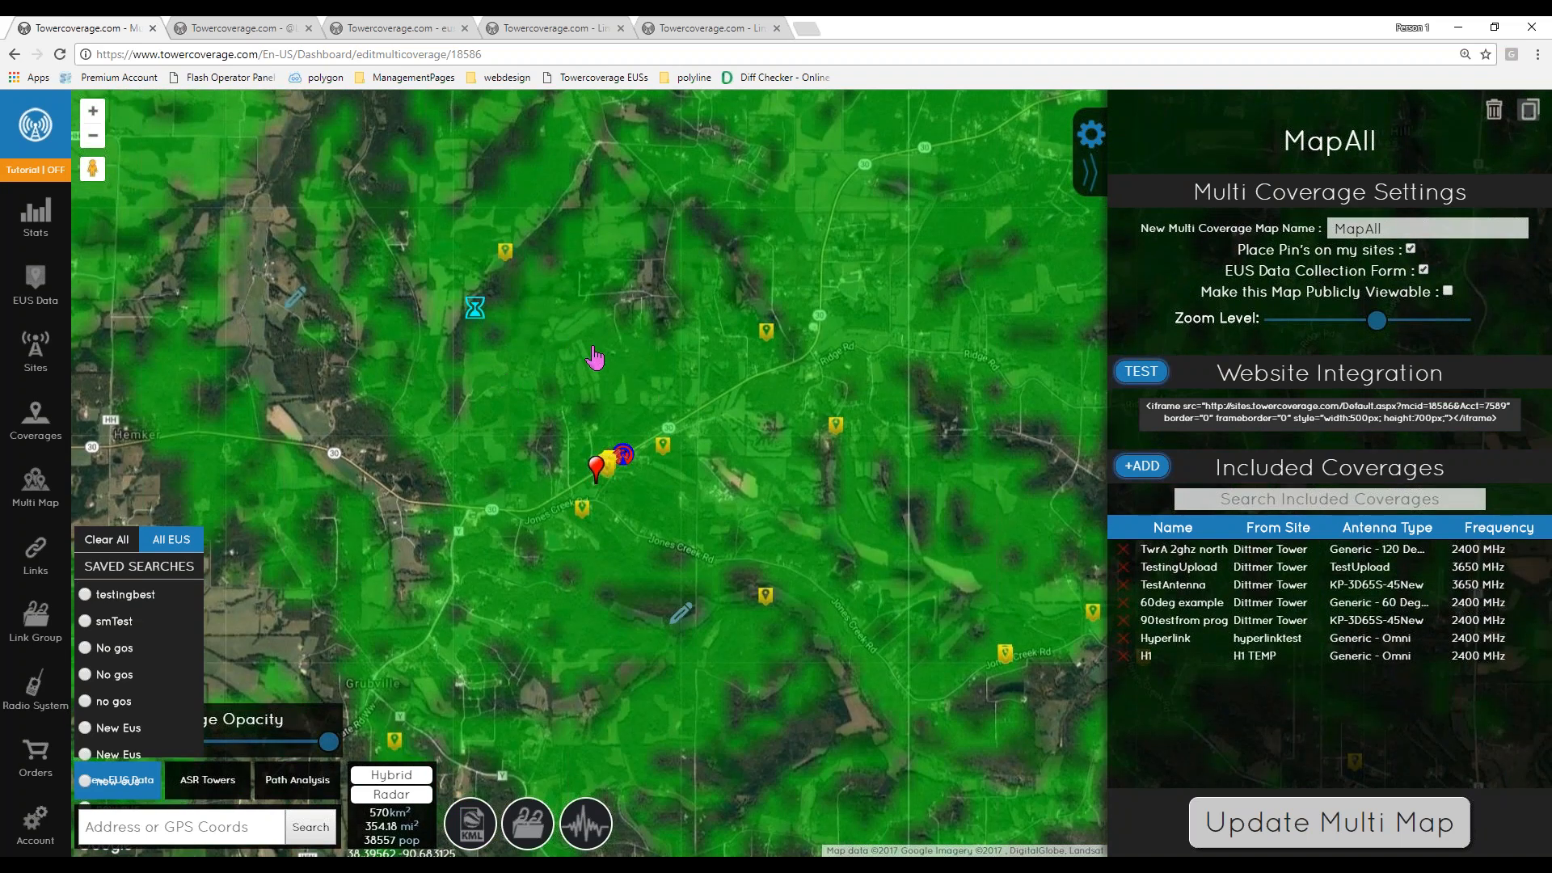
drag(594, 350, 686, 296)
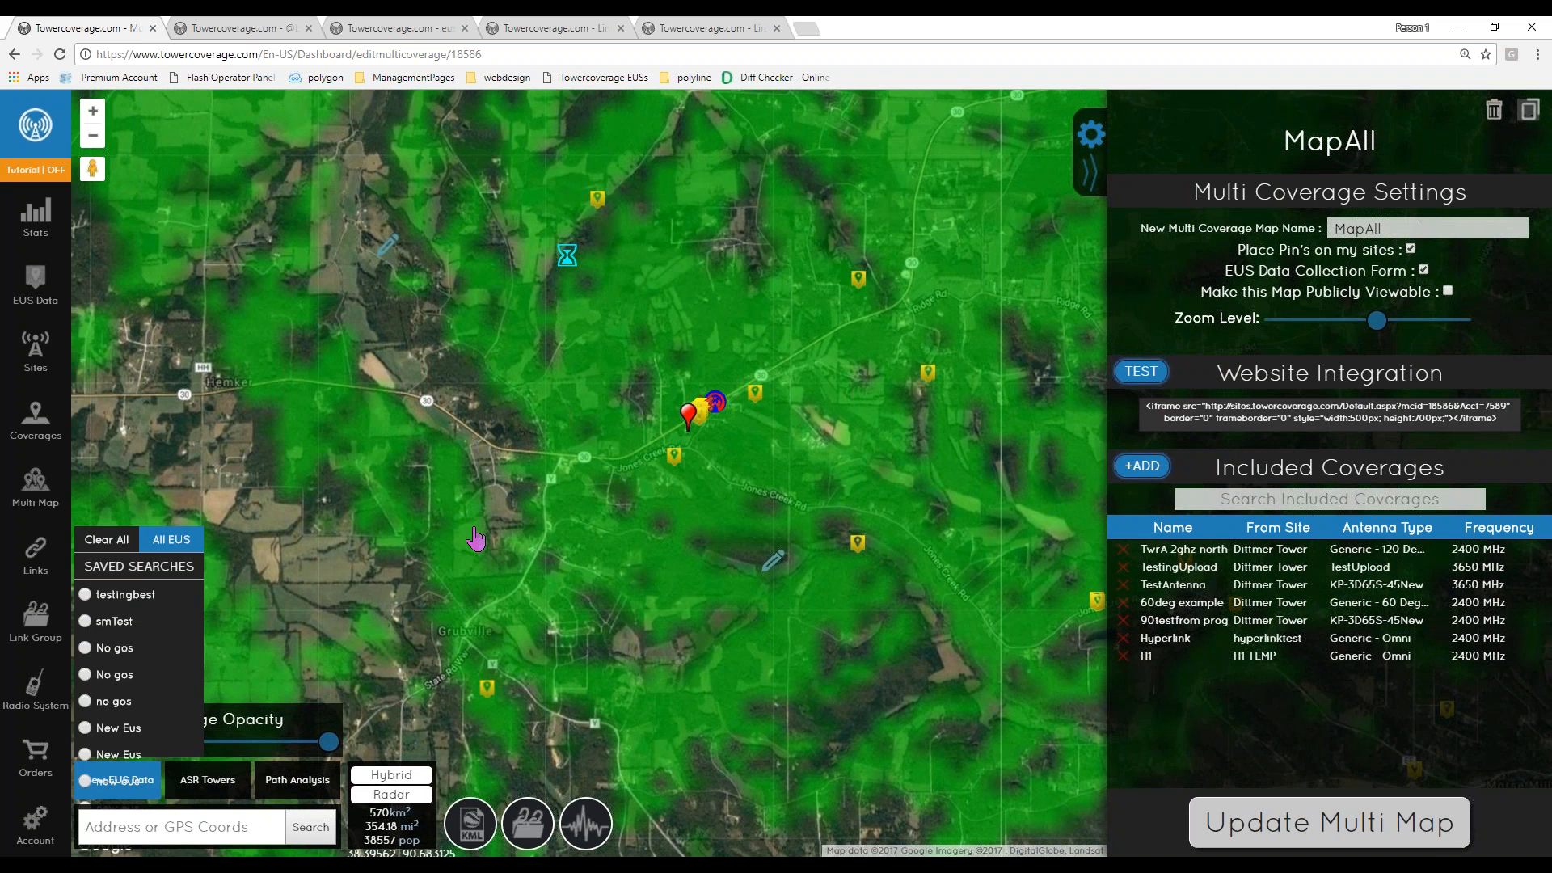
drag(382, 571, 405, 440)
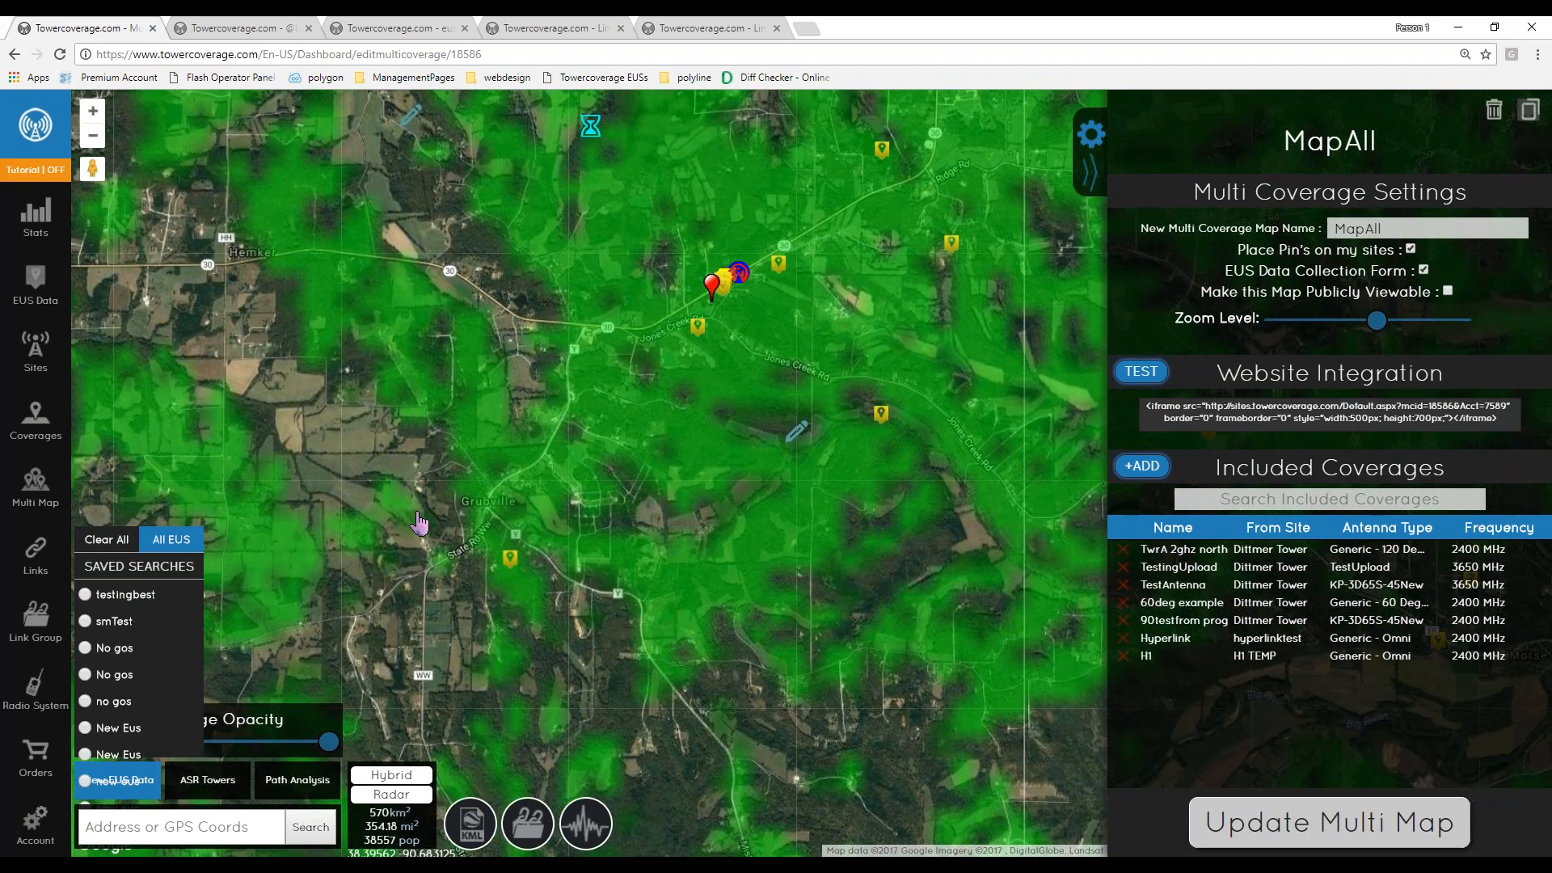
click(441, 583)
- Close the EUS iframe settings tab and open the EUS Data list
click(277, 27)
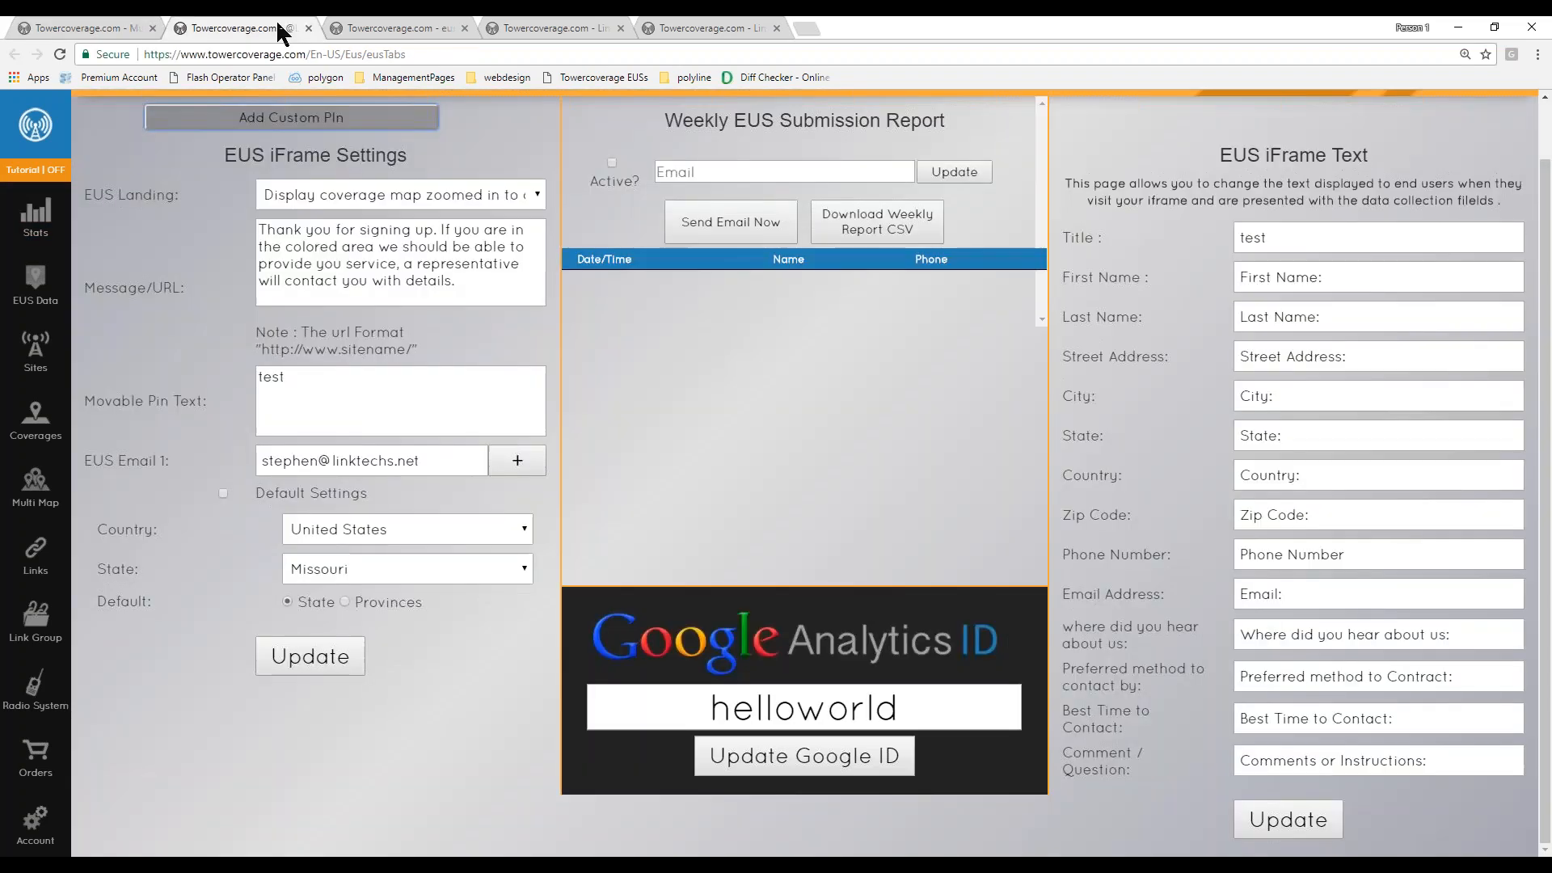
click(309, 24)
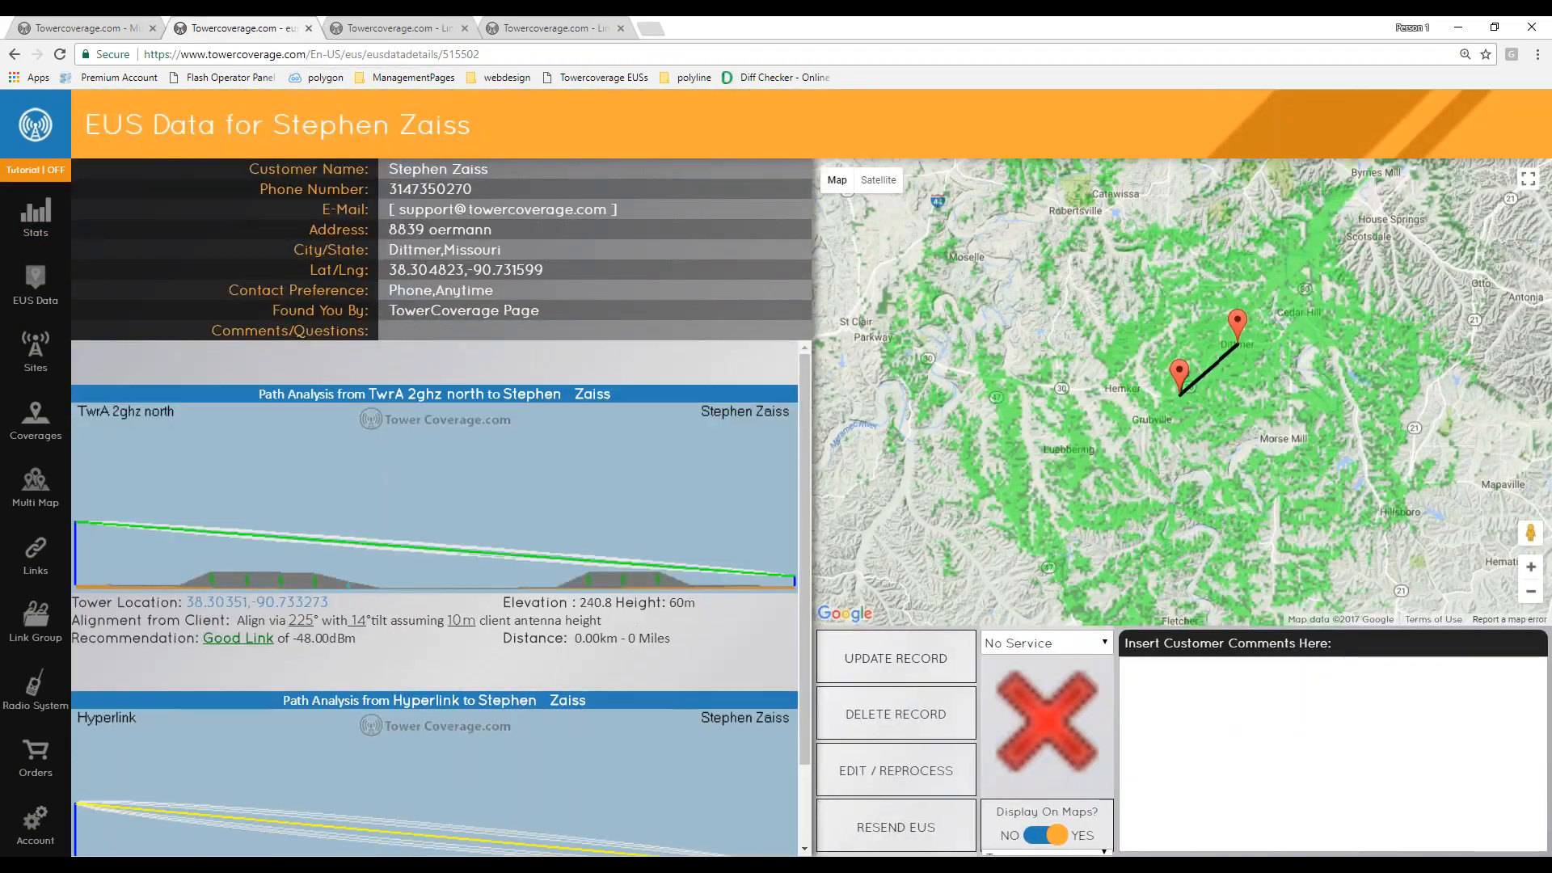
click(36, 283)
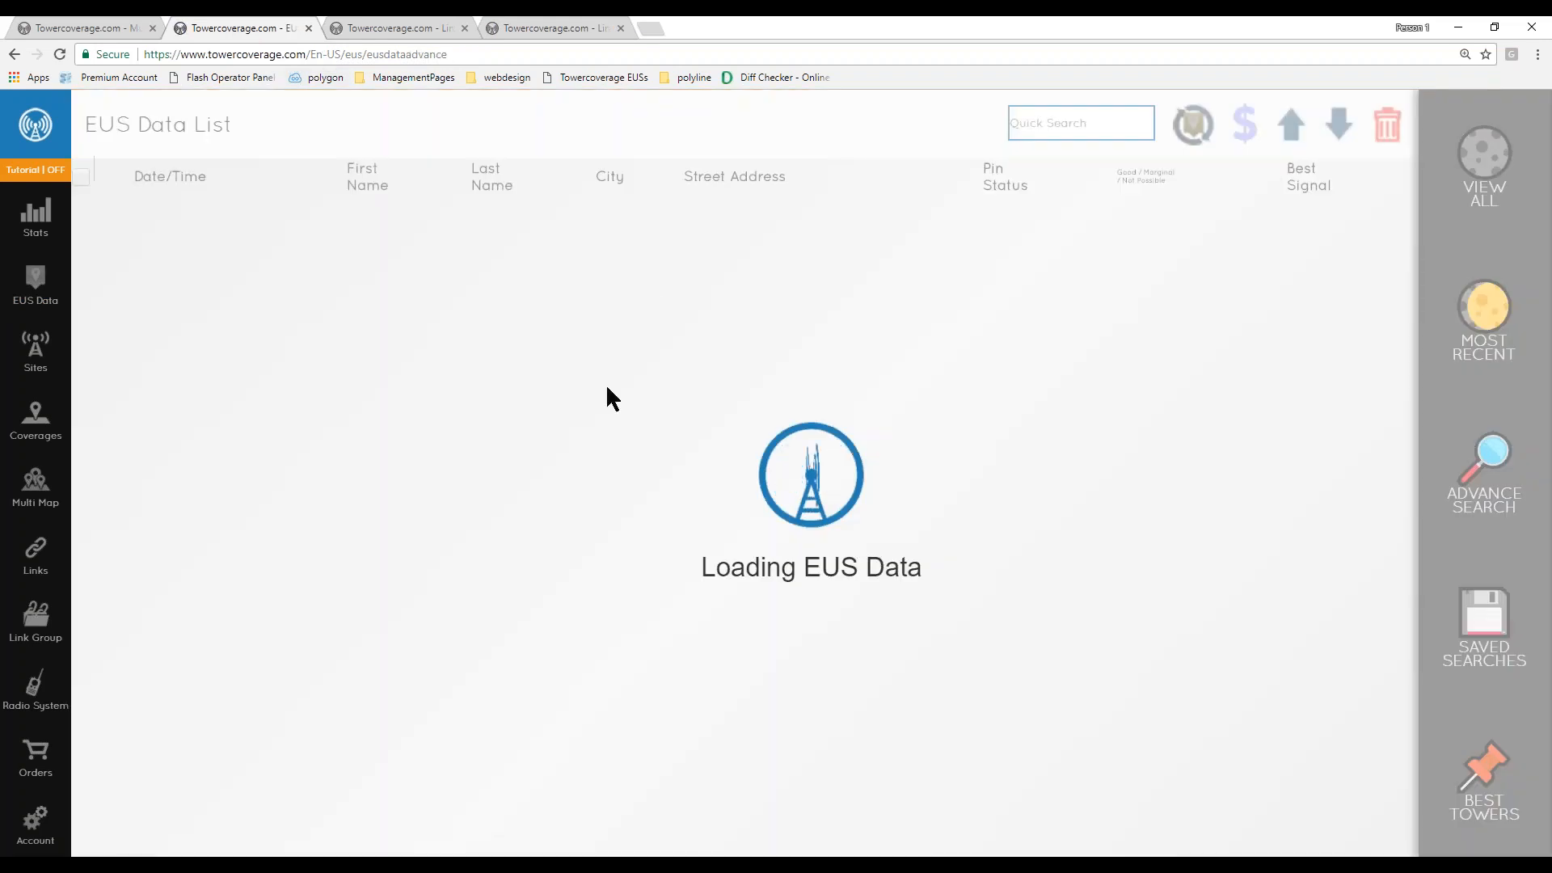
click(98, 28)
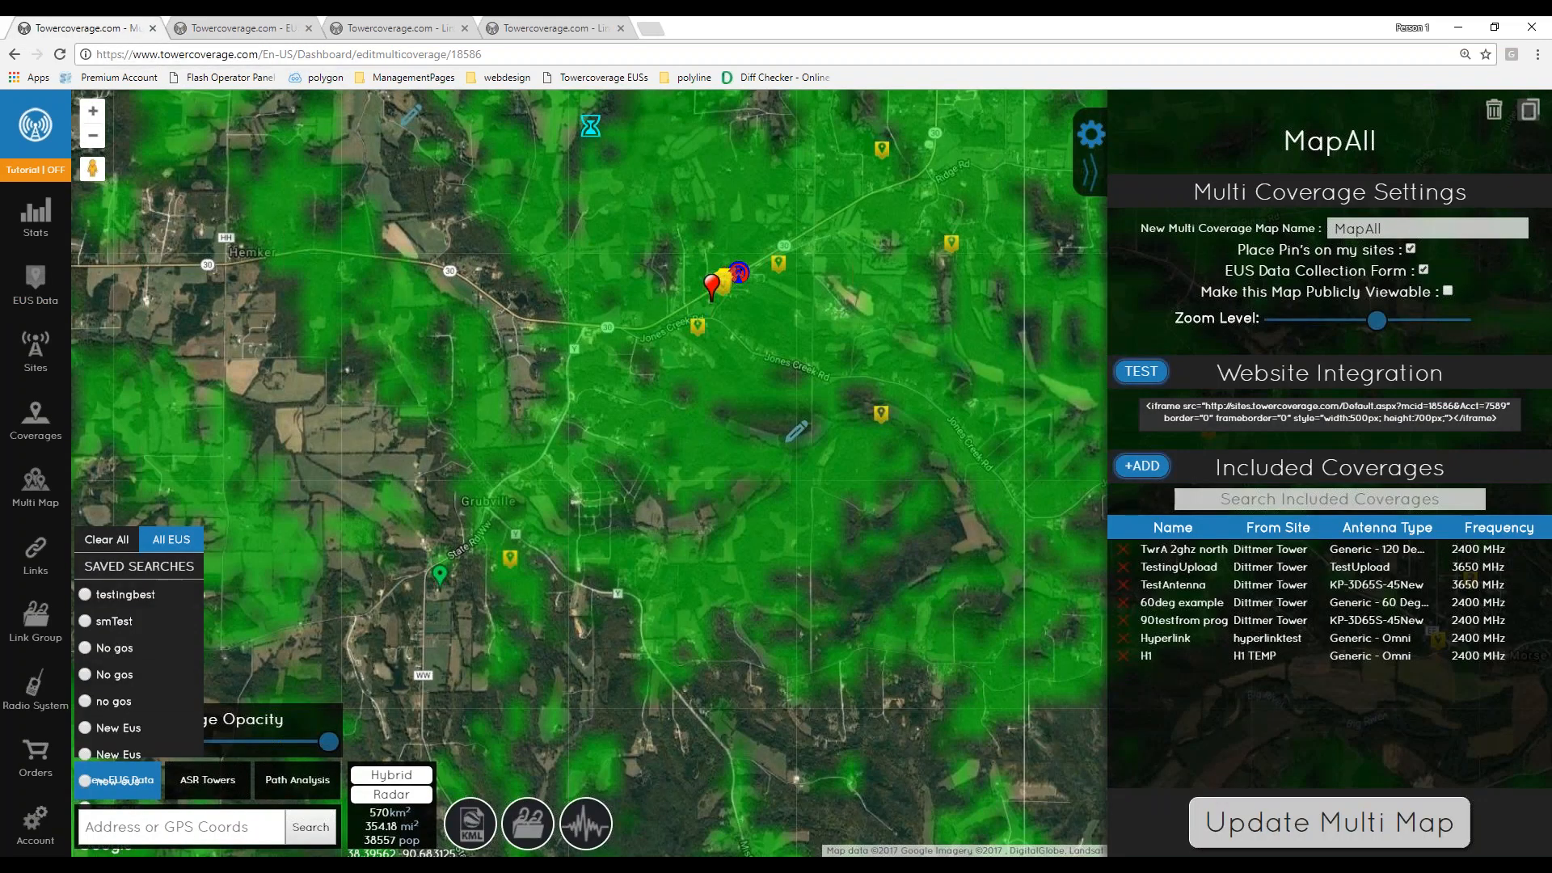
click(243, 27)
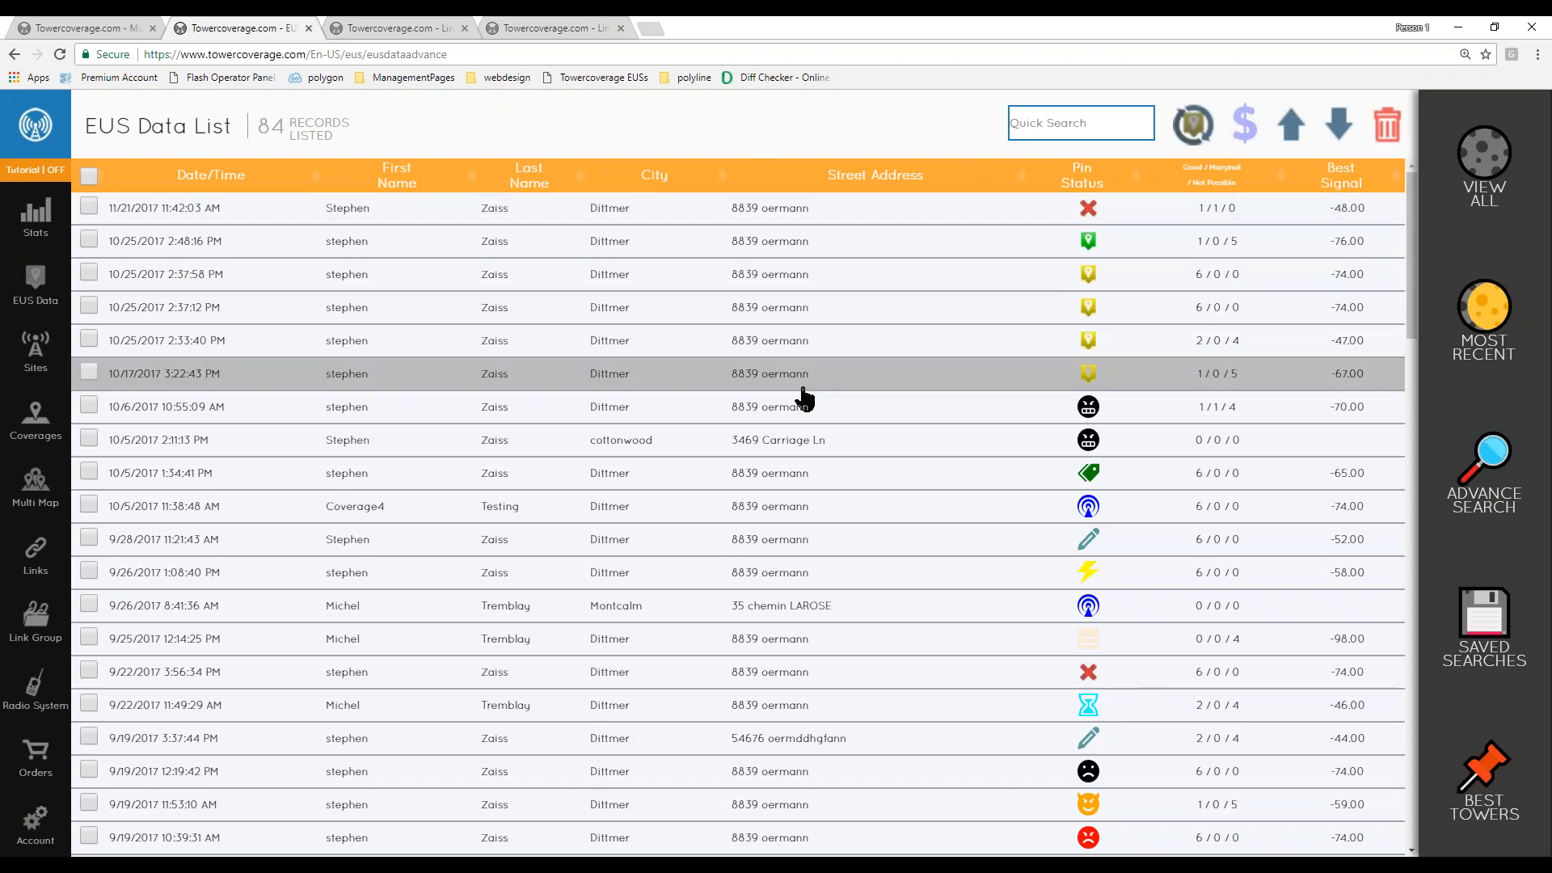
click(1076, 132)
text(zaiss)
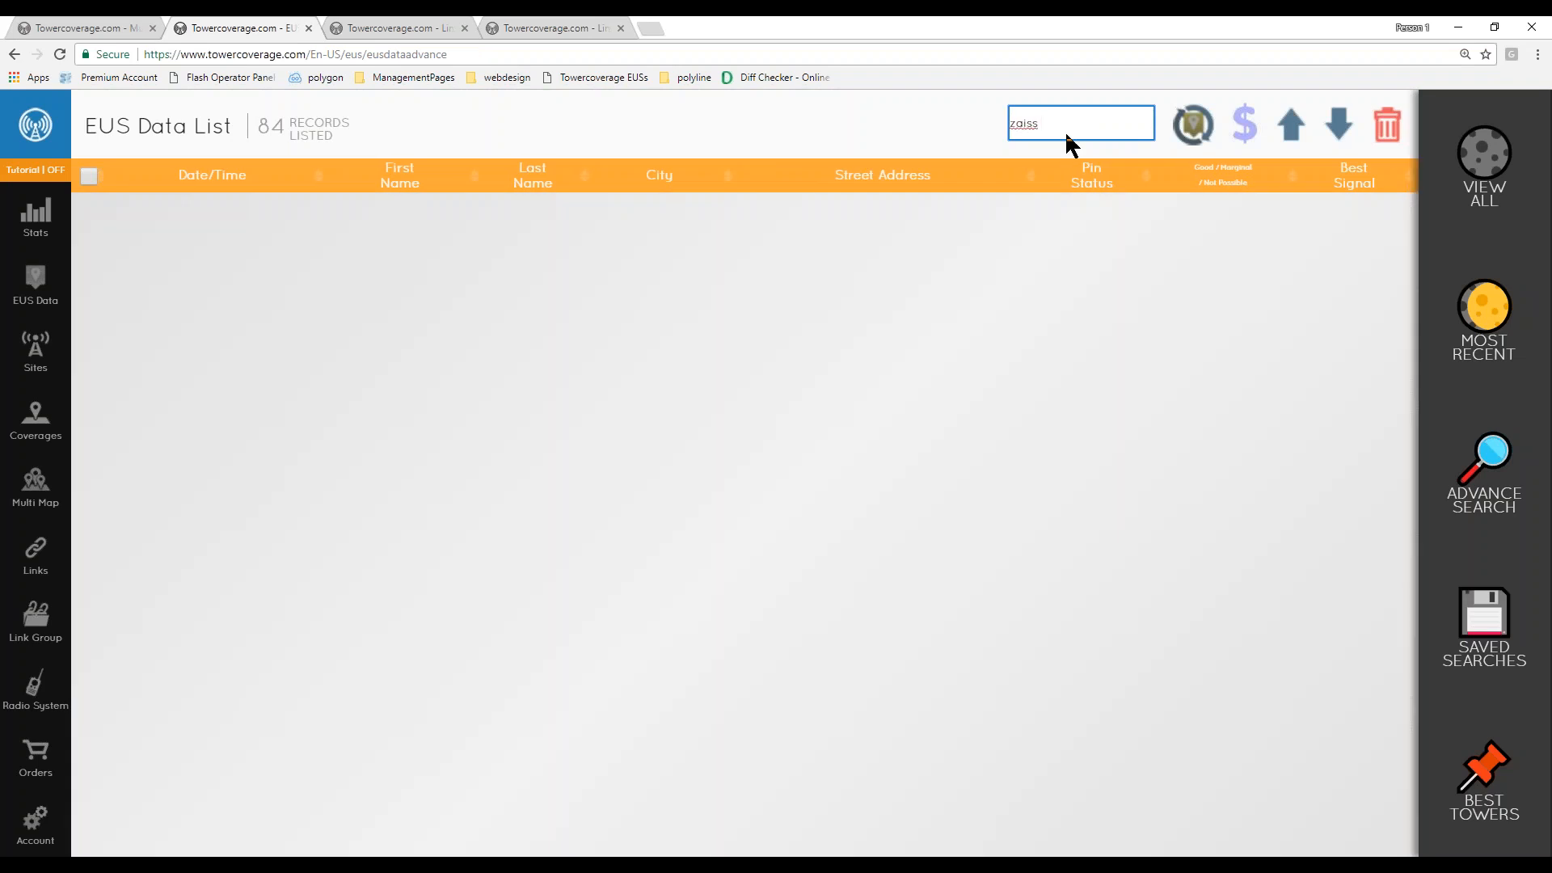
key(BackSpace)
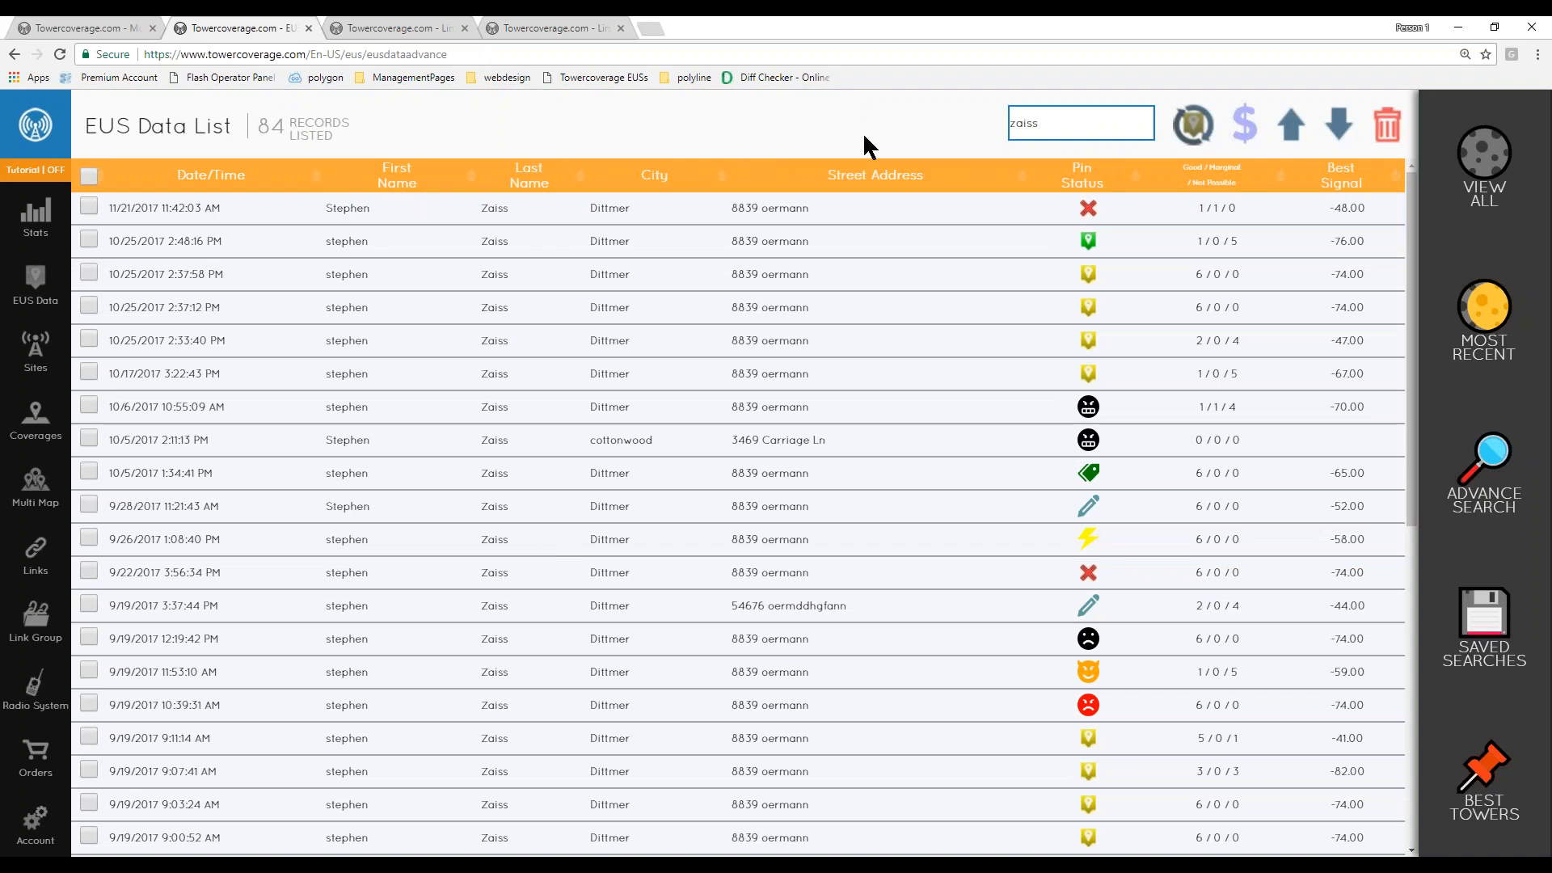
click(1484, 157)
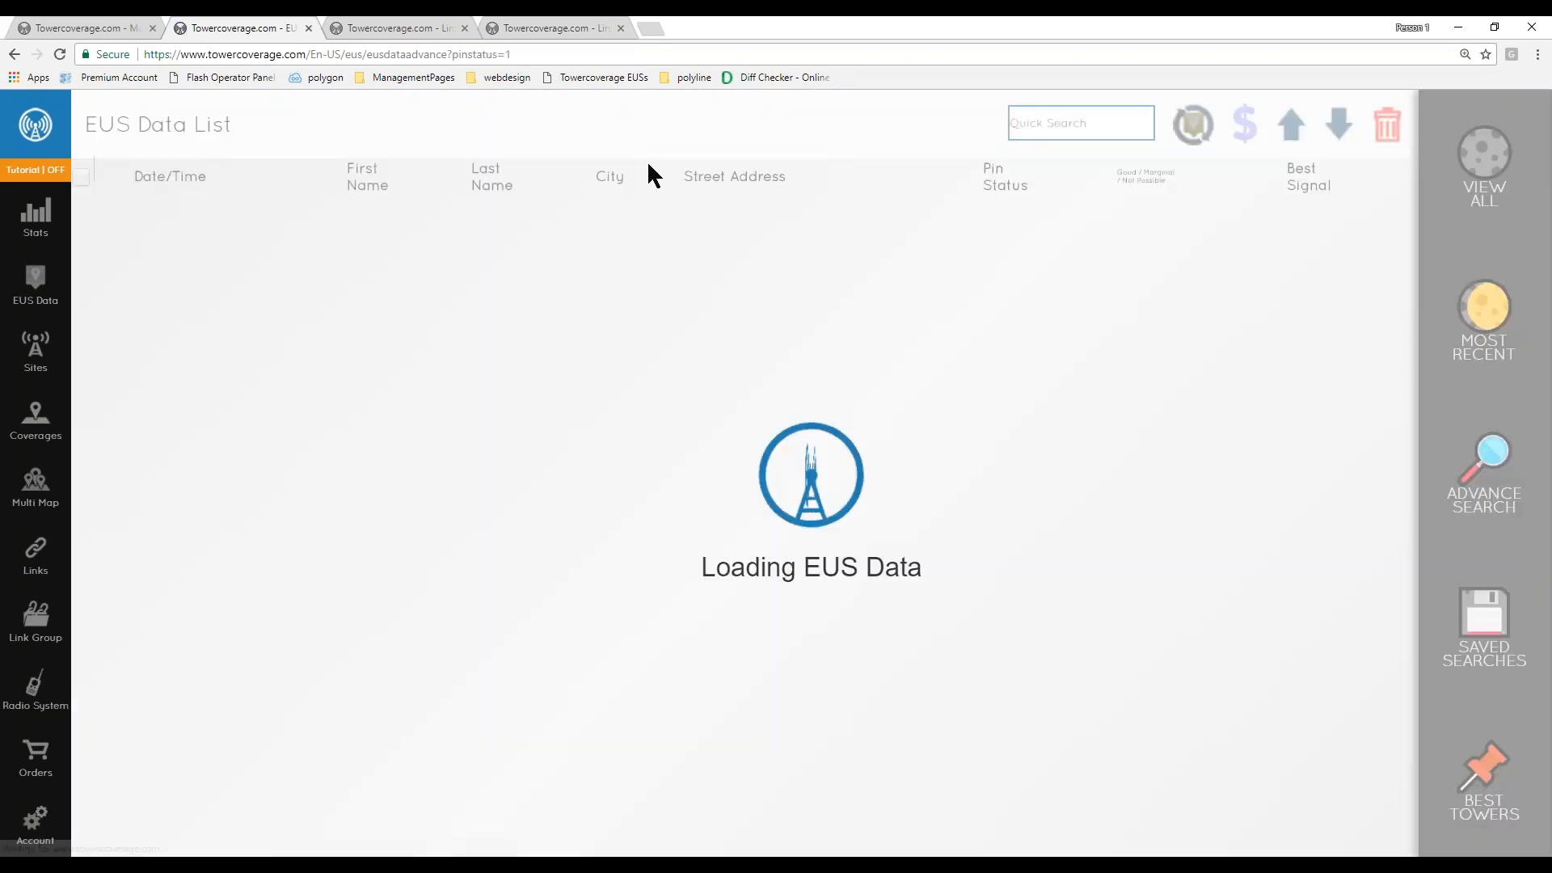
double_click(281, 128)
click(356, 128)
click(677, 121)
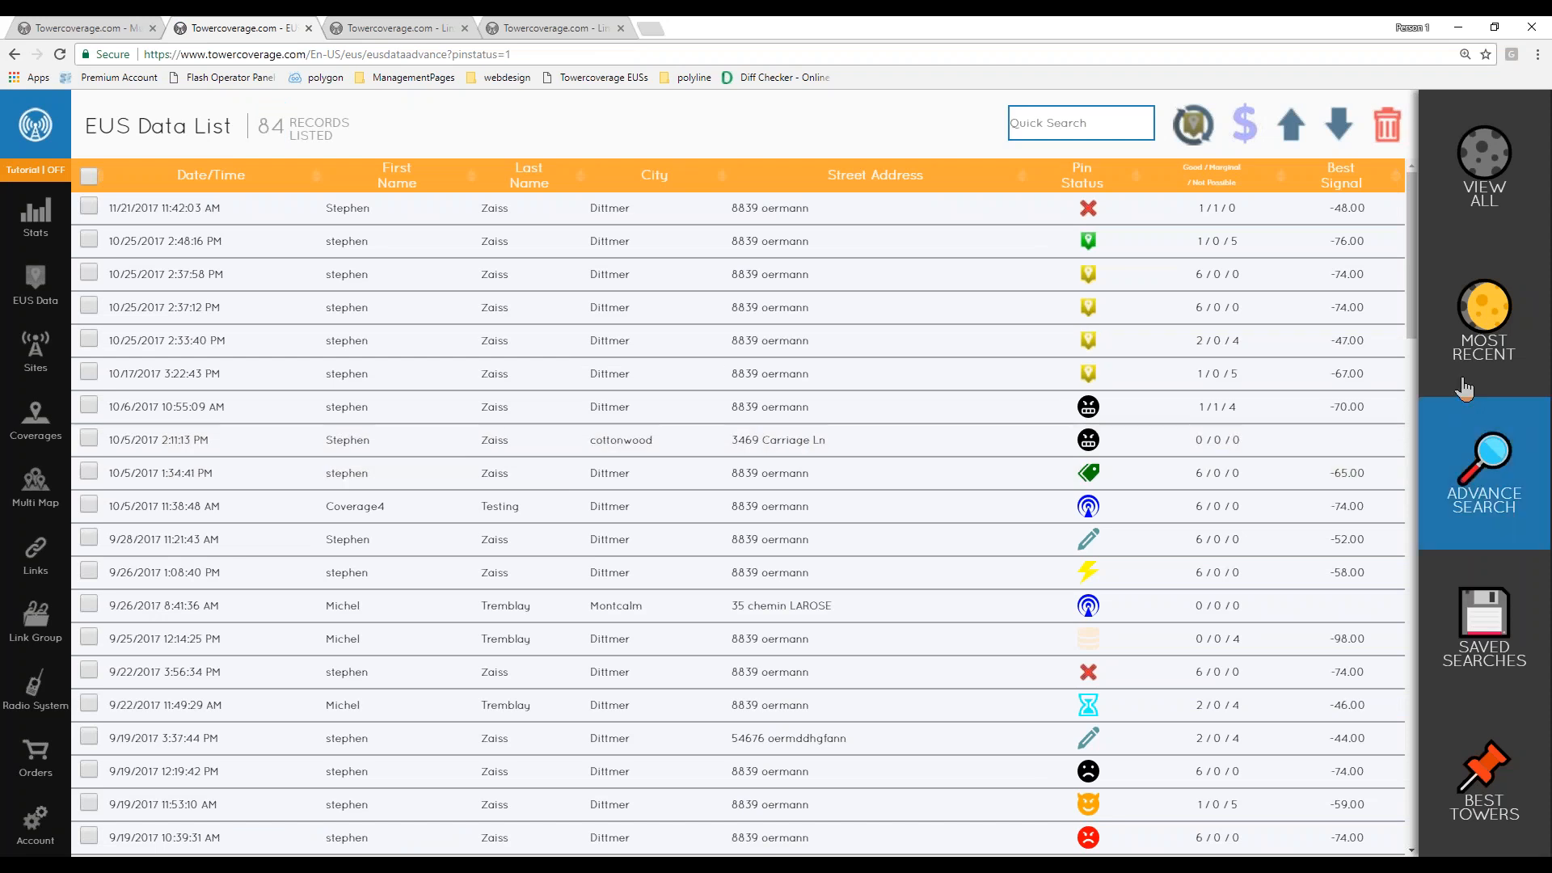
- Create and run an advanced EUS search saved under the name test
click(1486, 437)
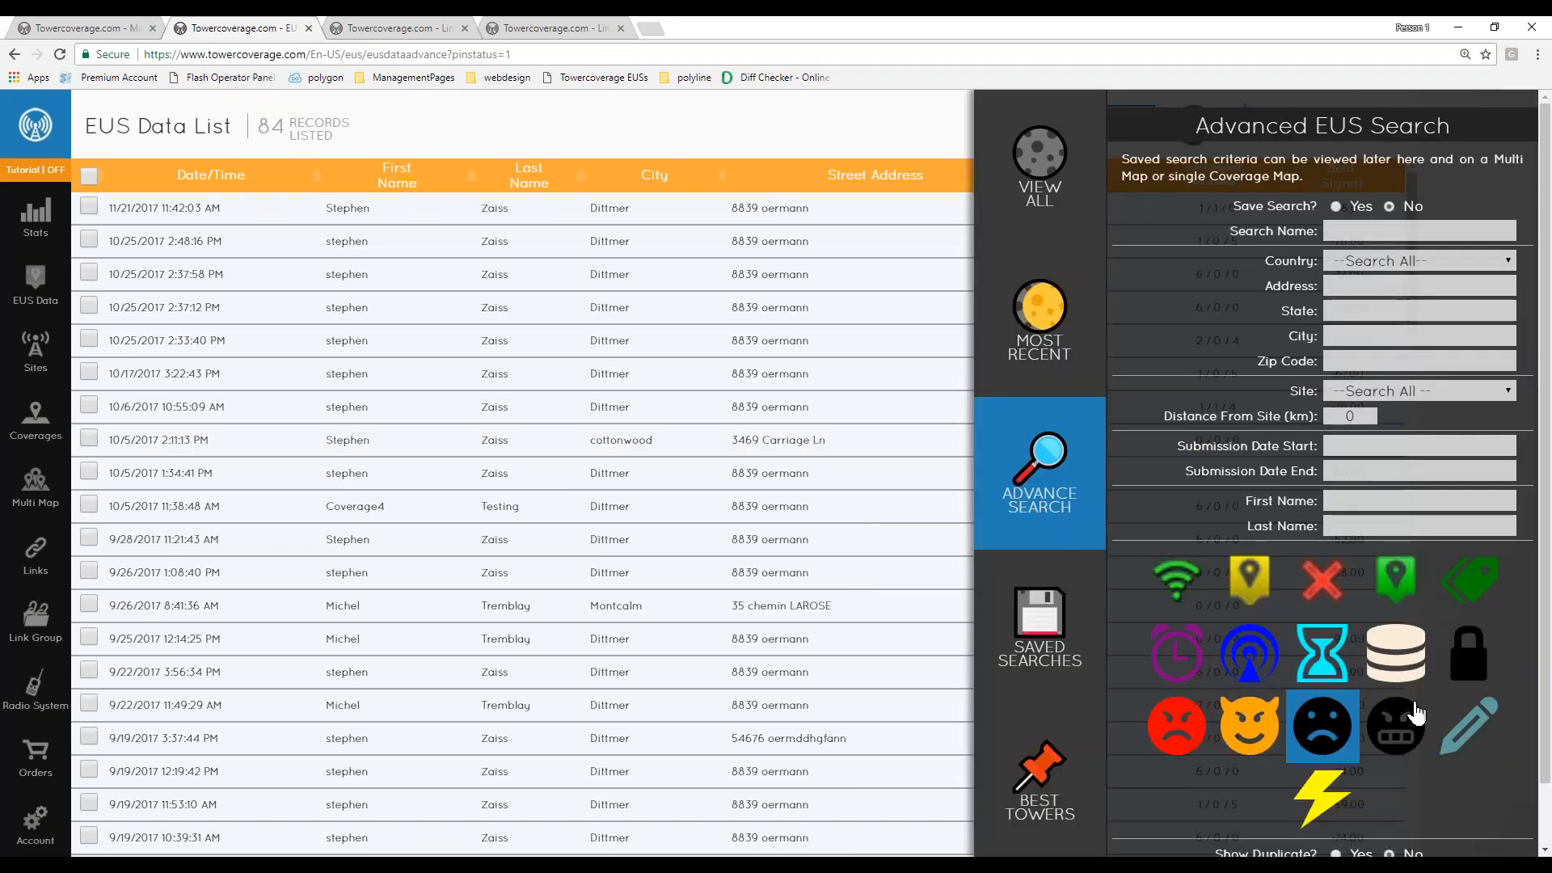
scroll(1361, 232, down, 3)
scroll(1355, 202, up, 3)
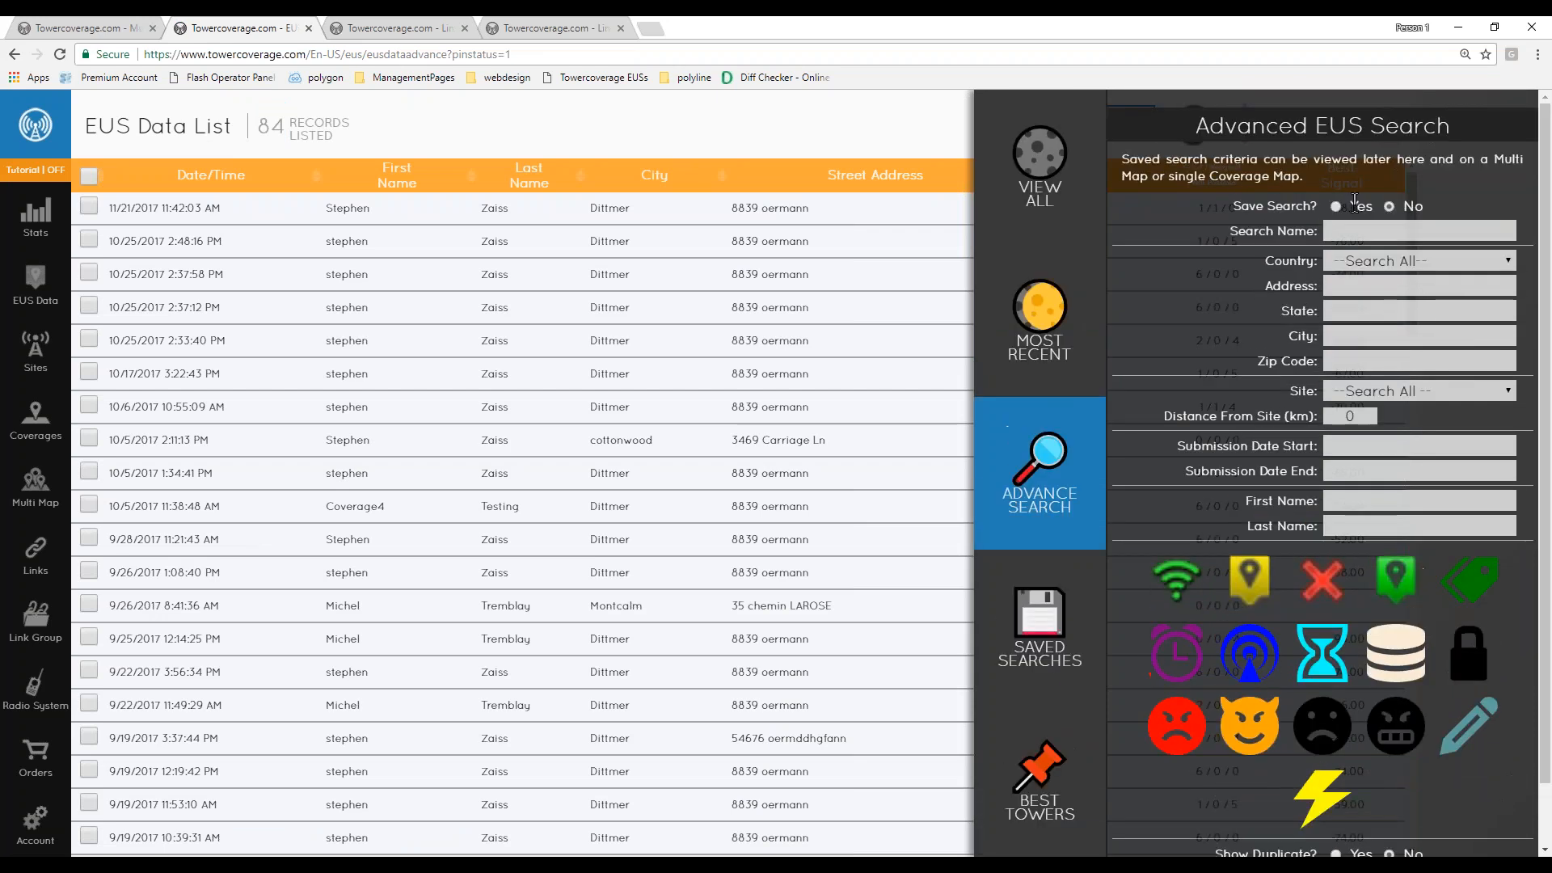
click(1337, 207)
click(1465, 230)
text(te)
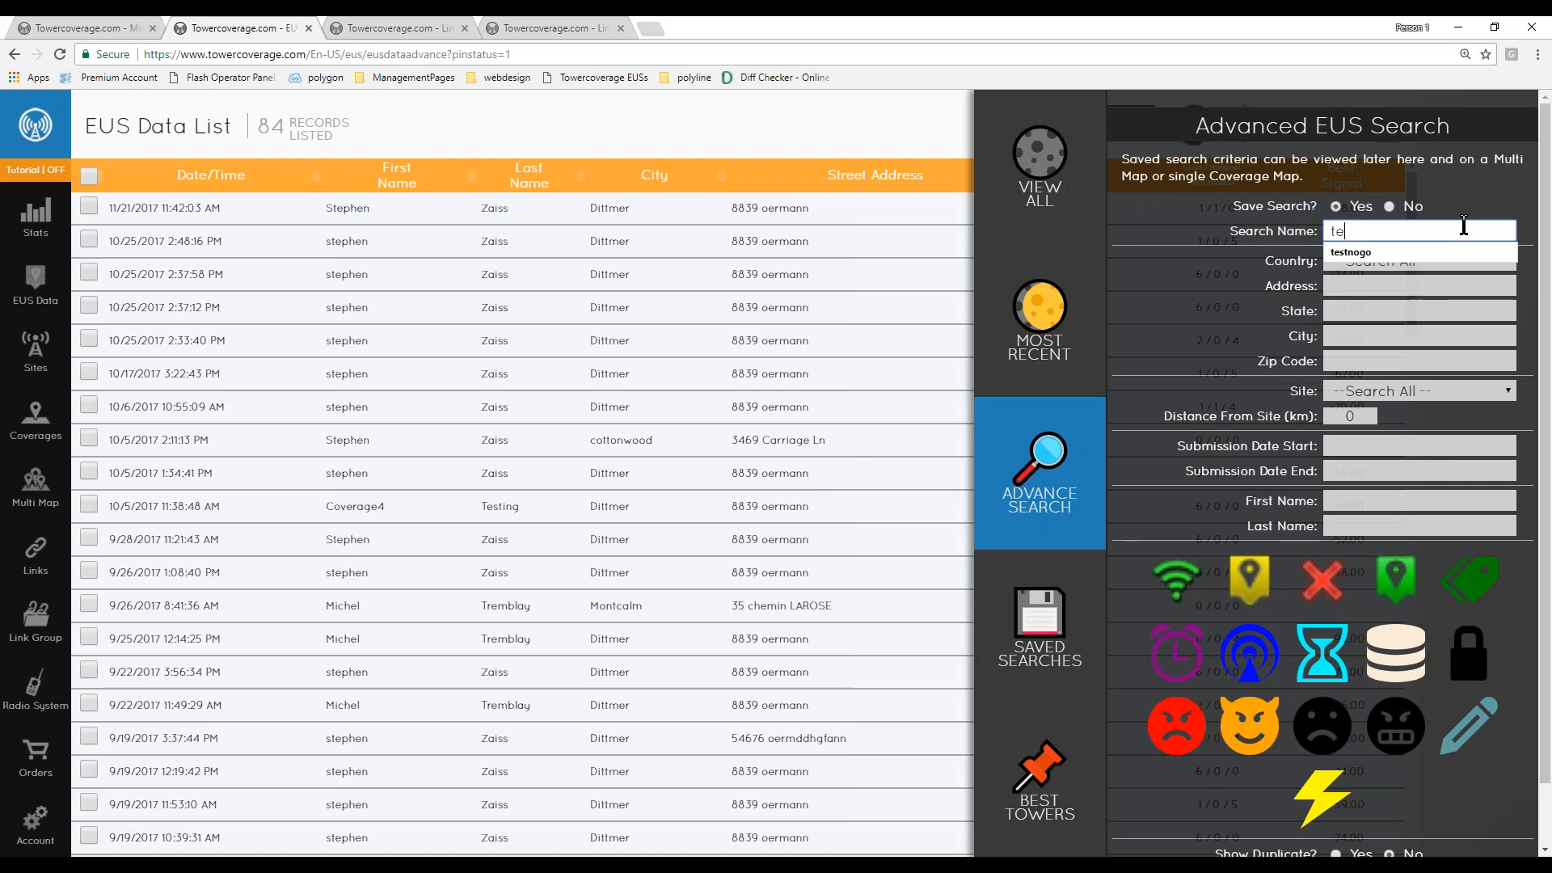
text(st)
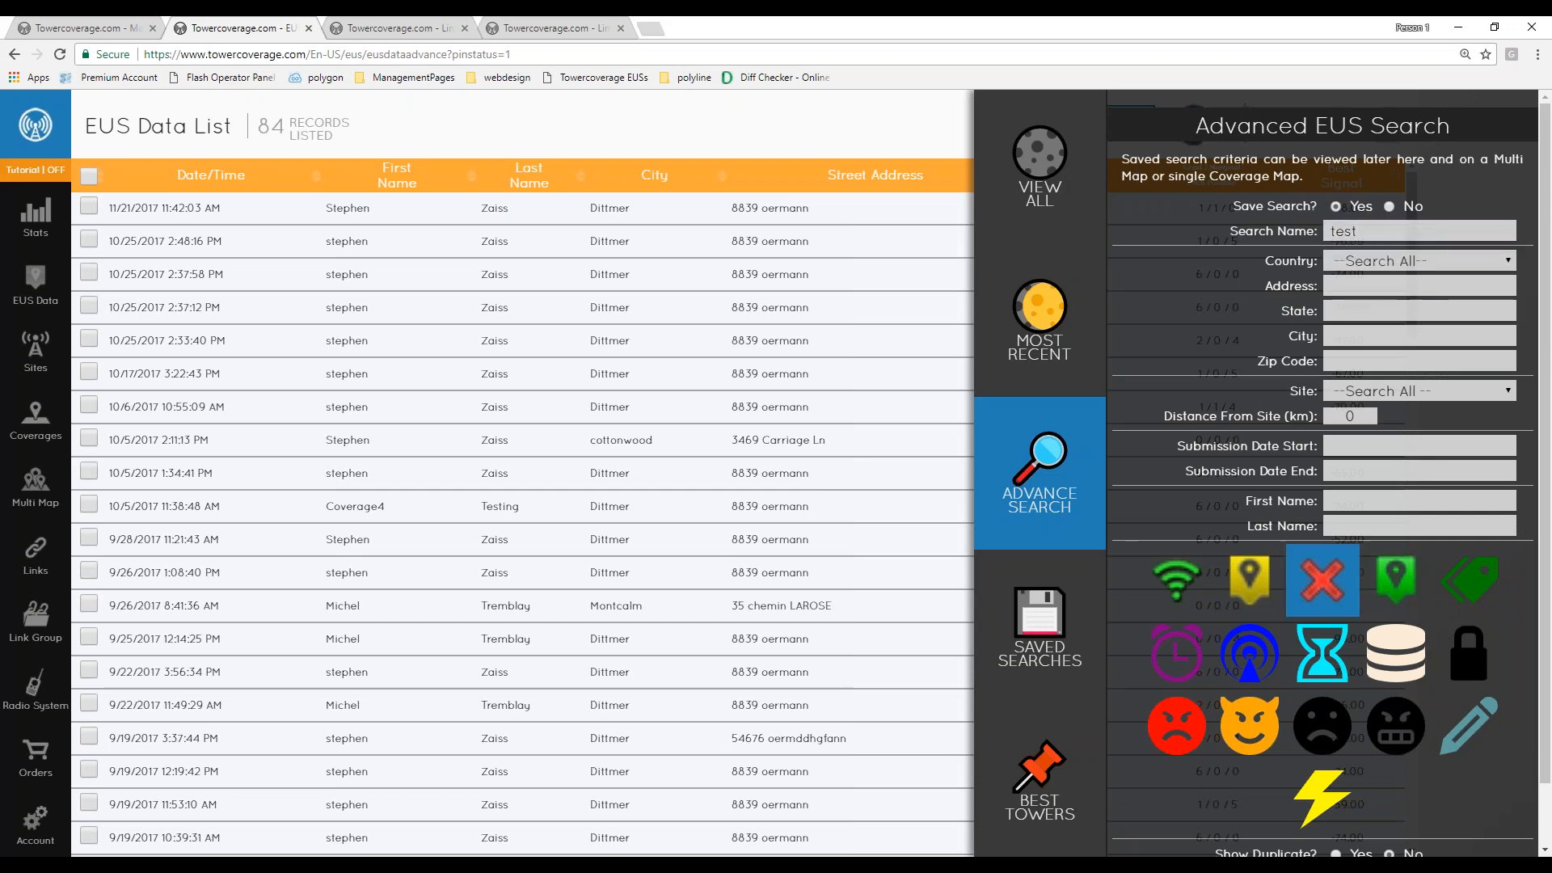
scroll(1290, 715, down, 1)
click(1300, 824)
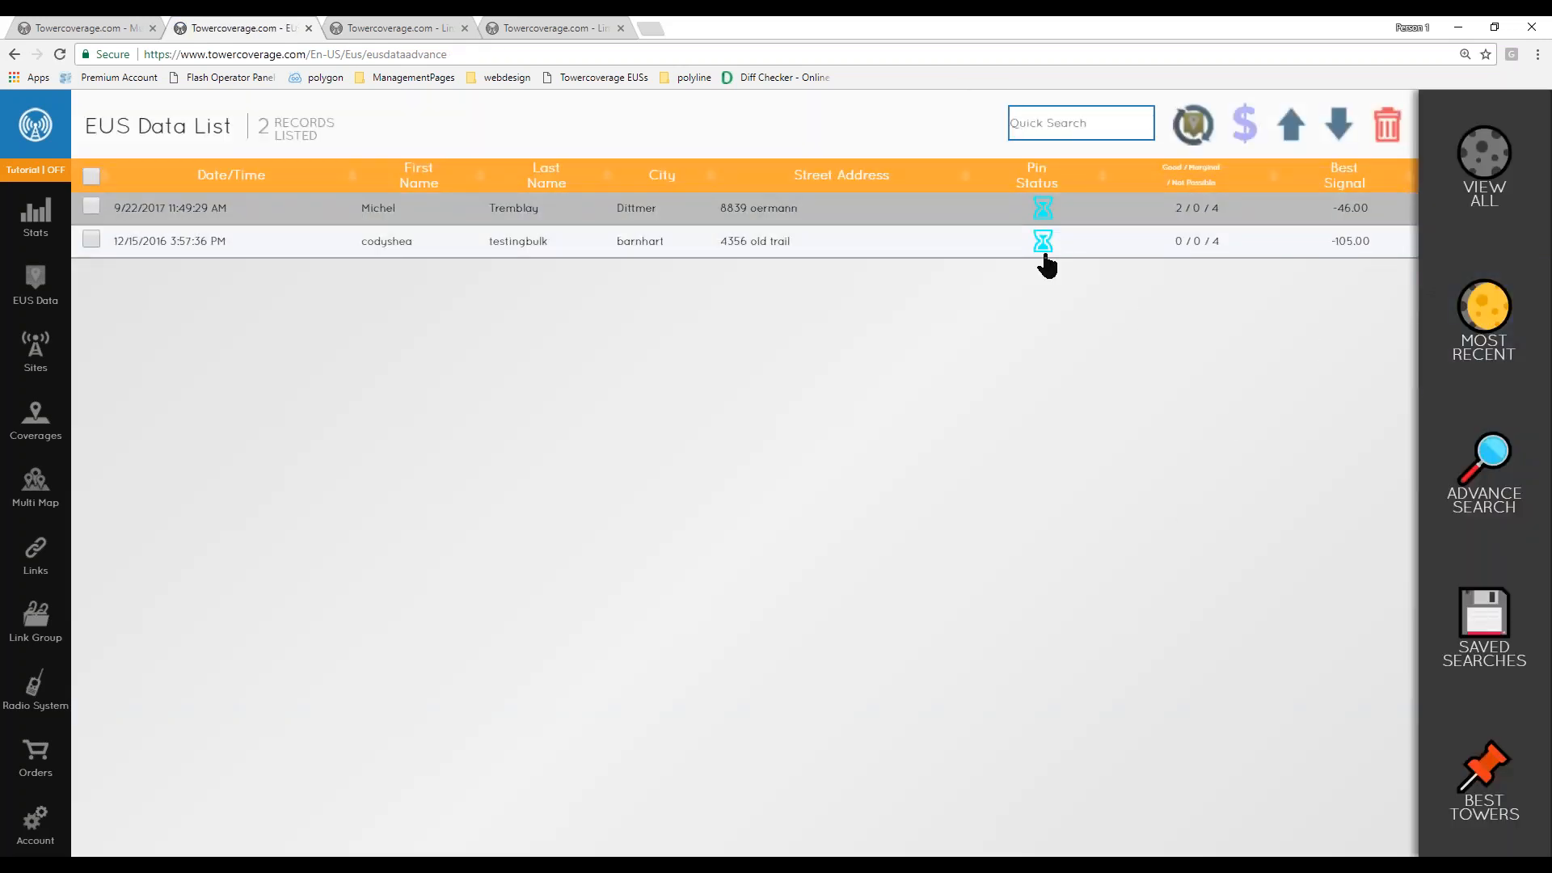
- Open the saved search test, then reload the MapAll map tab
click(1491, 627)
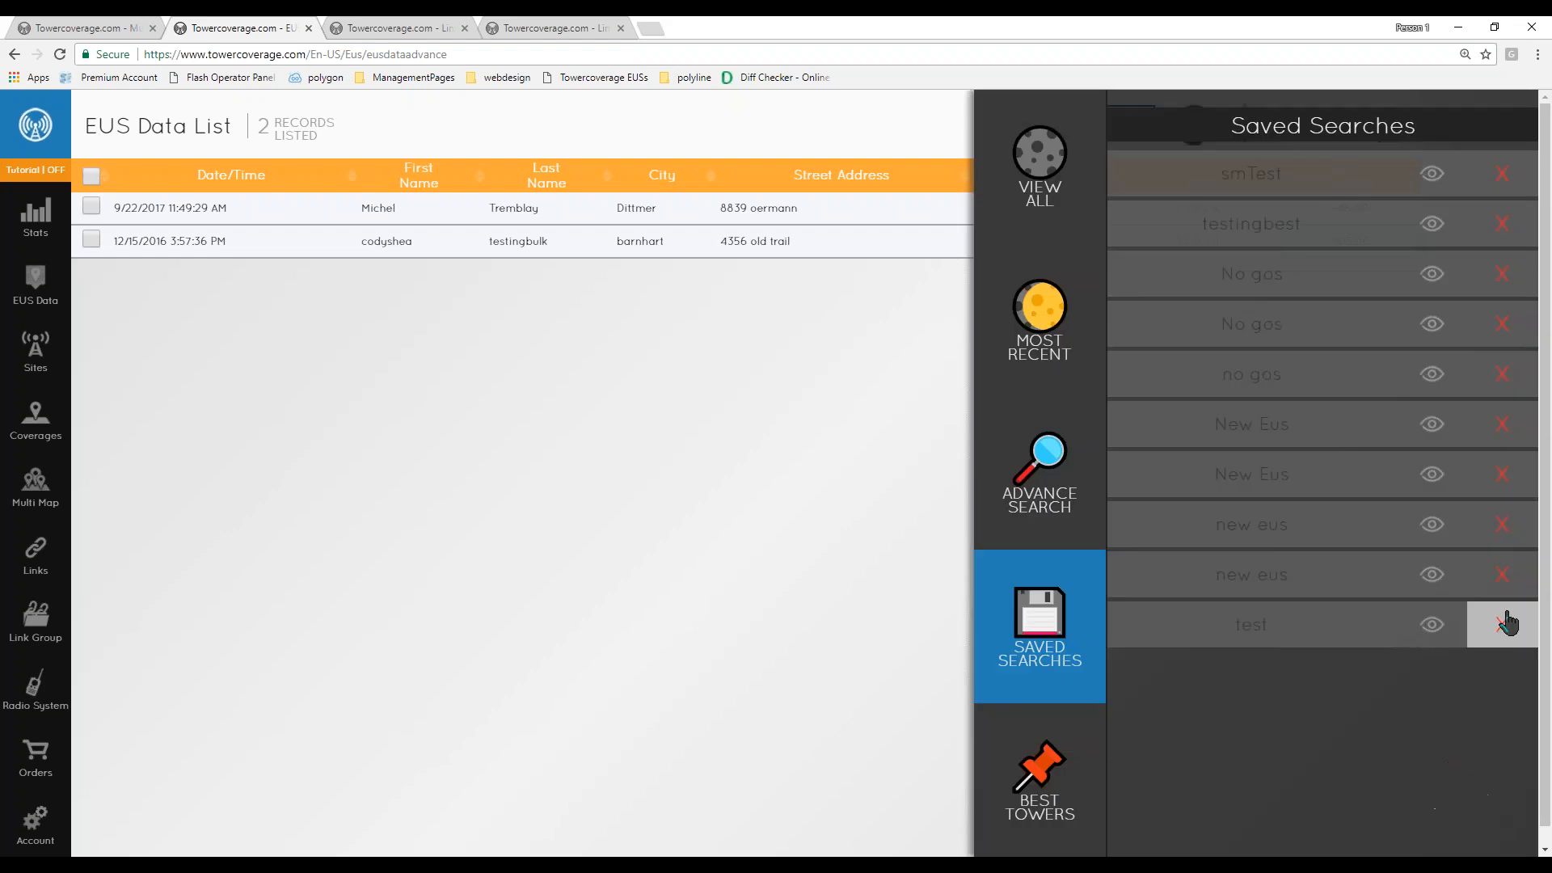
click(1432, 635)
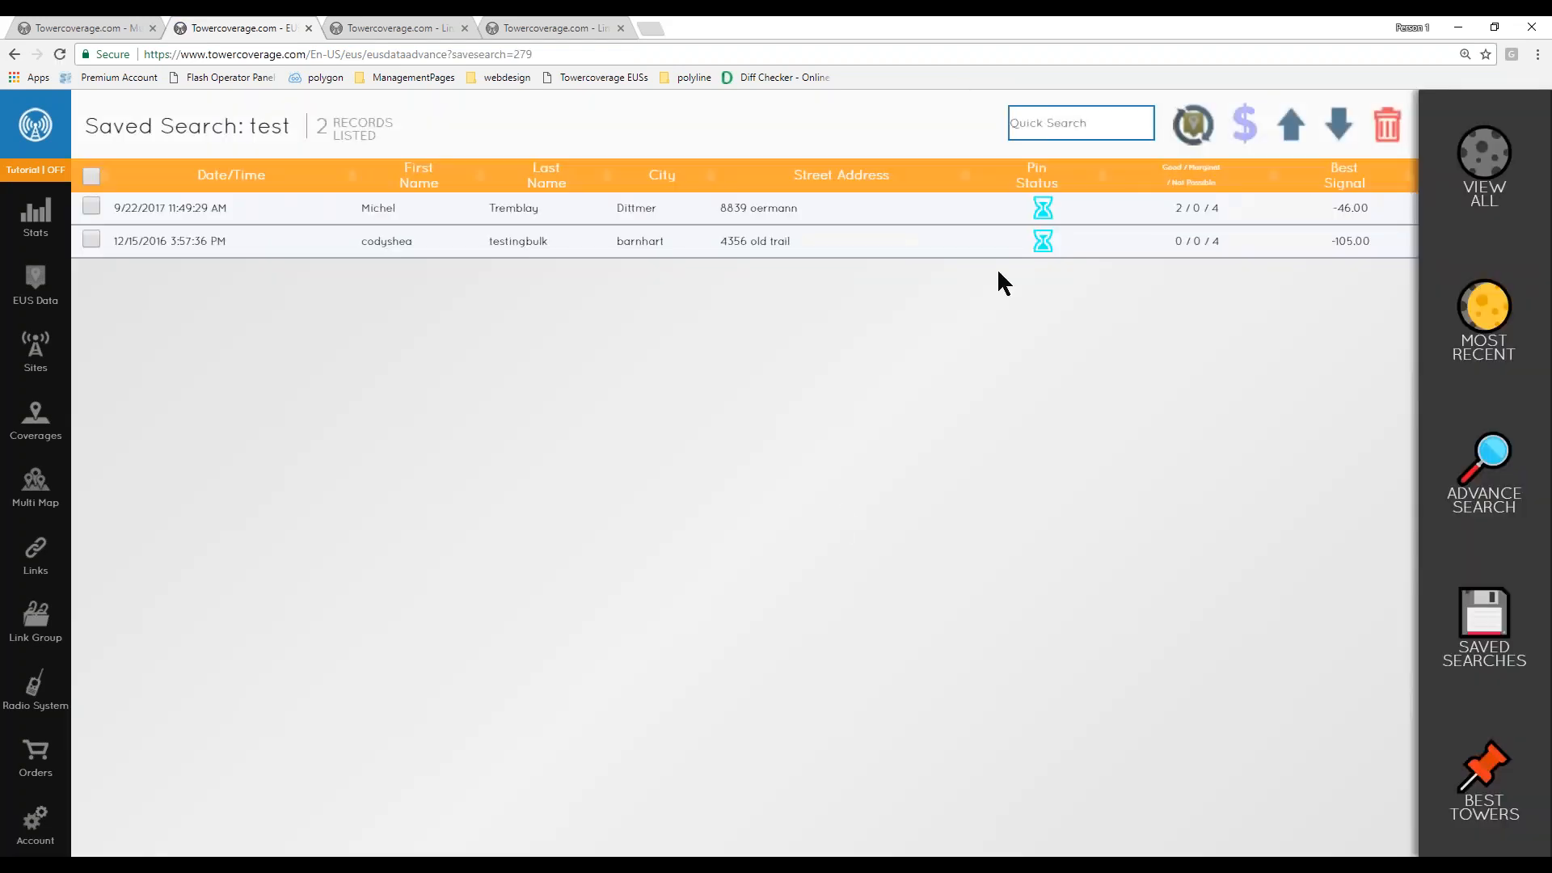
click(100, 28)
key(F5)
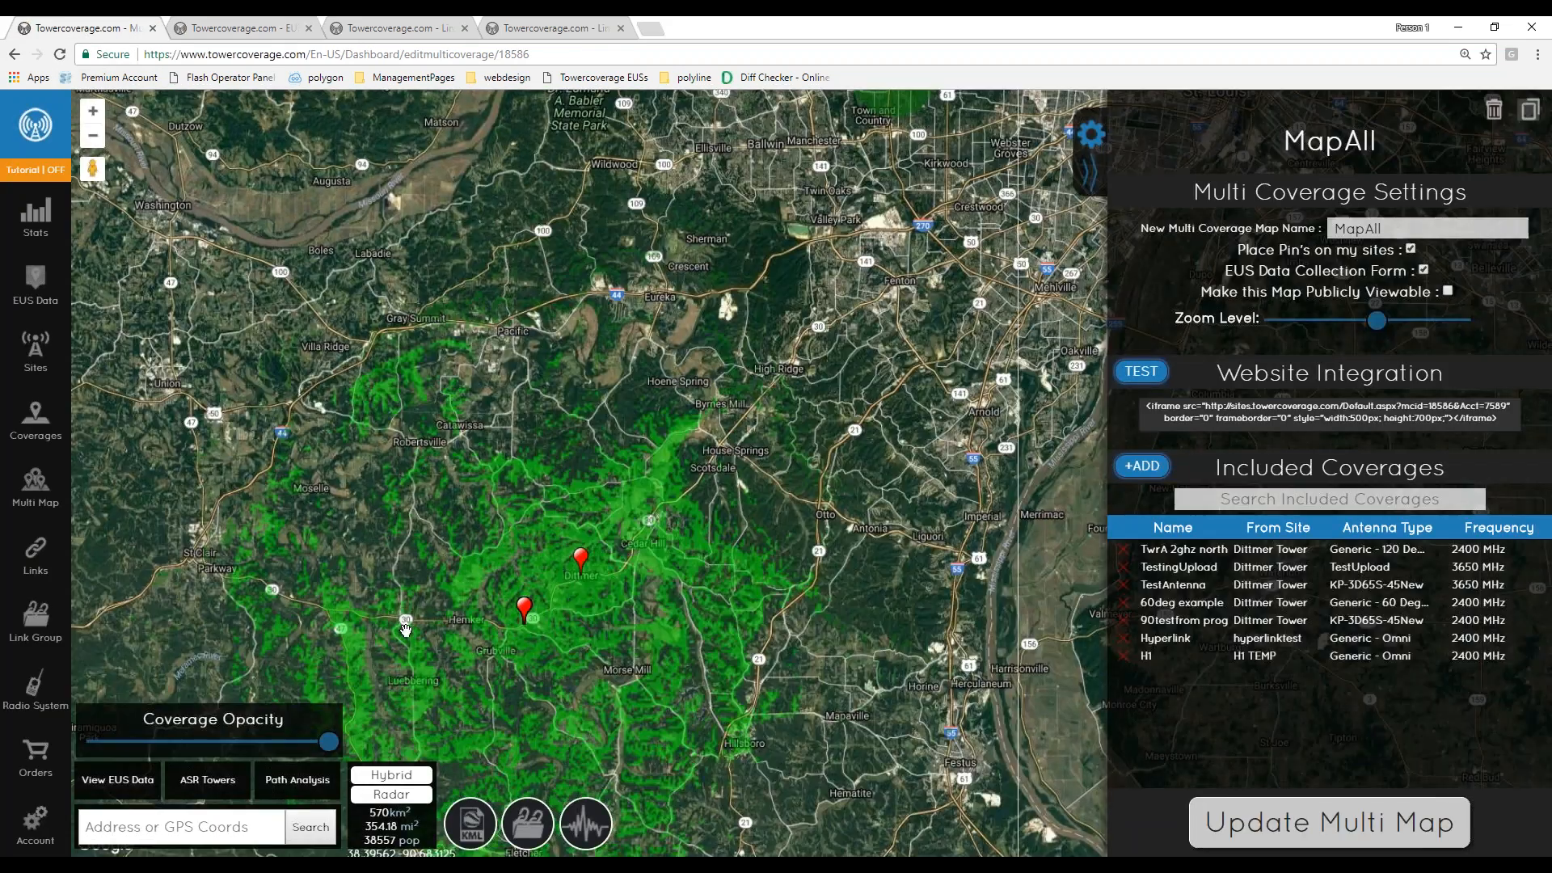
- Display the EUS pins of the saved search test on the MapAll map
click(118, 779)
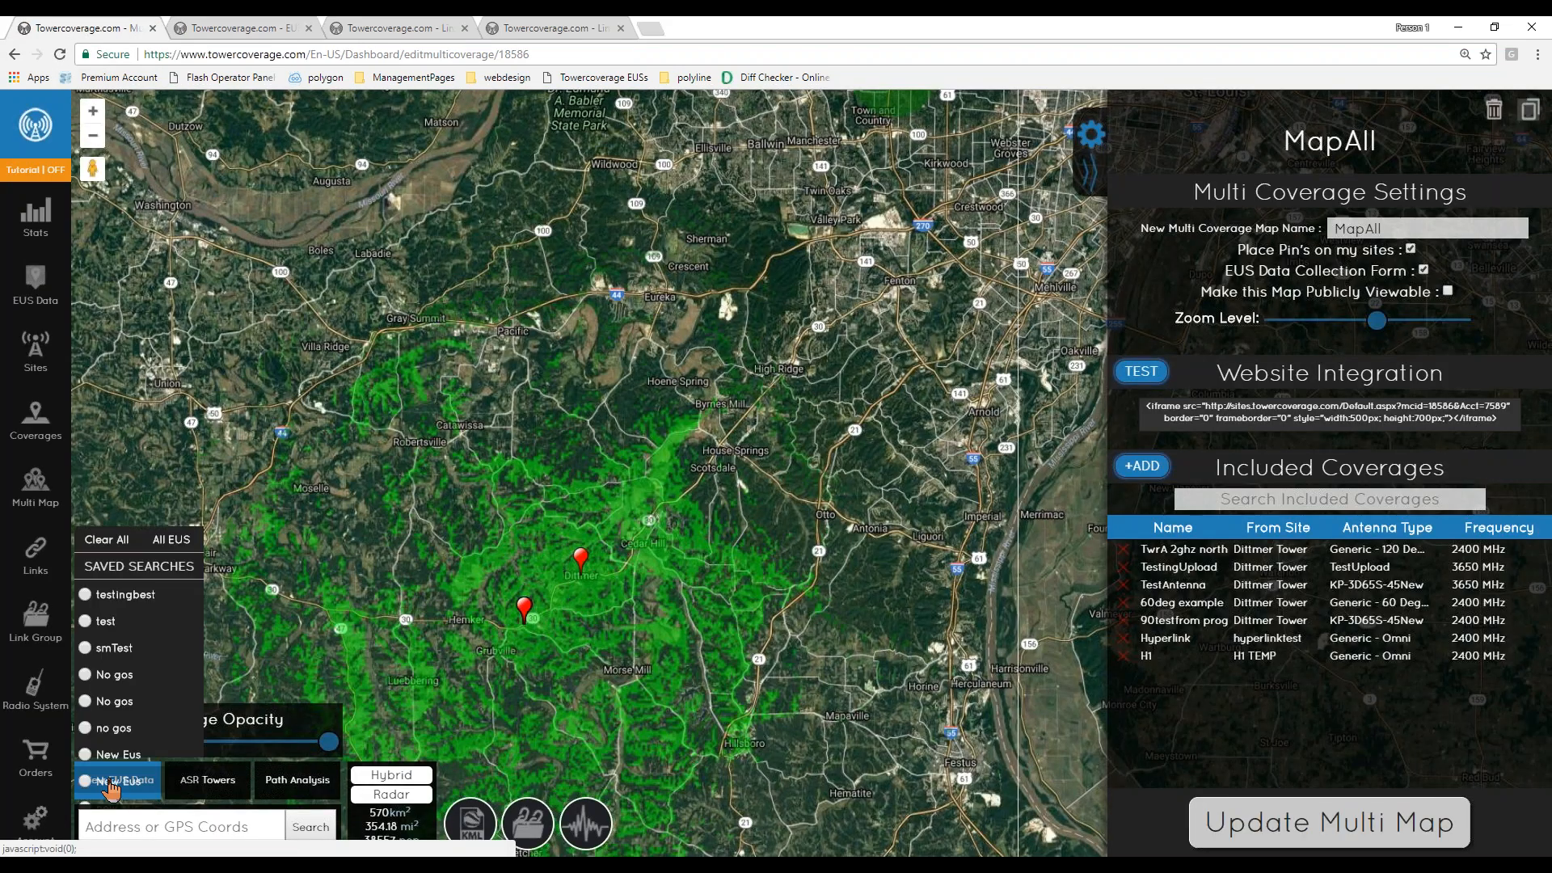
click(106, 621)
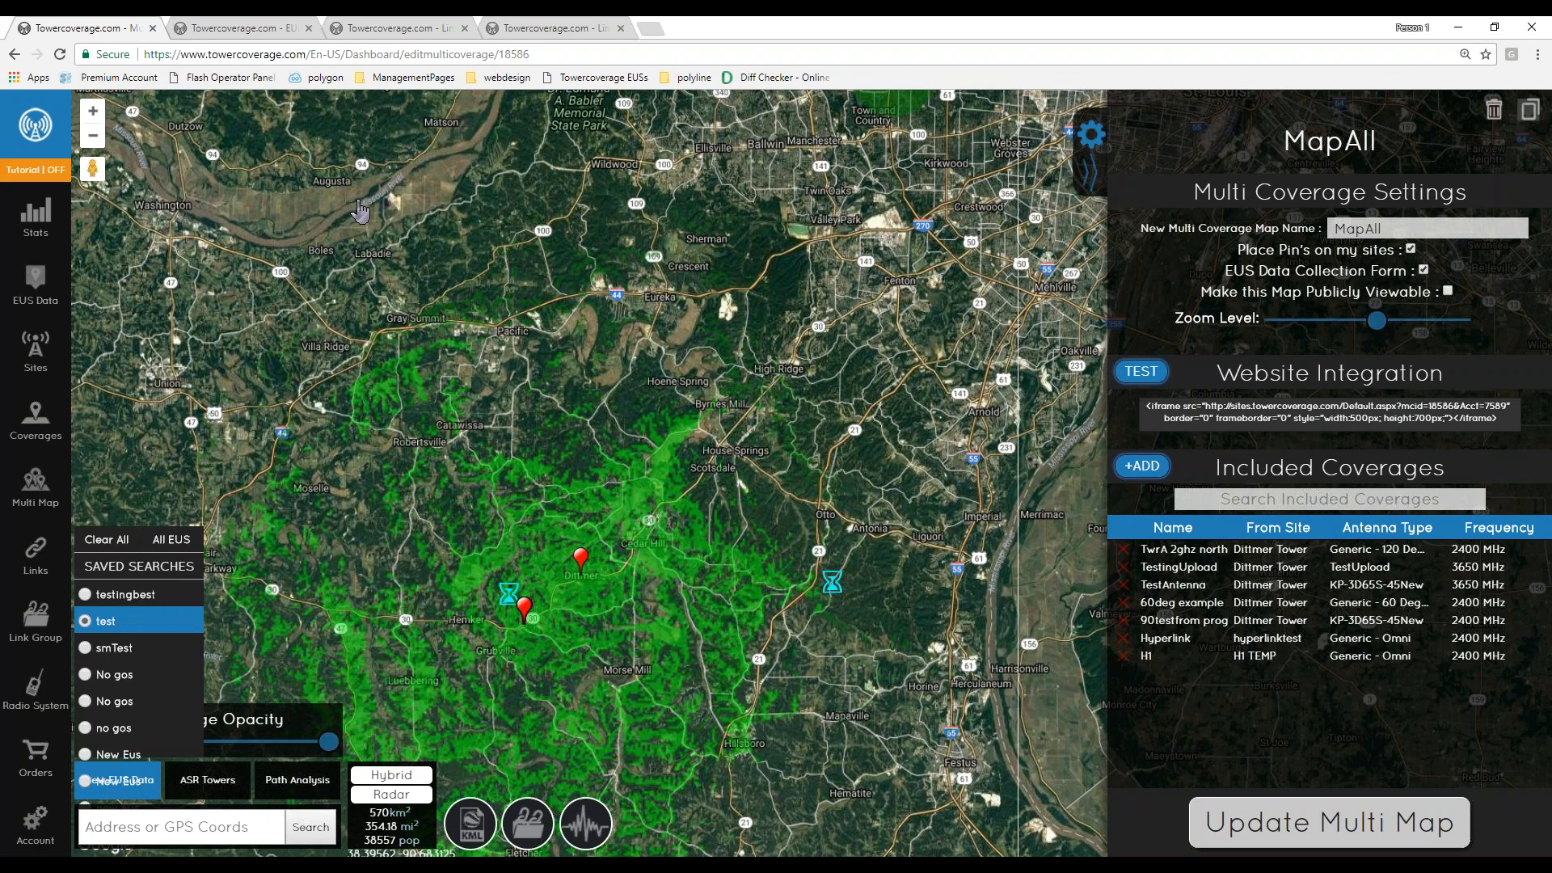
- Switch to the EUS data tab and open the Best Towers list
click(264, 36)
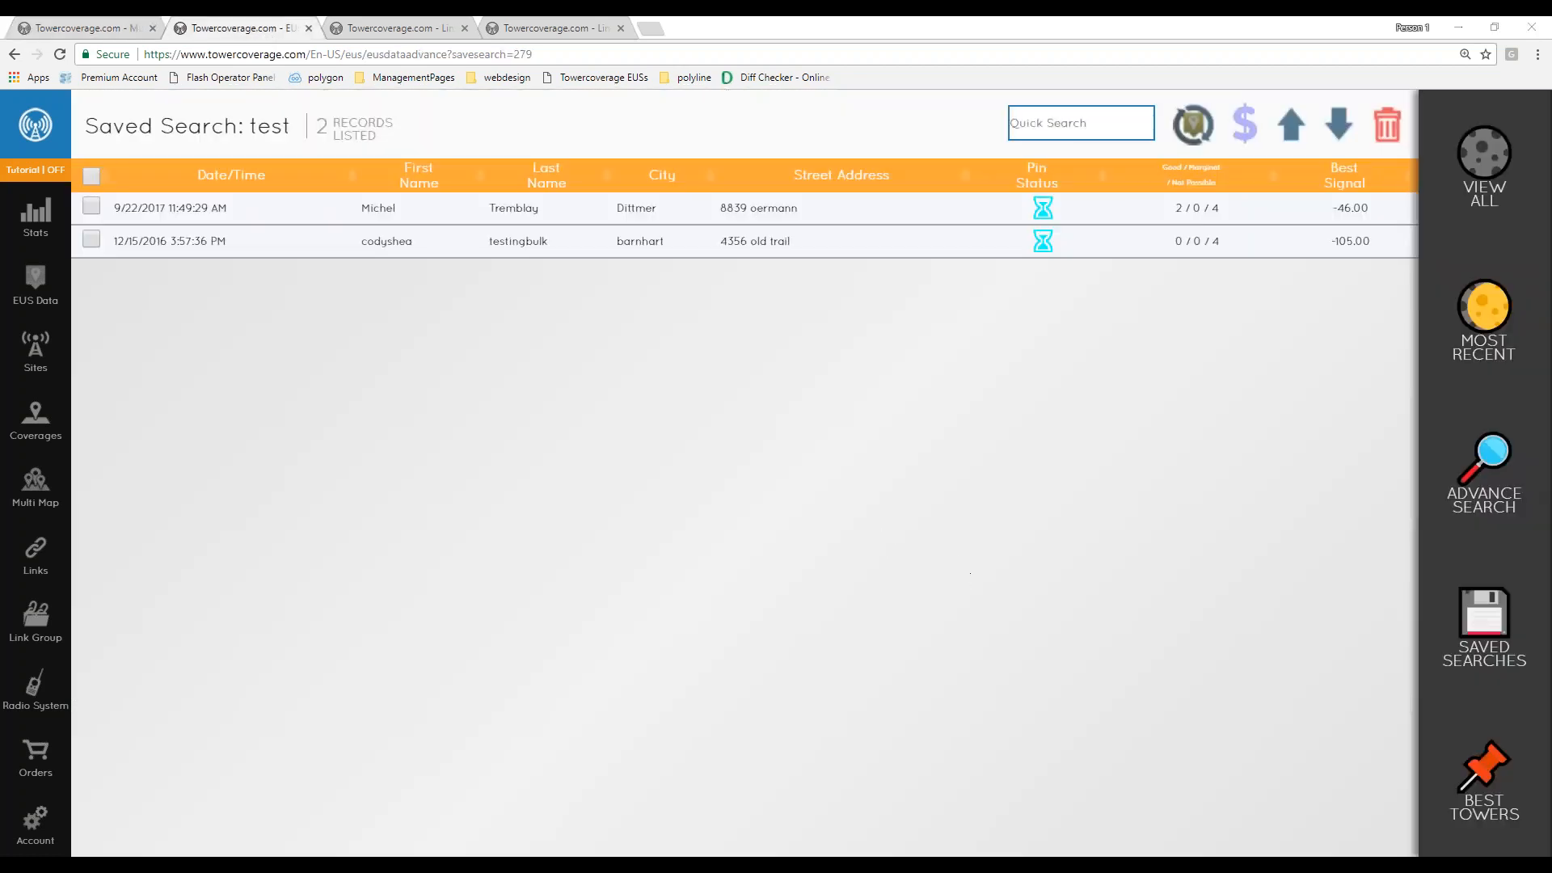
click(1105, 365)
click(1508, 784)
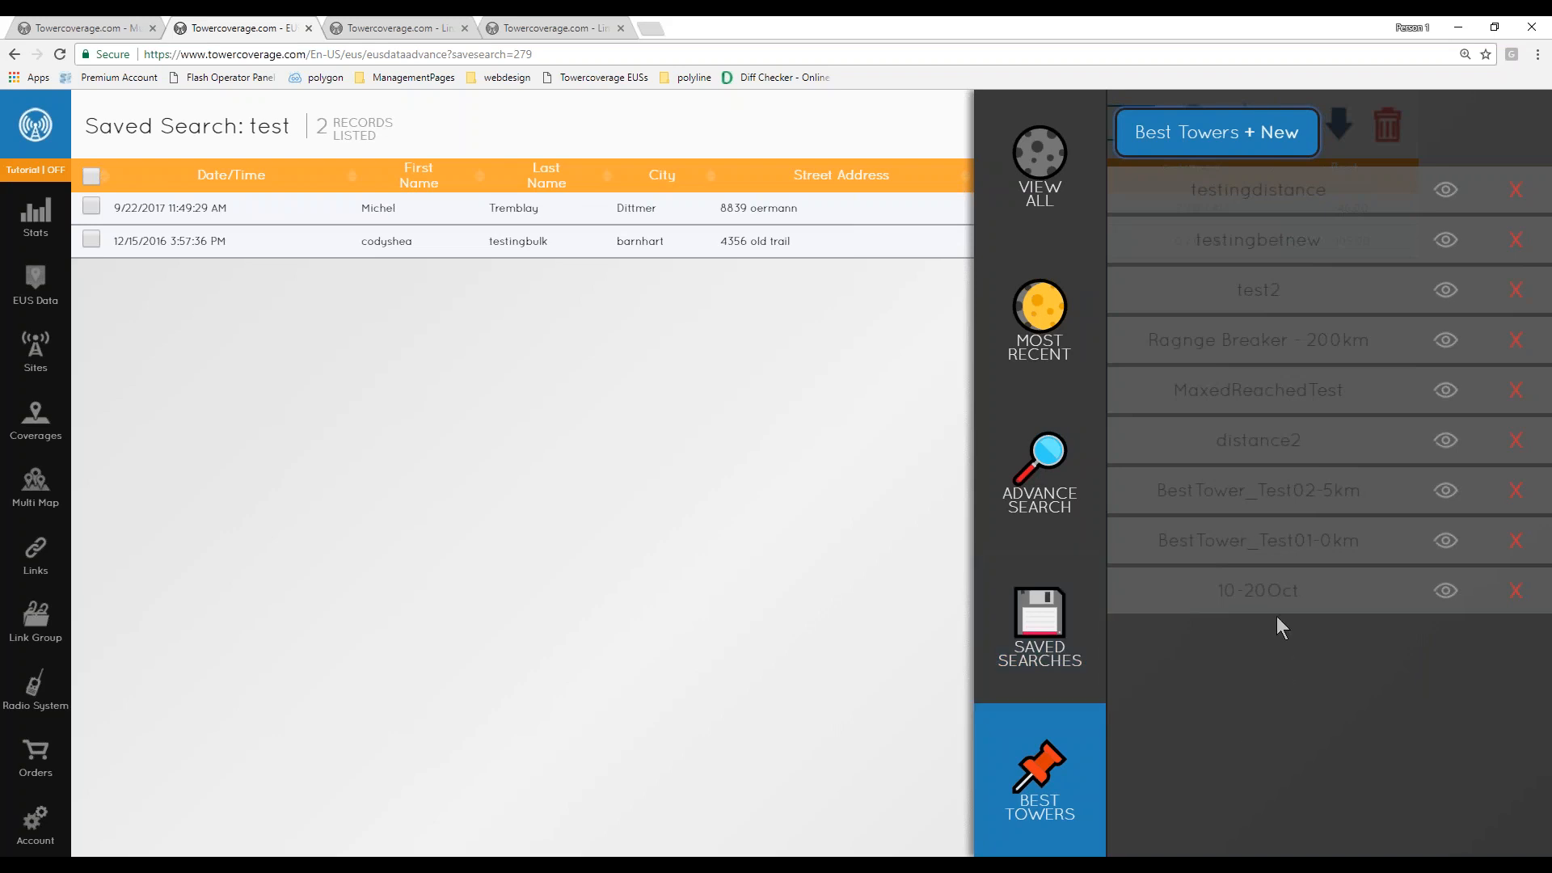
click(1291, 143)
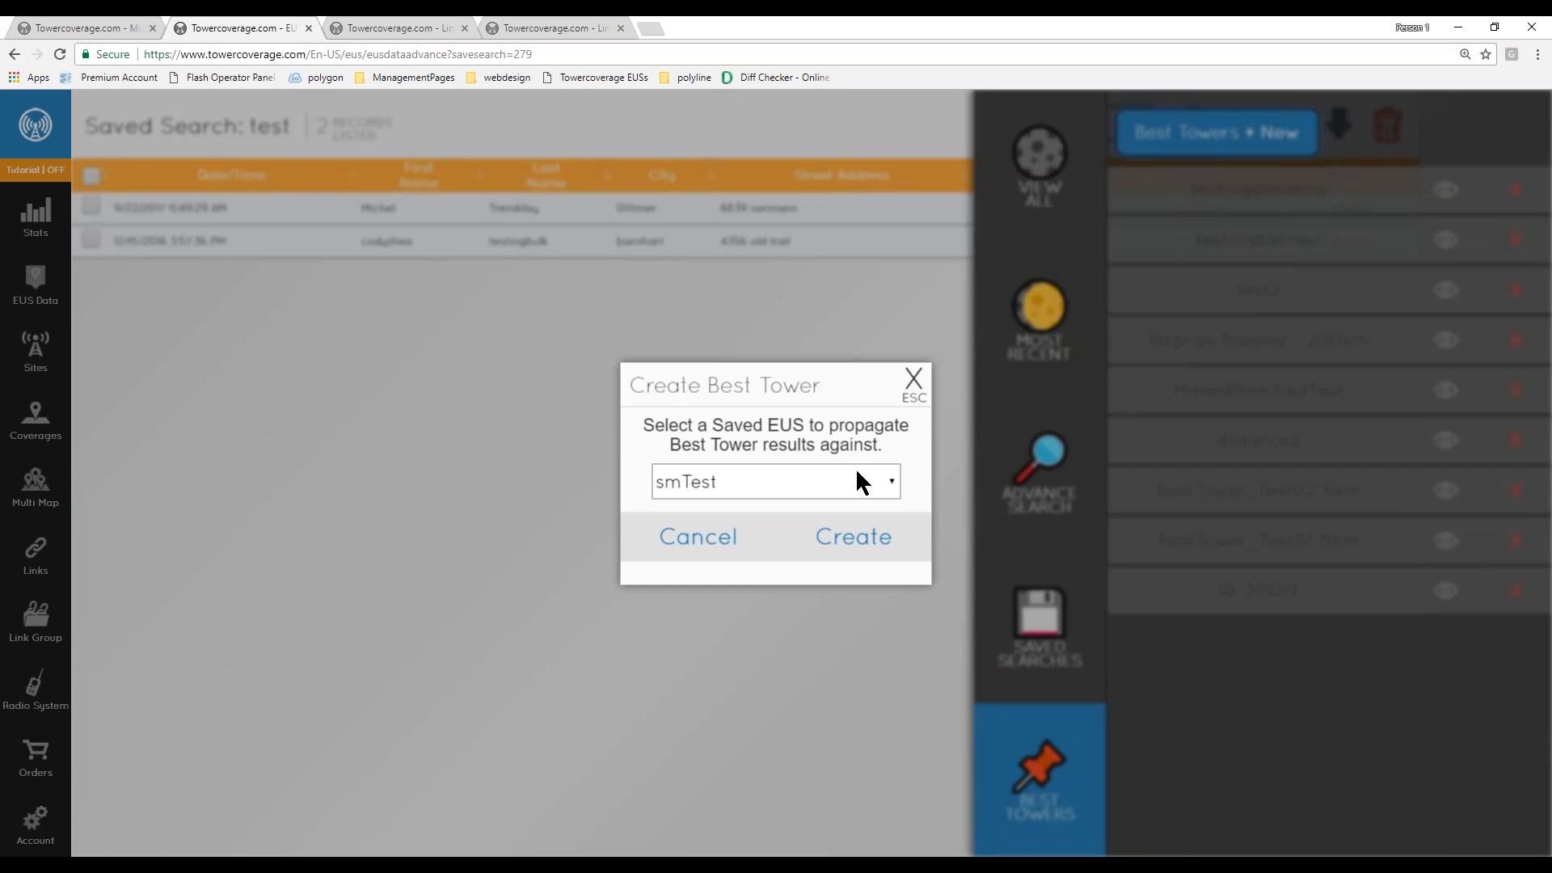
click(857, 477)
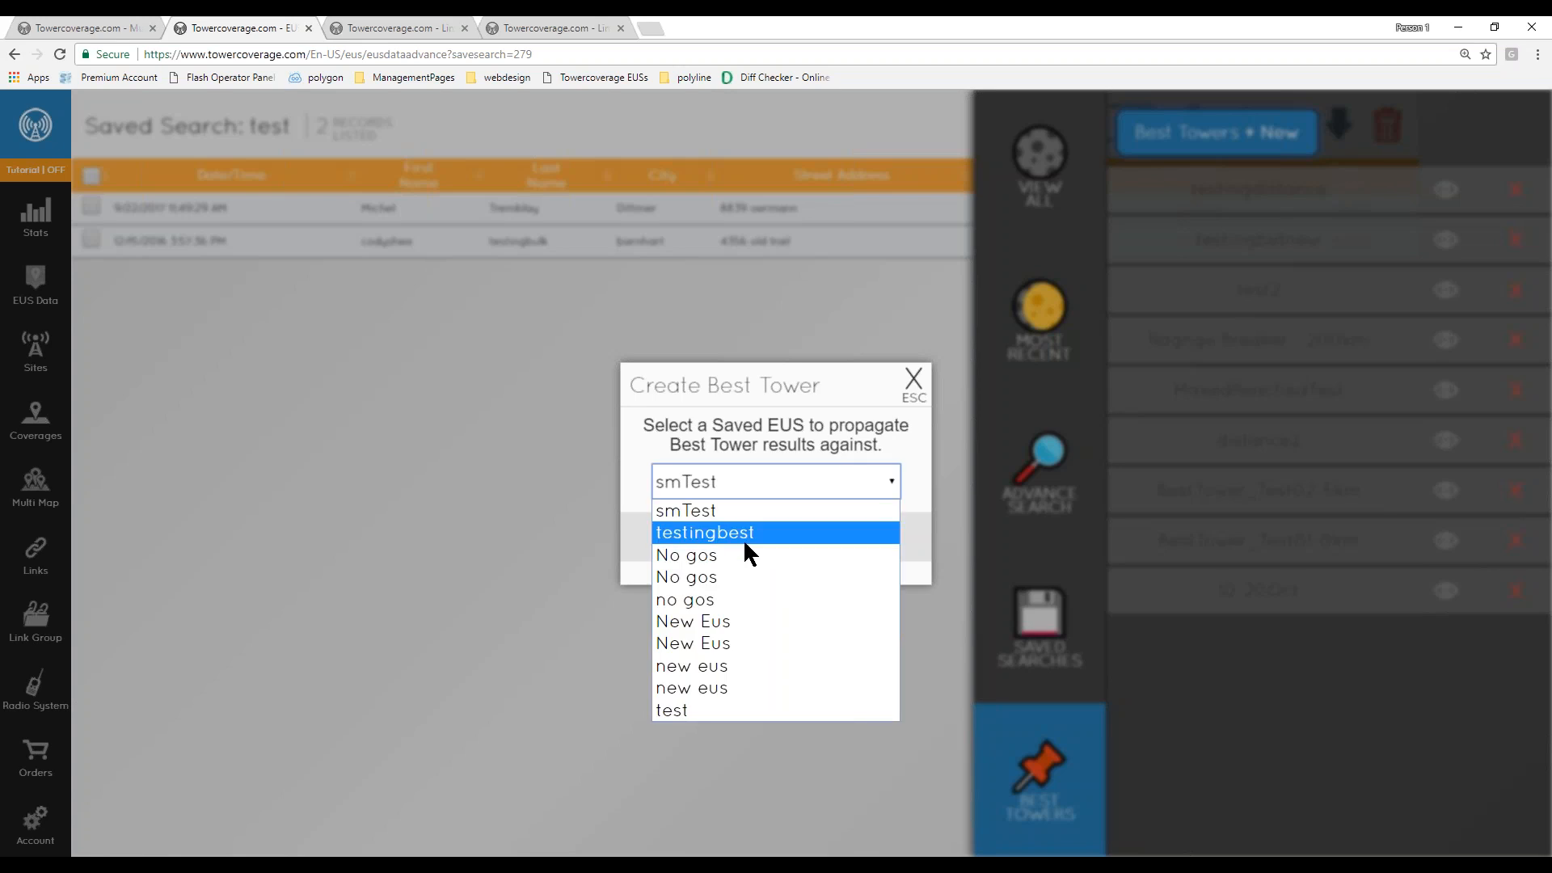
click(711, 552)
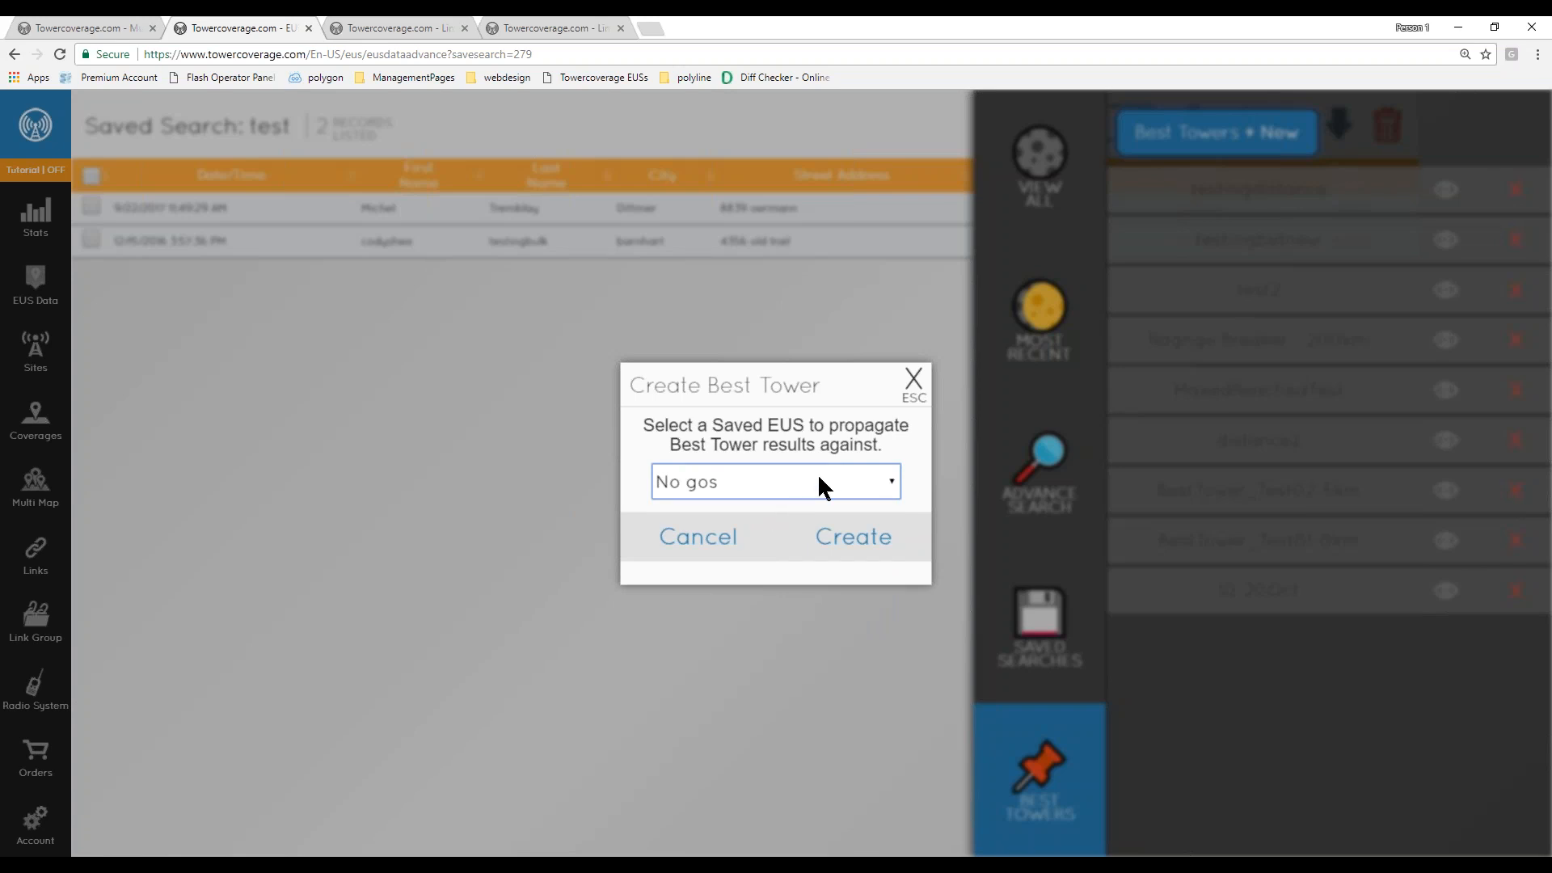
click(915, 384)
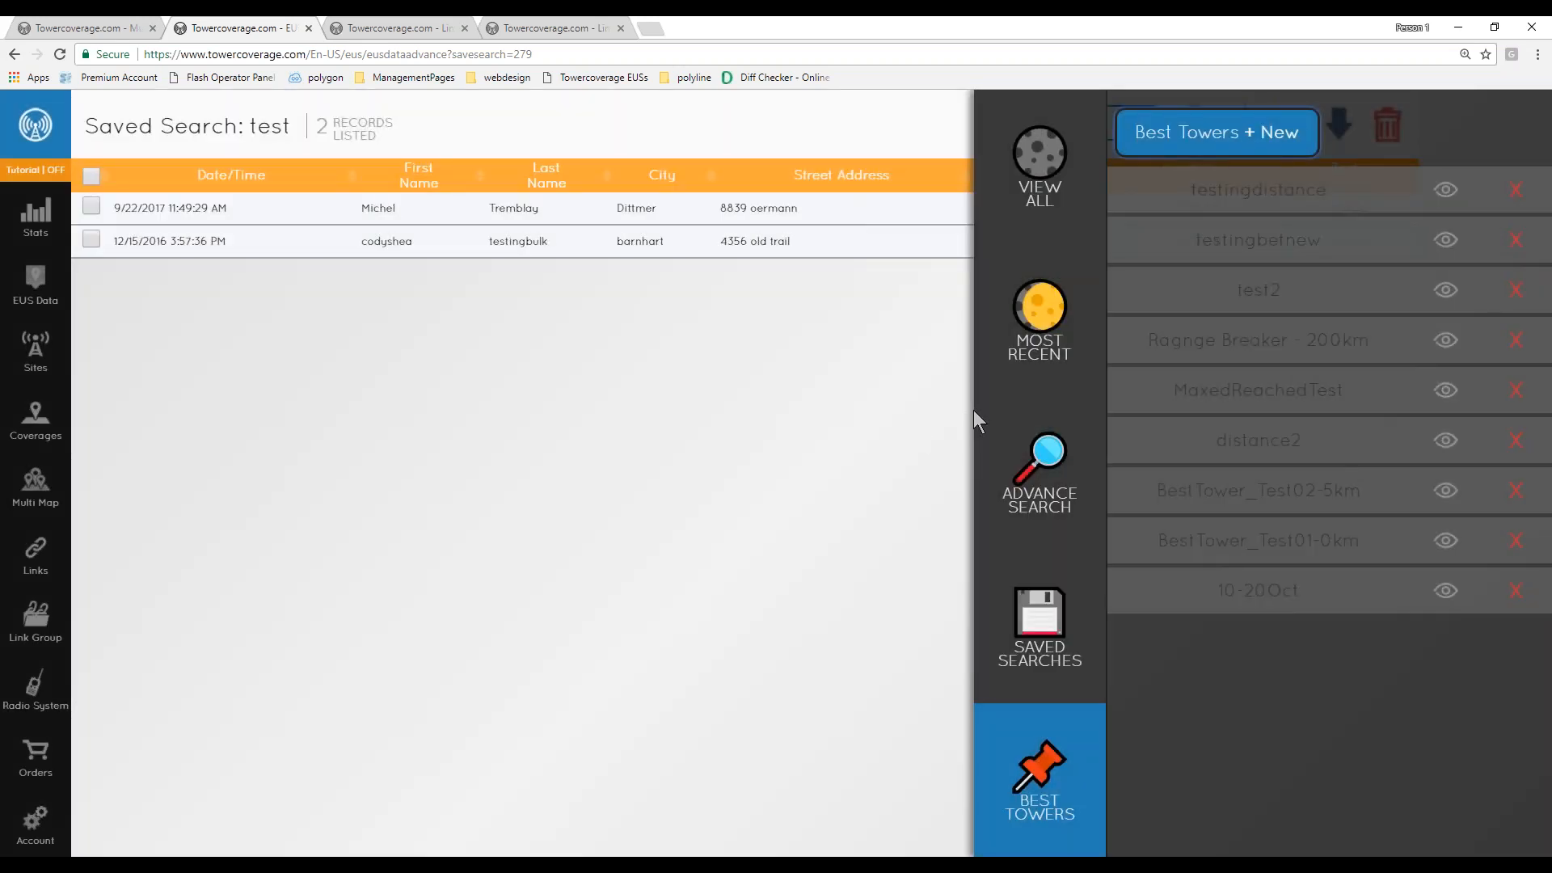
- Start a new Best Tower, naming it ergt with AP antenna height 10 m, then close the form without creating it
click(1279, 132)
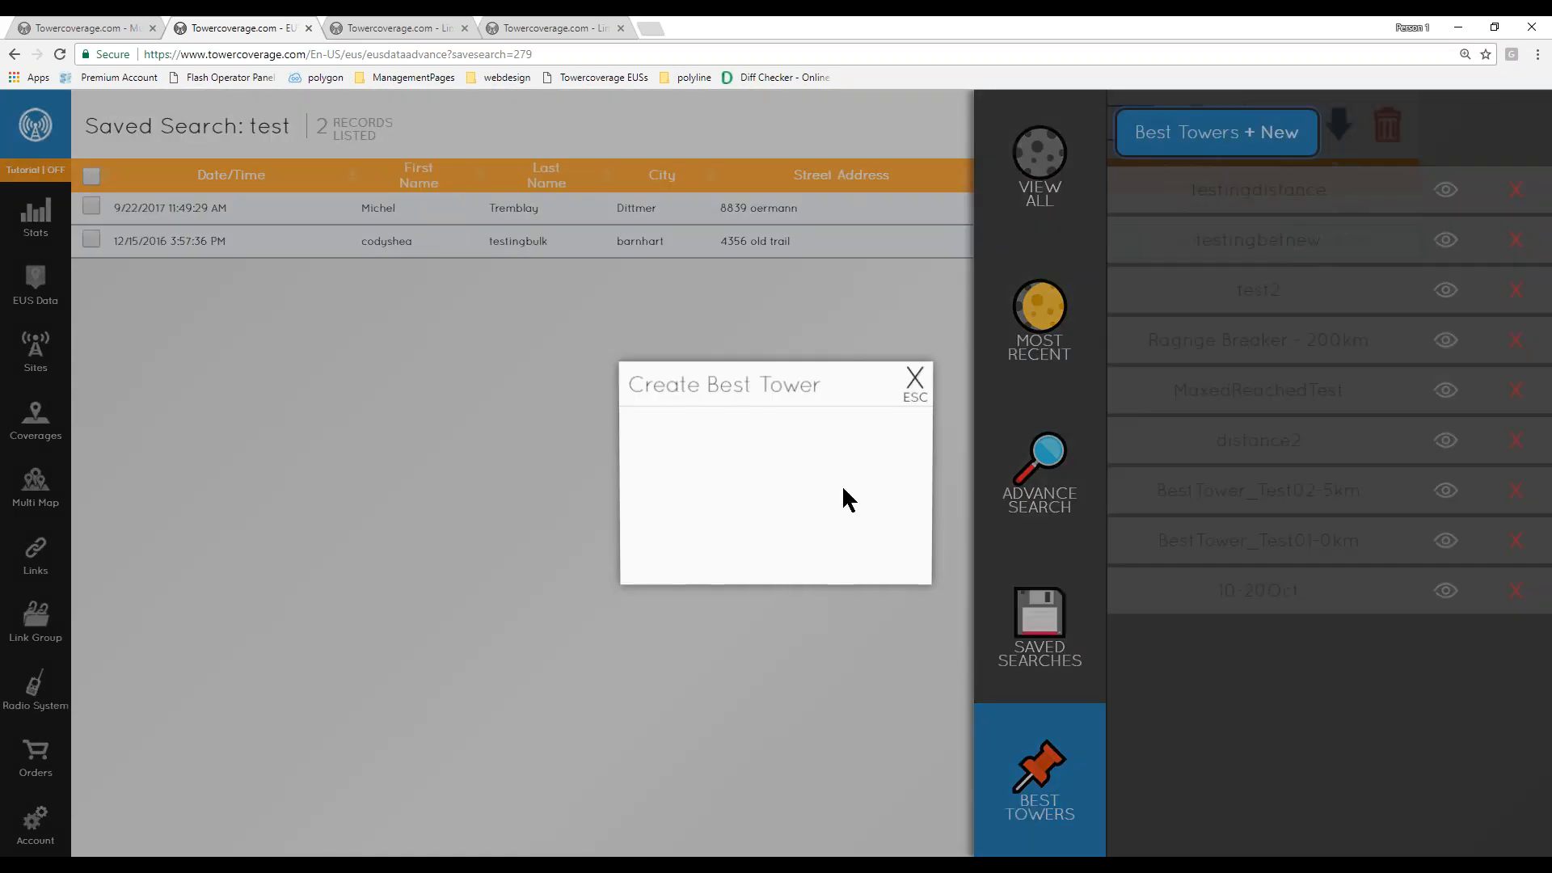
click(829, 537)
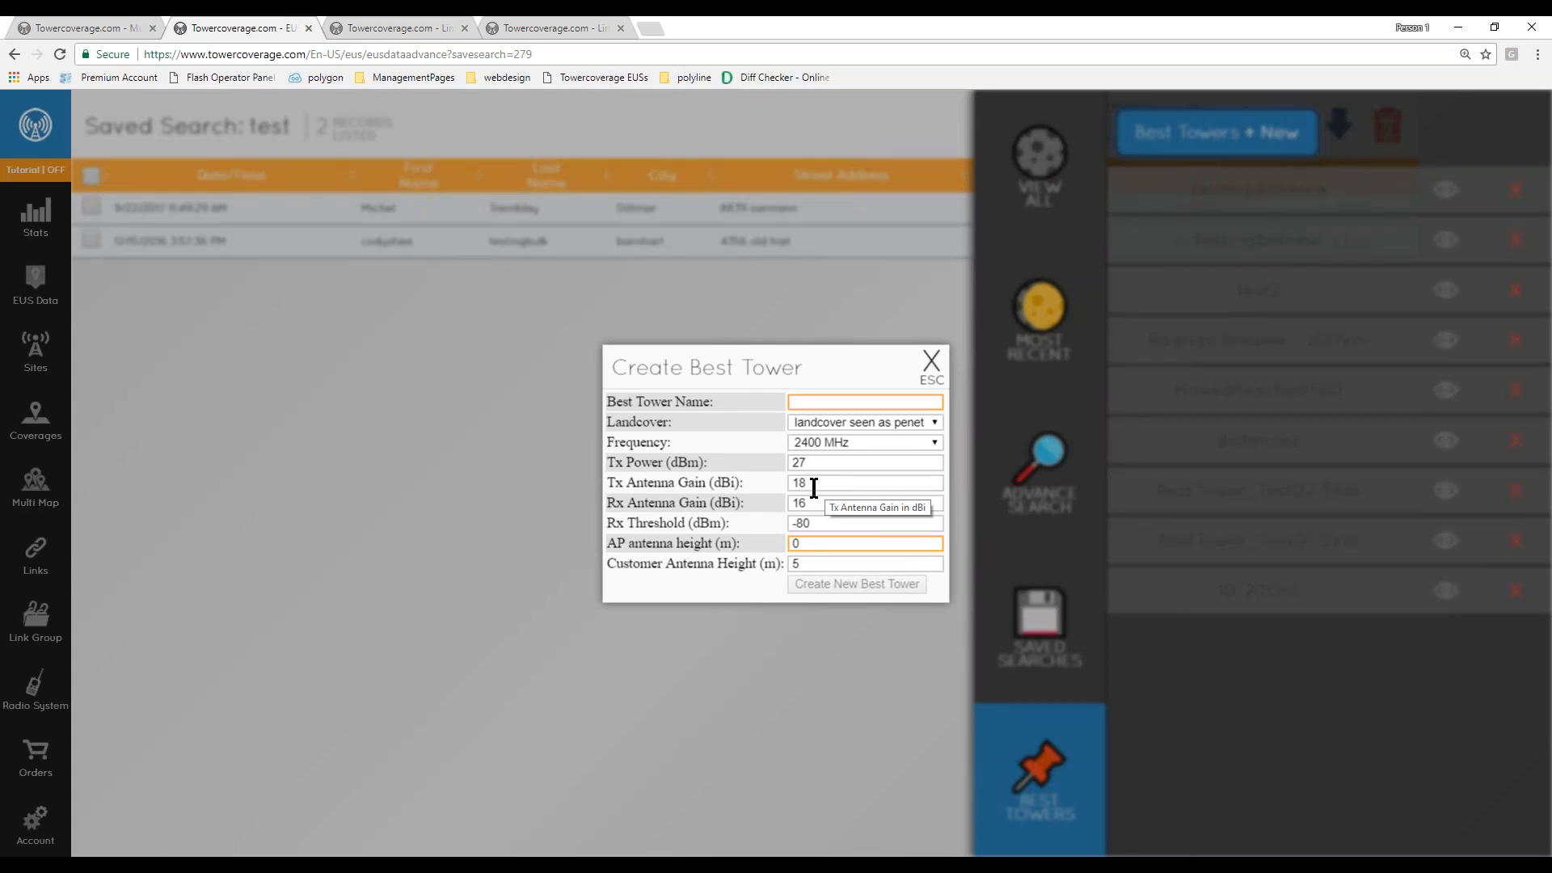
click(872, 403)
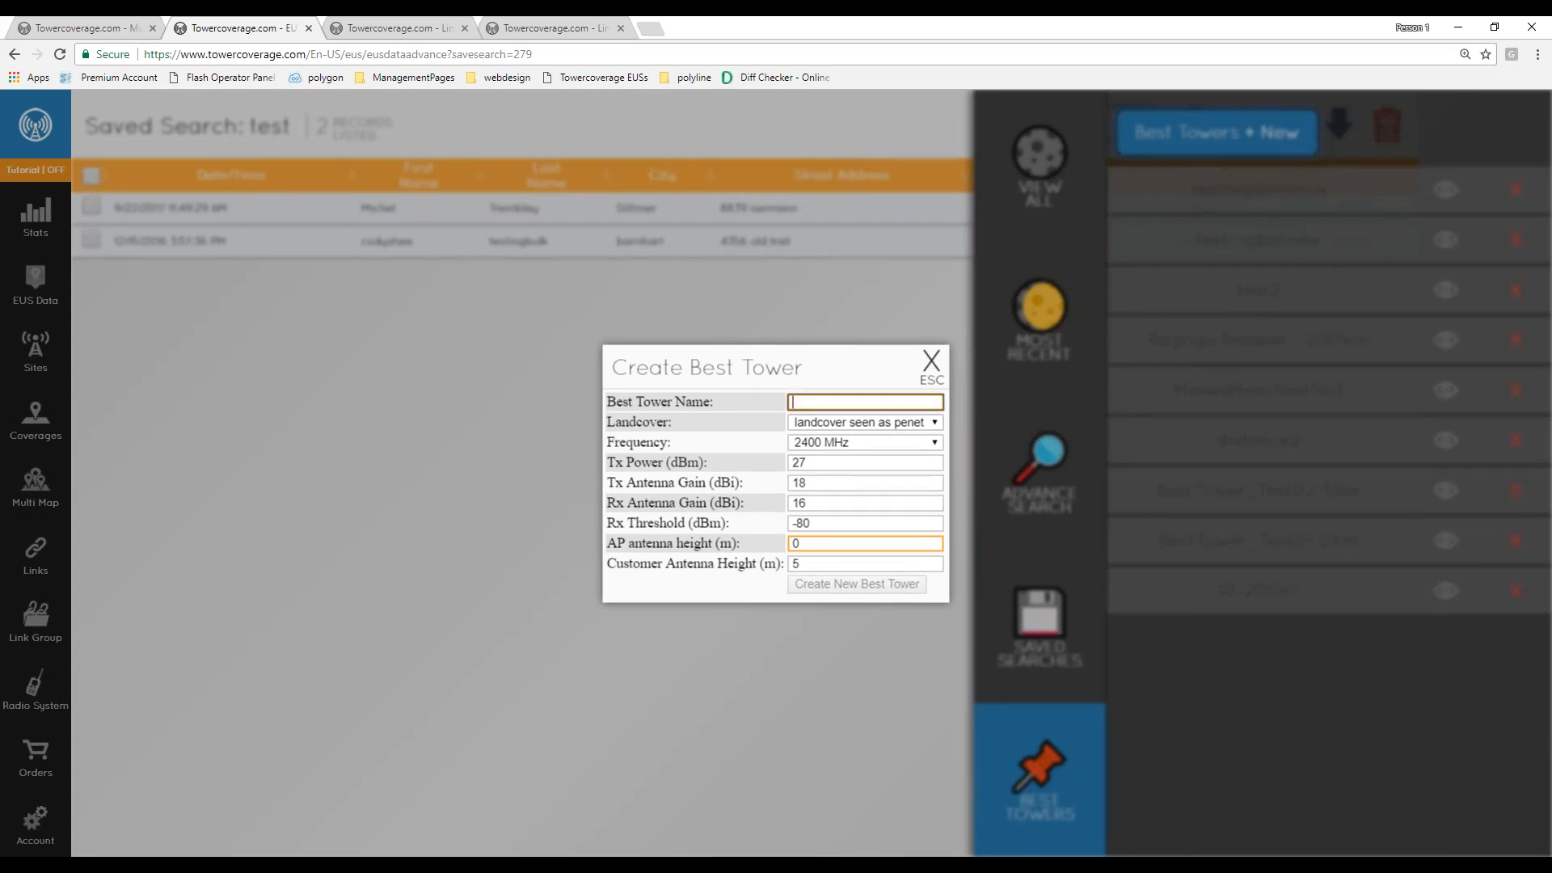
click(866, 420)
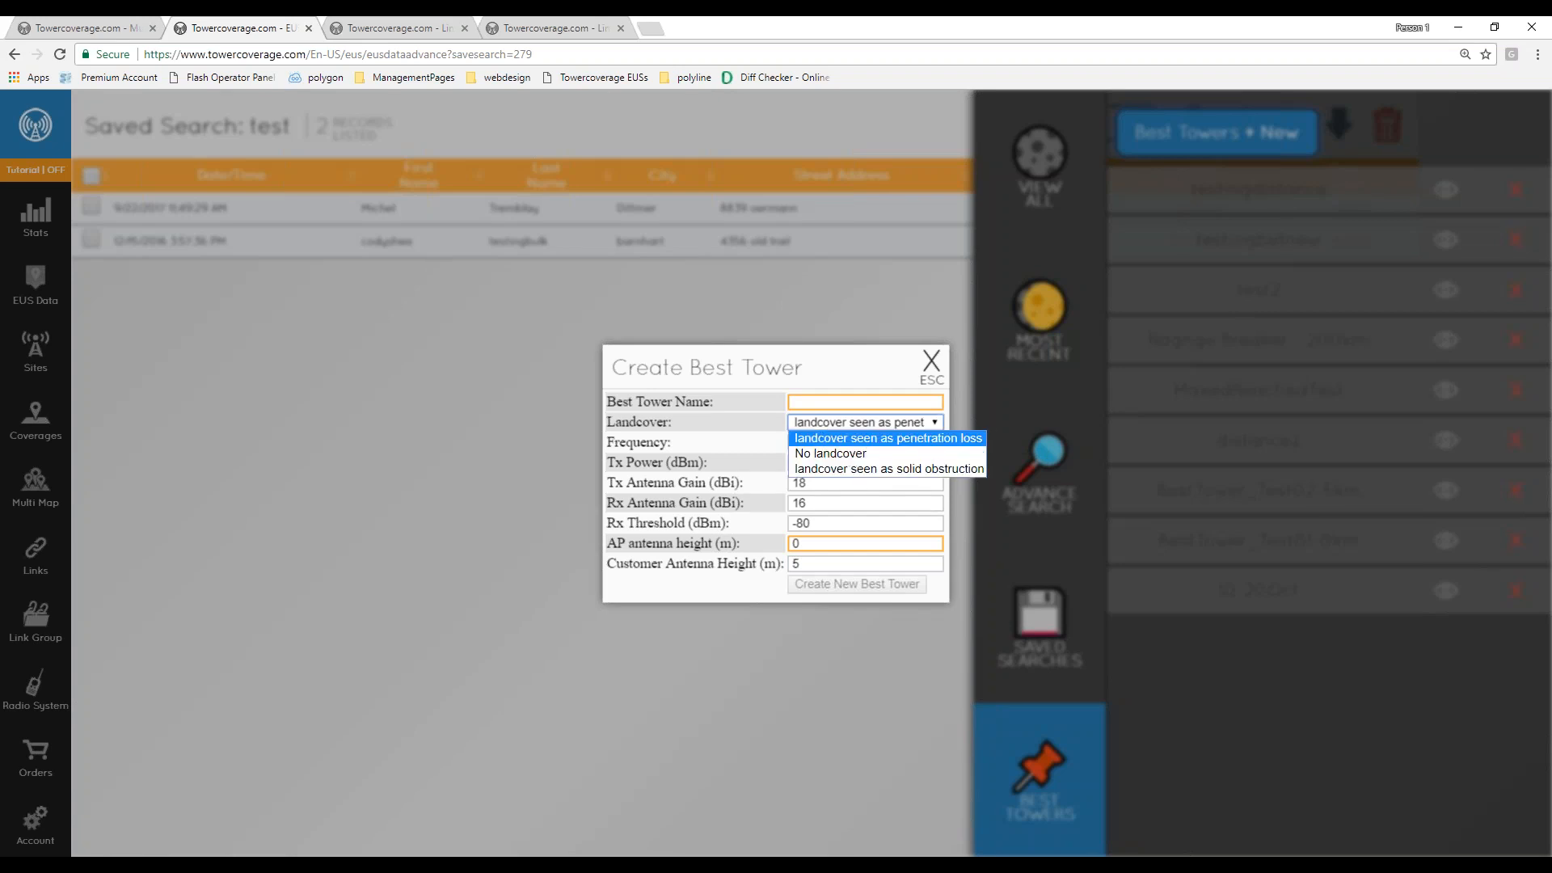
click(848, 440)
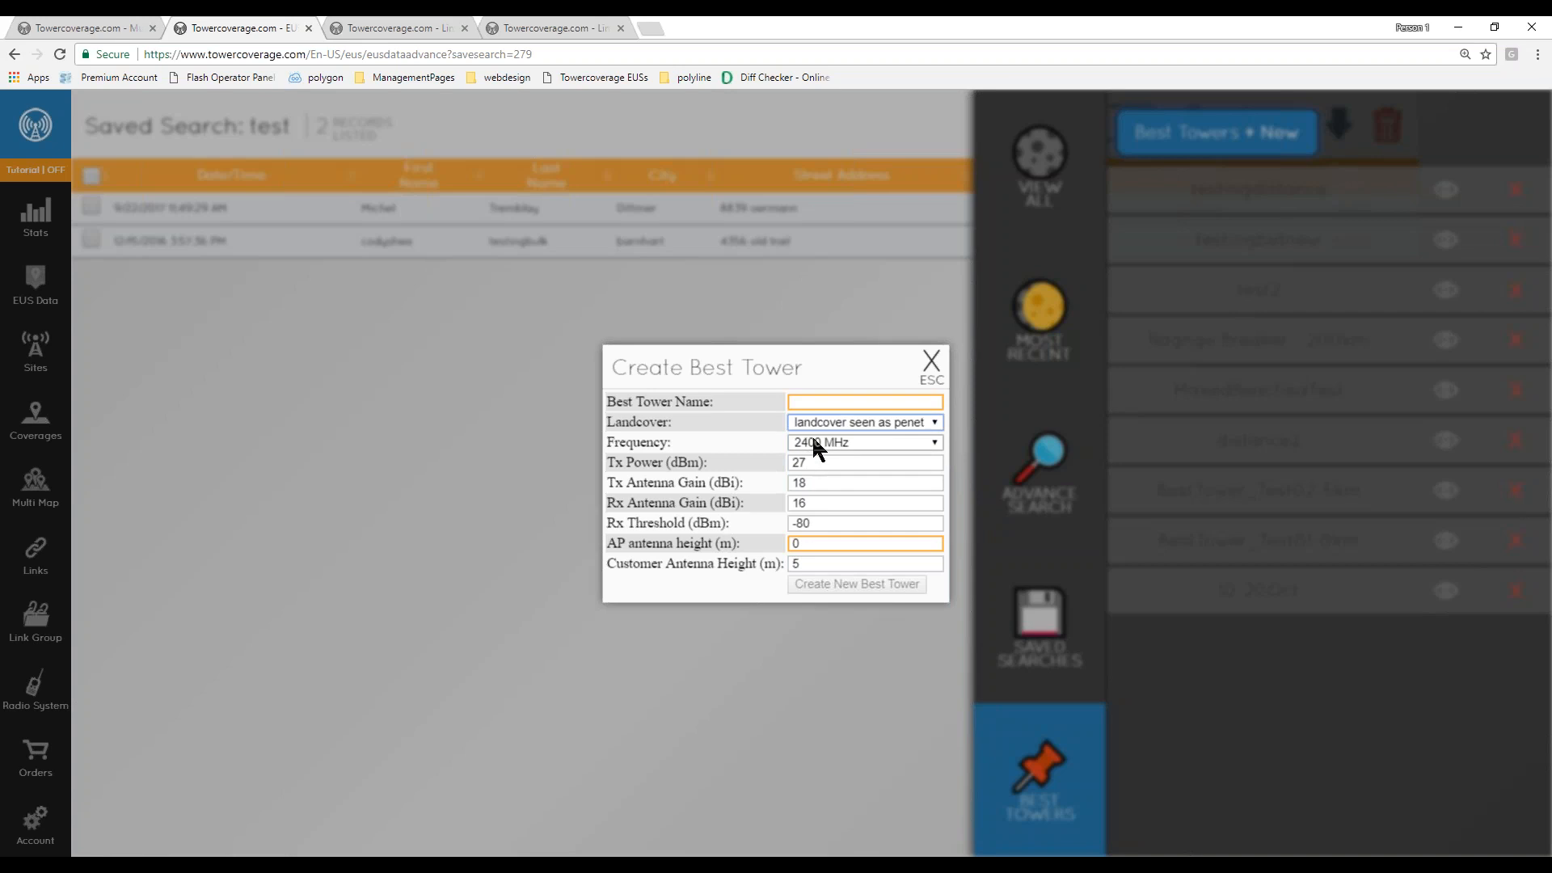
click(809, 544)
double_click(810, 544)
text(10)
click(817, 524)
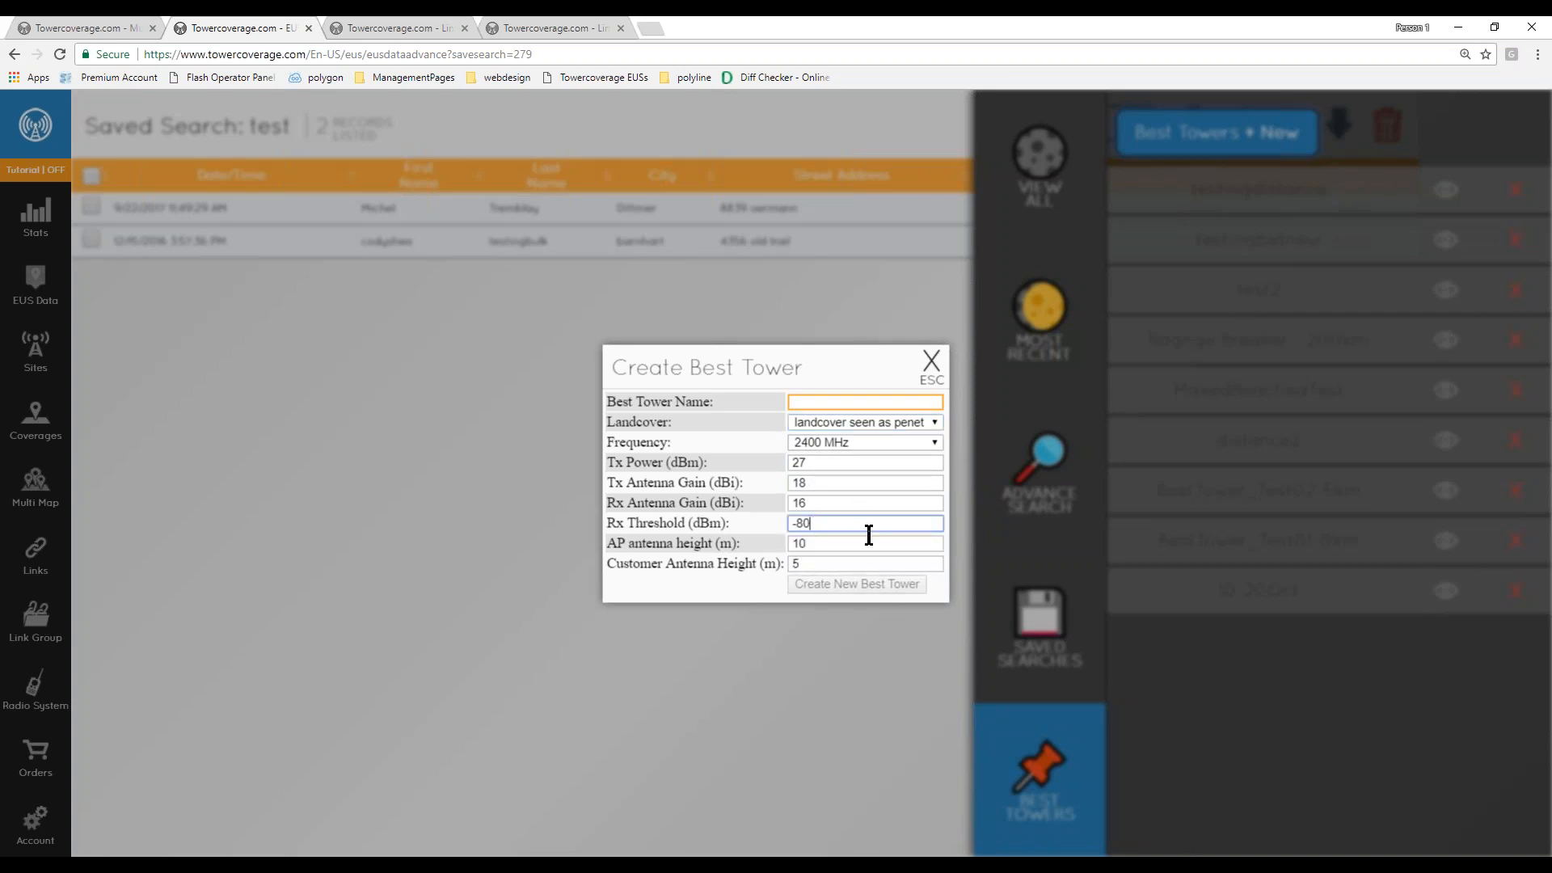
click(855, 402)
text(ergt)
click(841, 503)
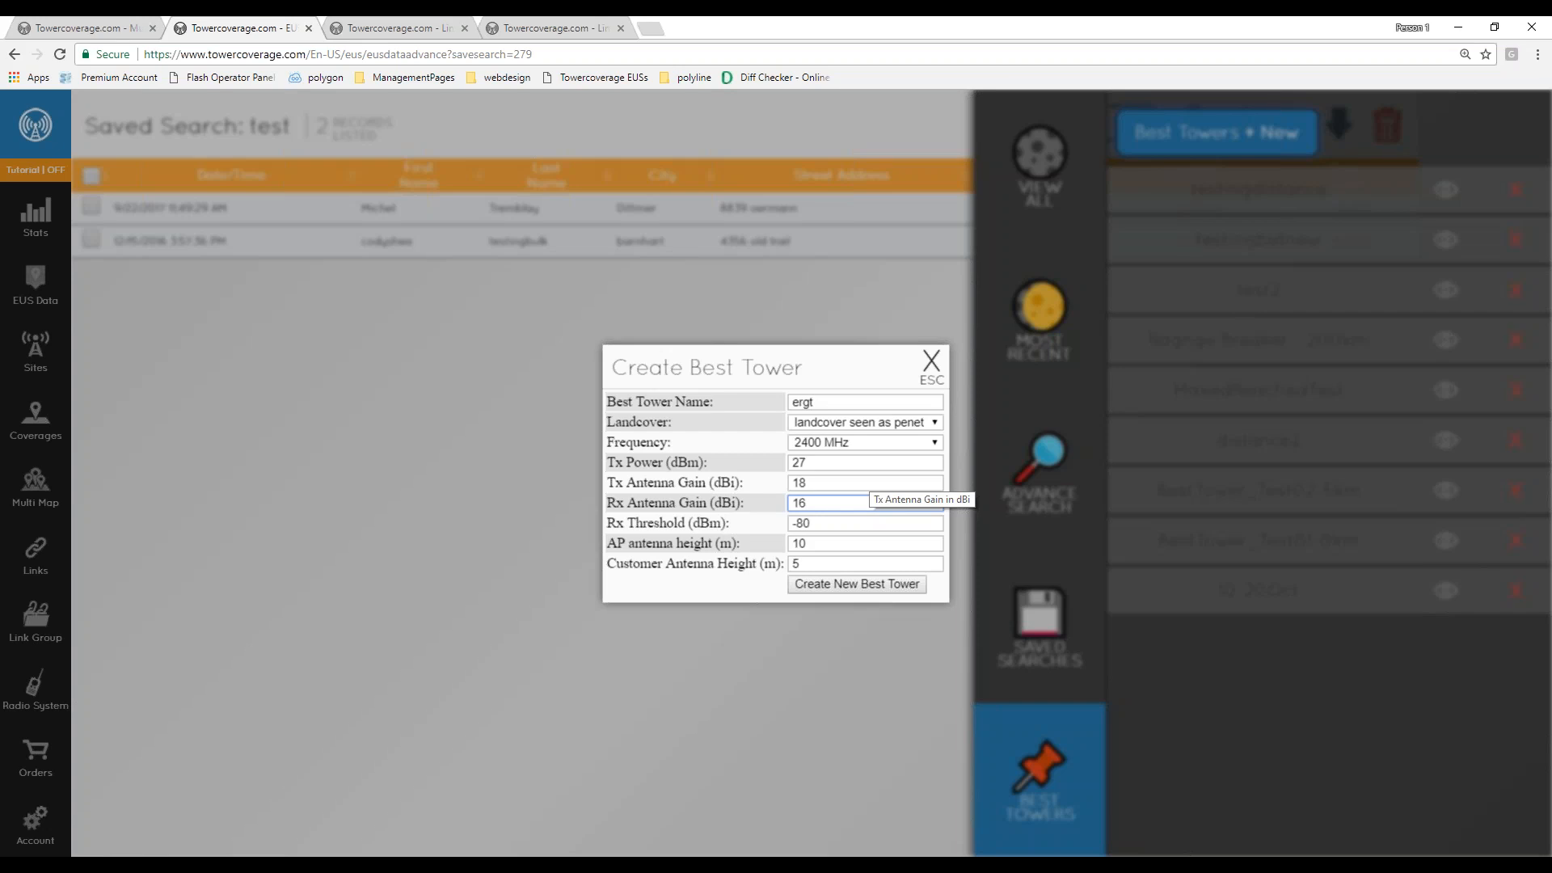
click(931, 361)
- Open the testingdistance Best Tower heat map, explore it and inspect a tower marker's details
click(1443, 191)
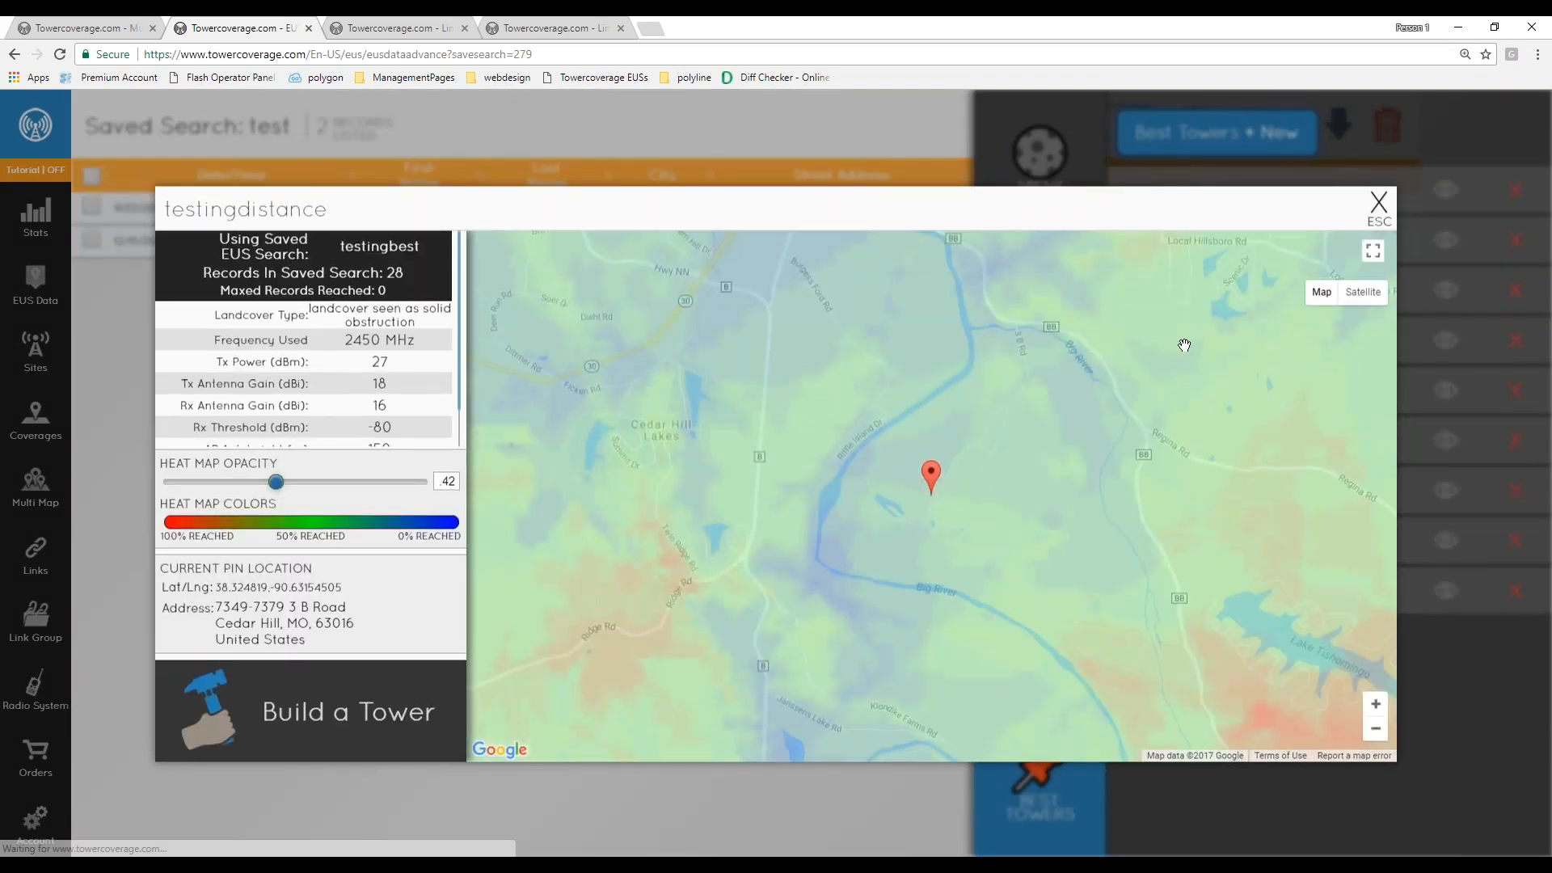
scroll(816, 498, down, 1)
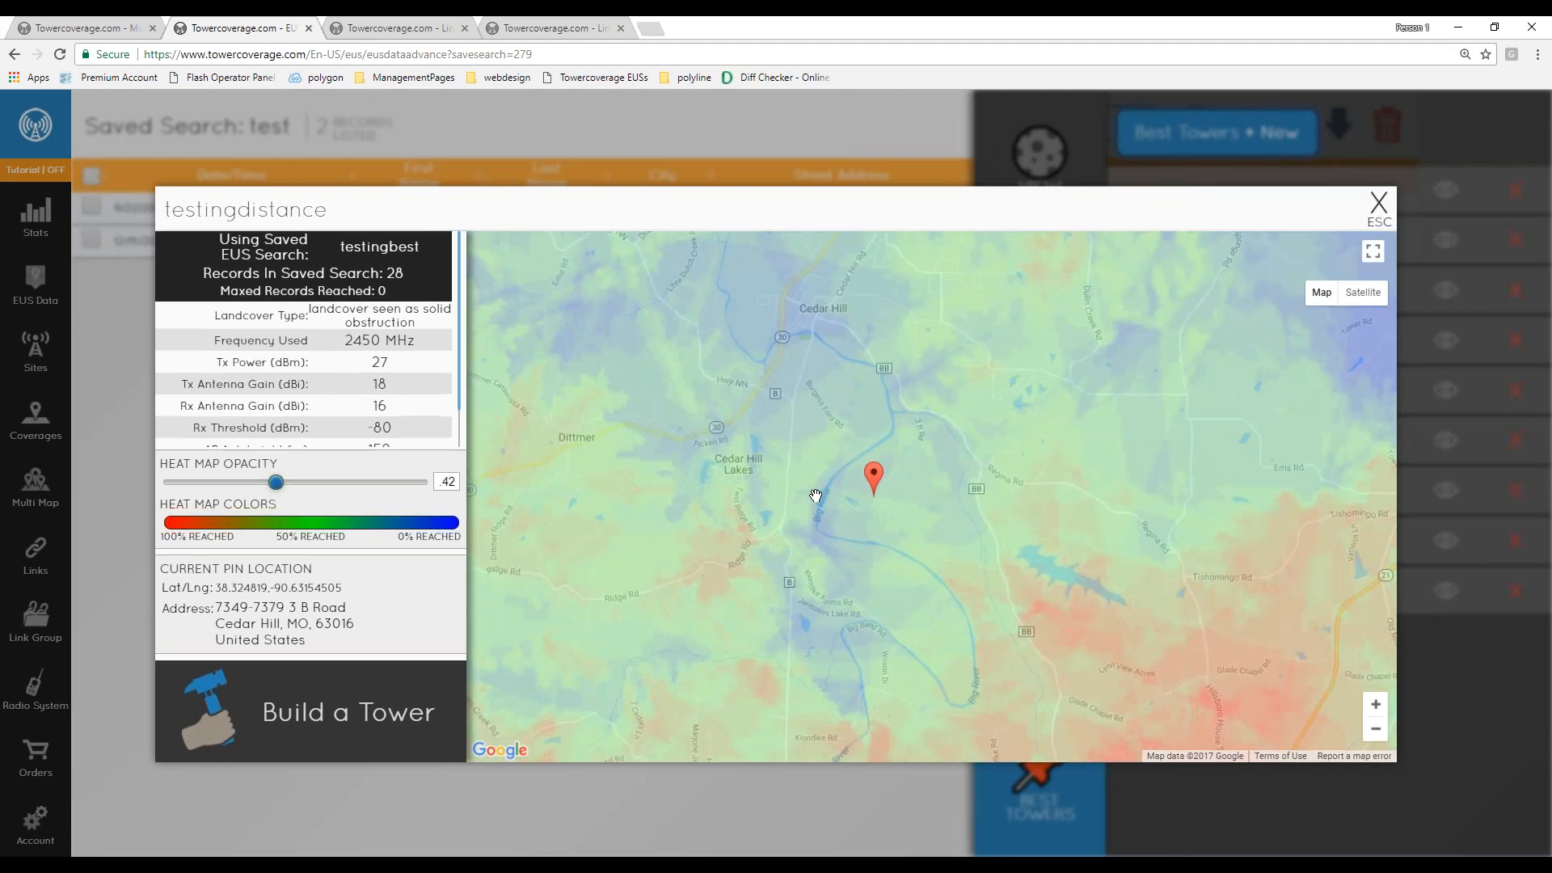
drag(984, 641, 880, 421)
scroll(881, 421, down, 2)
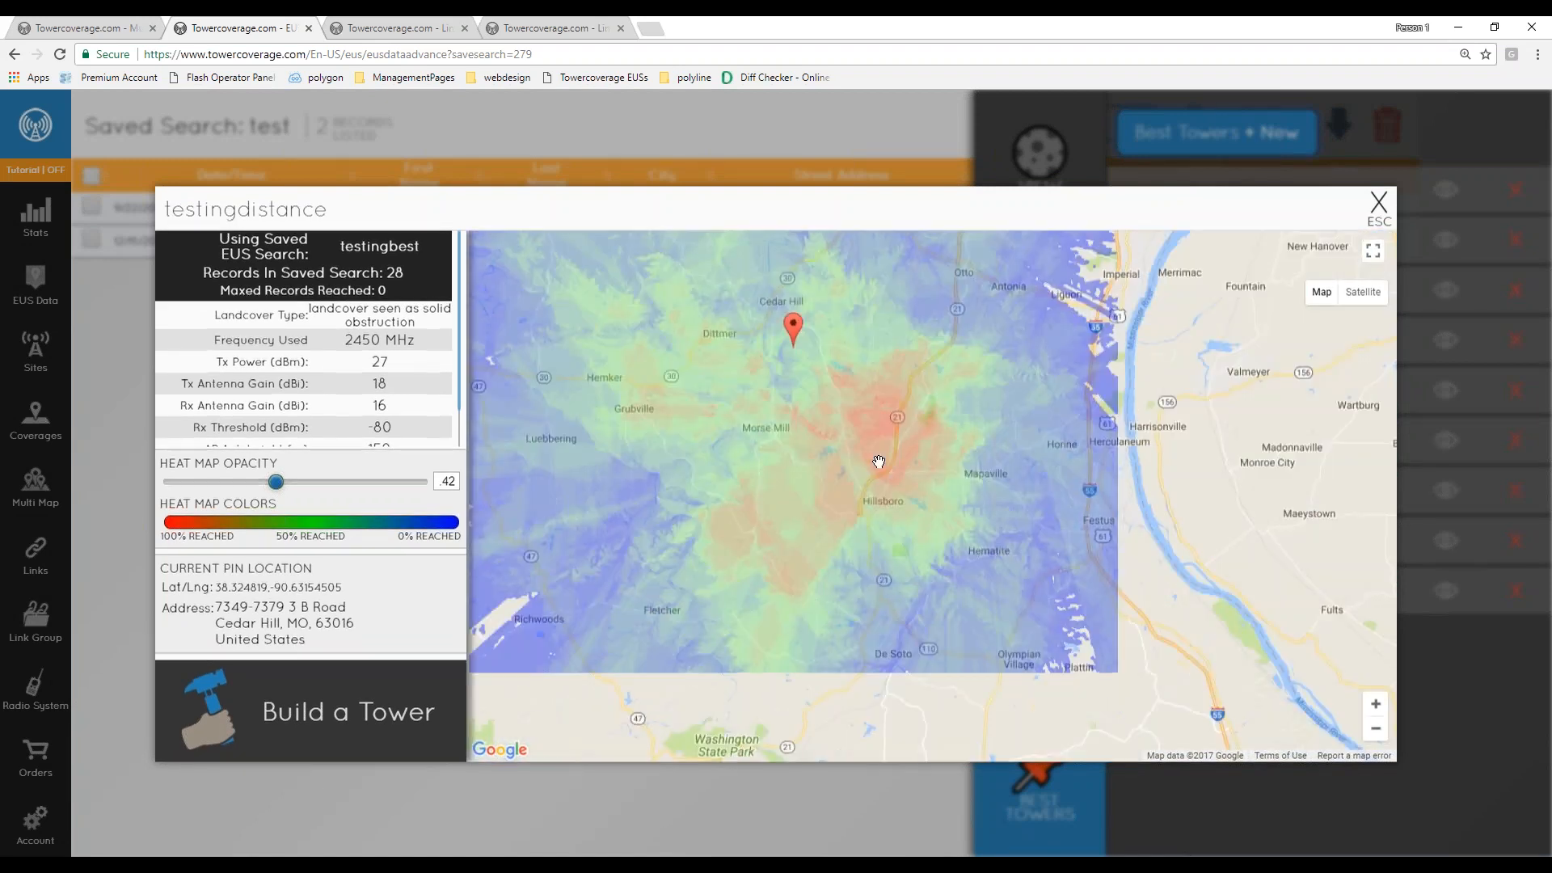
drag(879, 461, 943, 488)
scroll(942, 488, up, 1)
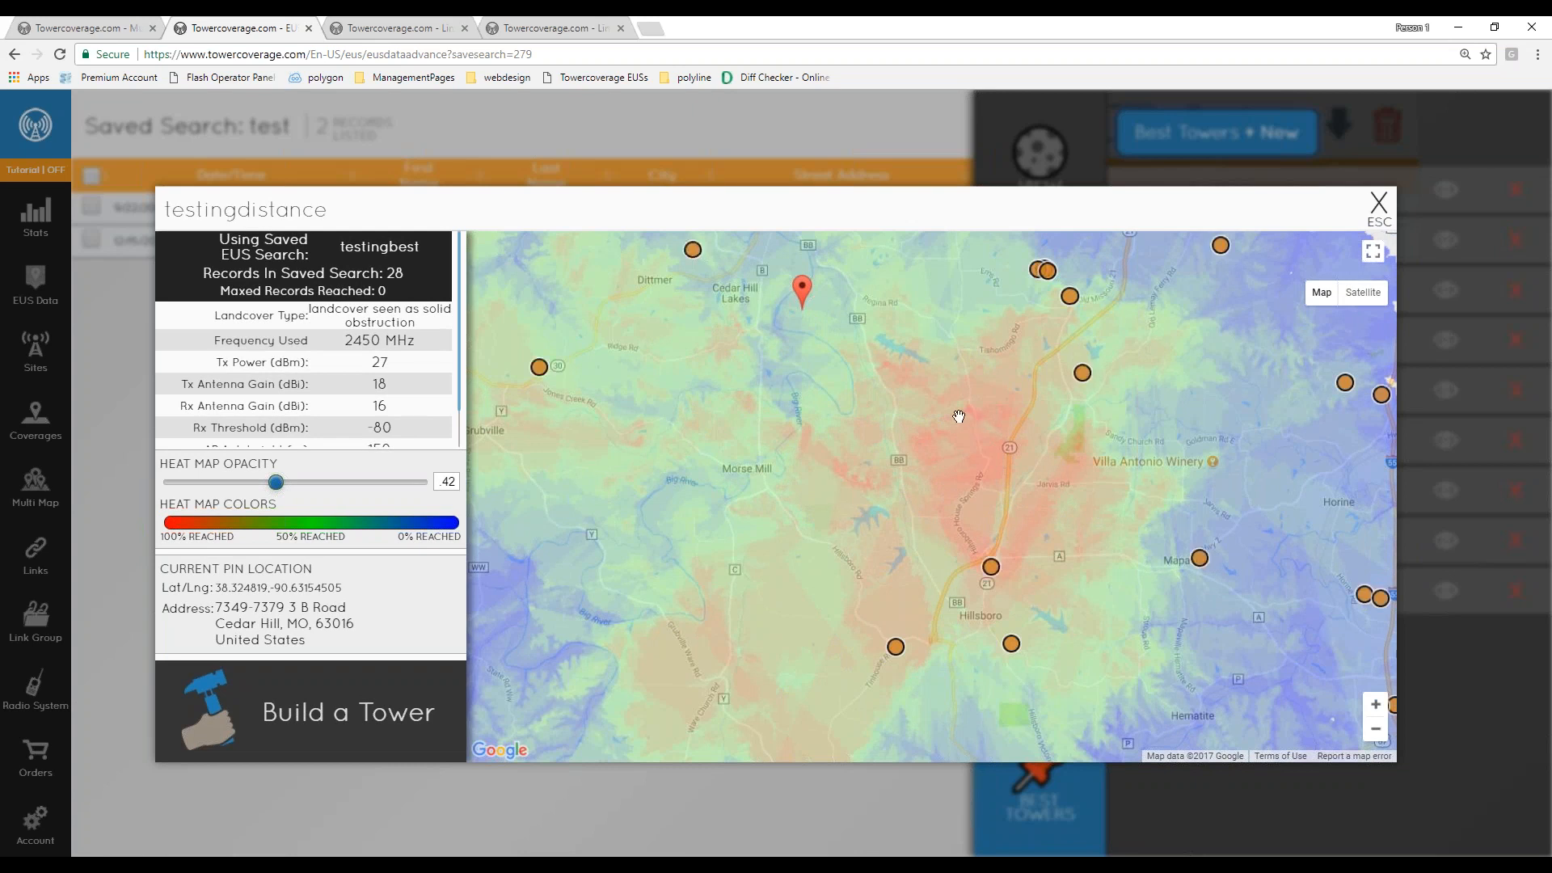
scroll(975, 418, up, 1)
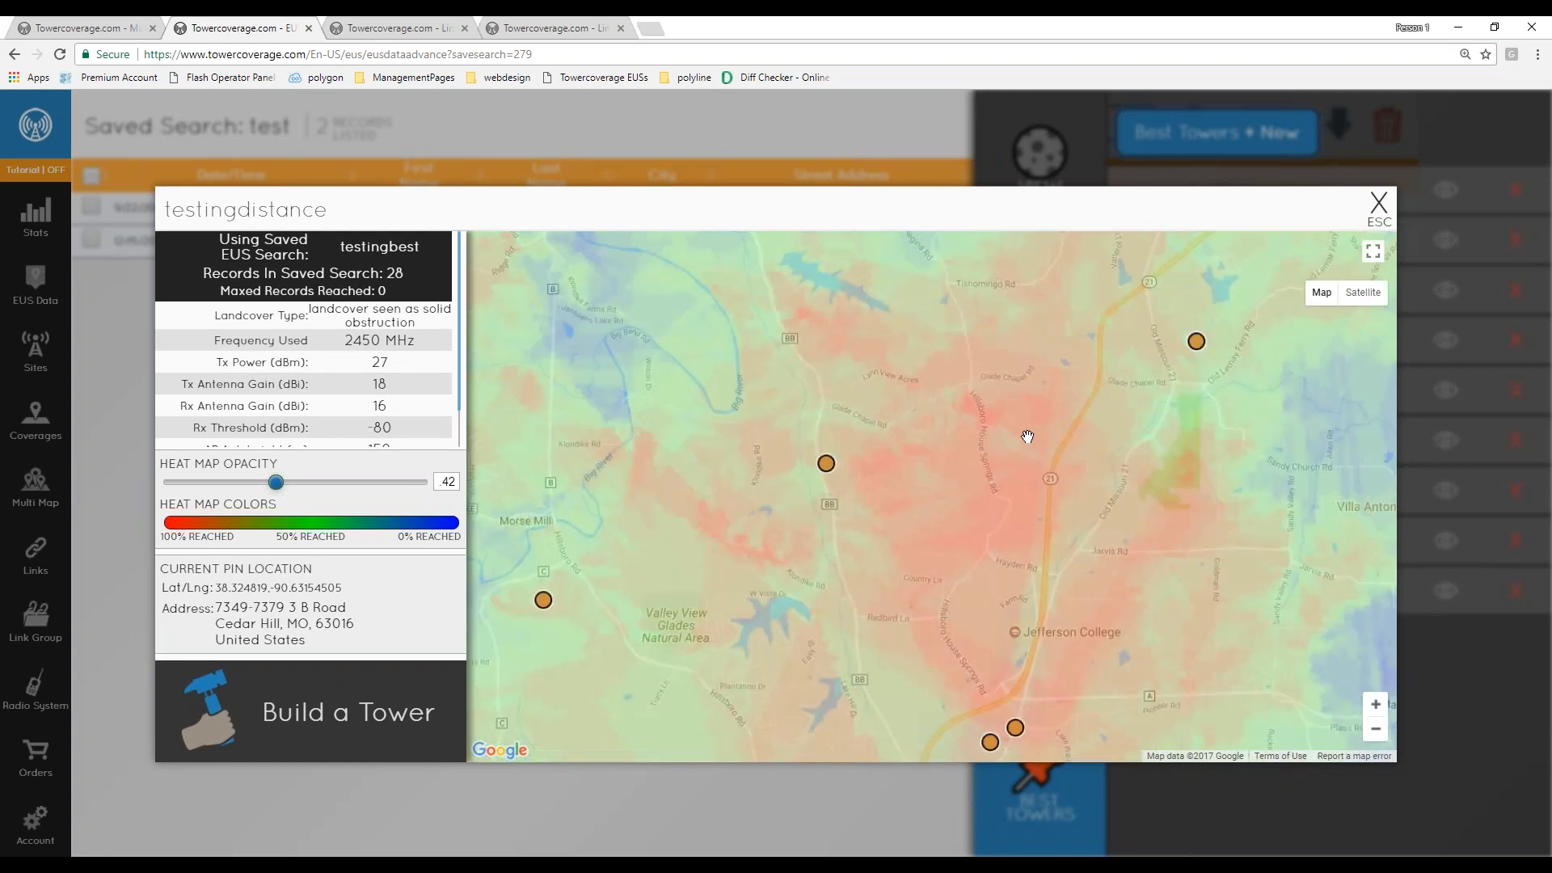
drag(956, 623, 931, 536)
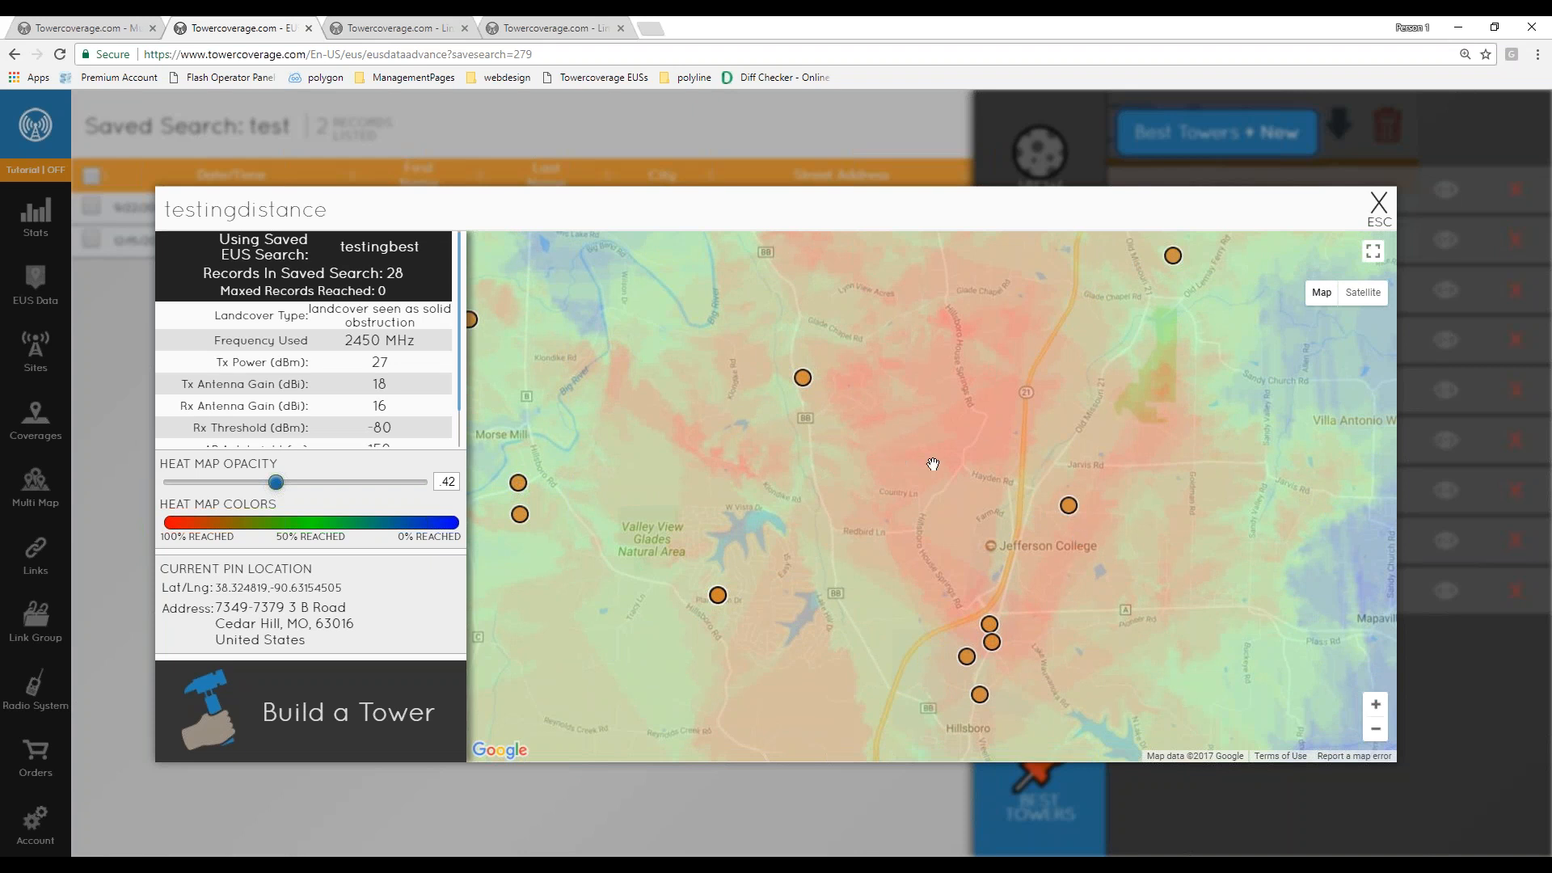
click(1070, 507)
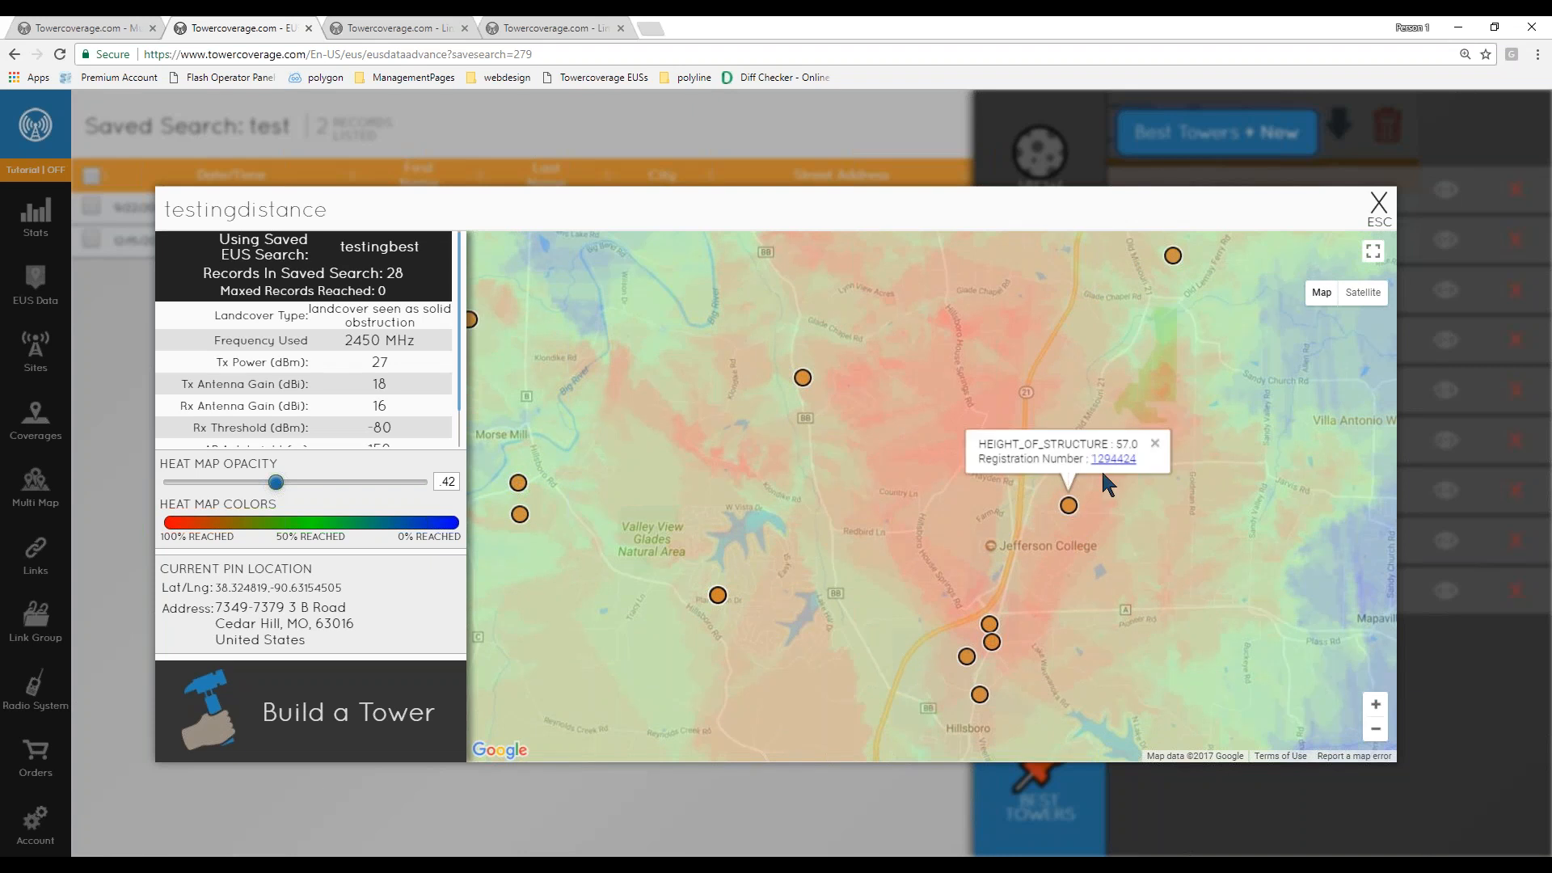
click(1156, 443)
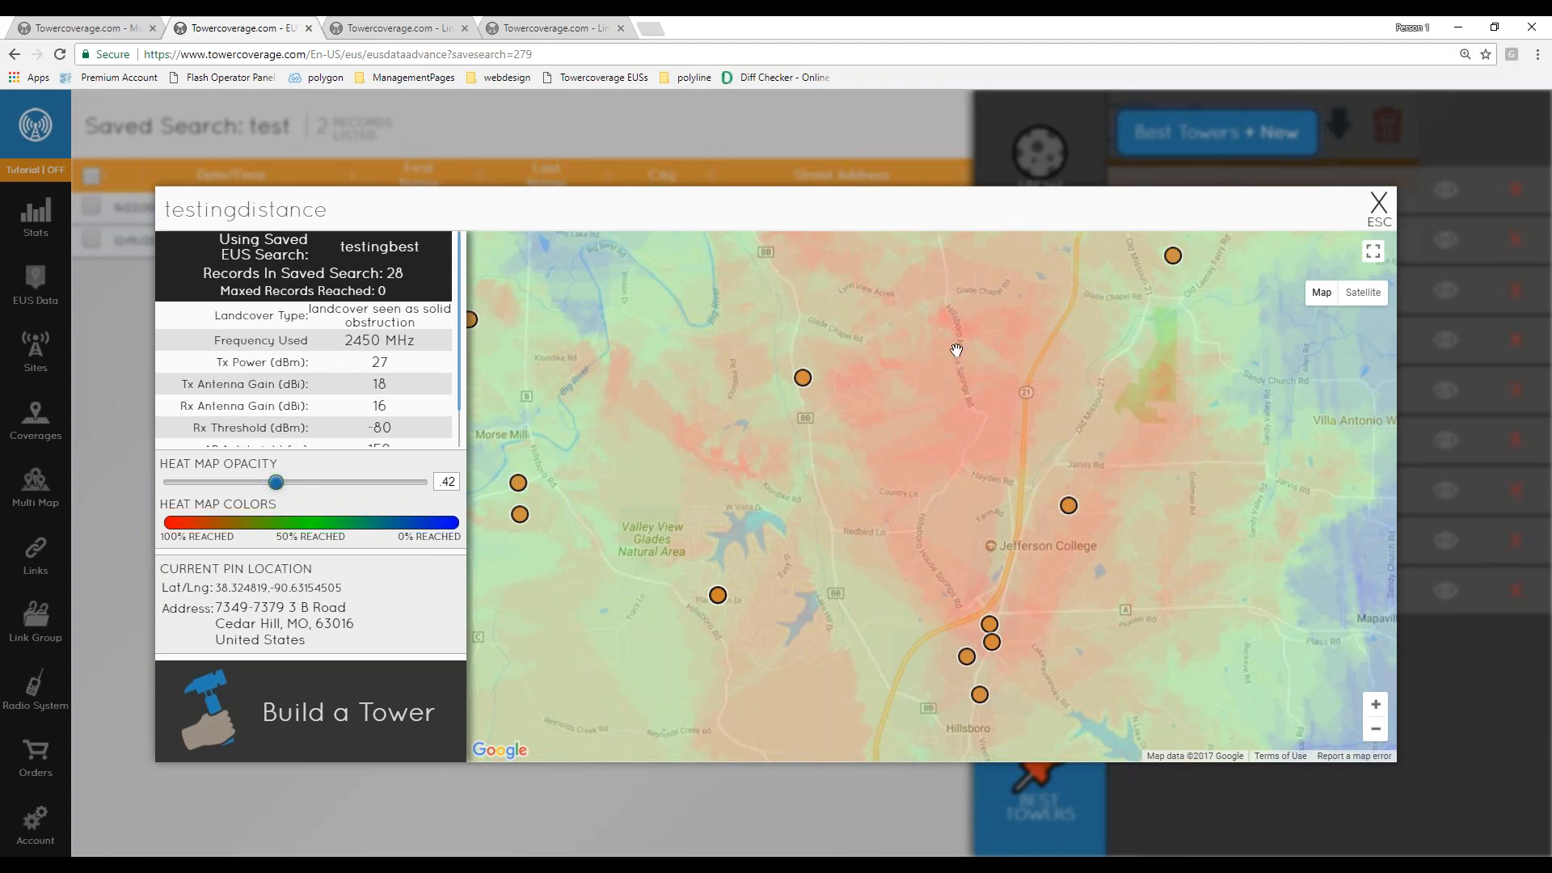
- Move the heat map's pin to a new spot, select its coordinates and address, then close the viewer
scroll(966, 344, up, 1)
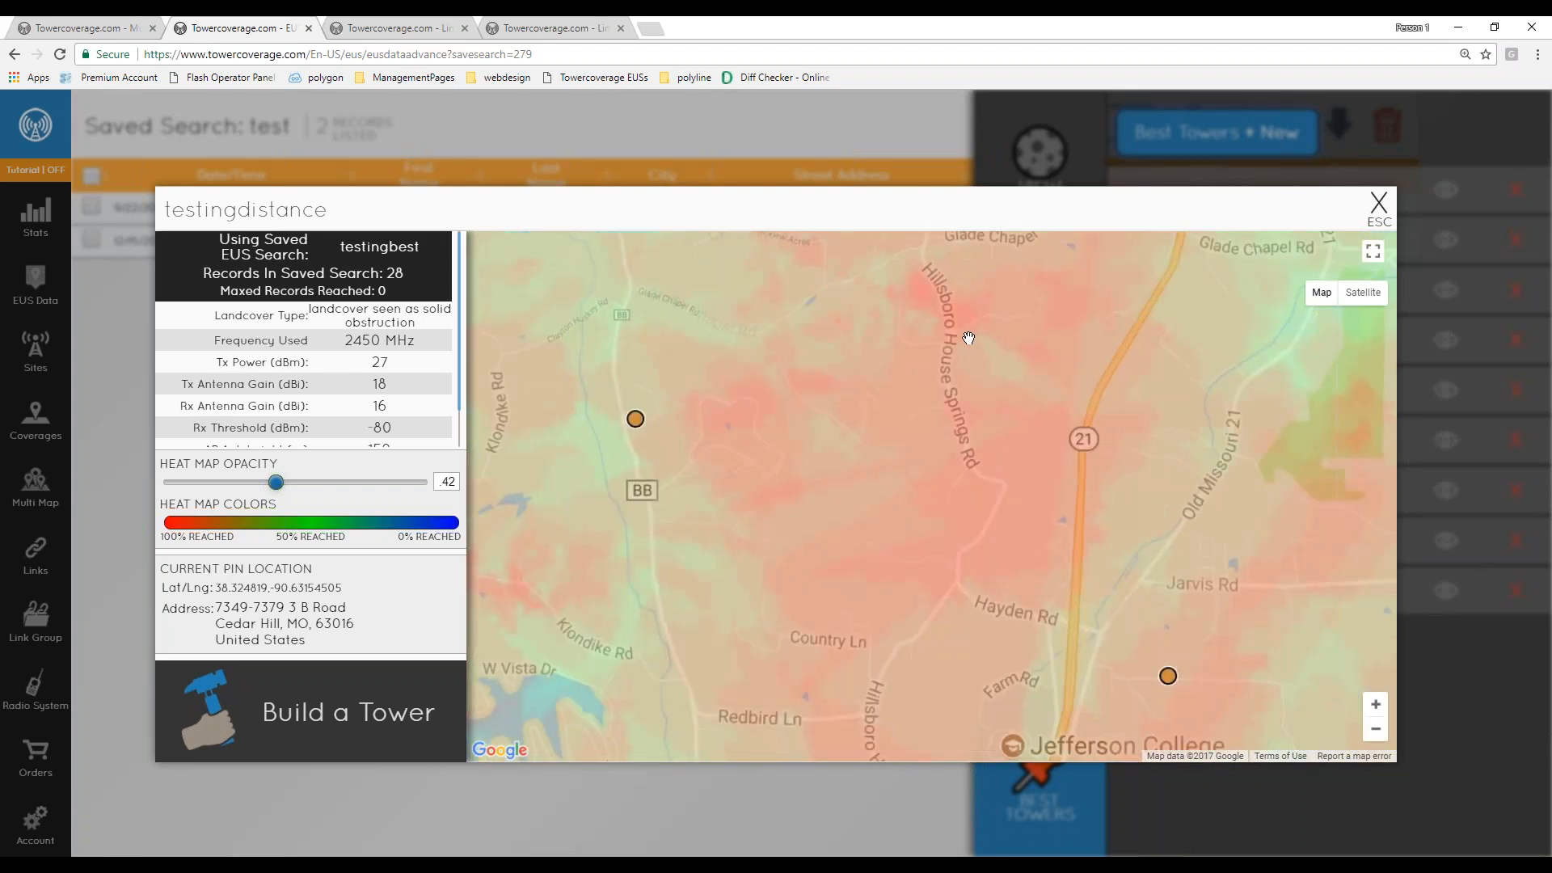
click(933, 294)
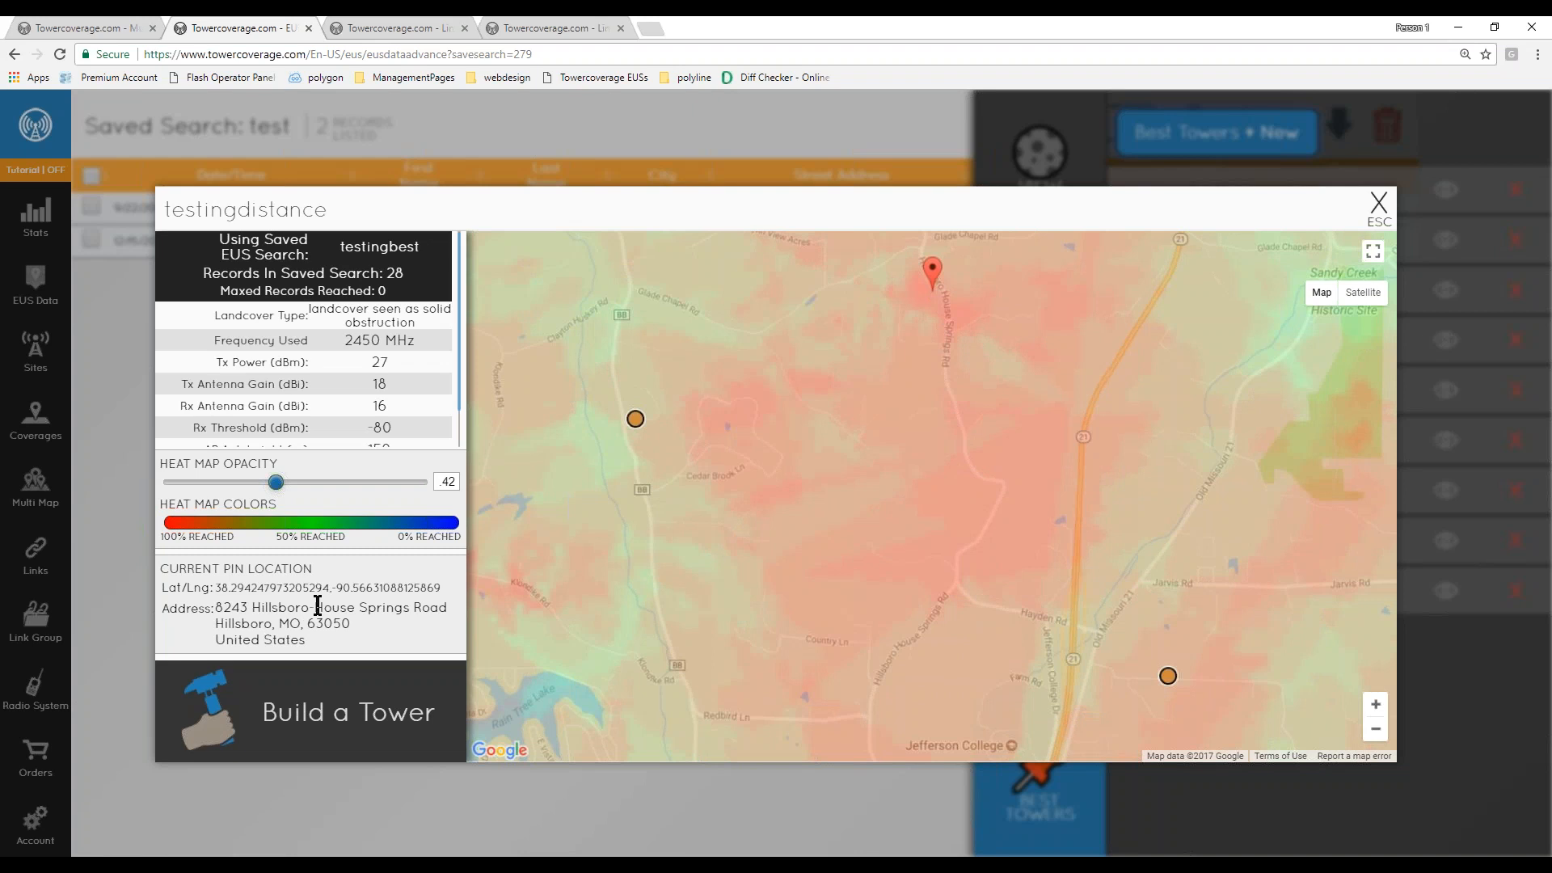
drag(169, 588, 442, 589)
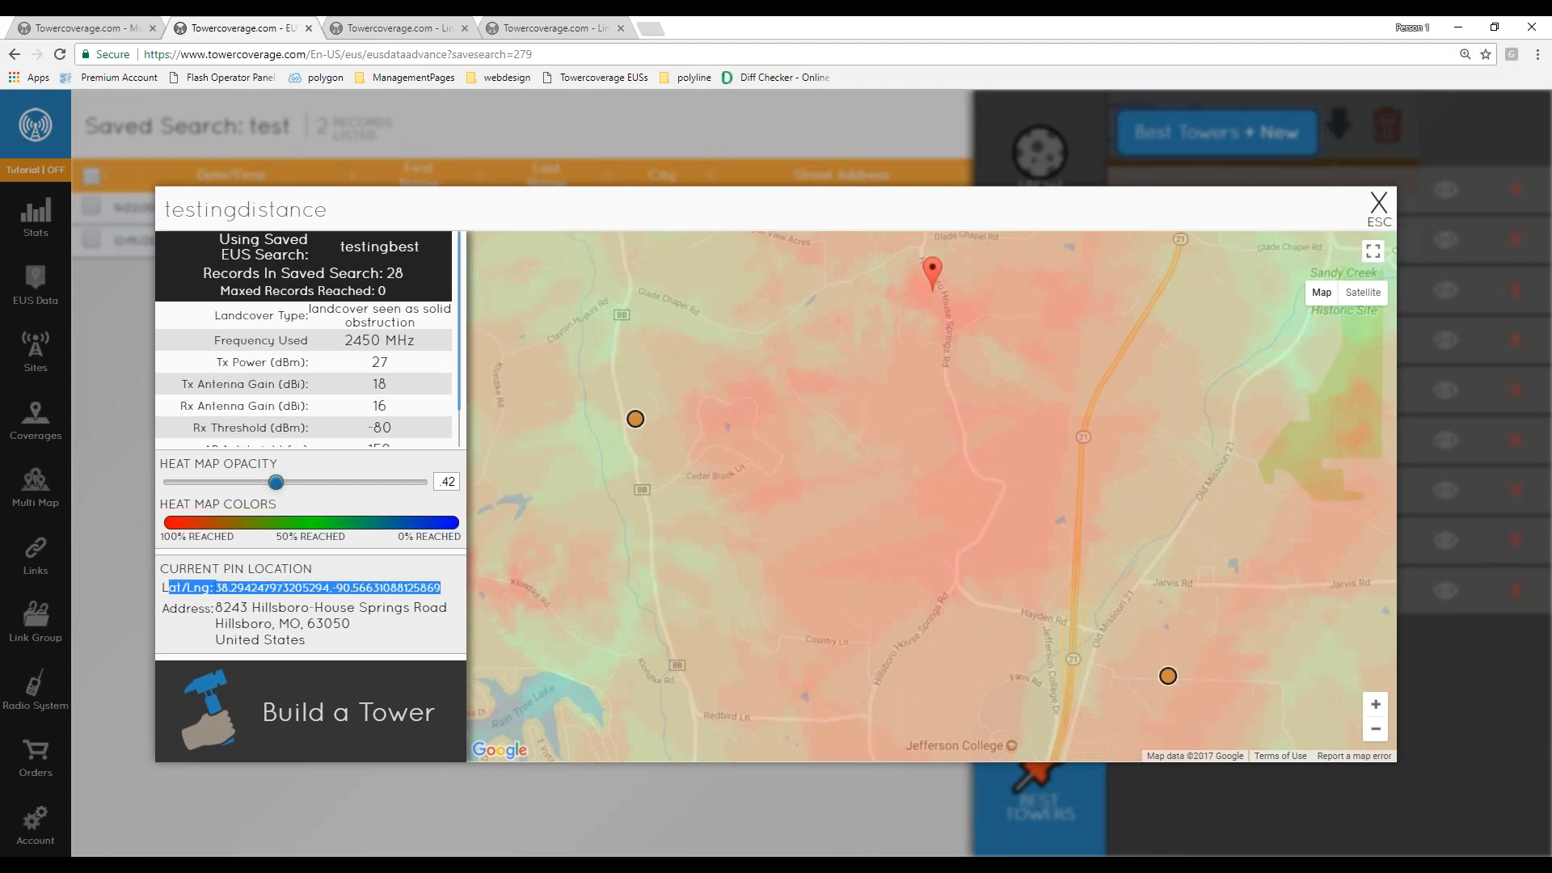
double_click(210, 608)
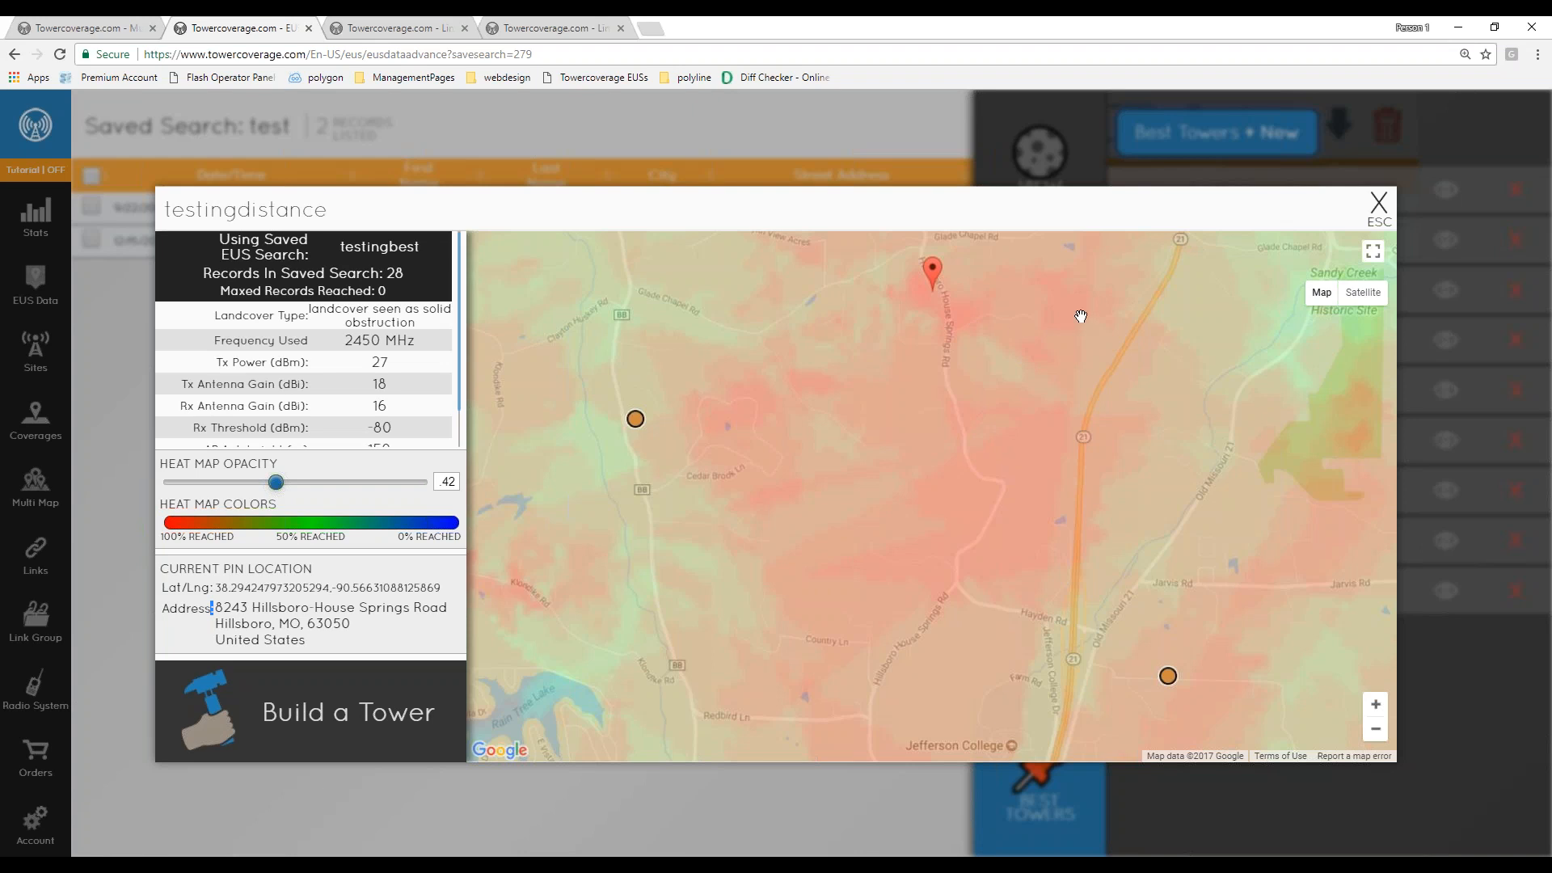
click(1378, 207)
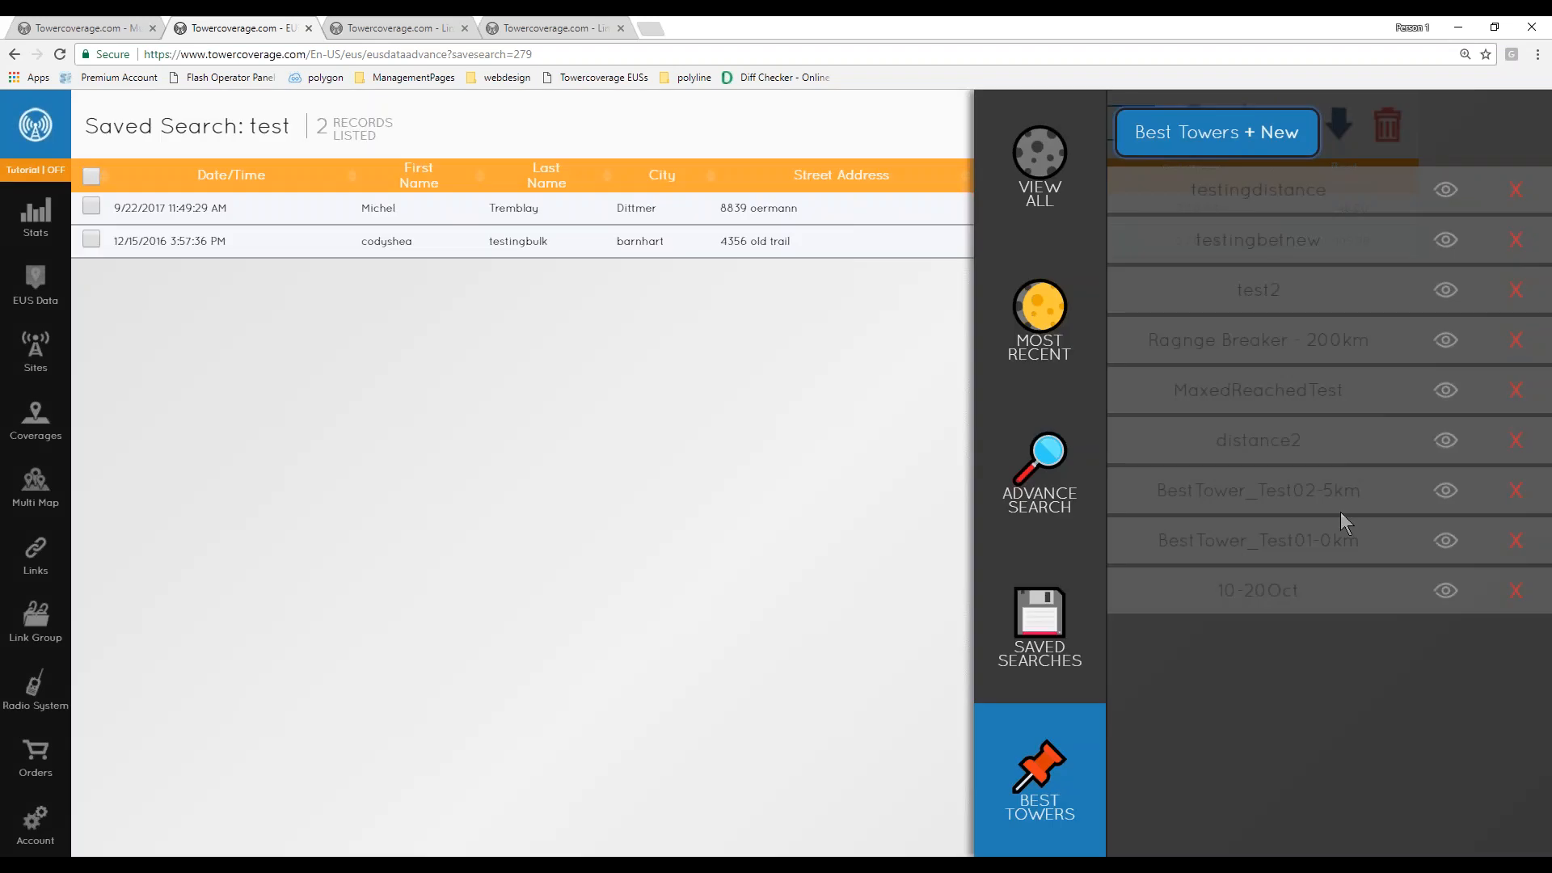
- Open the saved search no gos and view its customer's EUS record
click(1040, 624)
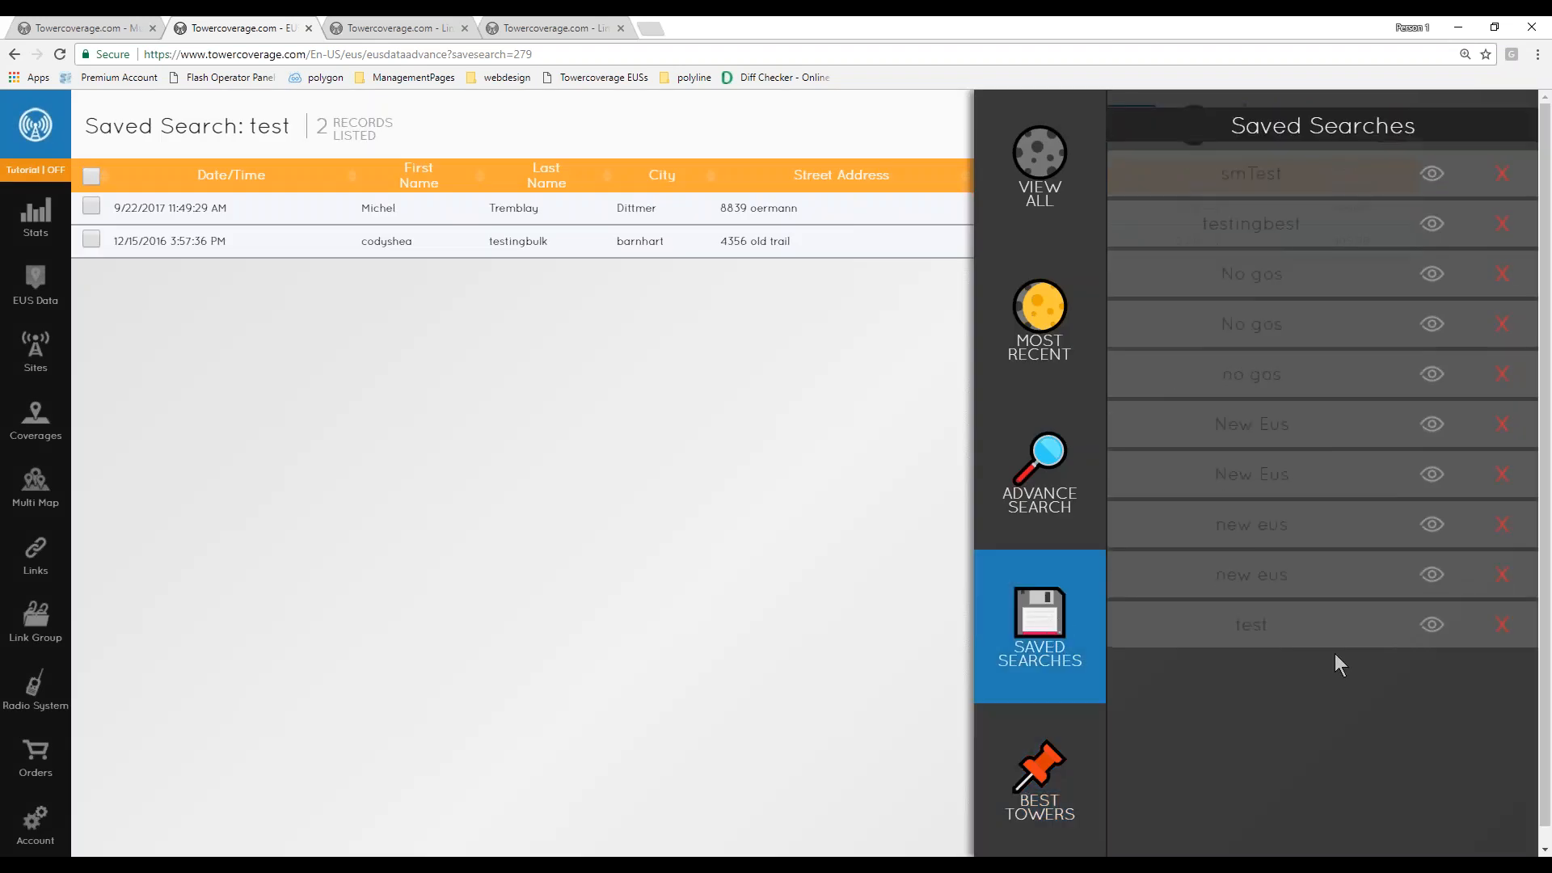
click(1432, 374)
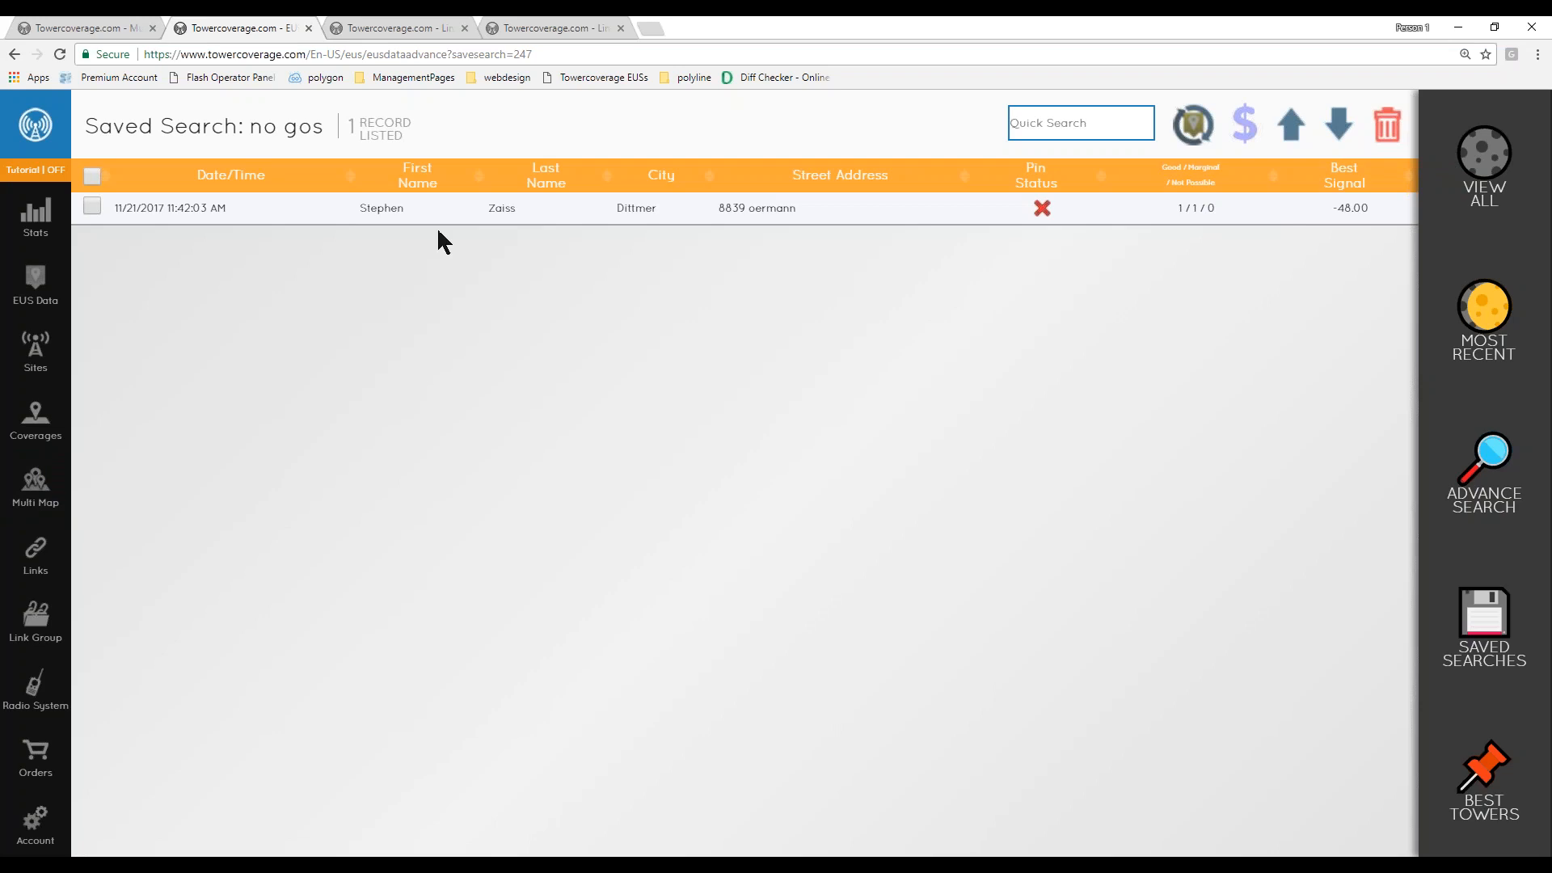
click(637, 208)
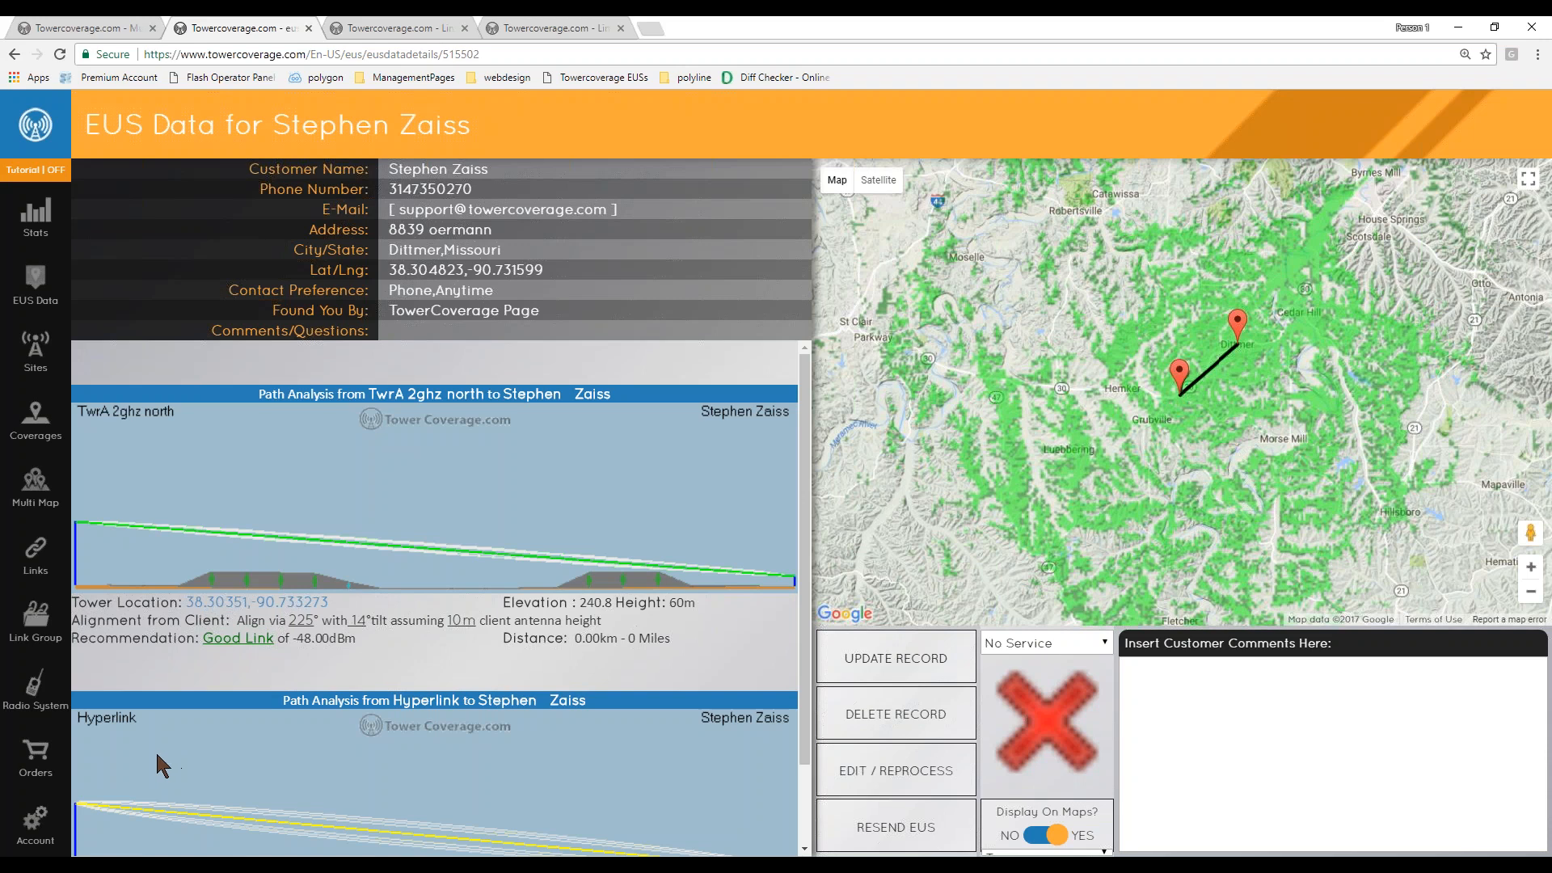
- Return to the MapAll tab and display all EUS pins on the map
click(109, 32)
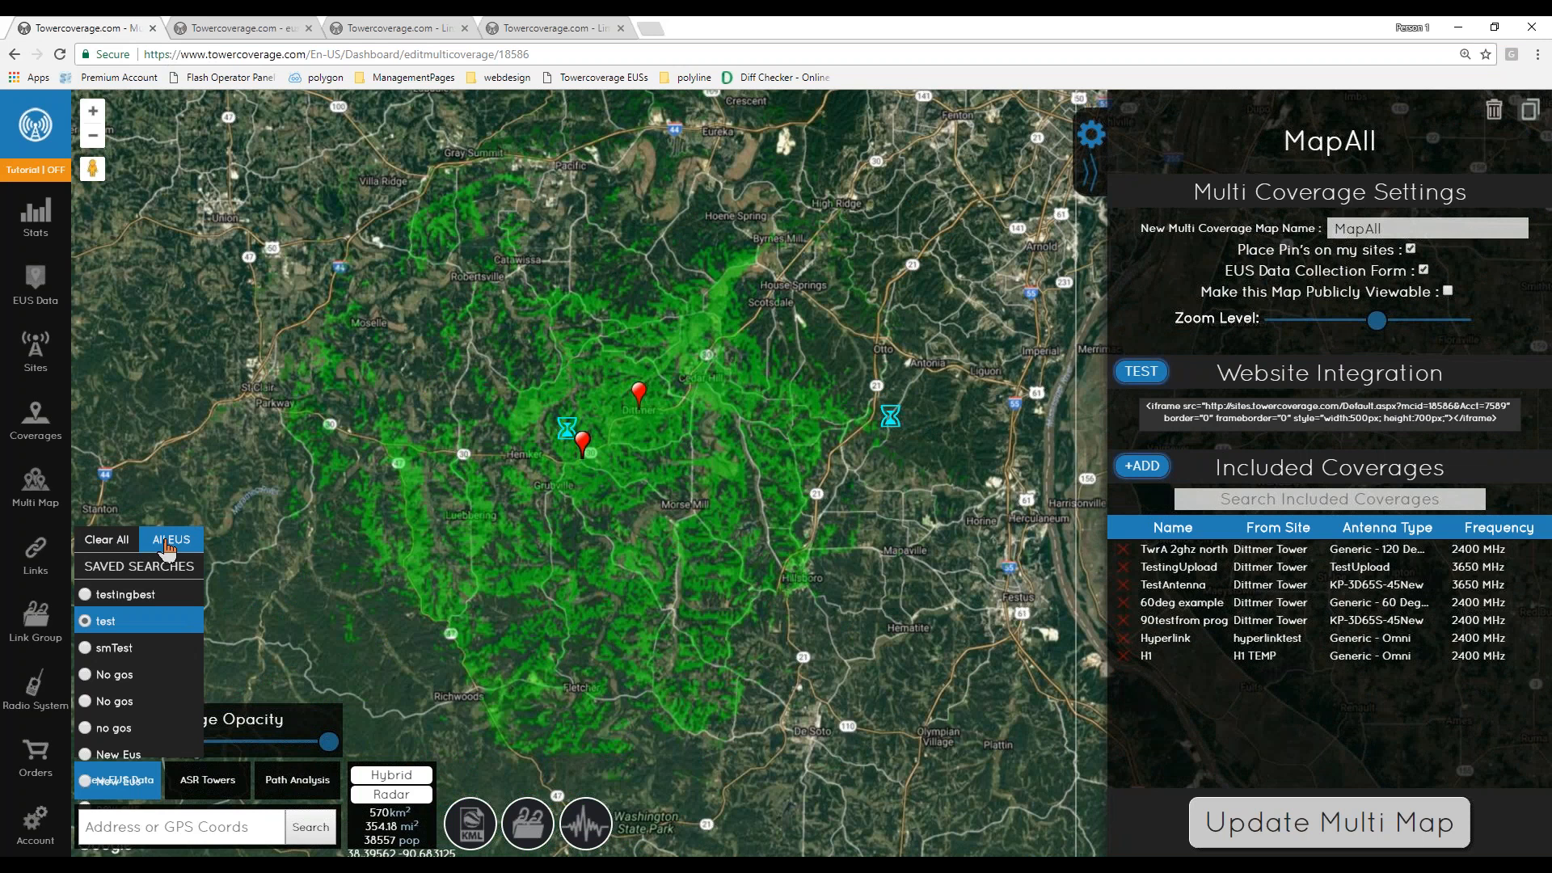
click(168, 547)
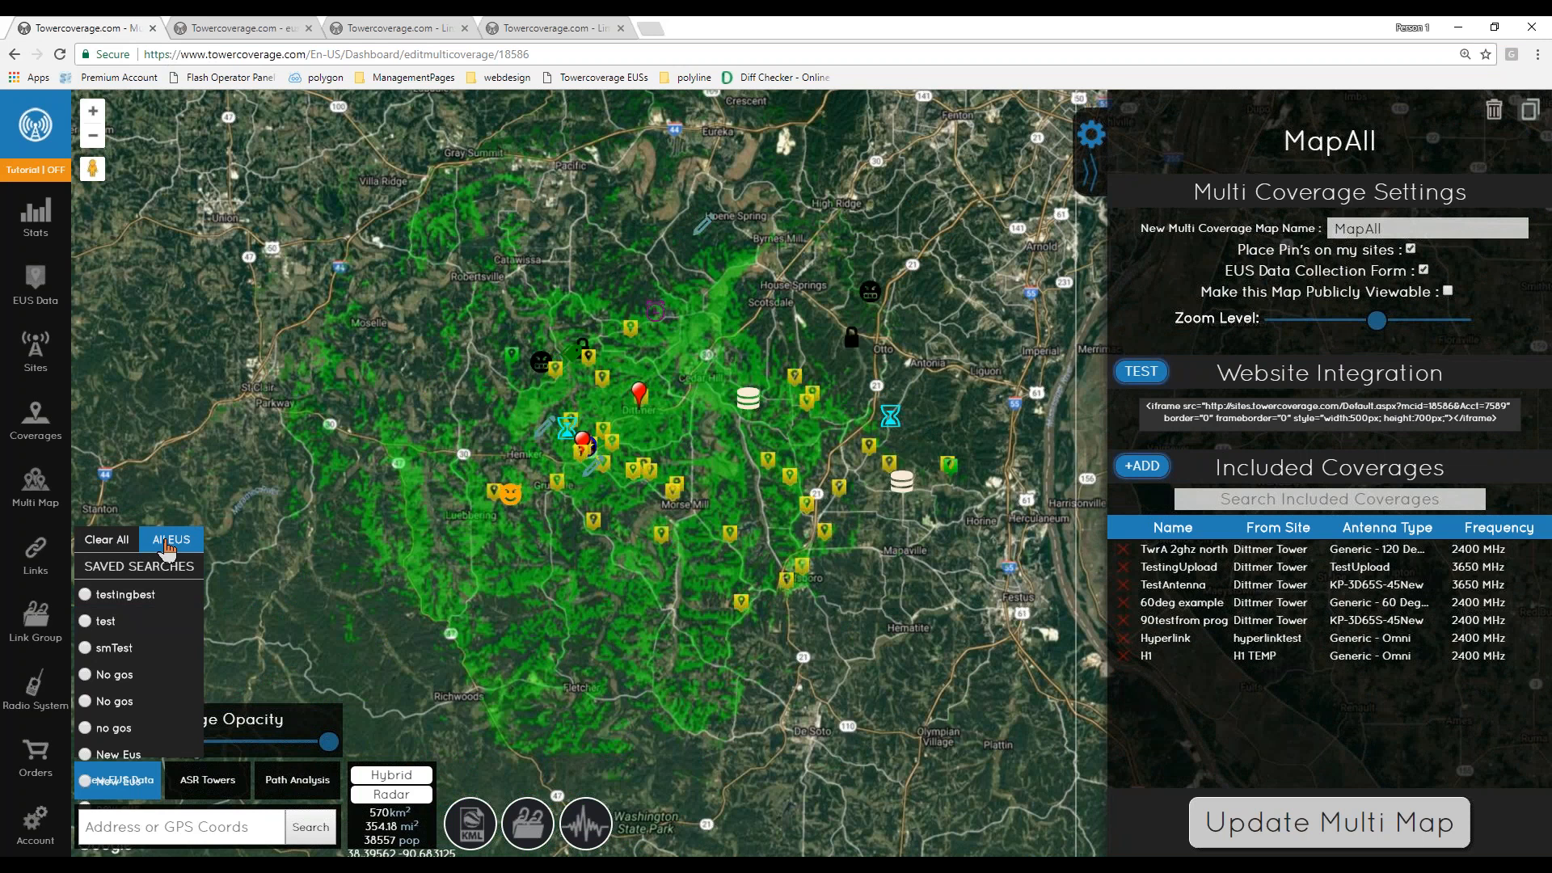
drag(696, 592, 638, 624)
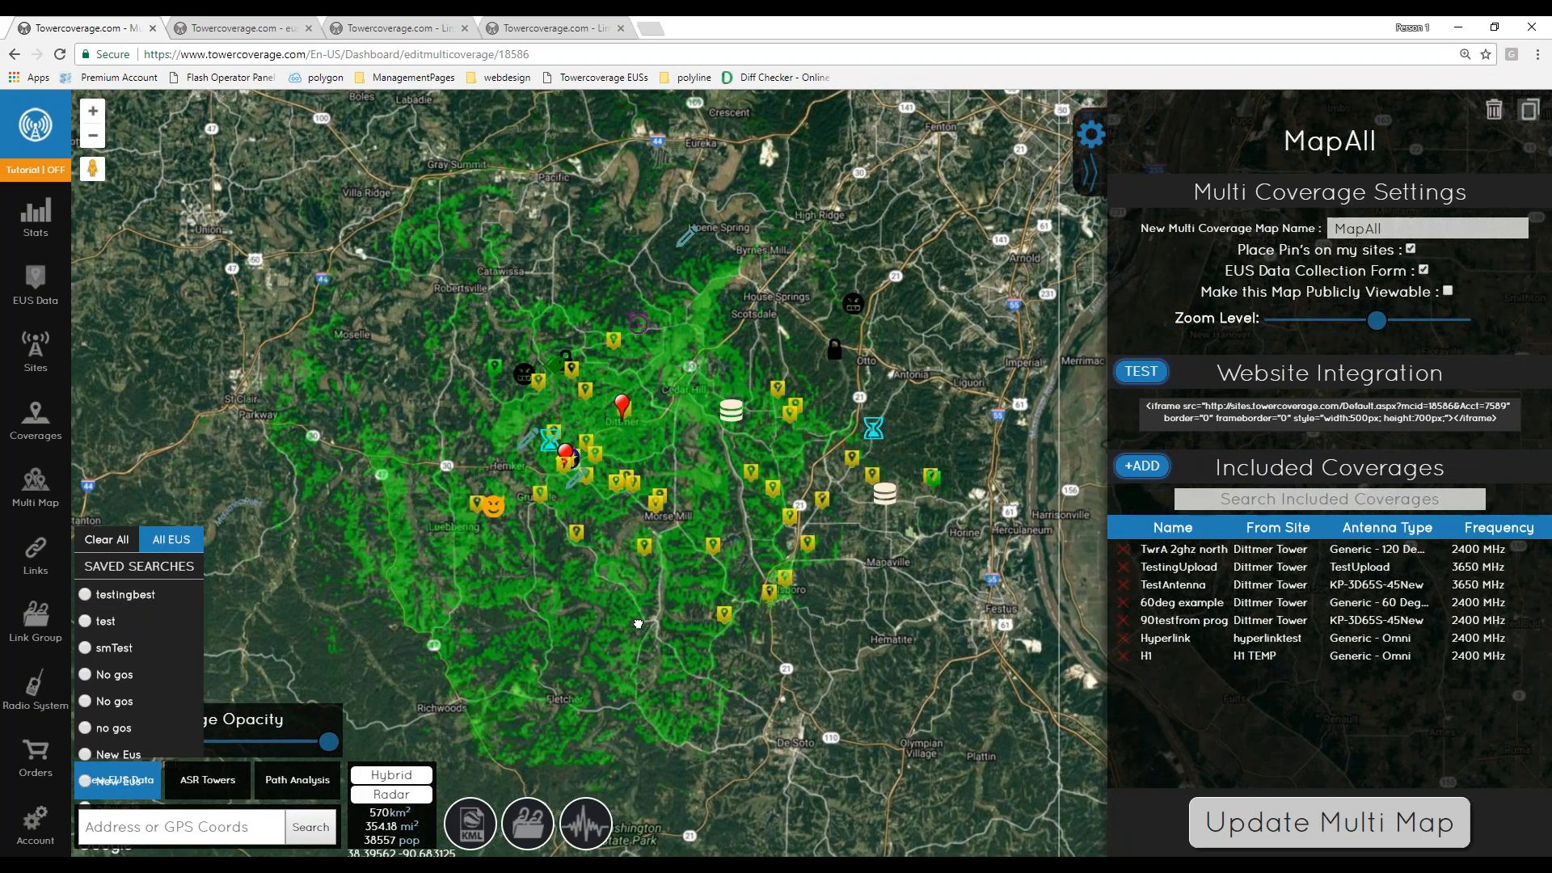
- Zoom into the MapAll map and preview the website integration form, then close the preview
scroll(646, 576, up, 1)
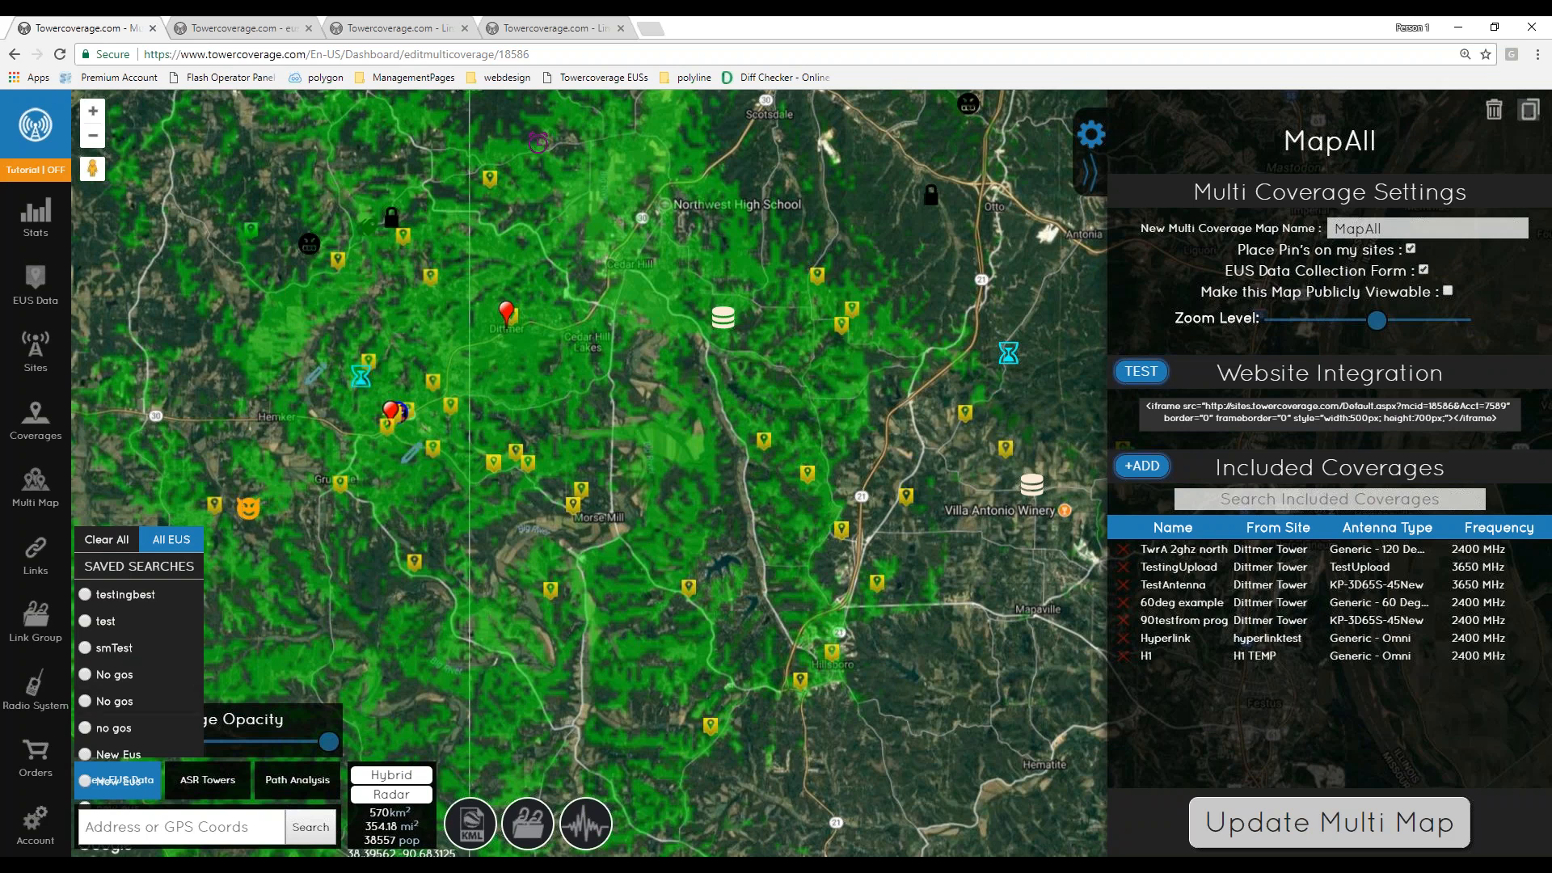
click(1141, 371)
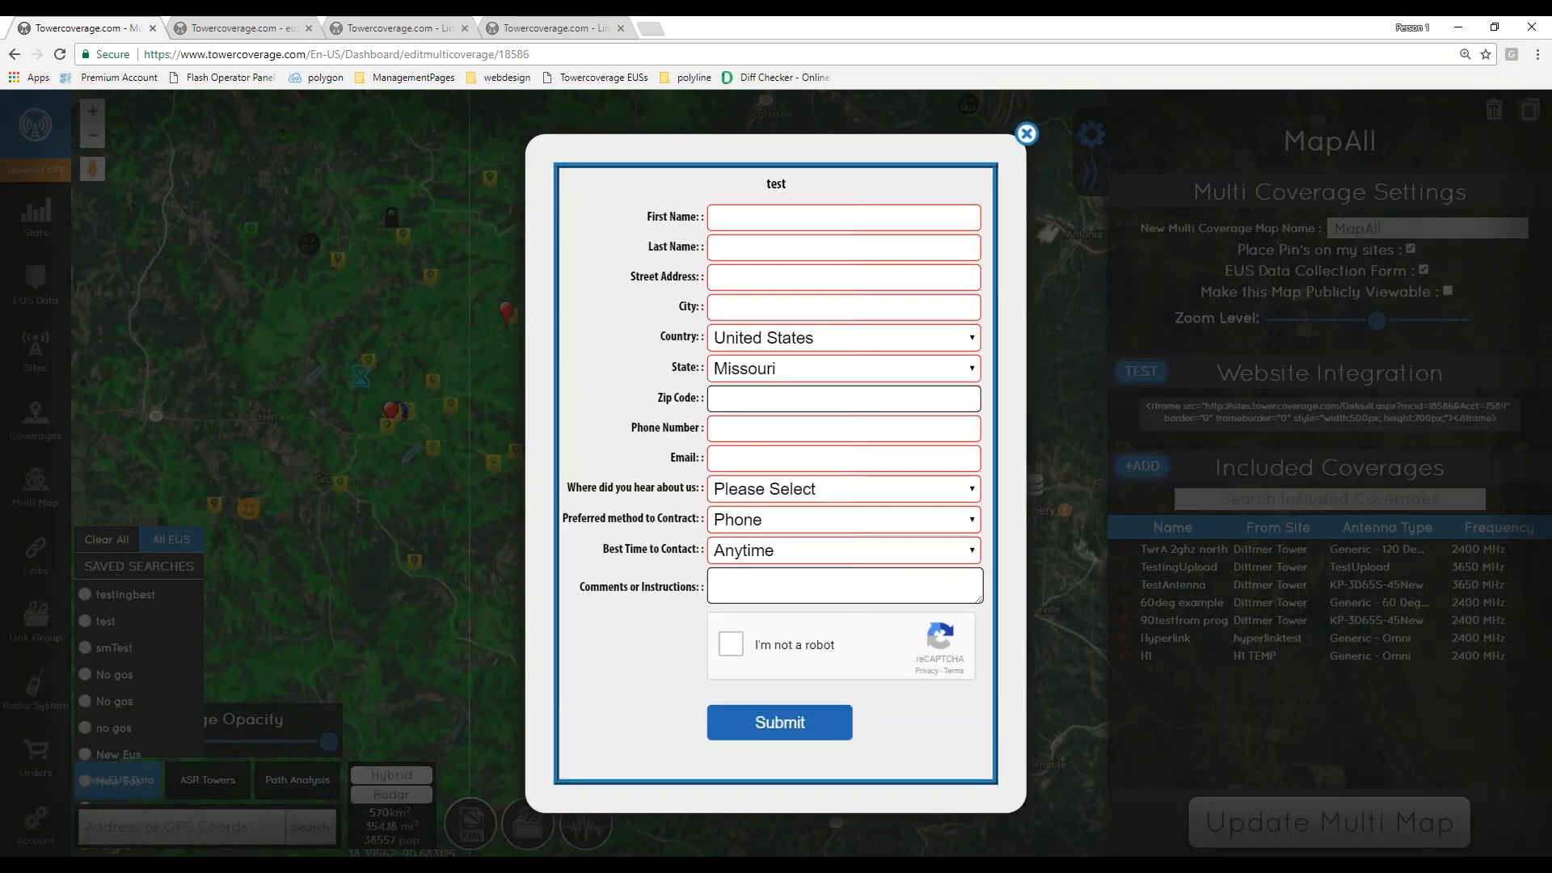
drag(675, 215, 664, 220)
click(1026, 134)
- Open the account's API settings, then open the wiki's API overview in a new tab and view the Prequalification API
click(35, 823)
click(514, 453)
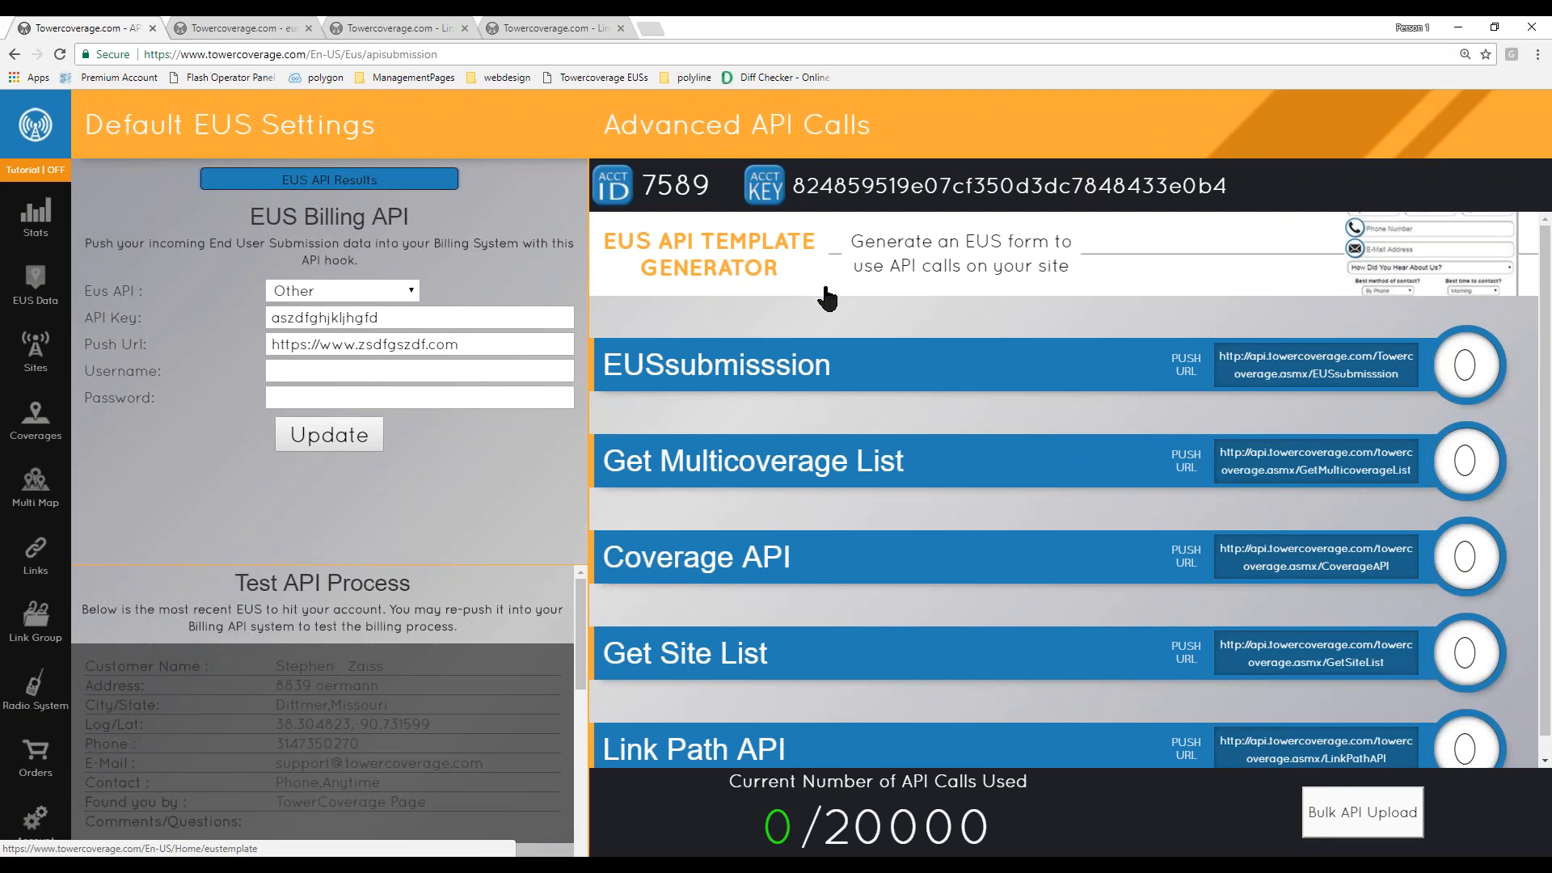
click(651, 28)
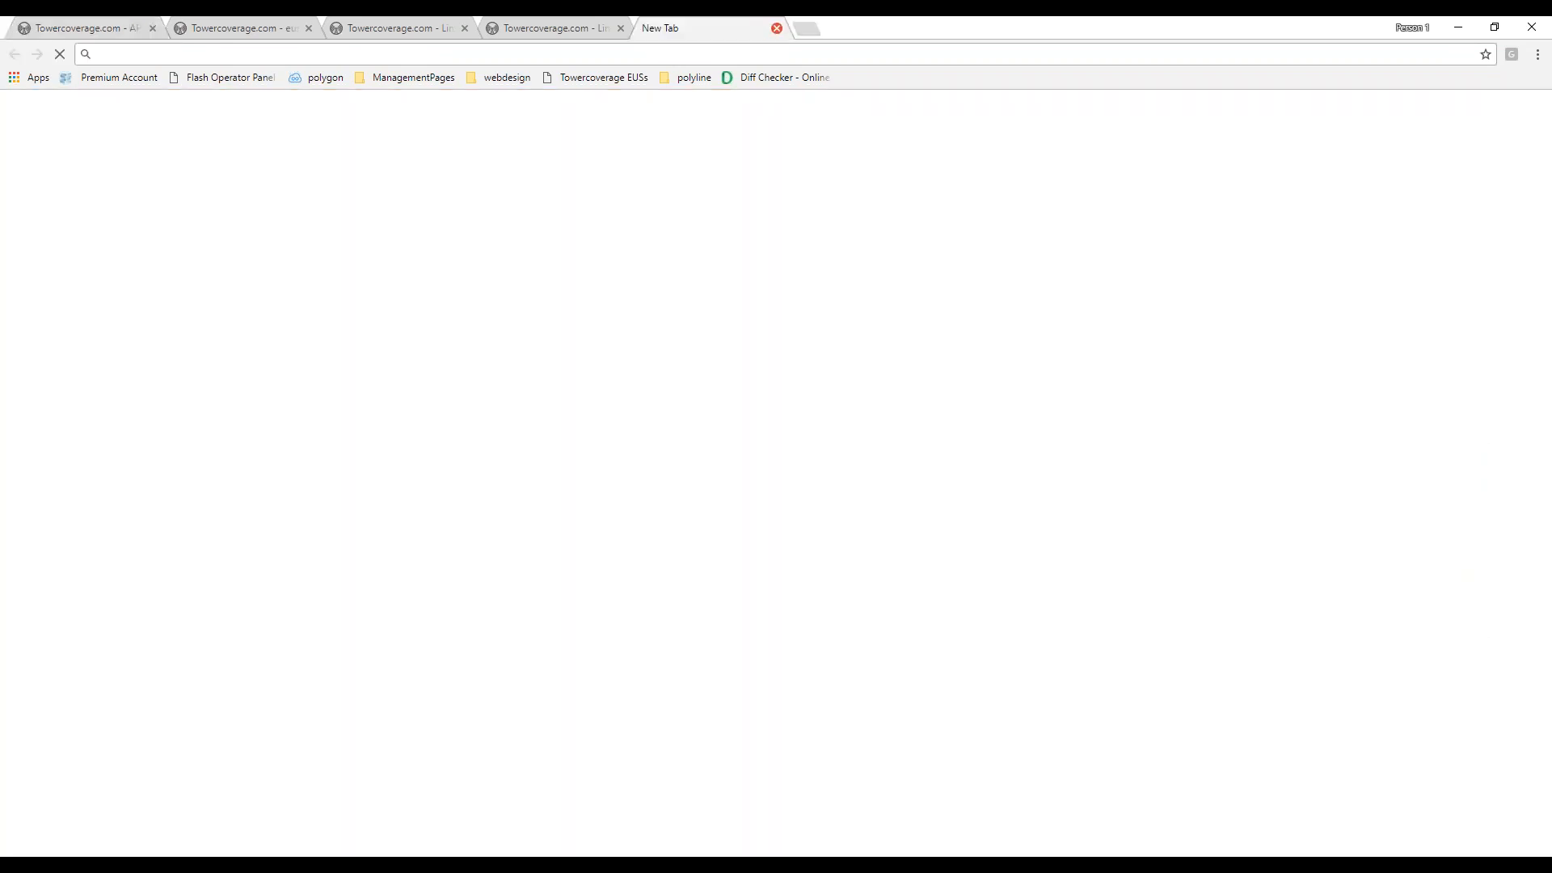
text(apiover)
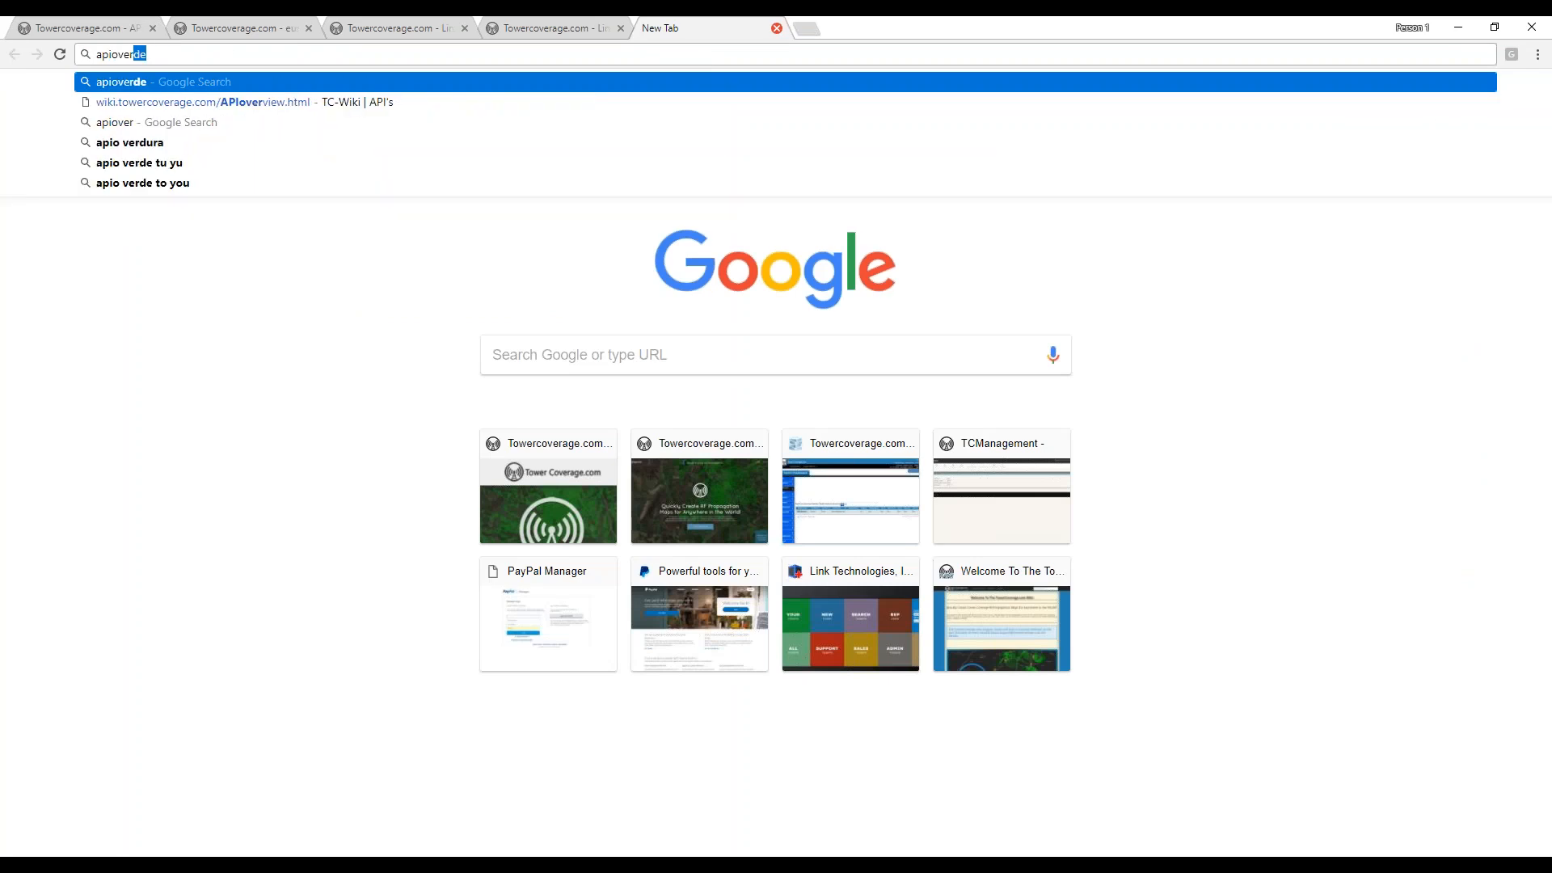
key(Down)
key(Return)
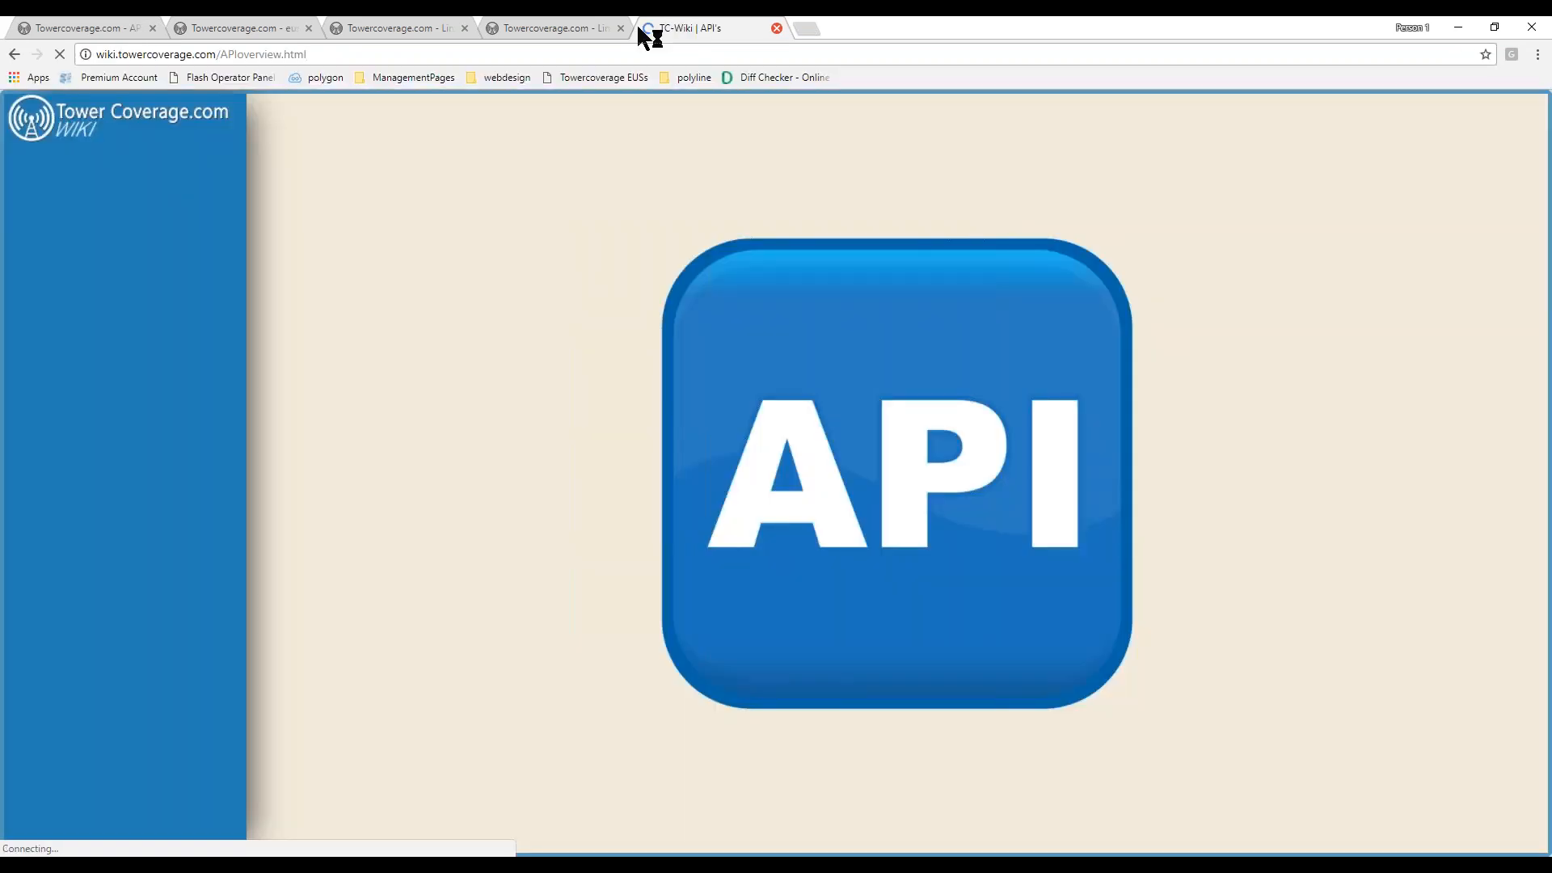
click(162, 488)
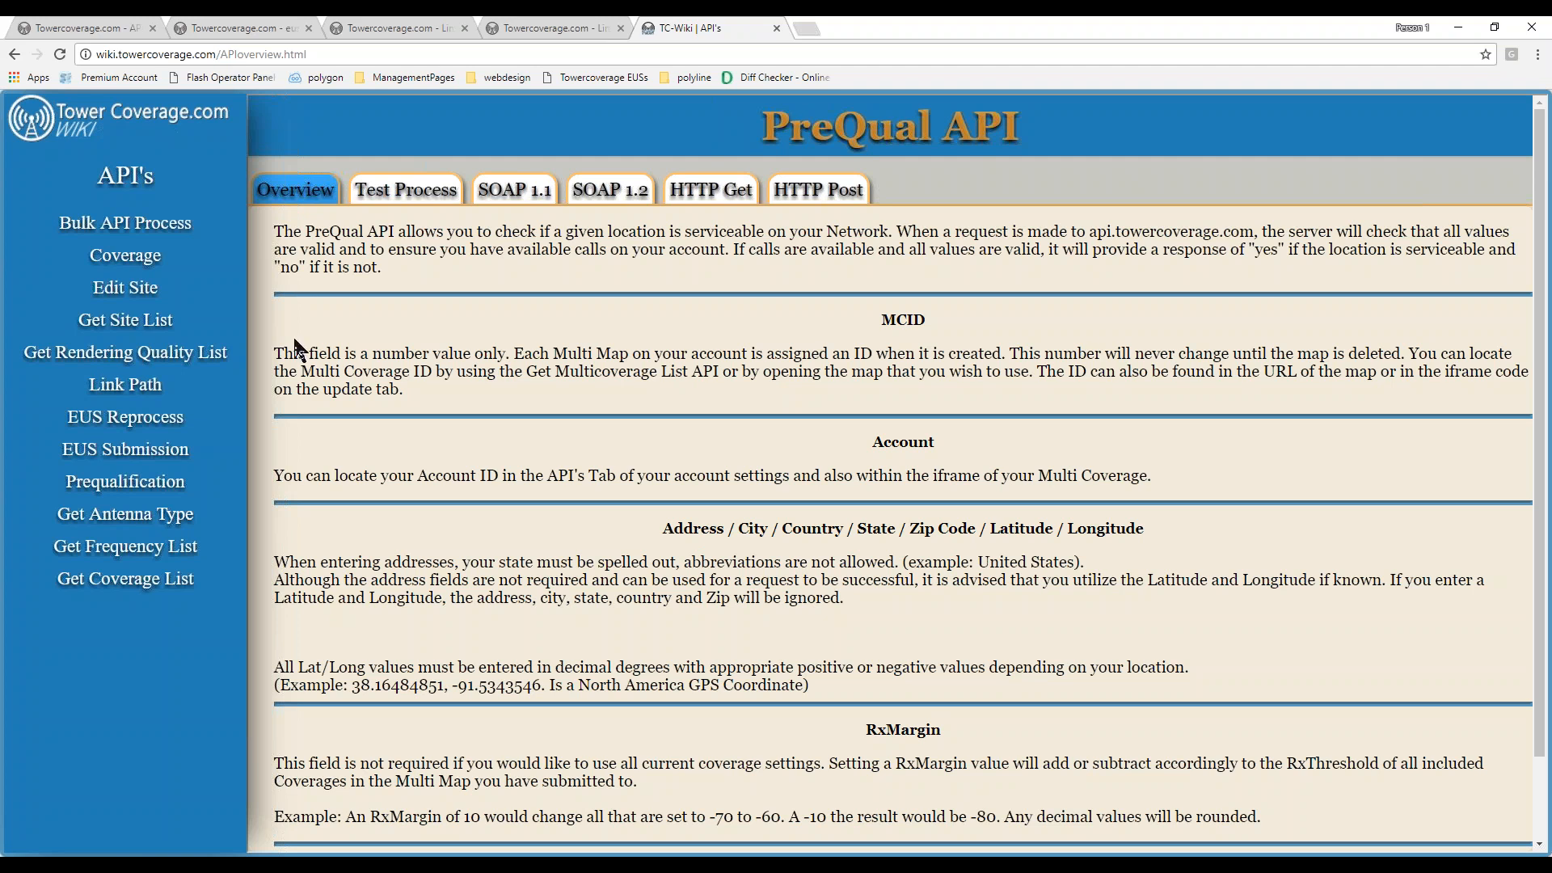
- Close the link path result tab and open the EUS Template Generator from the API settings page
click(551, 29)
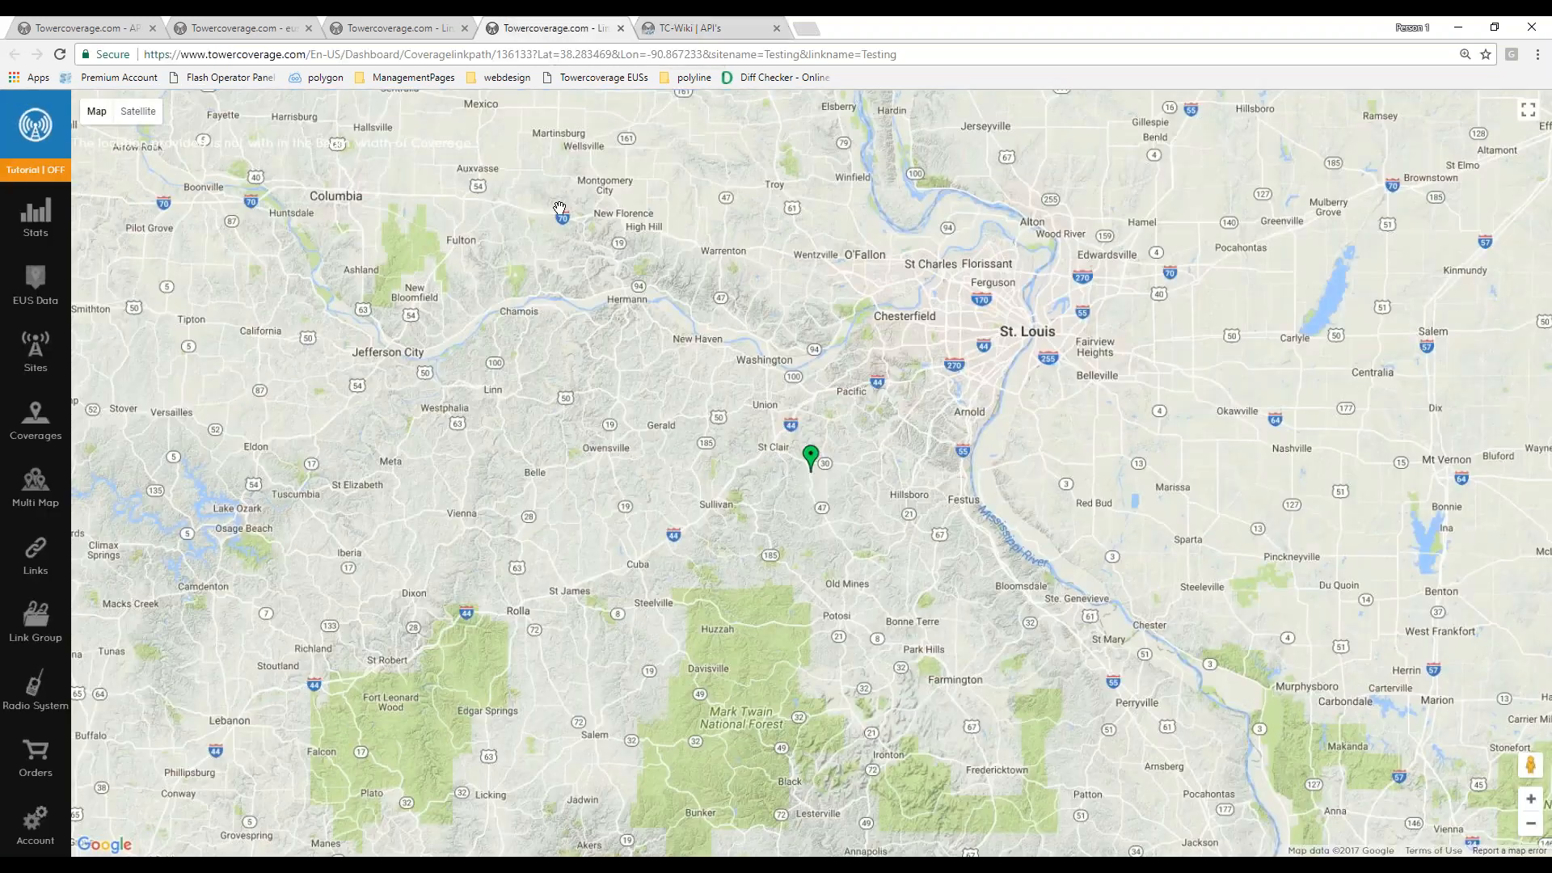
click(621, 30)
click(85, 28)
click(961, 325)
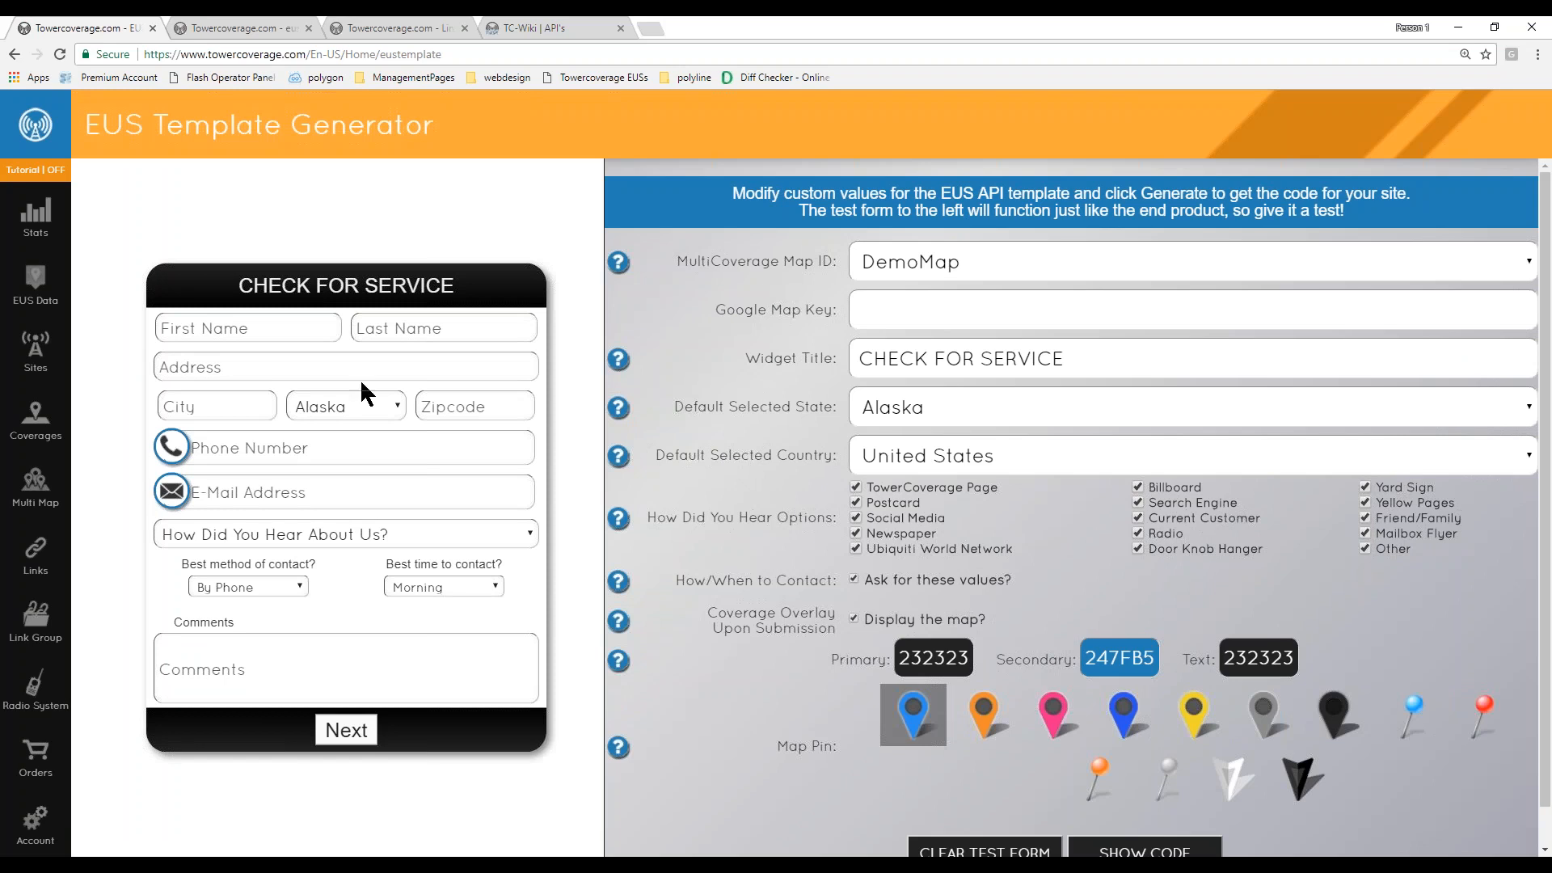
- Examine the template's test form and the Google Map Key field
drag(163, 331, 549, 443)
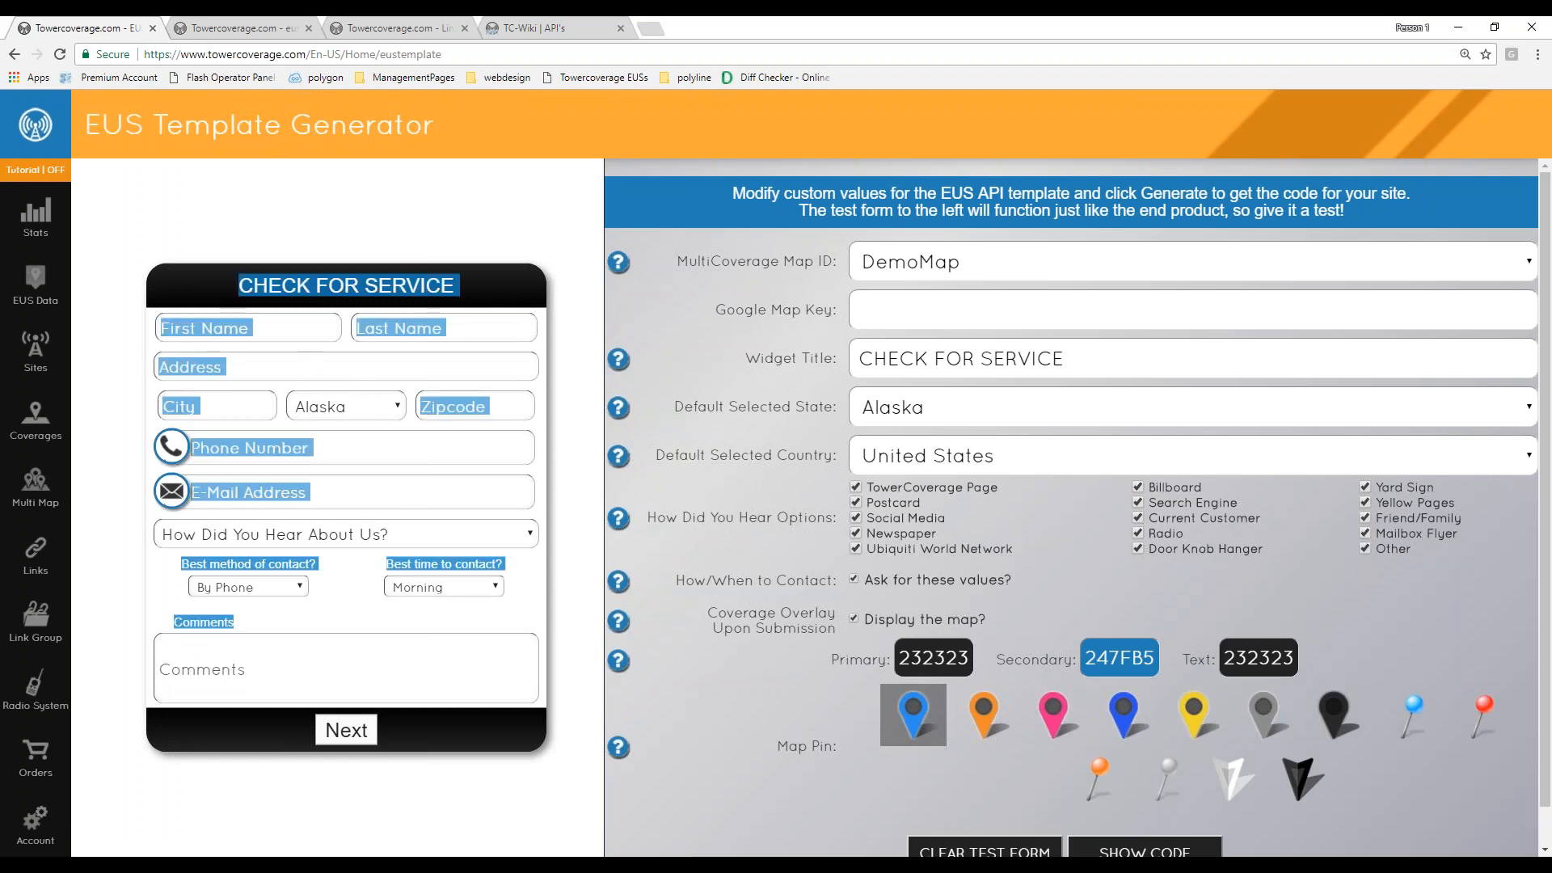
click(545, 432)
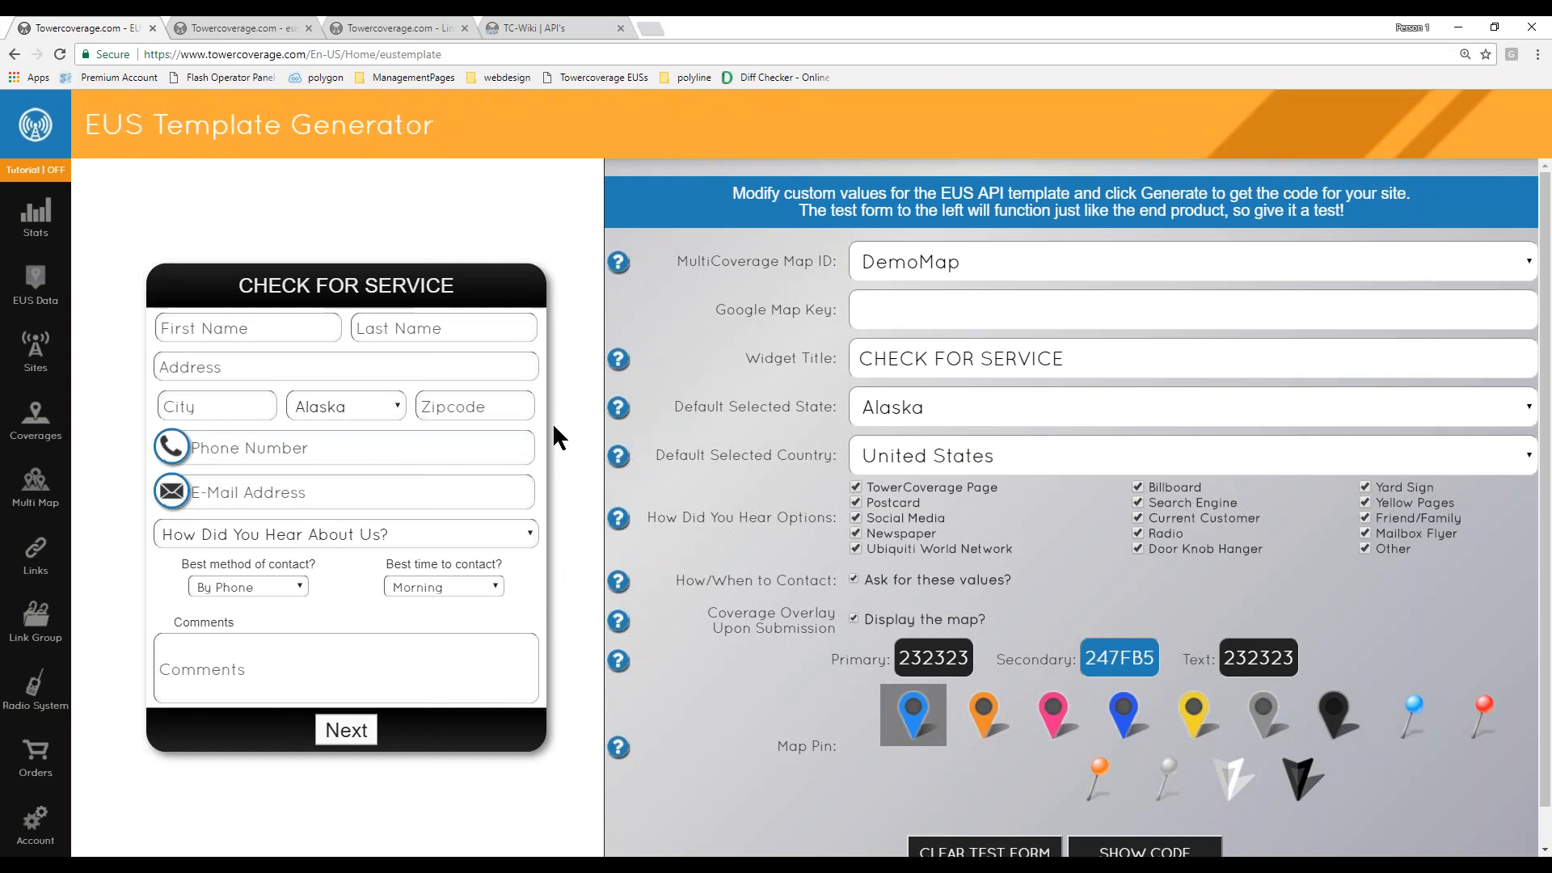
click(942, 311)
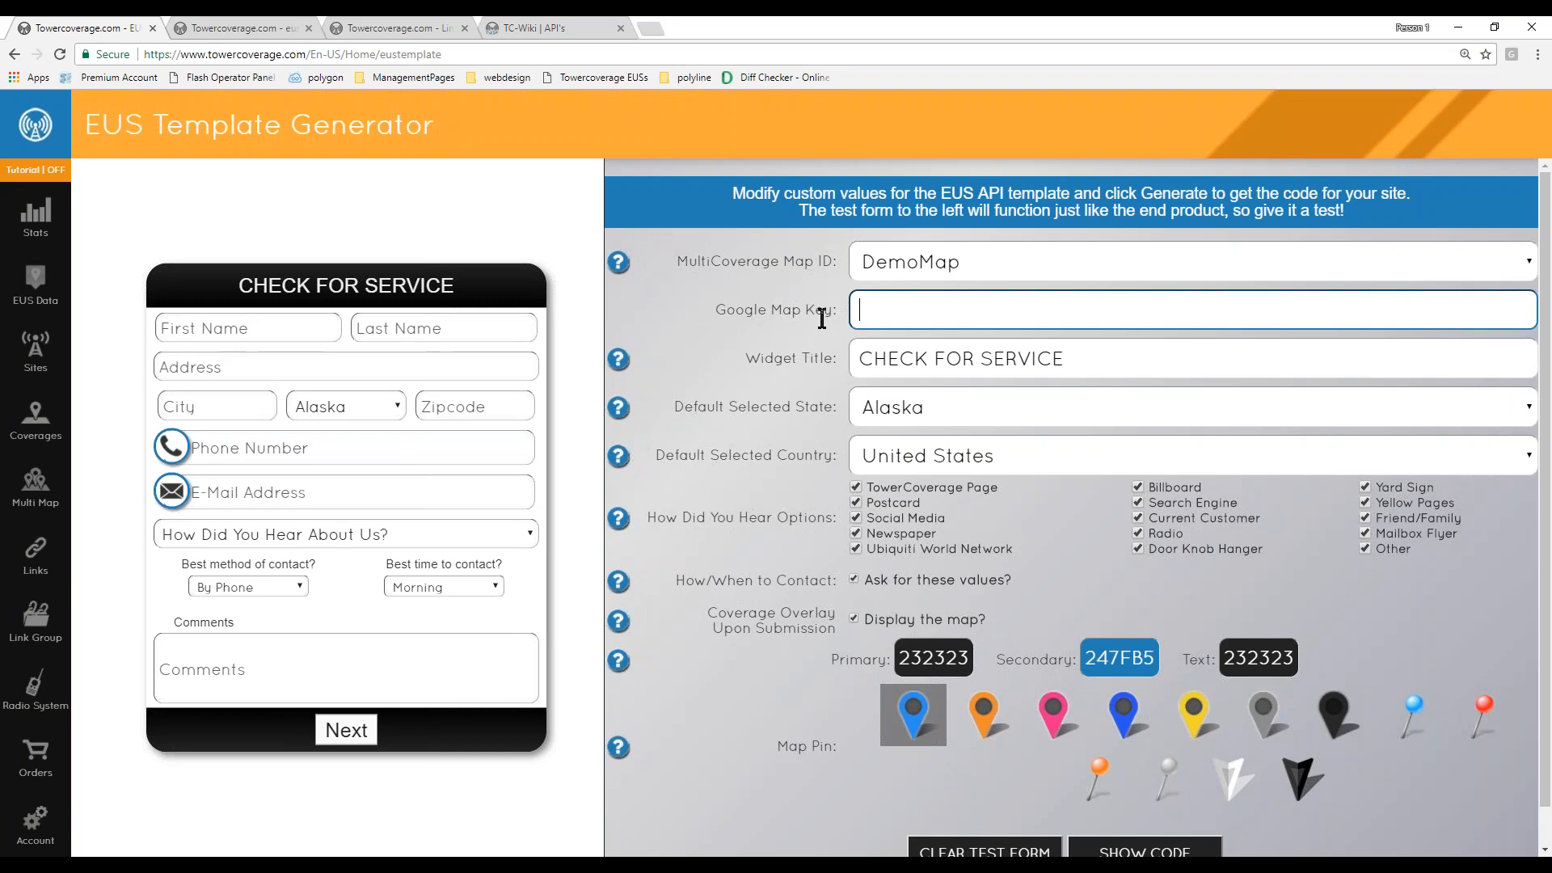
- Show the generated EUS template code, scroll through it, and close the code view
click(1145, 850)
scroll(638, 483, up, 10)
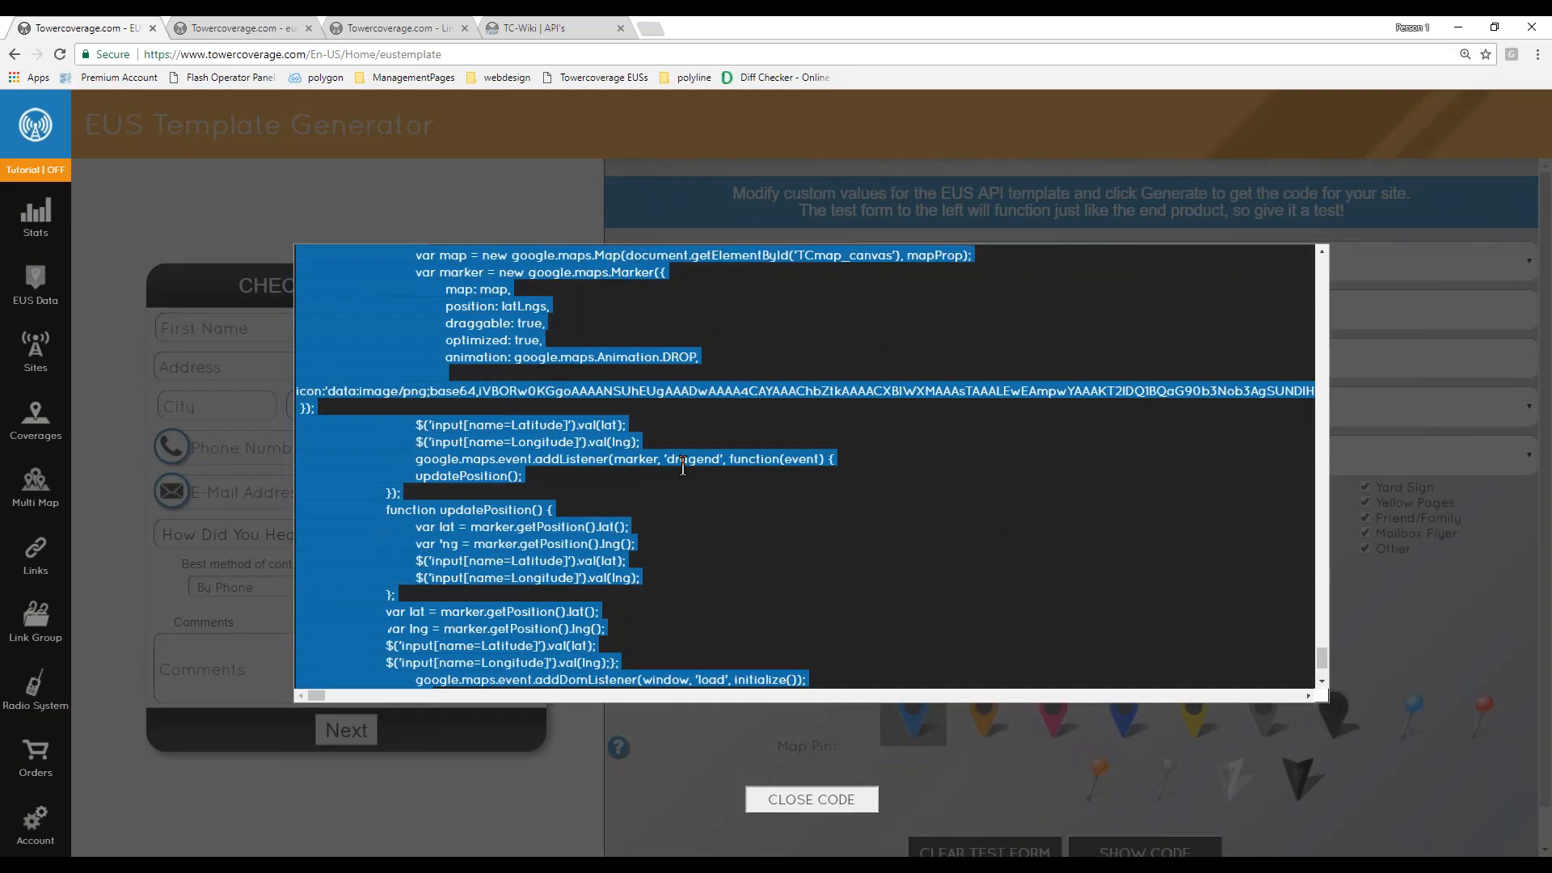
scroll(638, 483, up, 2)
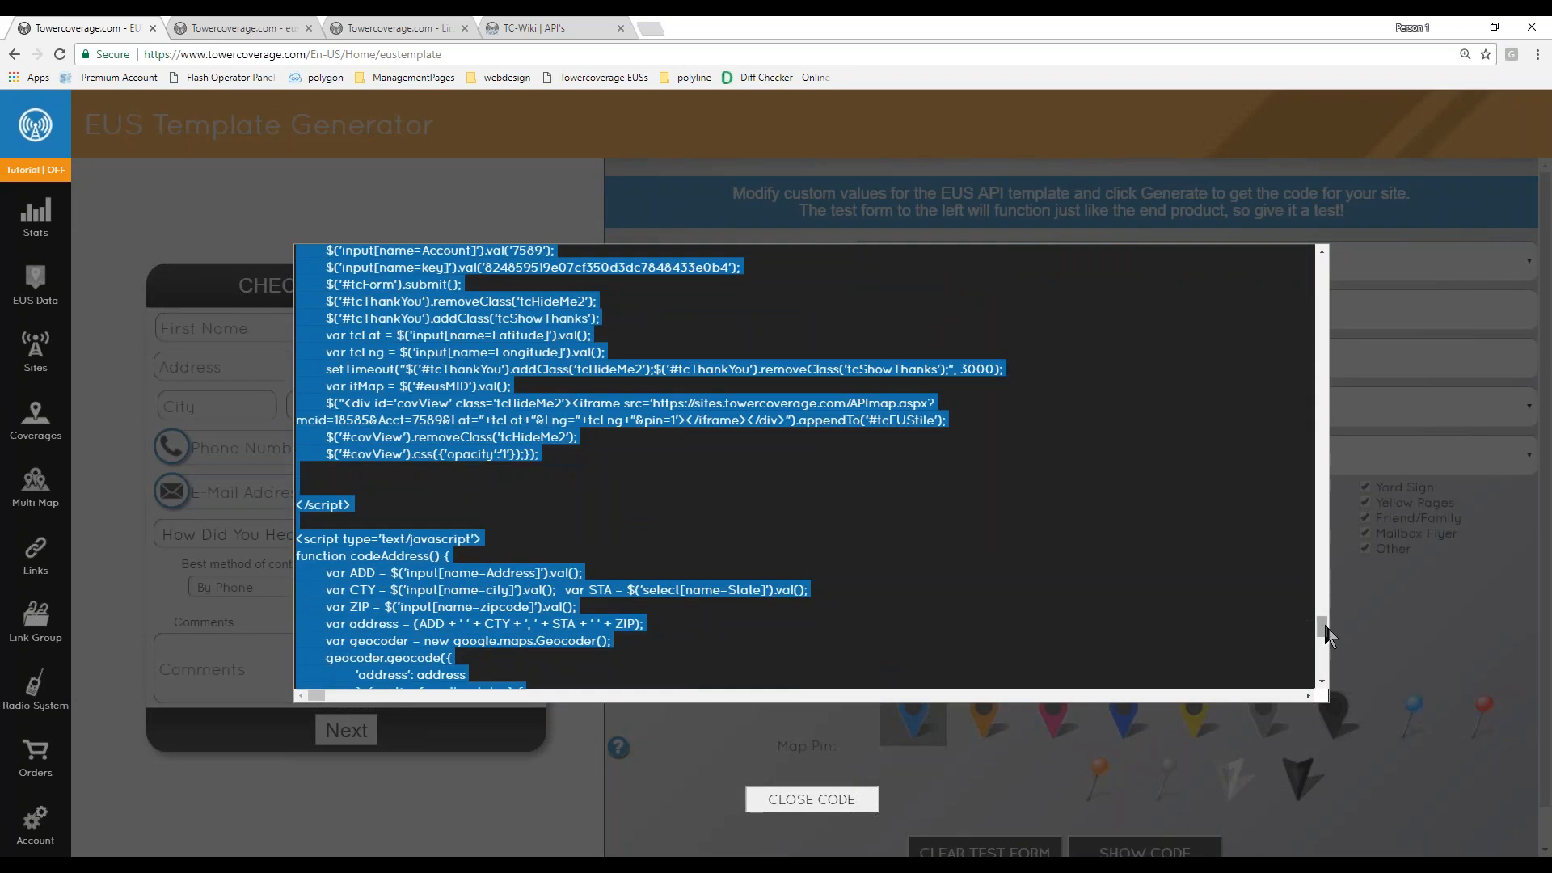
drag(1323, 629, 1326, 247)
scroll(690, 547, down, 10)
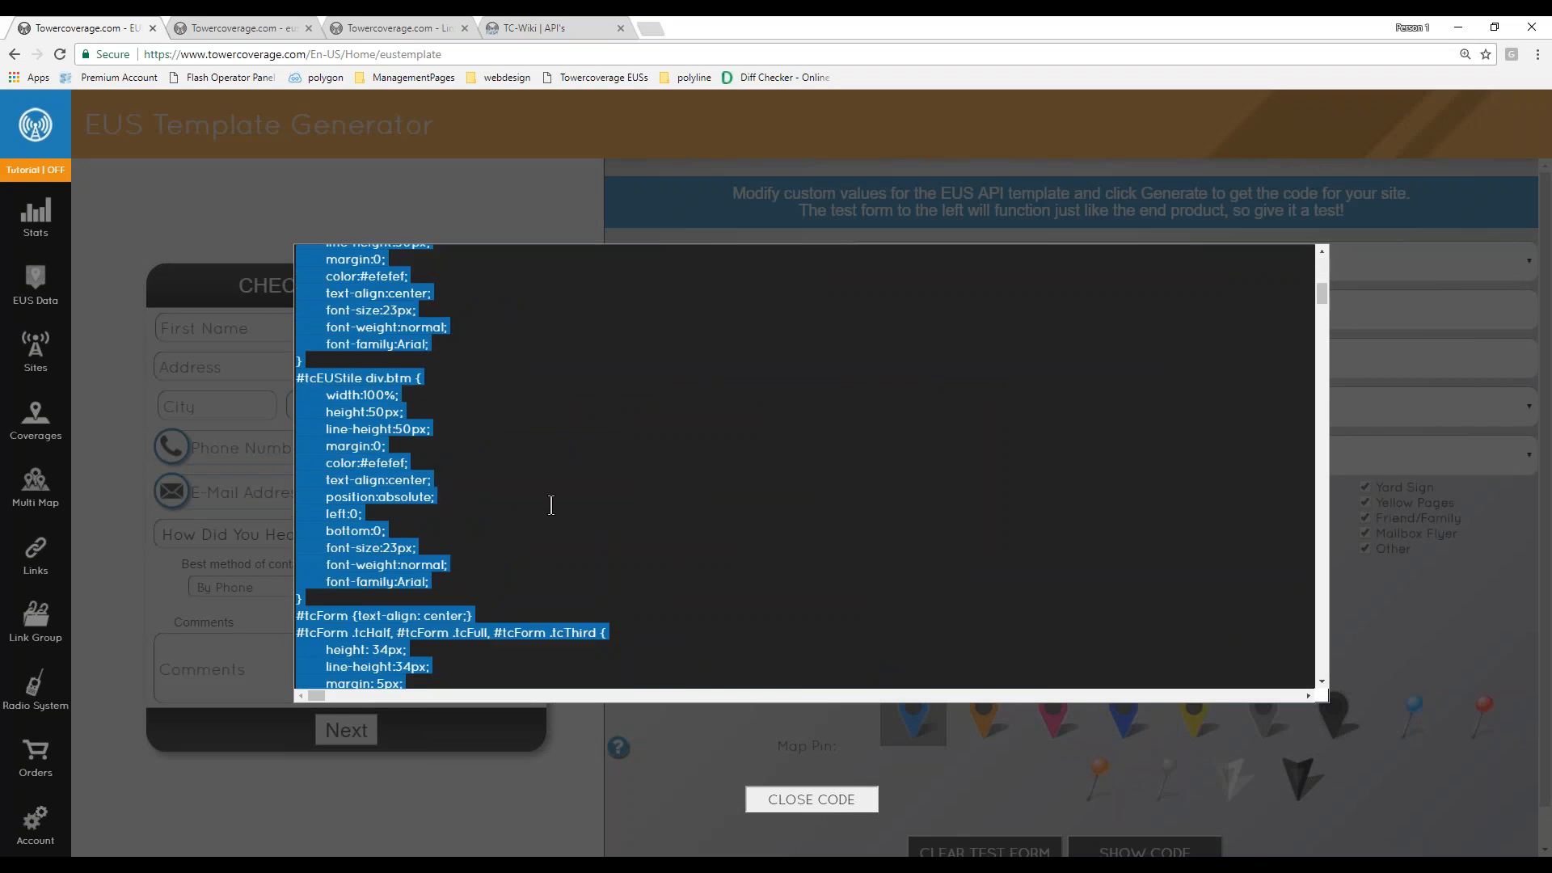
scroll(375, 386, down, 15)
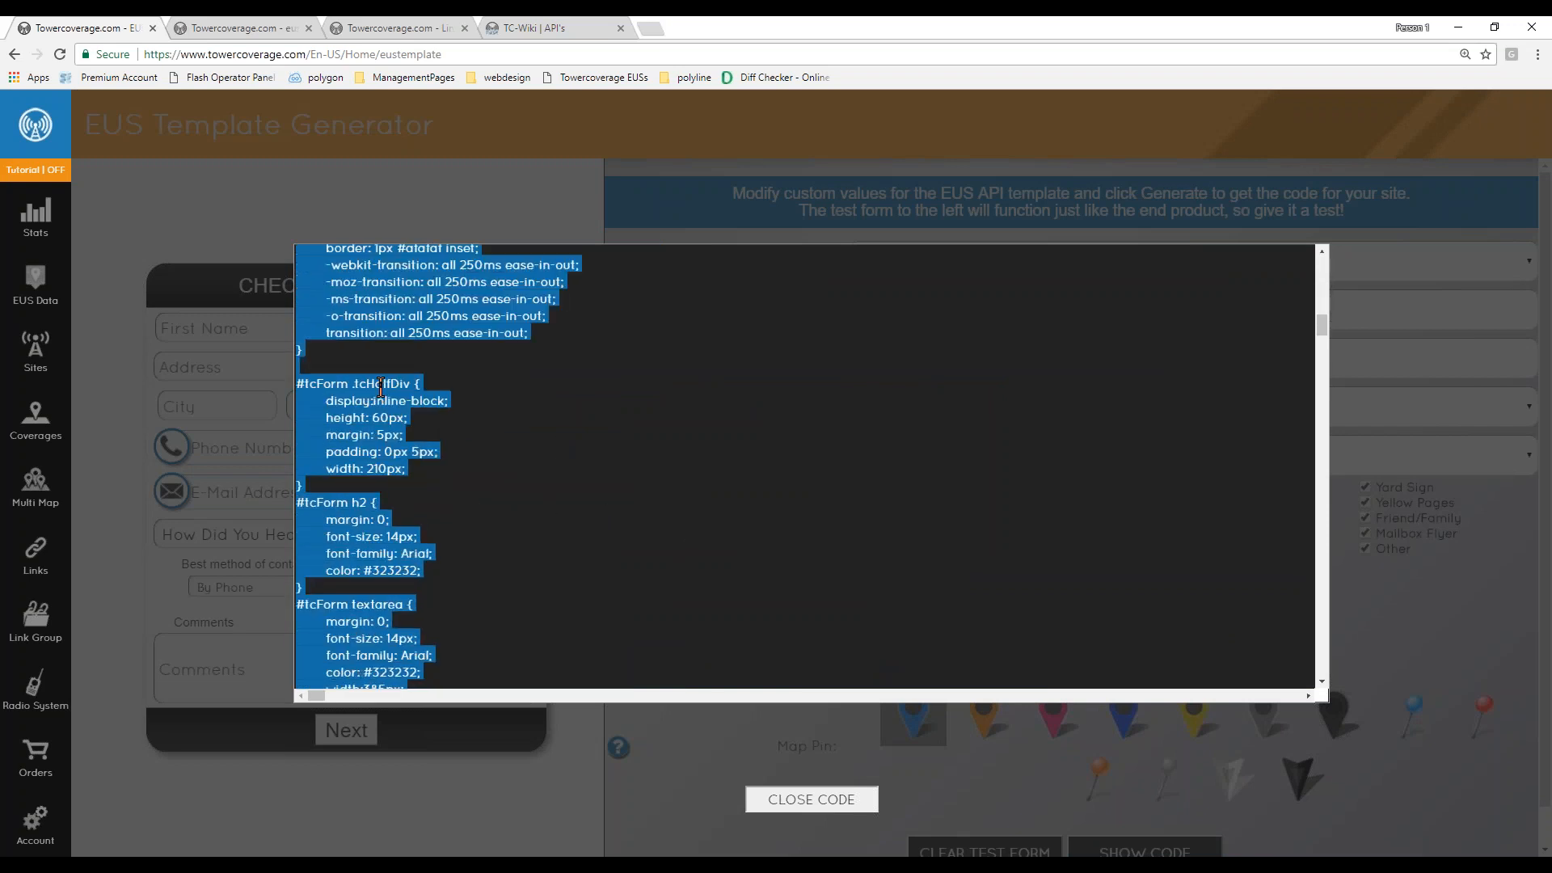
scroll(420, 447, down, 20)
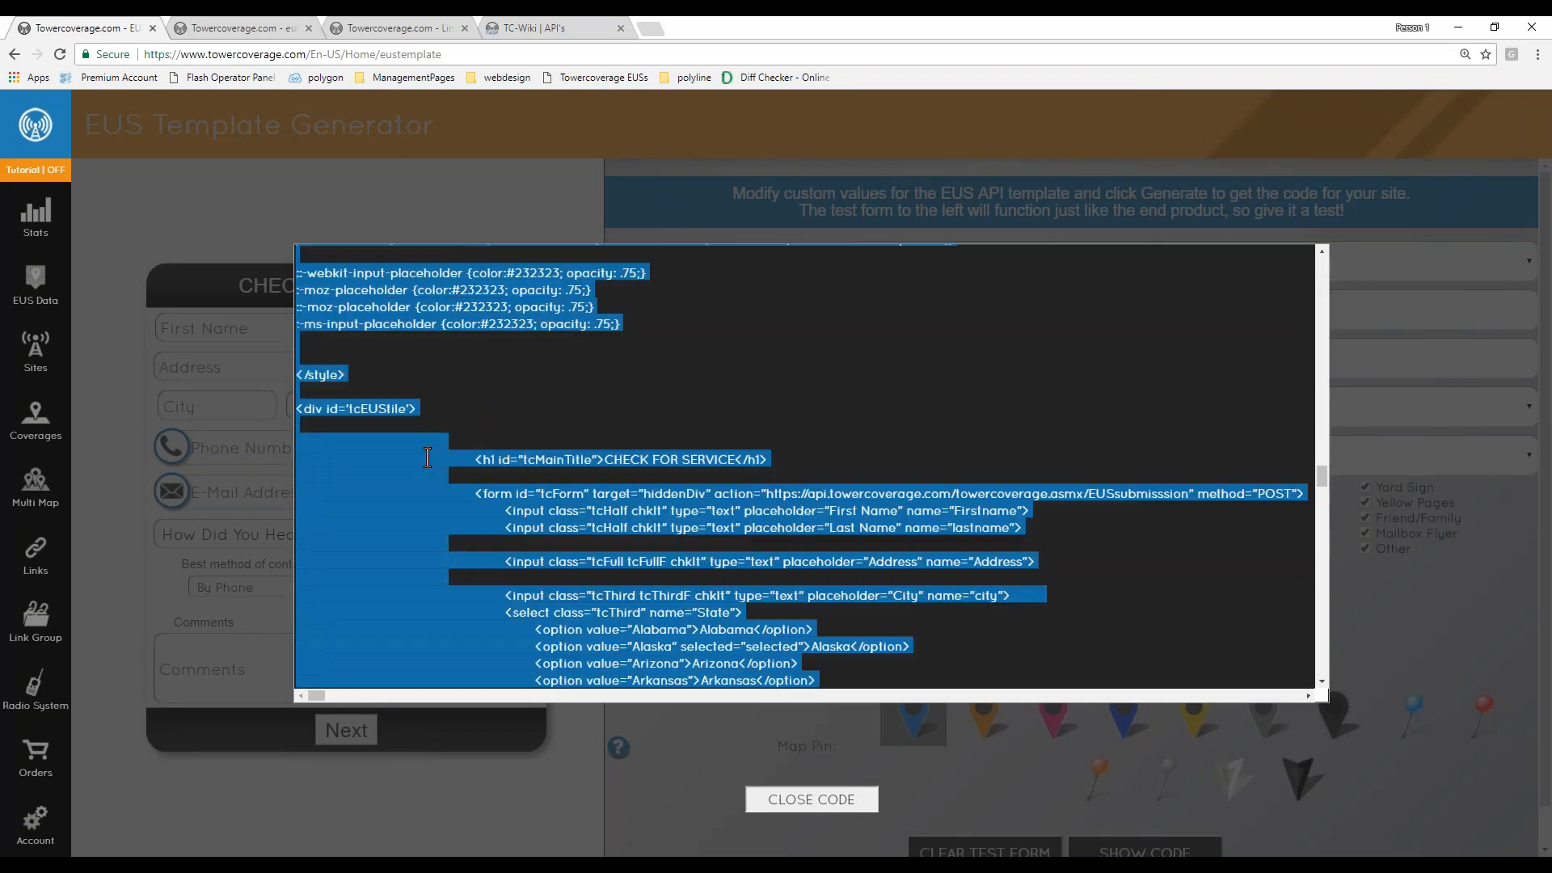
scroll(495, 412, down, 20)
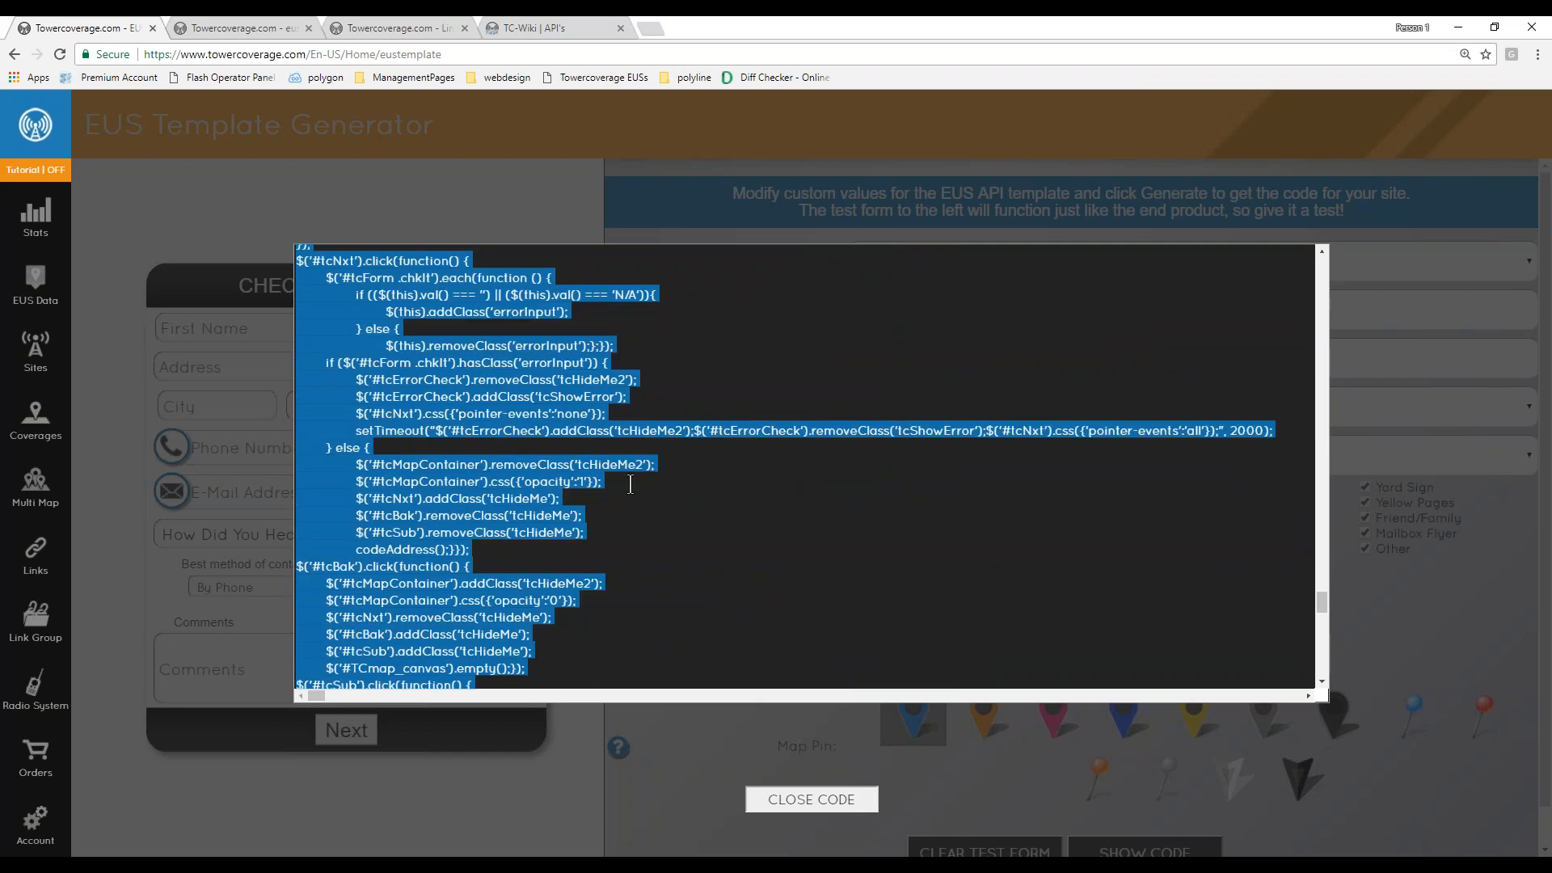
click(811, 799)
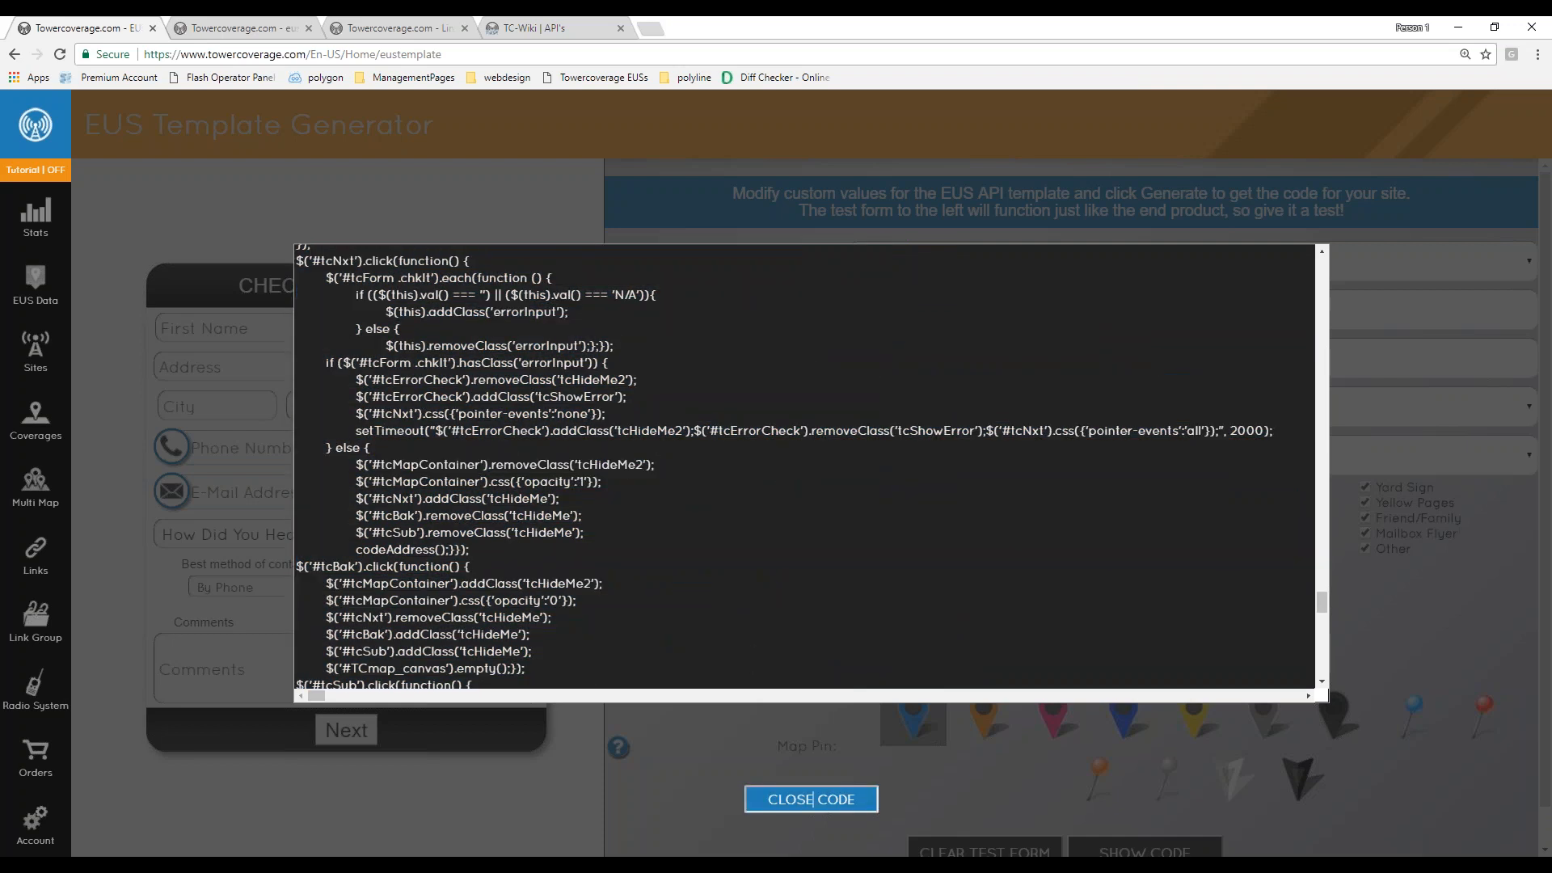
click(930, 318)
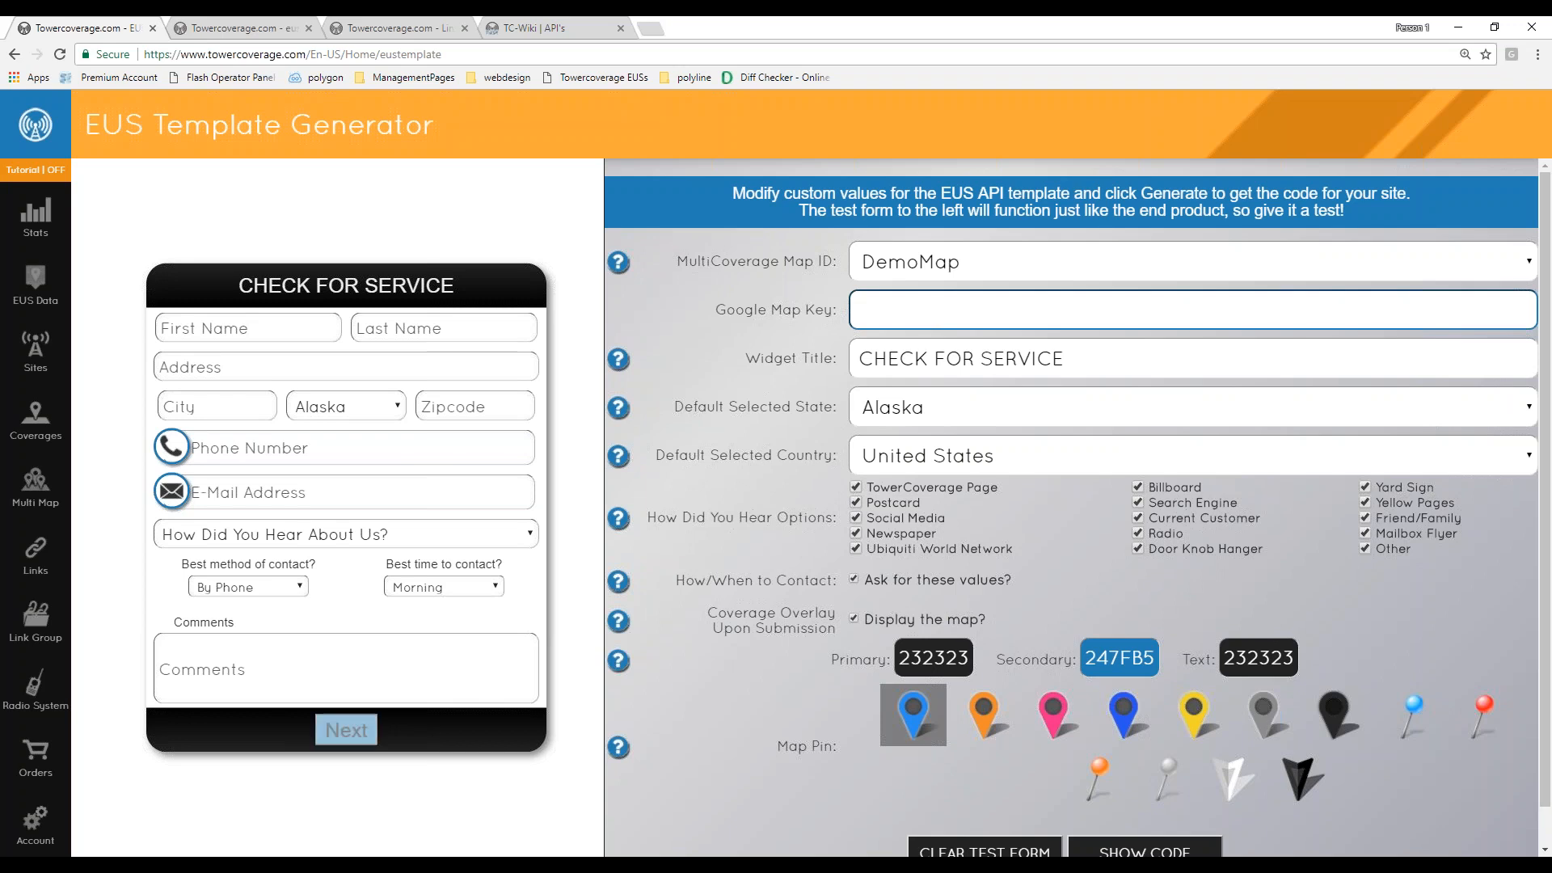
- Open the coverages list and start updating all checked coverages
click(36, 215)
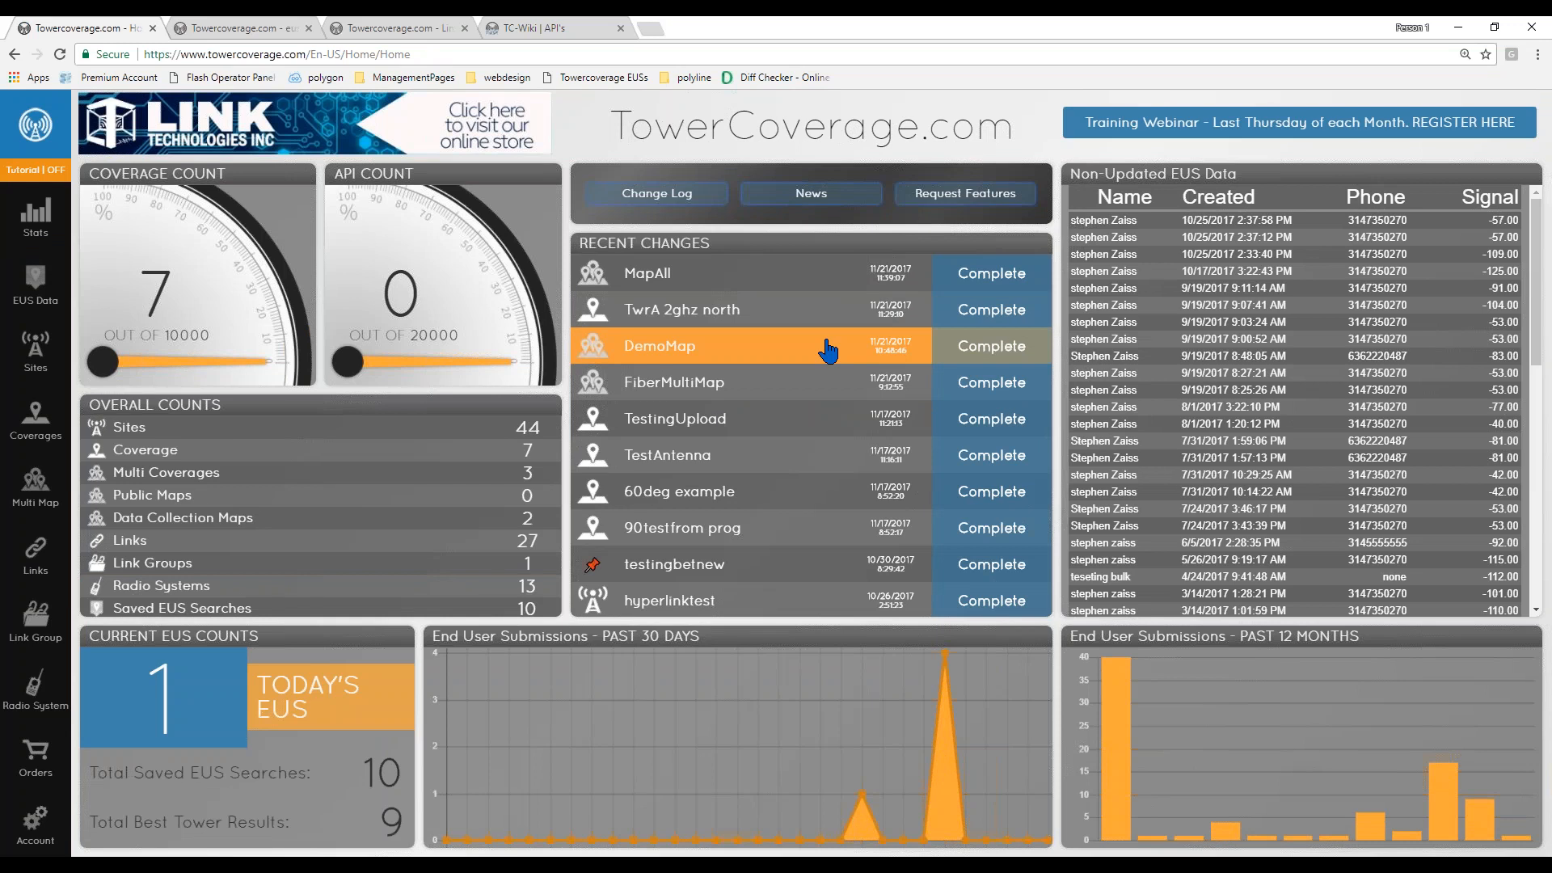
mouse_move(40, 421)
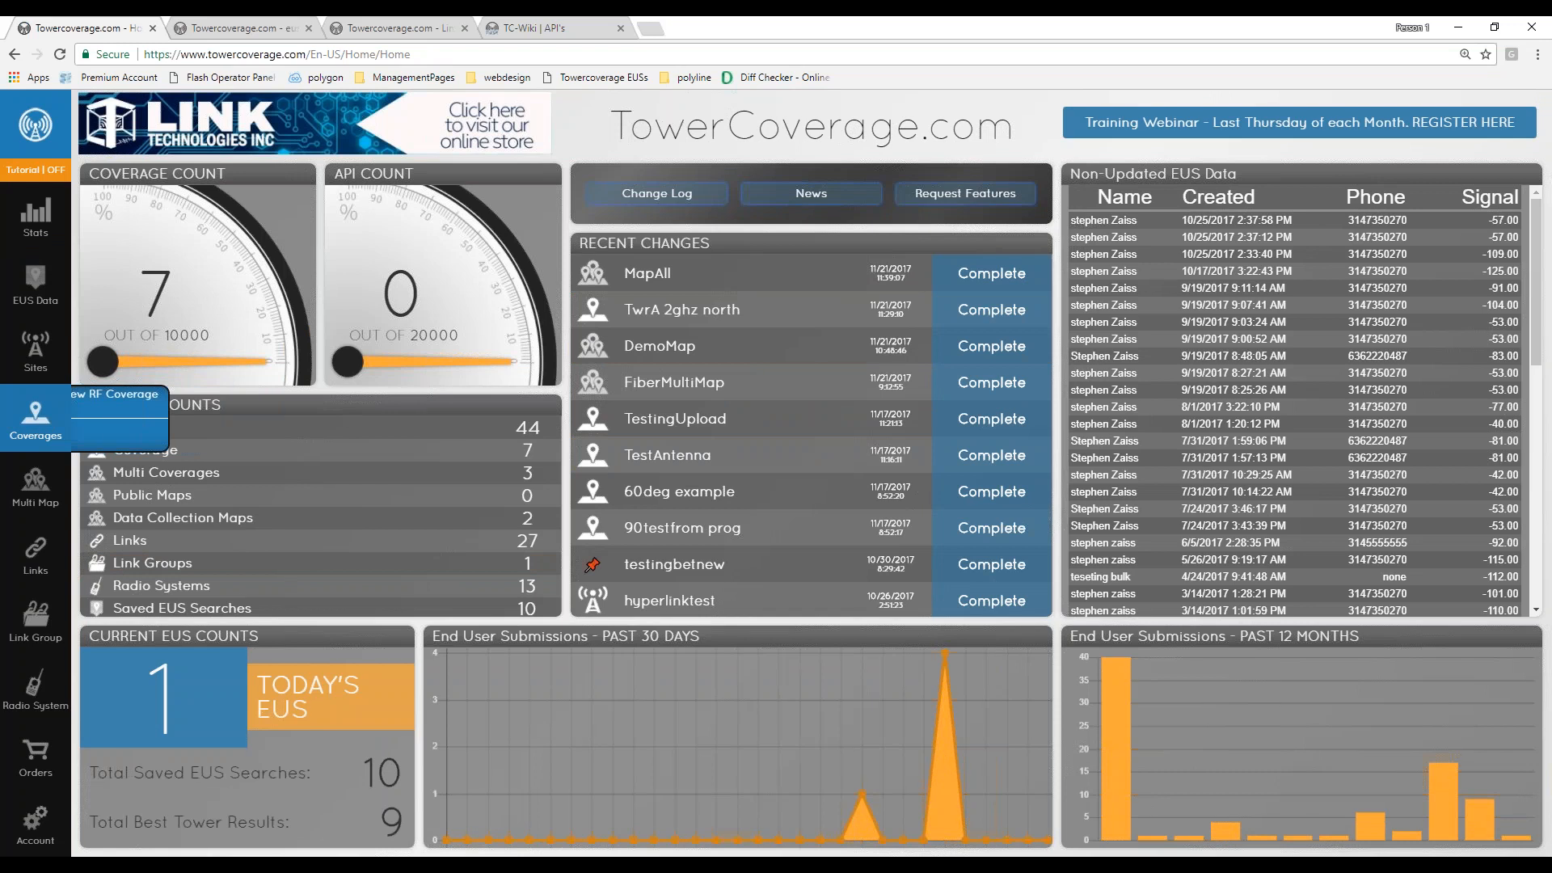
click(36, 420)
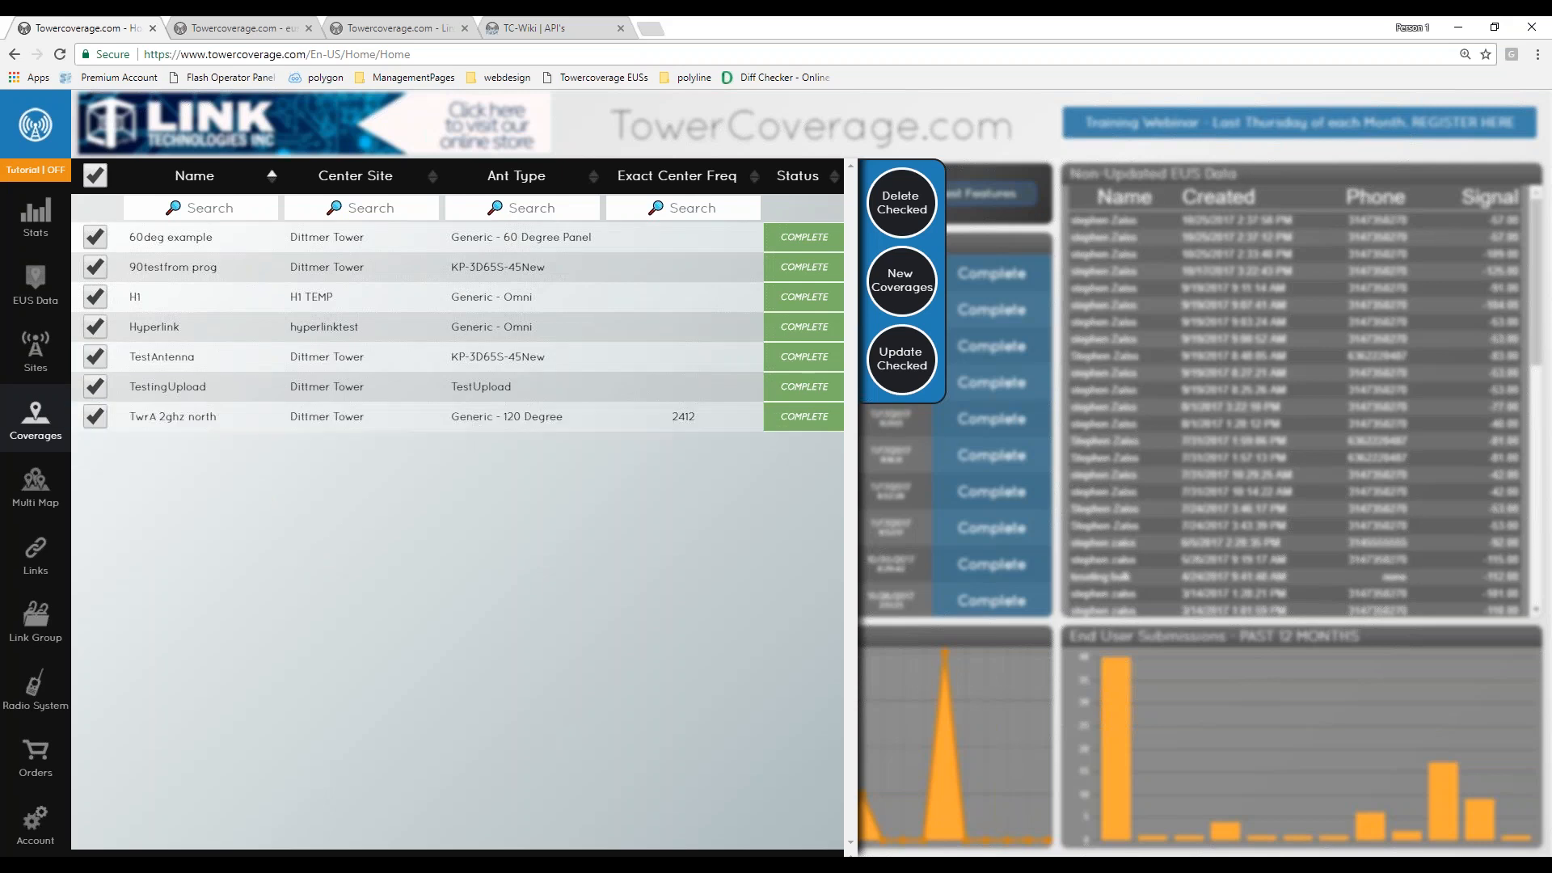
click(902, 359)
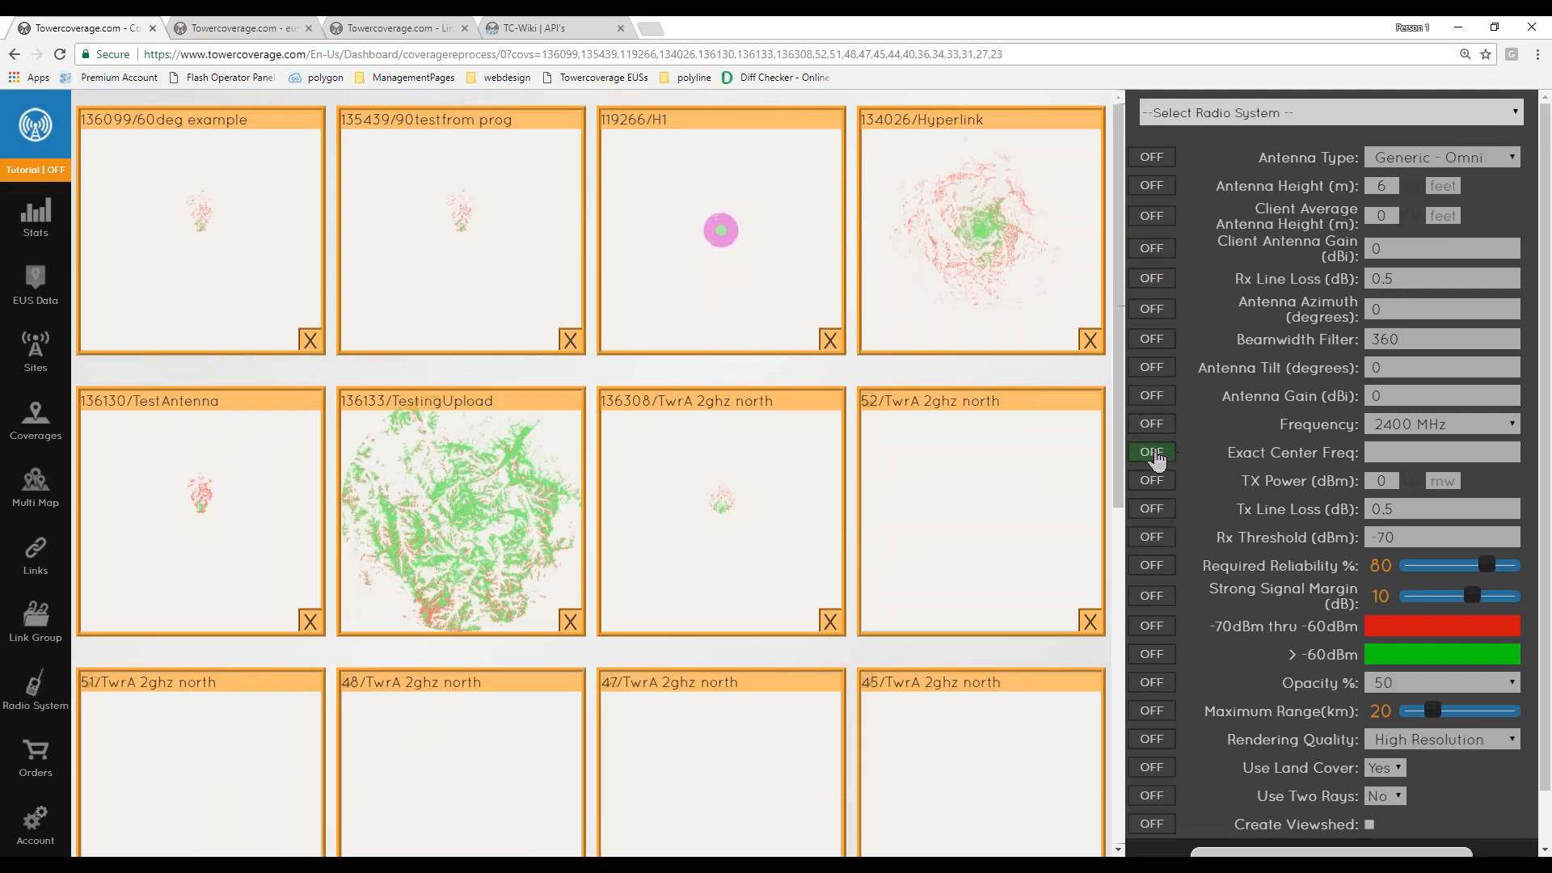
- Change the colour of the -70dBm thru -60dBm signal range to purple
click(1152, 626)
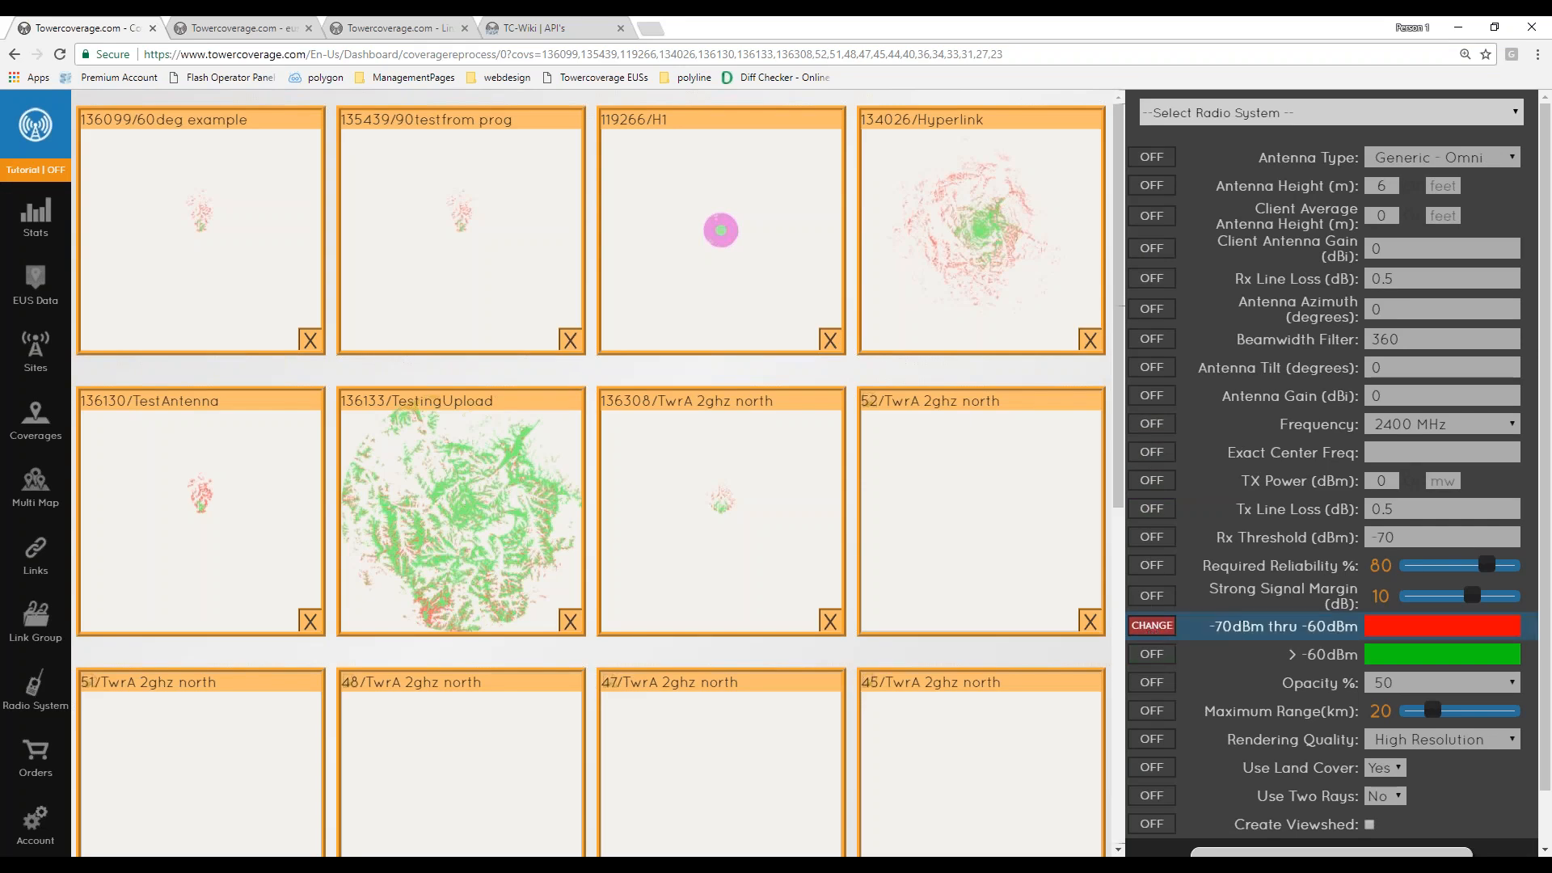
click(1389, 629)
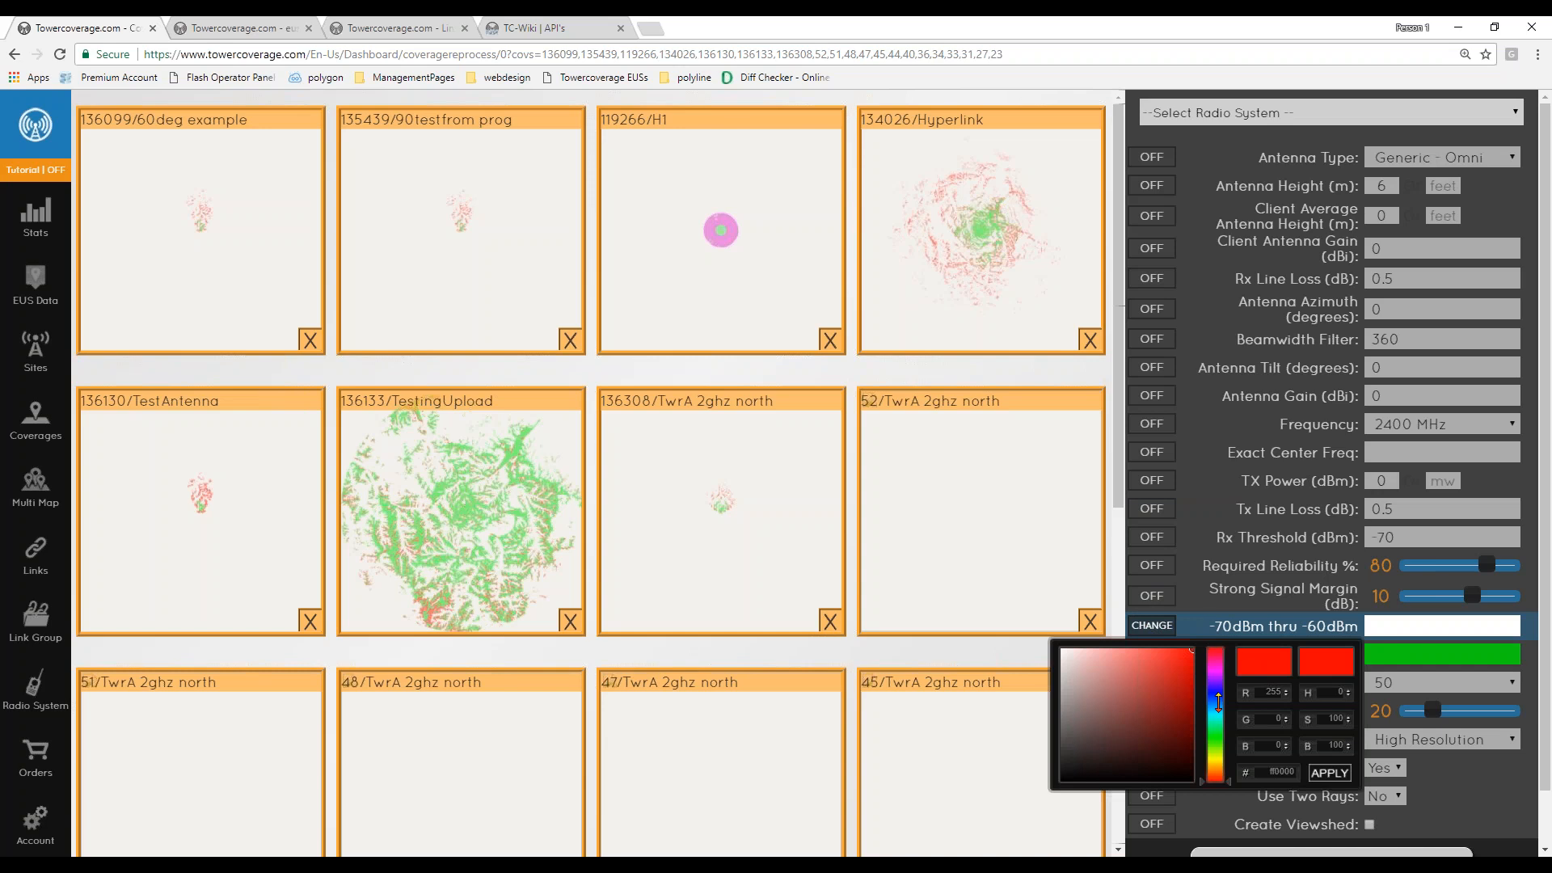
drag(1219, 703, 1219, 684)
click(1330, 774)
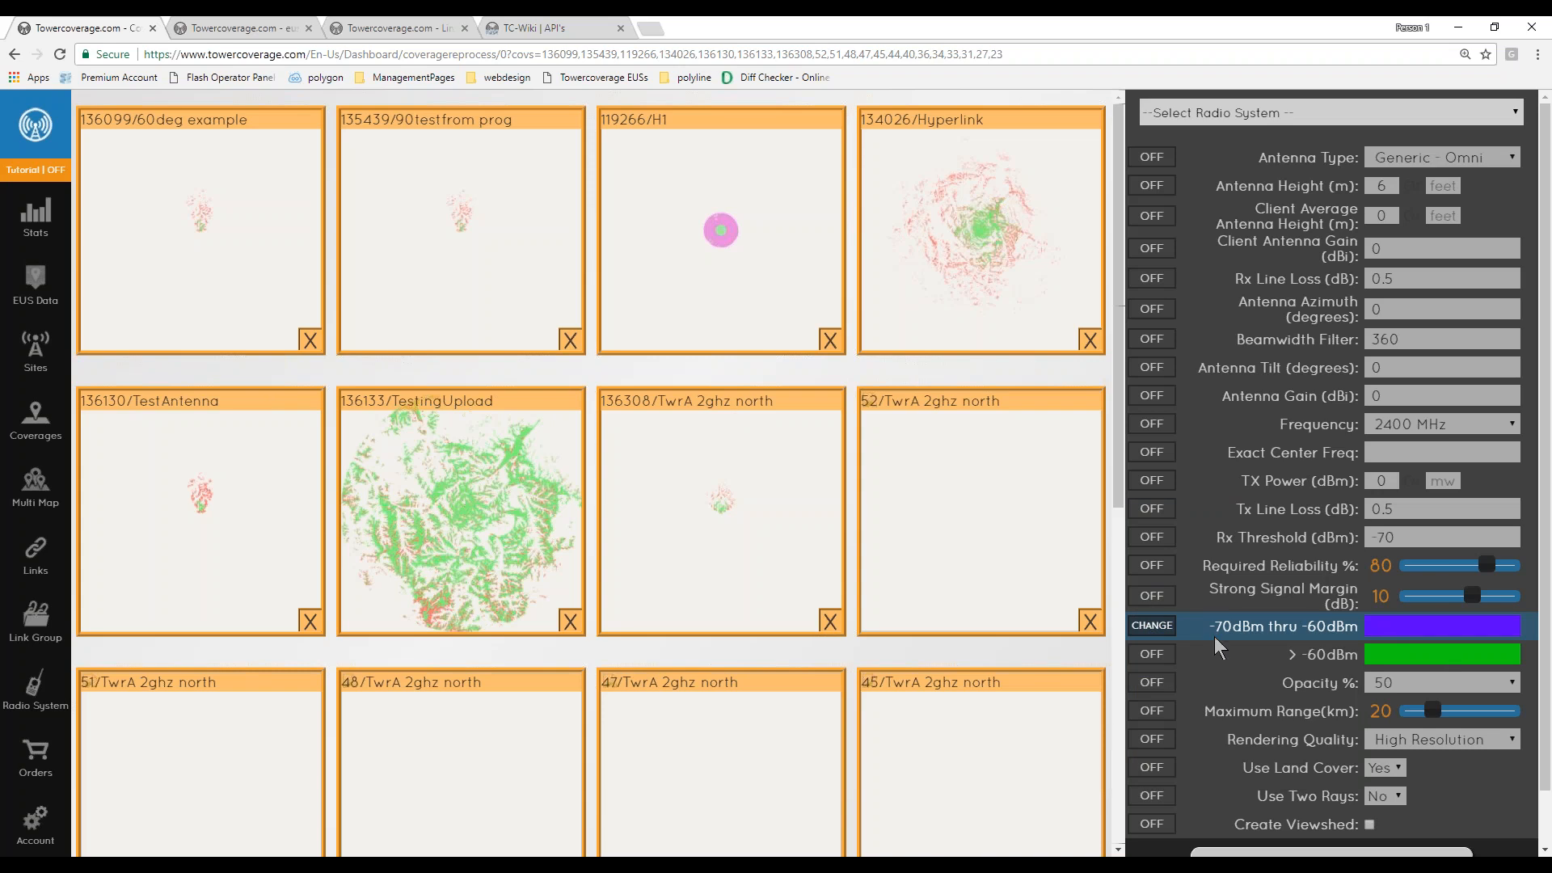
drag(1211, 626, 1438, 637)
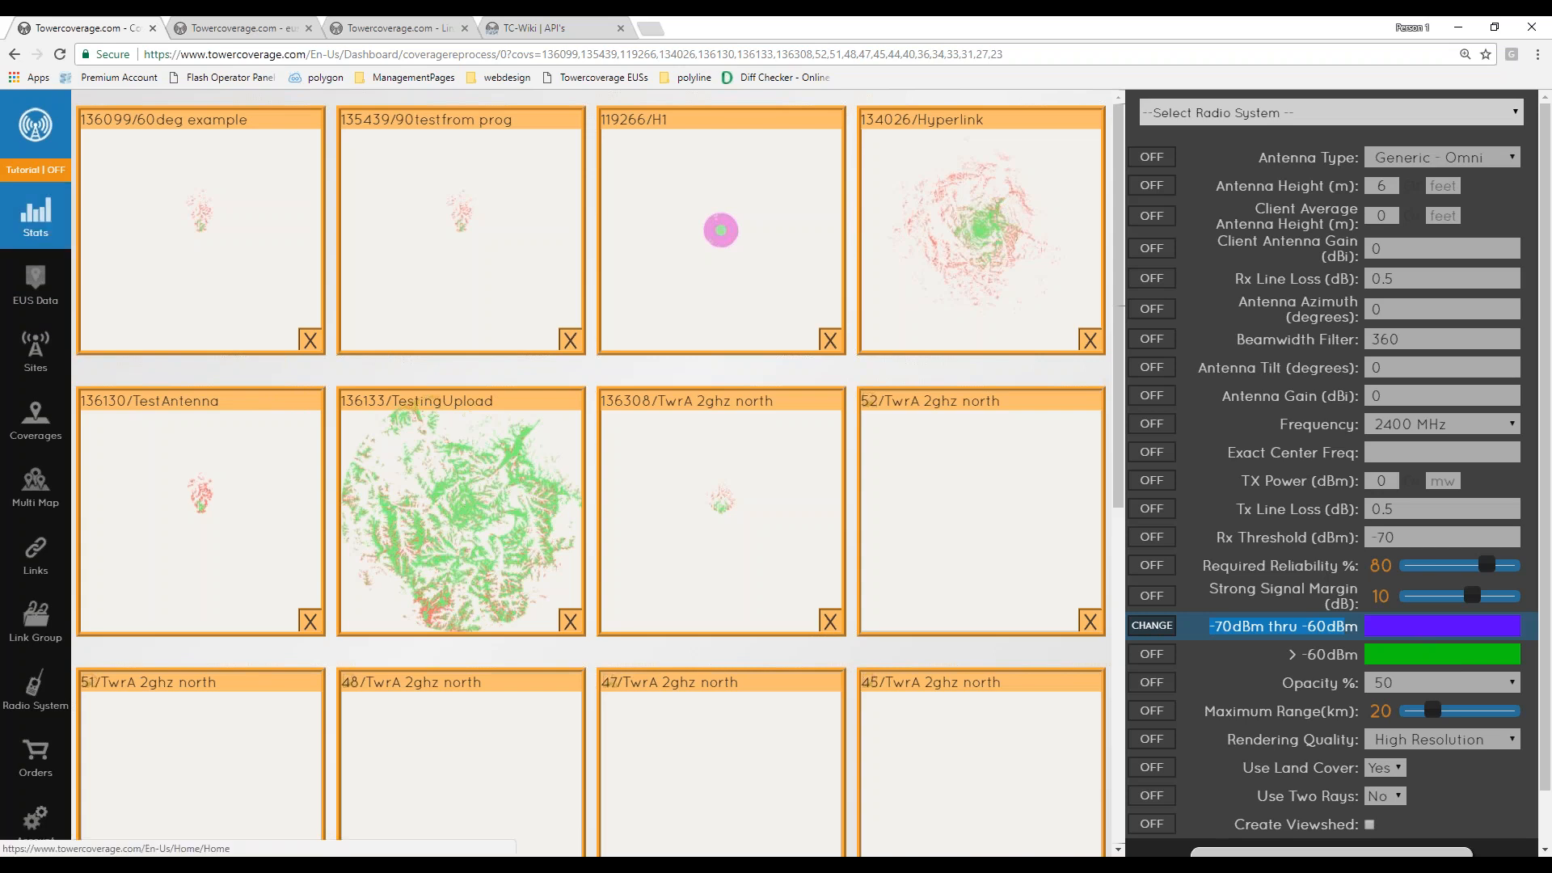
- Go to the wiki's home page and browse its All Pages list
click(35, 214)
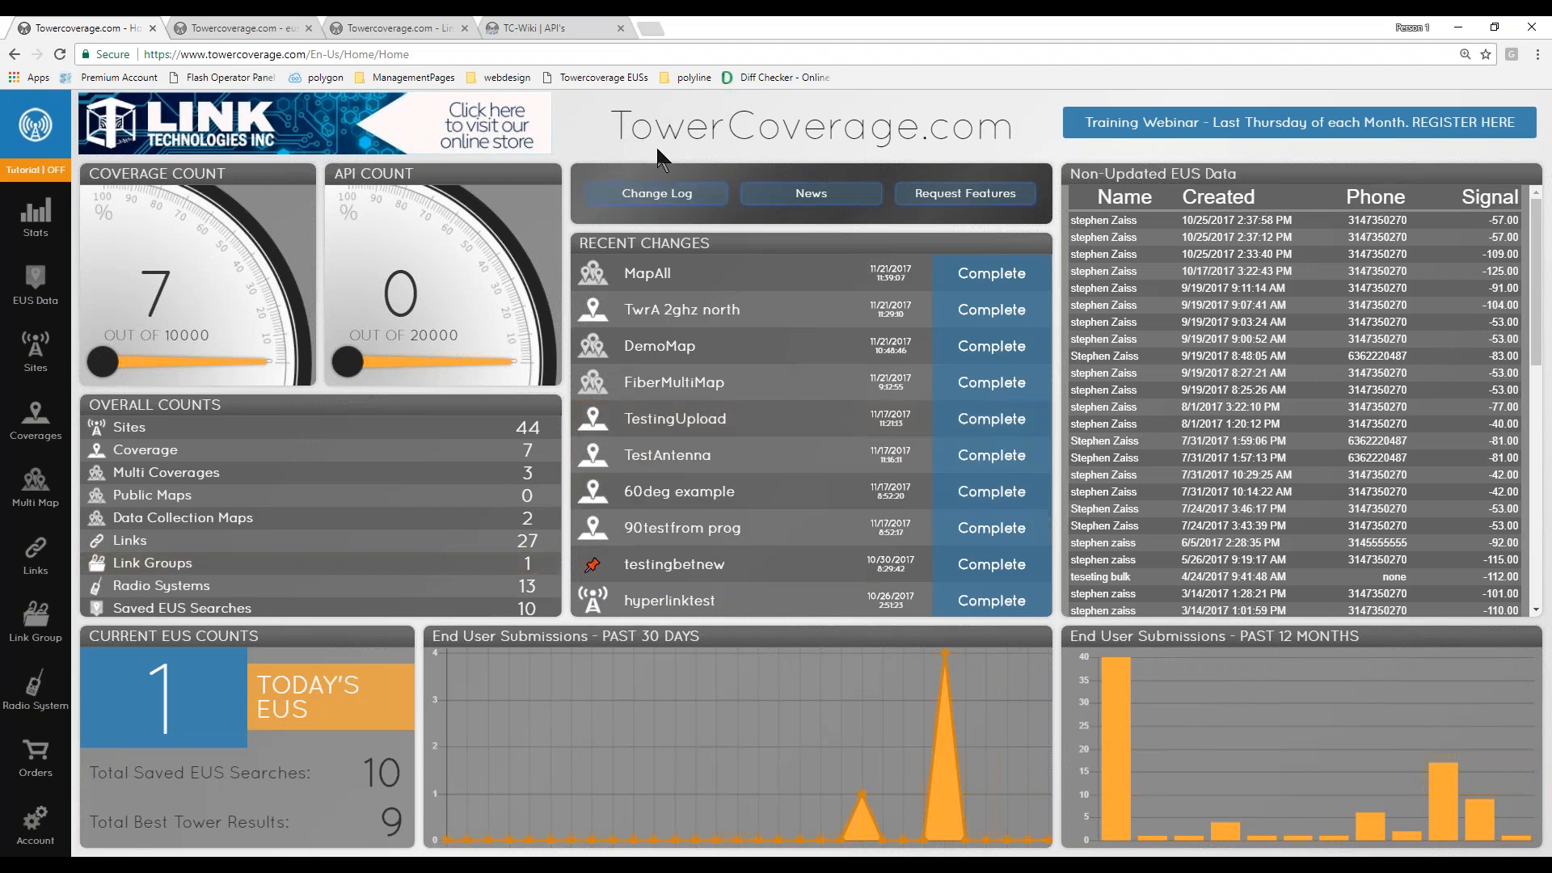
click(557, 30)
drag(308, 54, 220, 54)
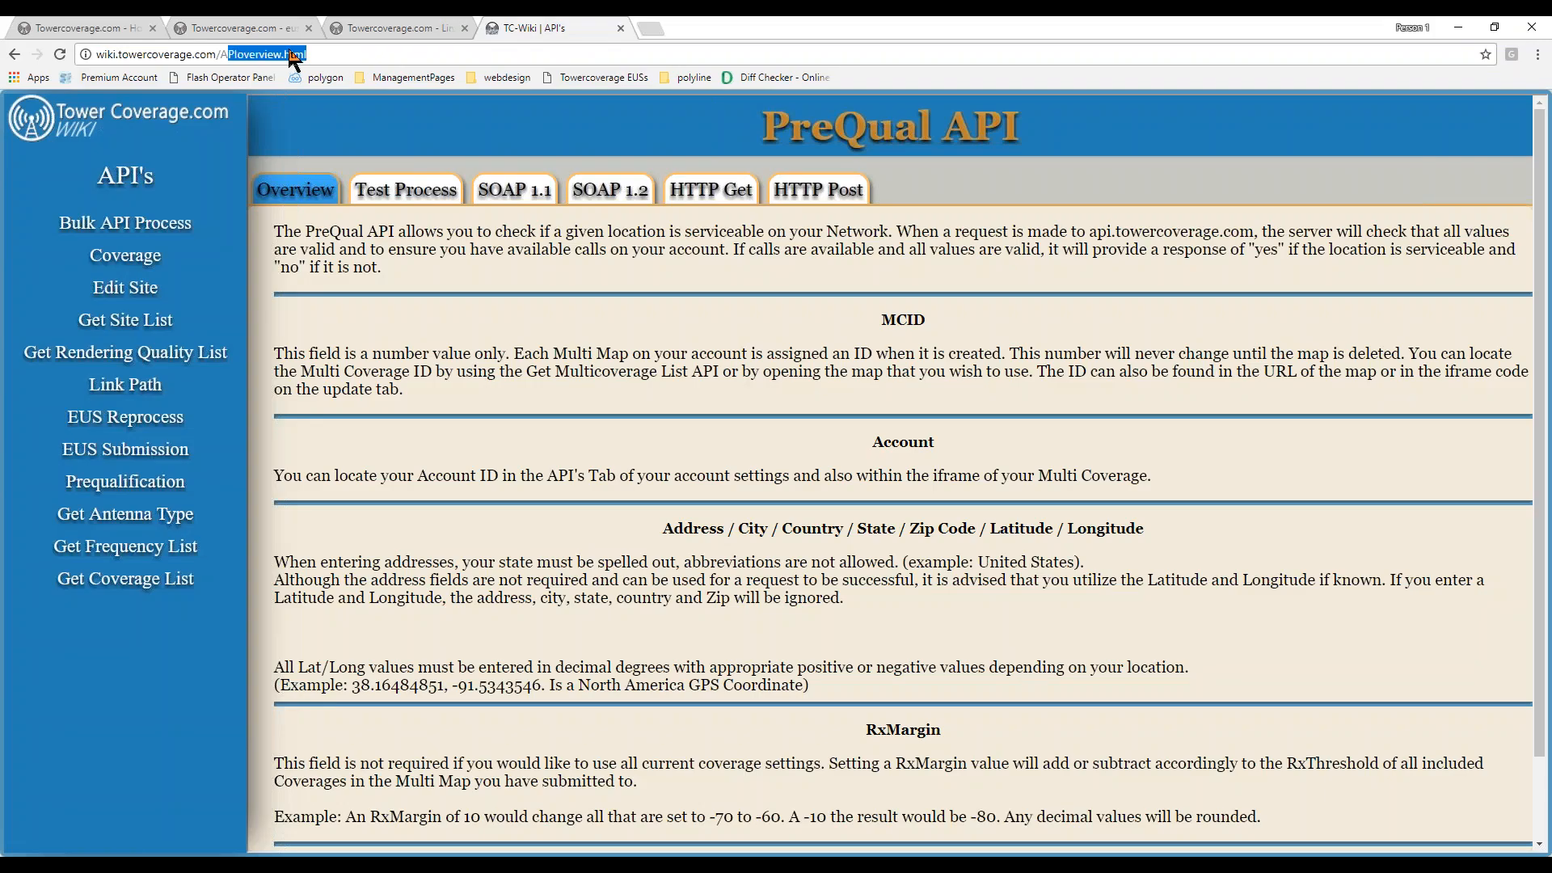
key(BackSpace)
key(Return)
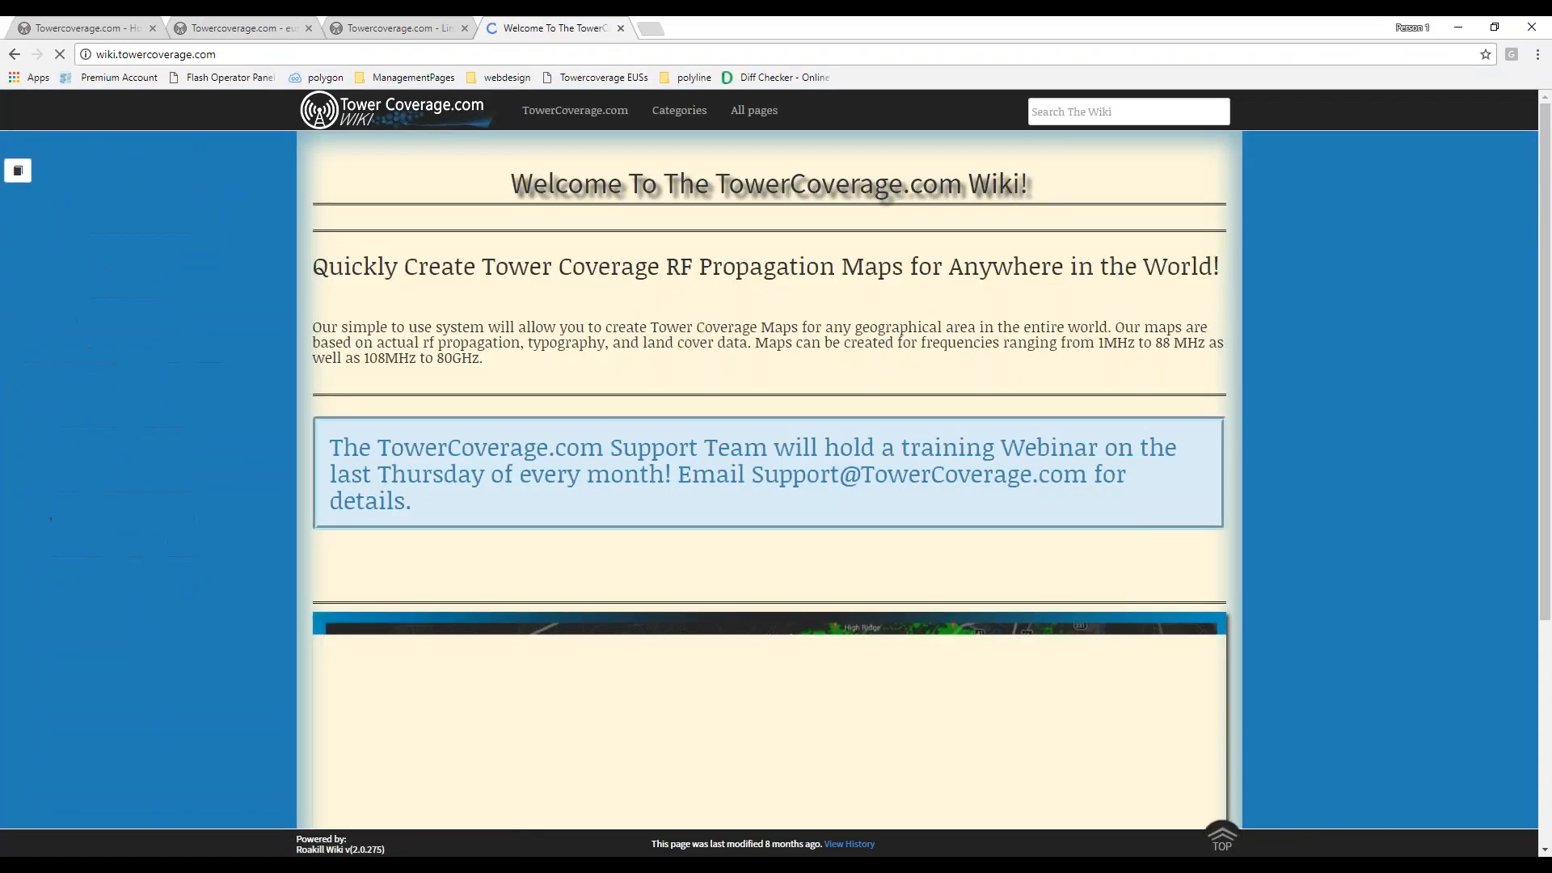
click(754, 110)
scroll(769, 471, down, 10)
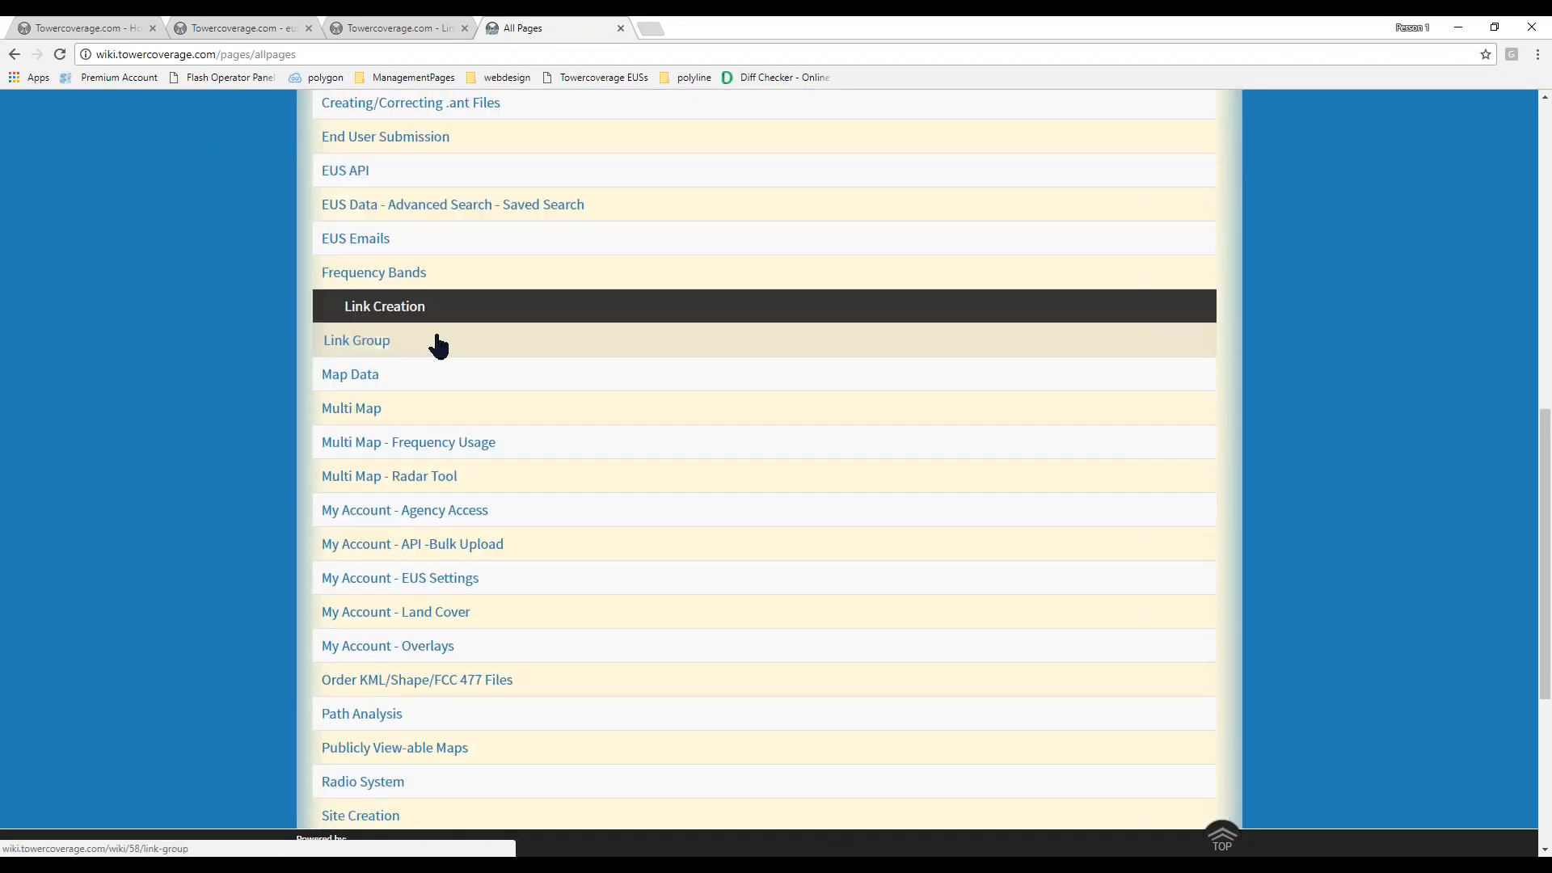
- Return to the dashboard and turn the tutorial on
click(406, 26)
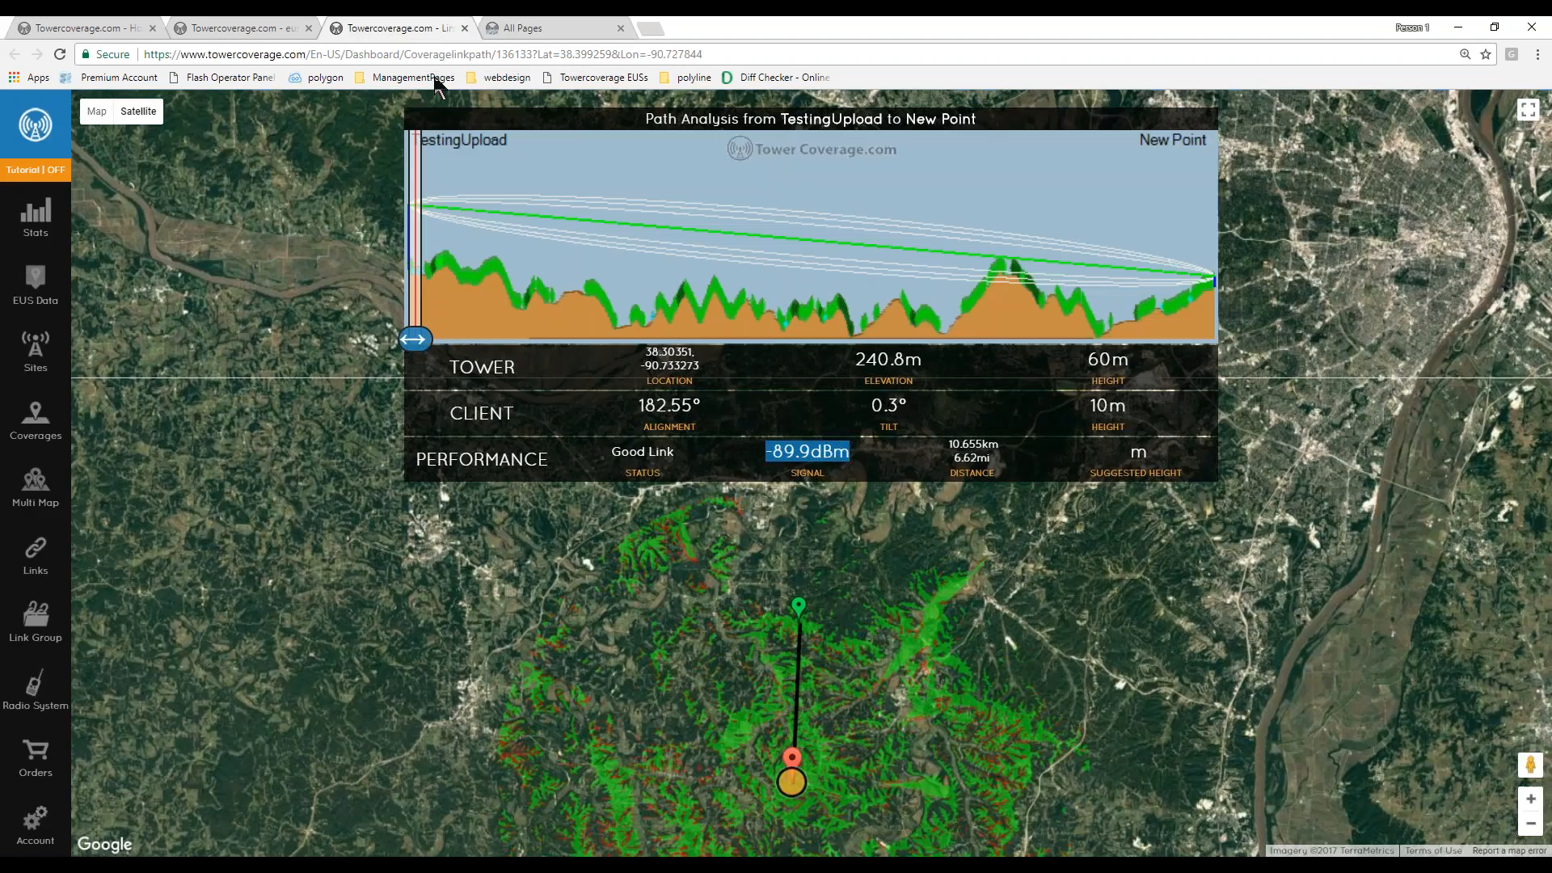
click(95, 29)
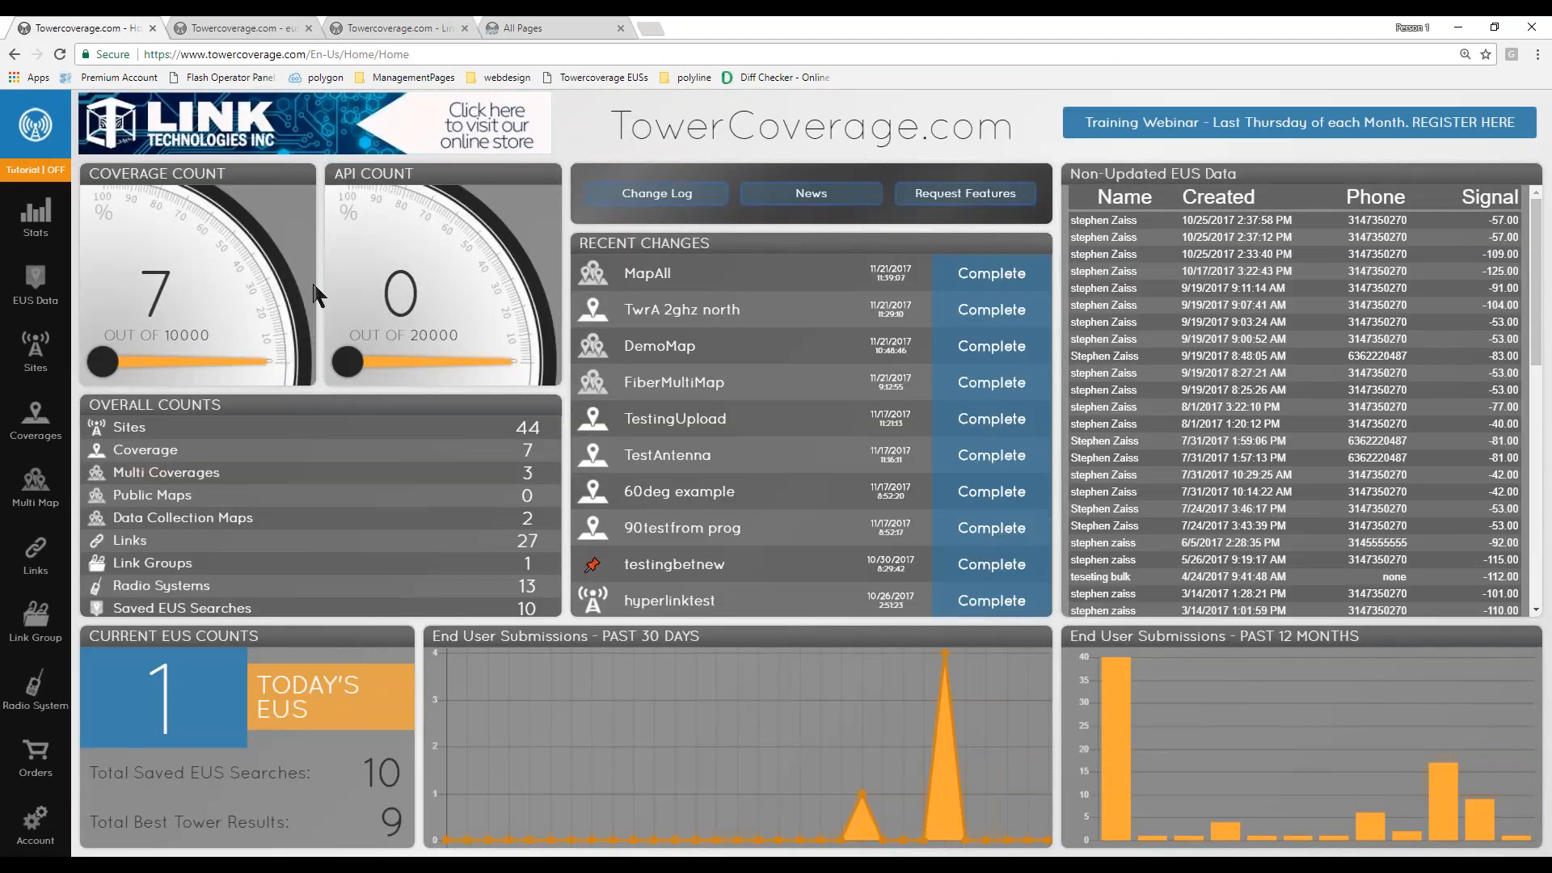
click(32, 171)
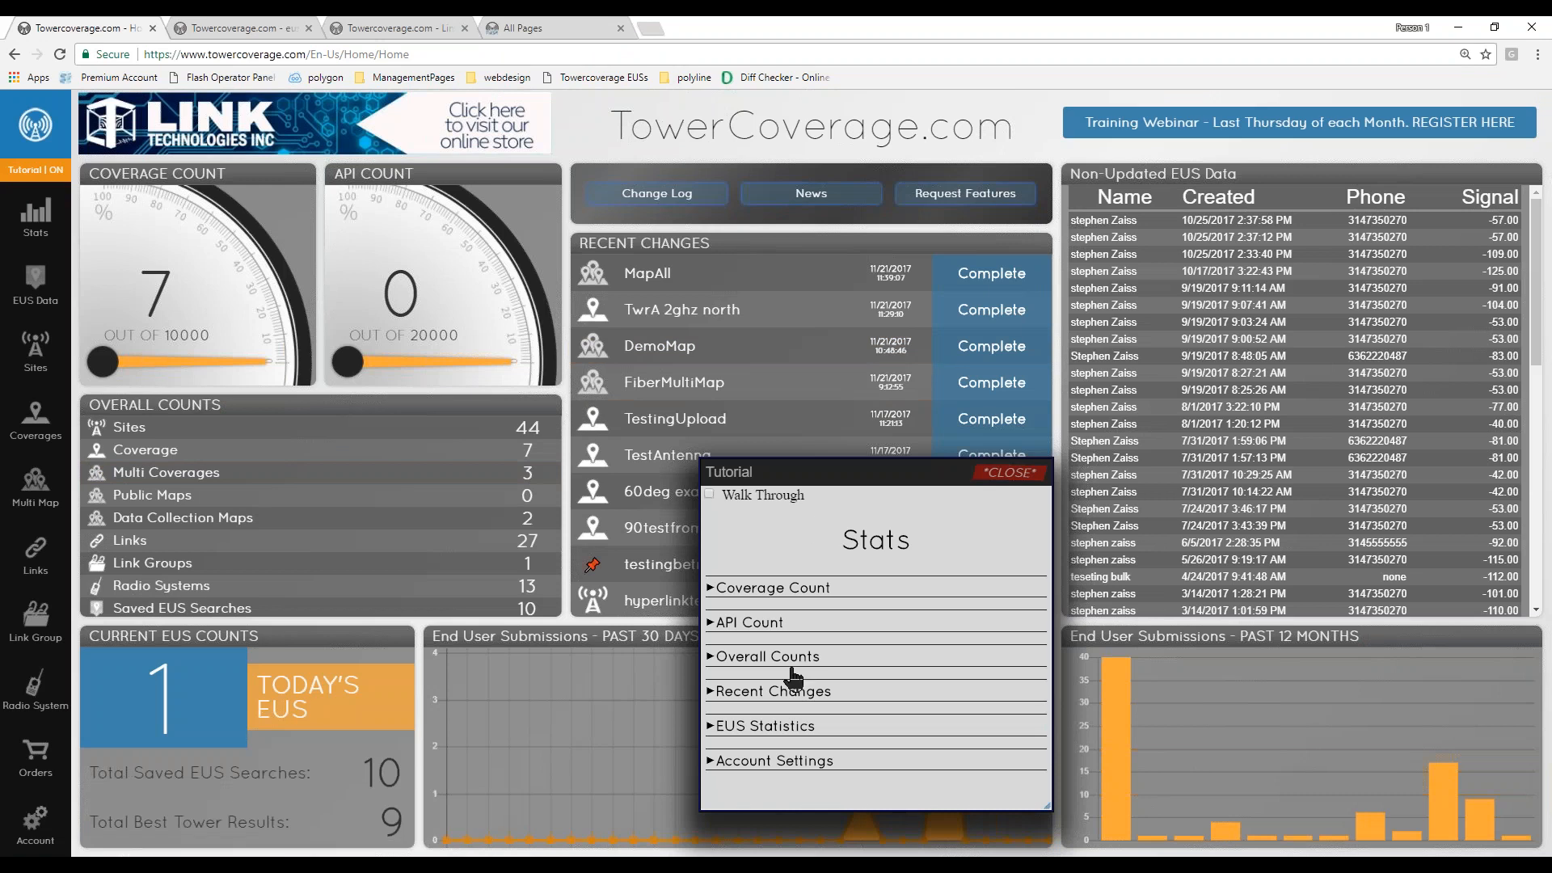
- Read the Stats tutorial's Coverage Count and API Count entries, then close it and switch the tutorial off
click(720, 589)
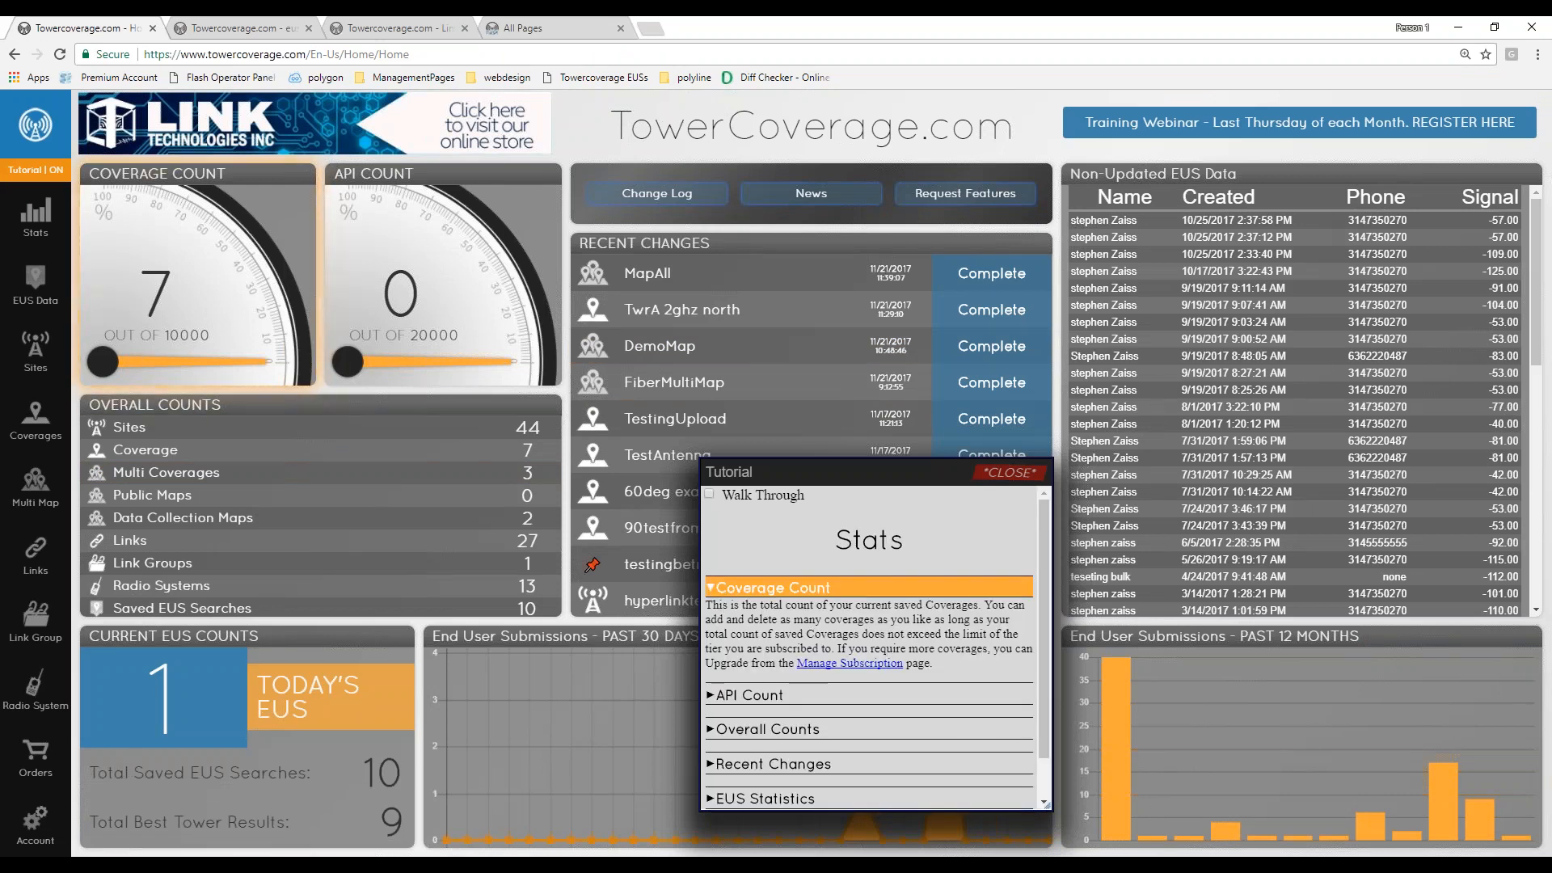
scroll(880, 679, down, 1)
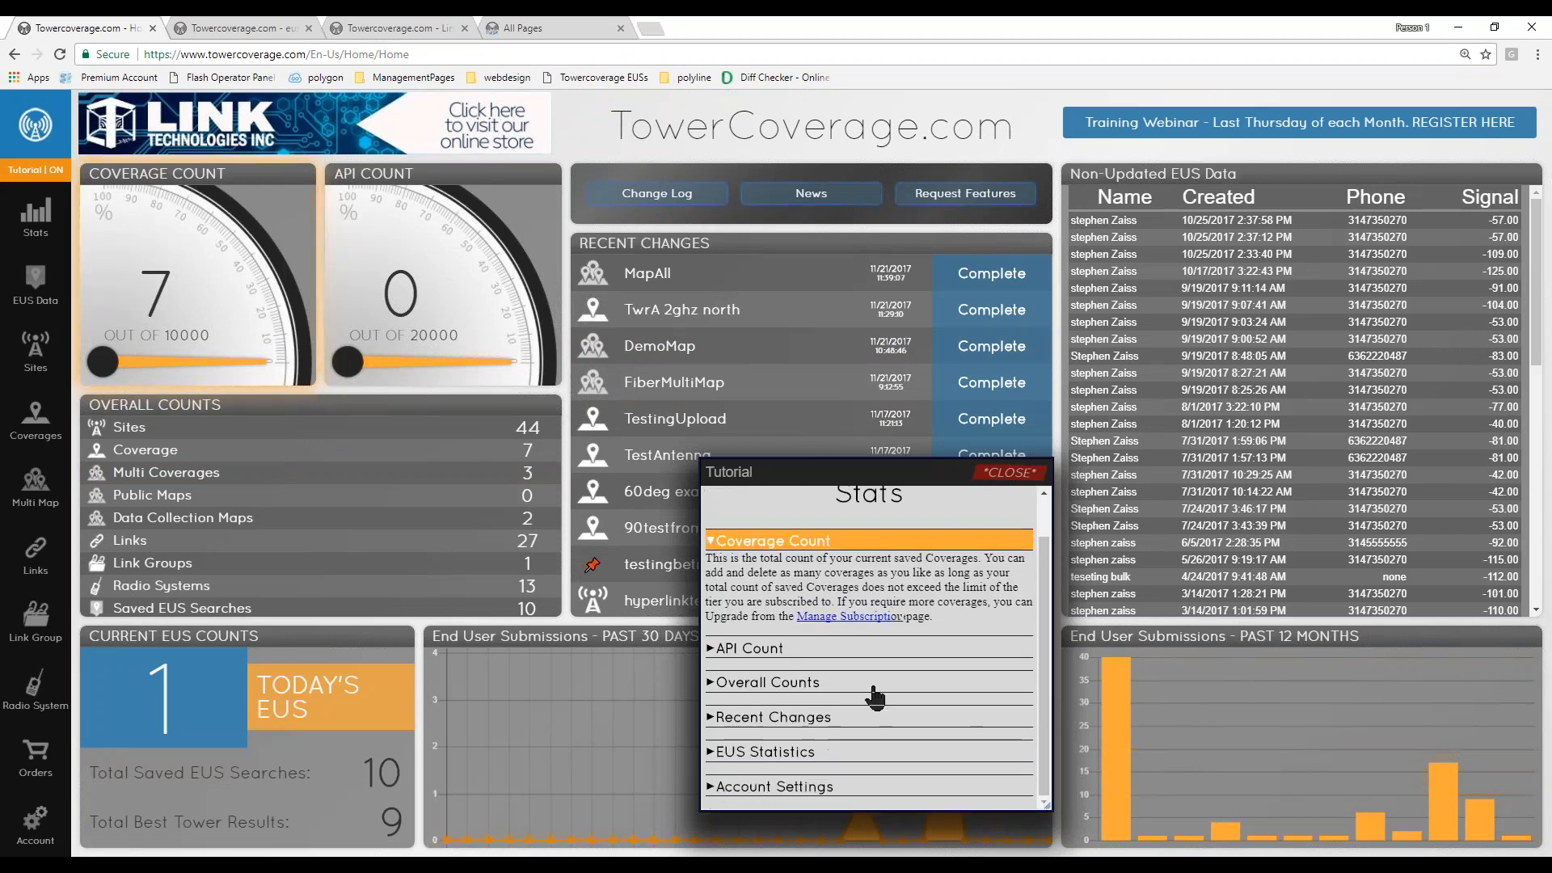
click(751, 656)
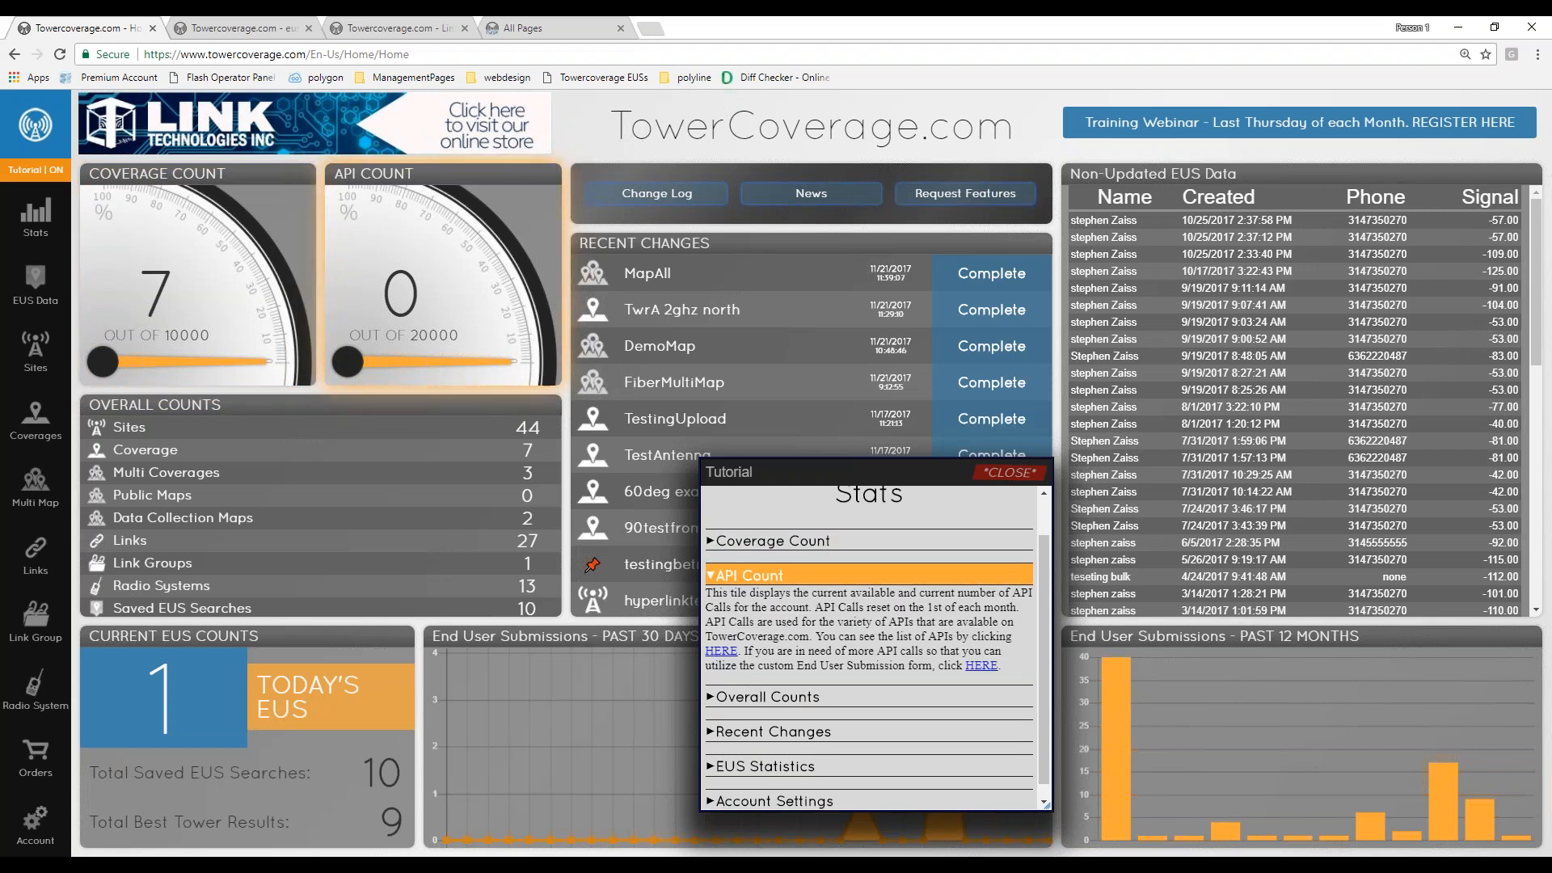
click(1011, 472)
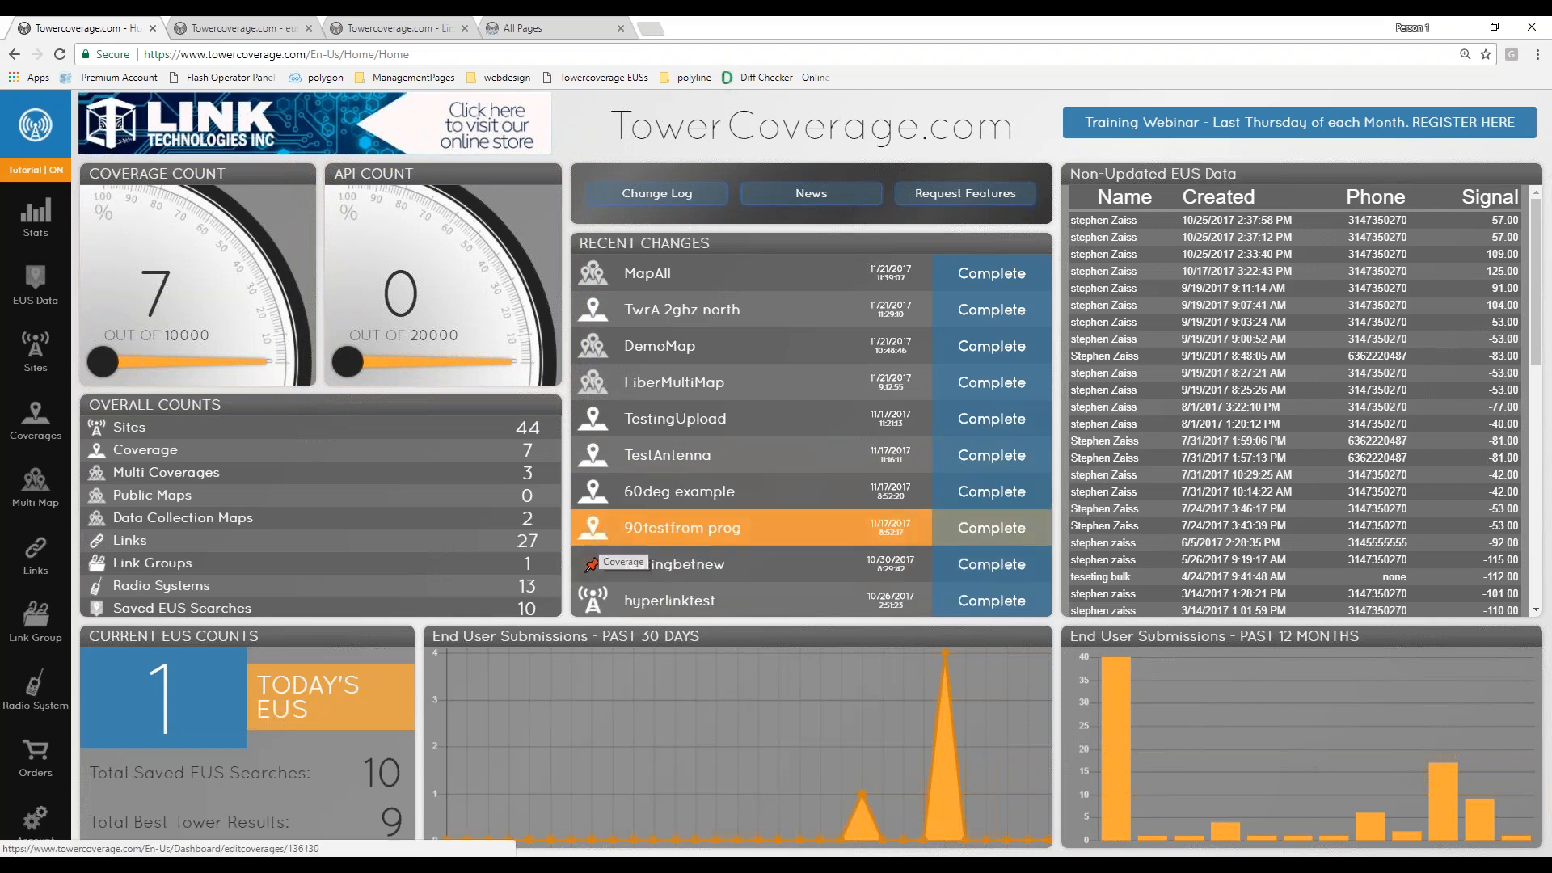
click(51, 174)
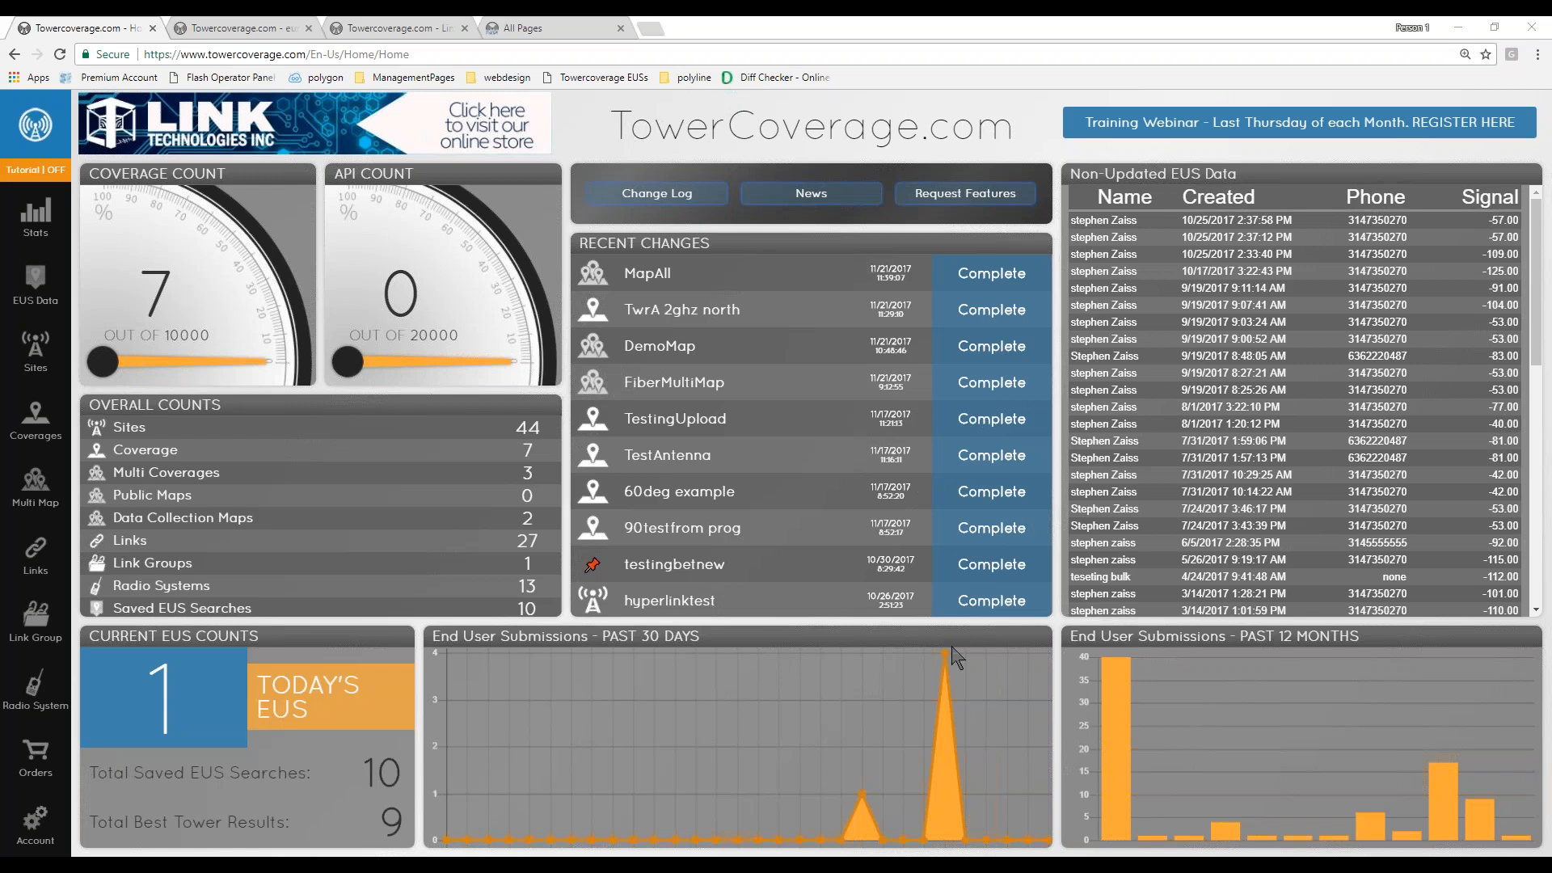
- Open the DemoMap multi map from the Multi Map list and close its tutorial panel
click(35, 485)
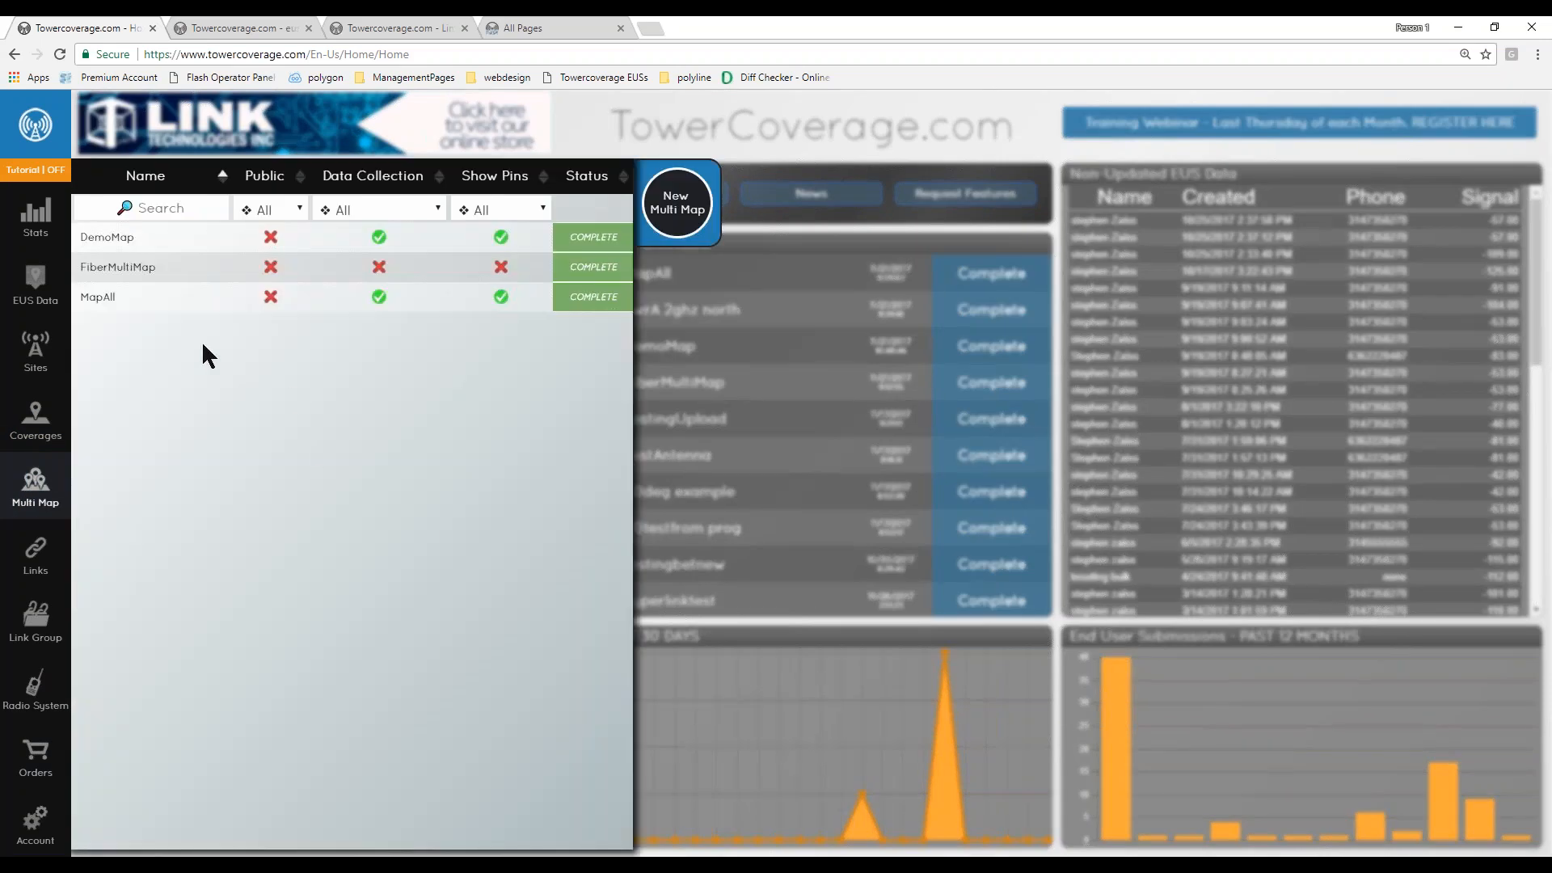
click(128, 237)
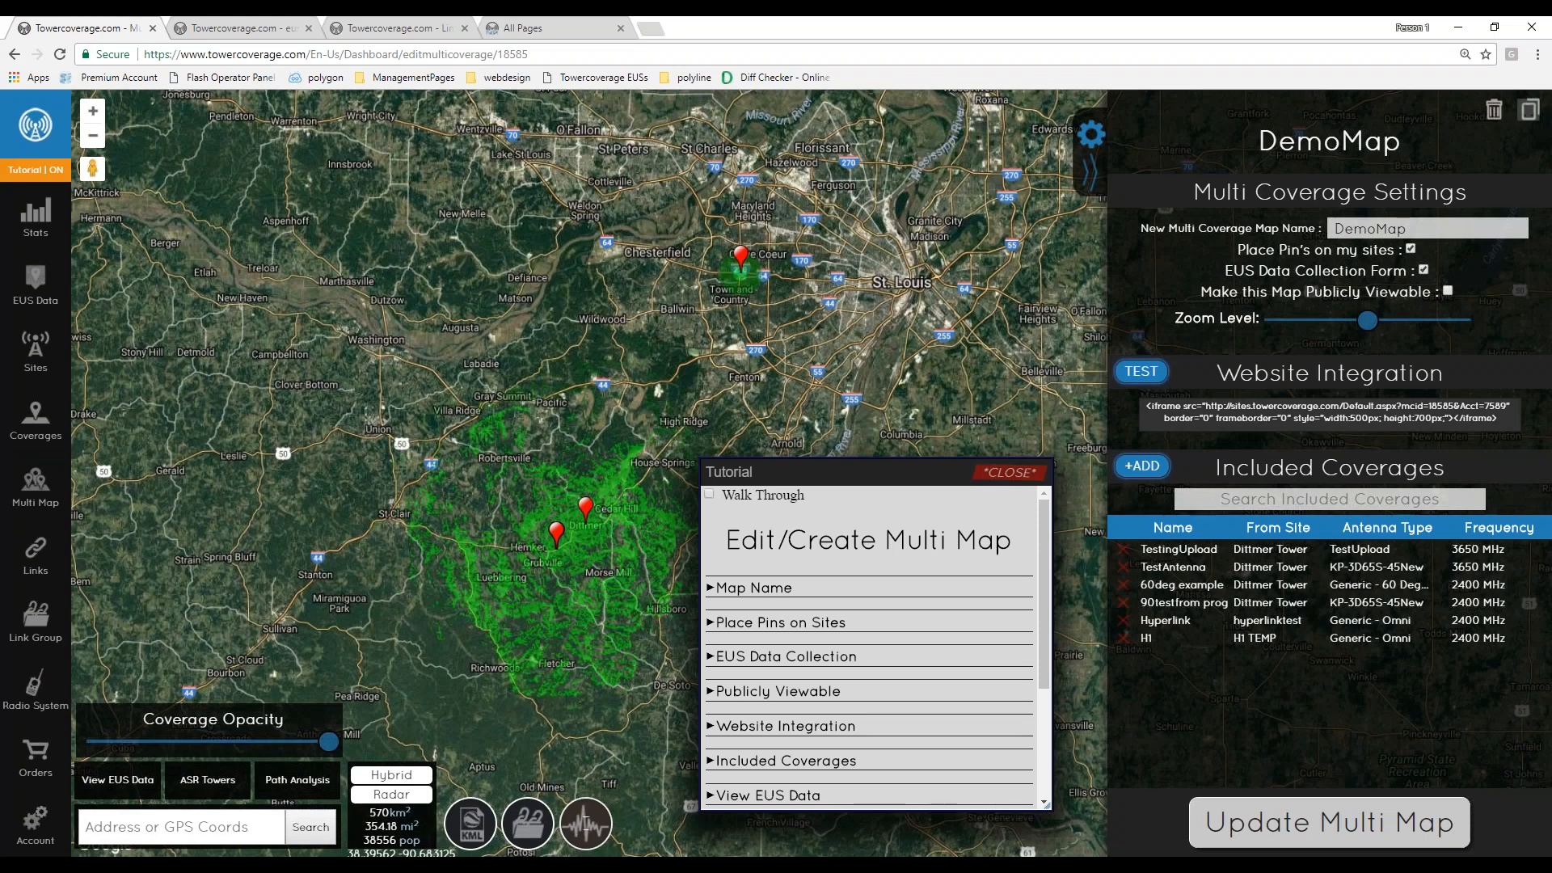
click(1017, 473)
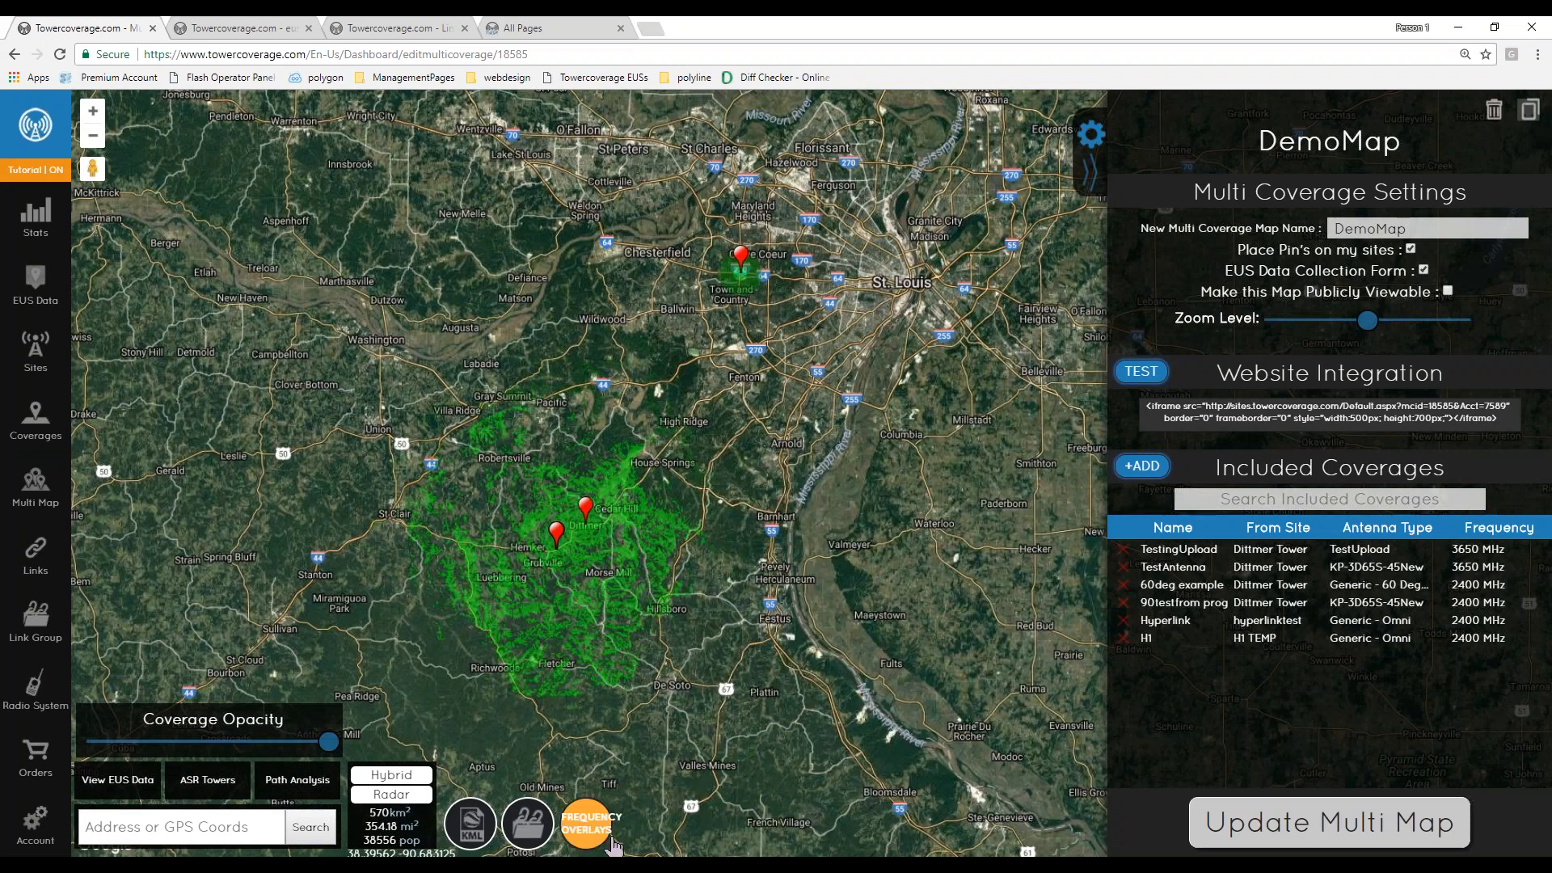
- Open the frequency overlays and show the 2400 MHz overlay on the DemoMap coverage
click(587, 824)
click(574, 718)
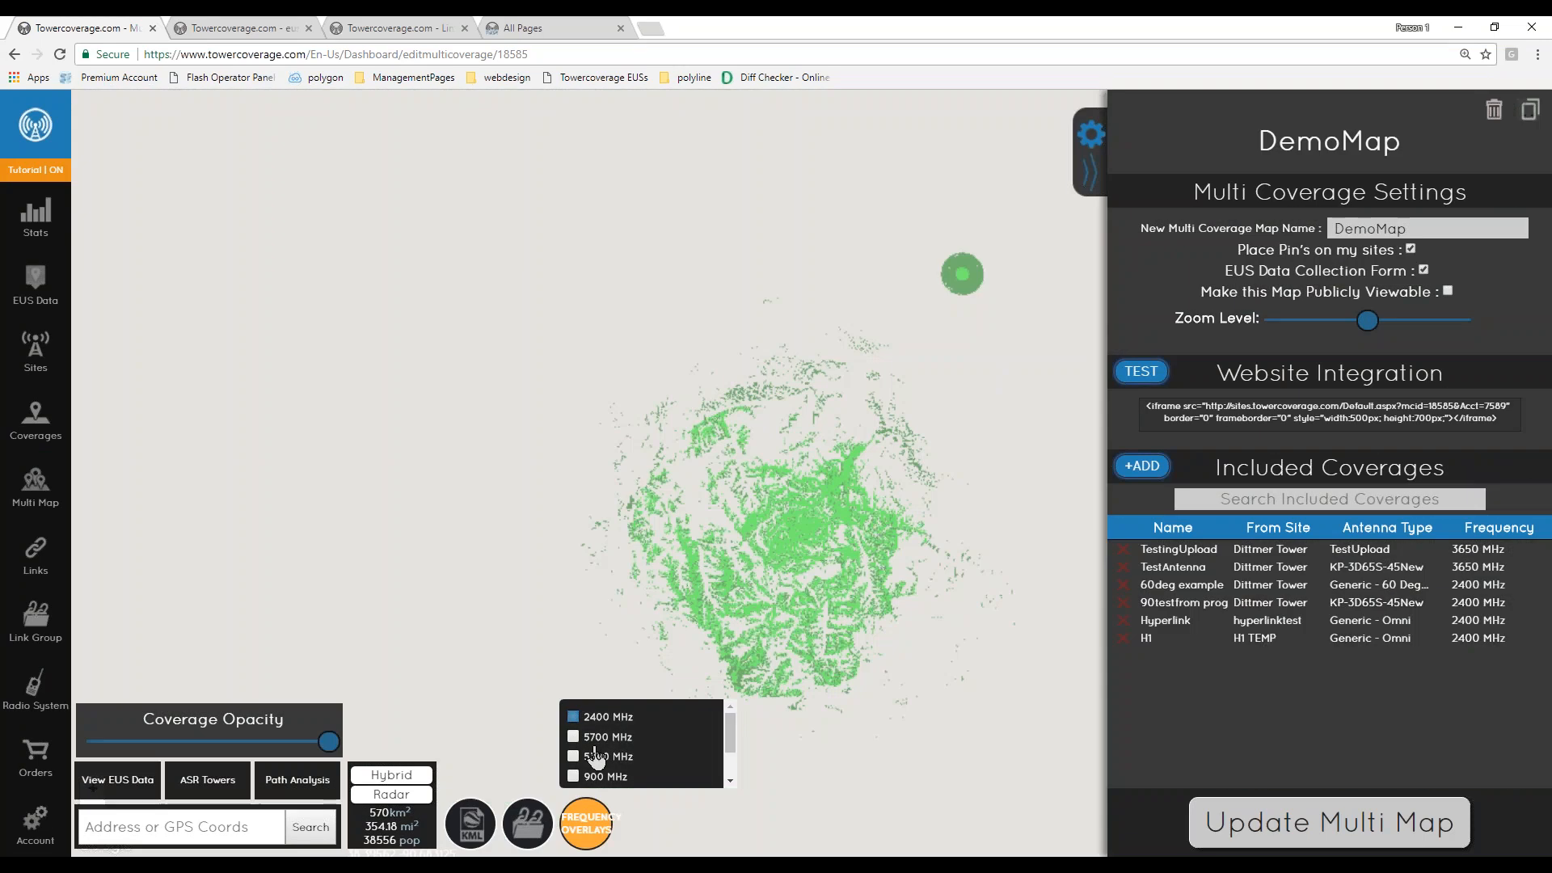
drag(818, 490, 646, 388)
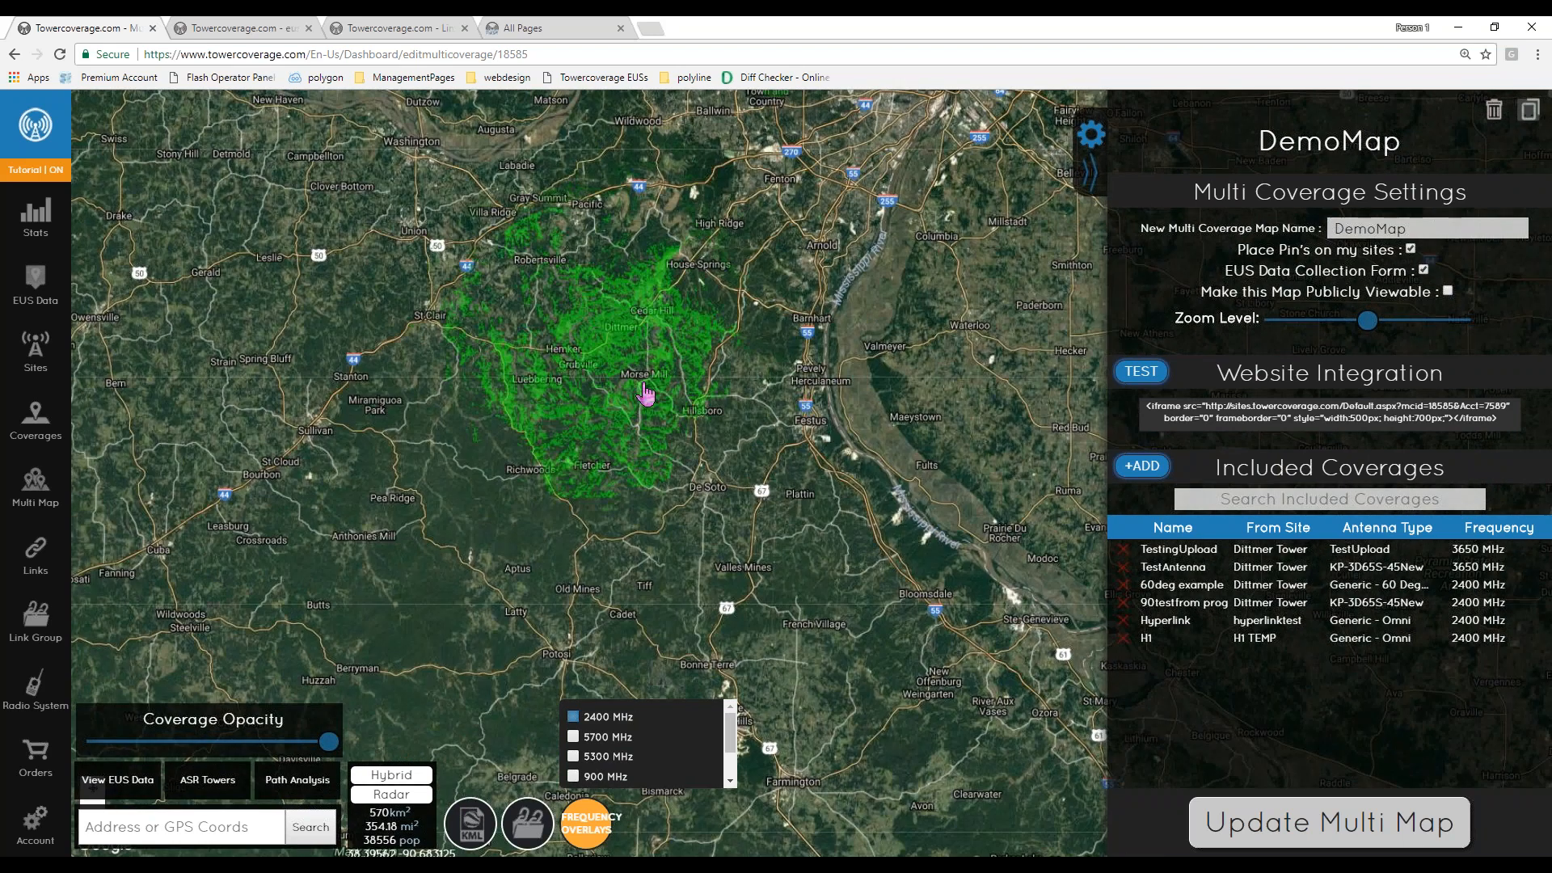
scroll(639, 338, up, 2)
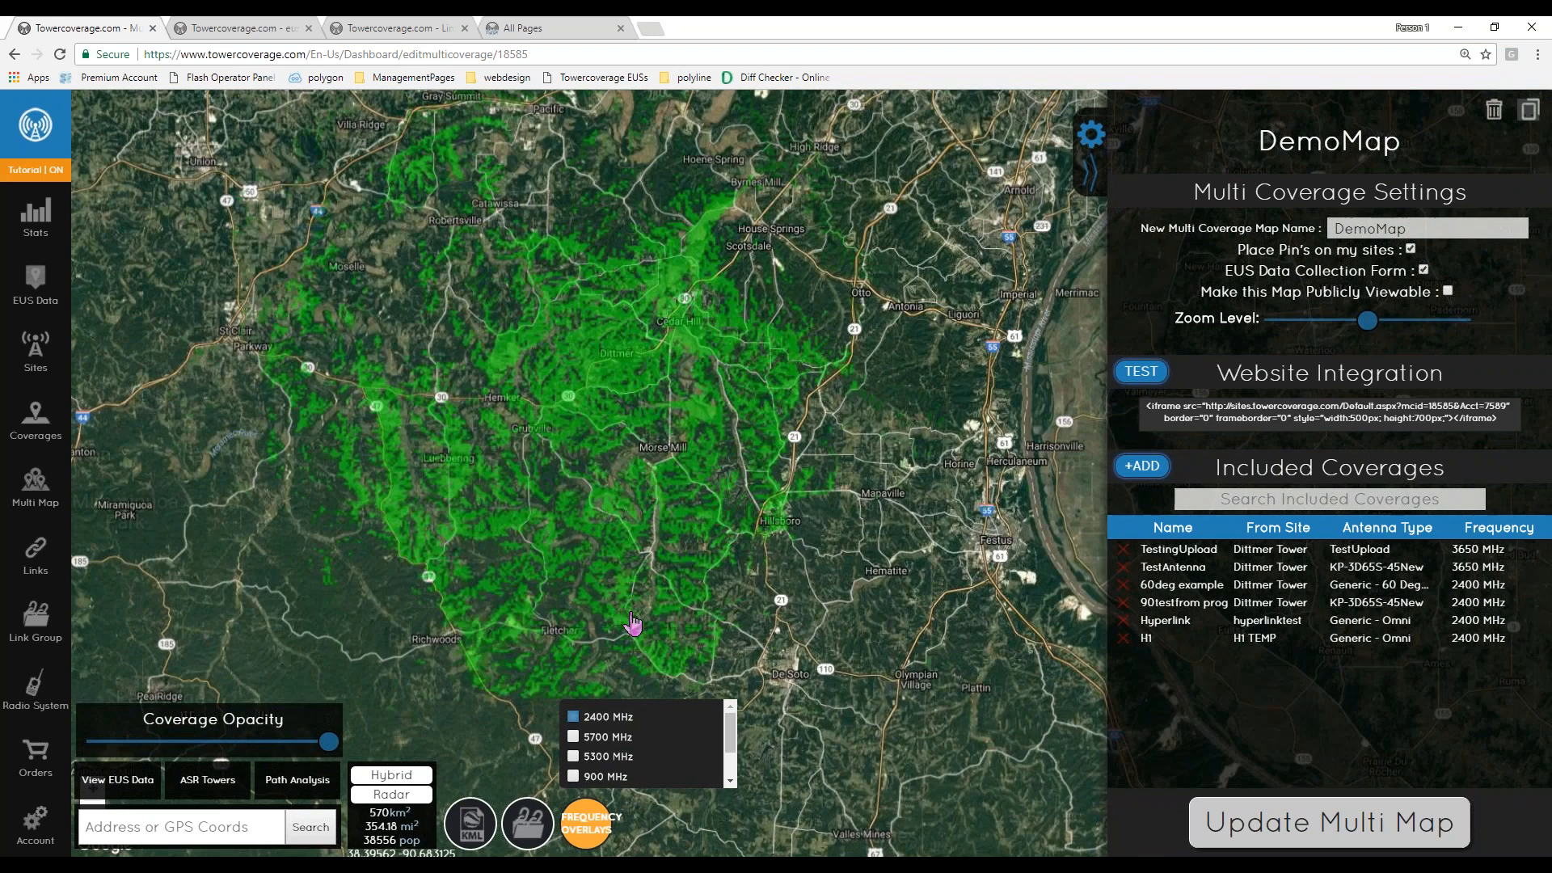
- Switch the frequency overlay in turn to 5700, 5300, 900 and 584 MHz
click(573, 717)
click(574, 738)
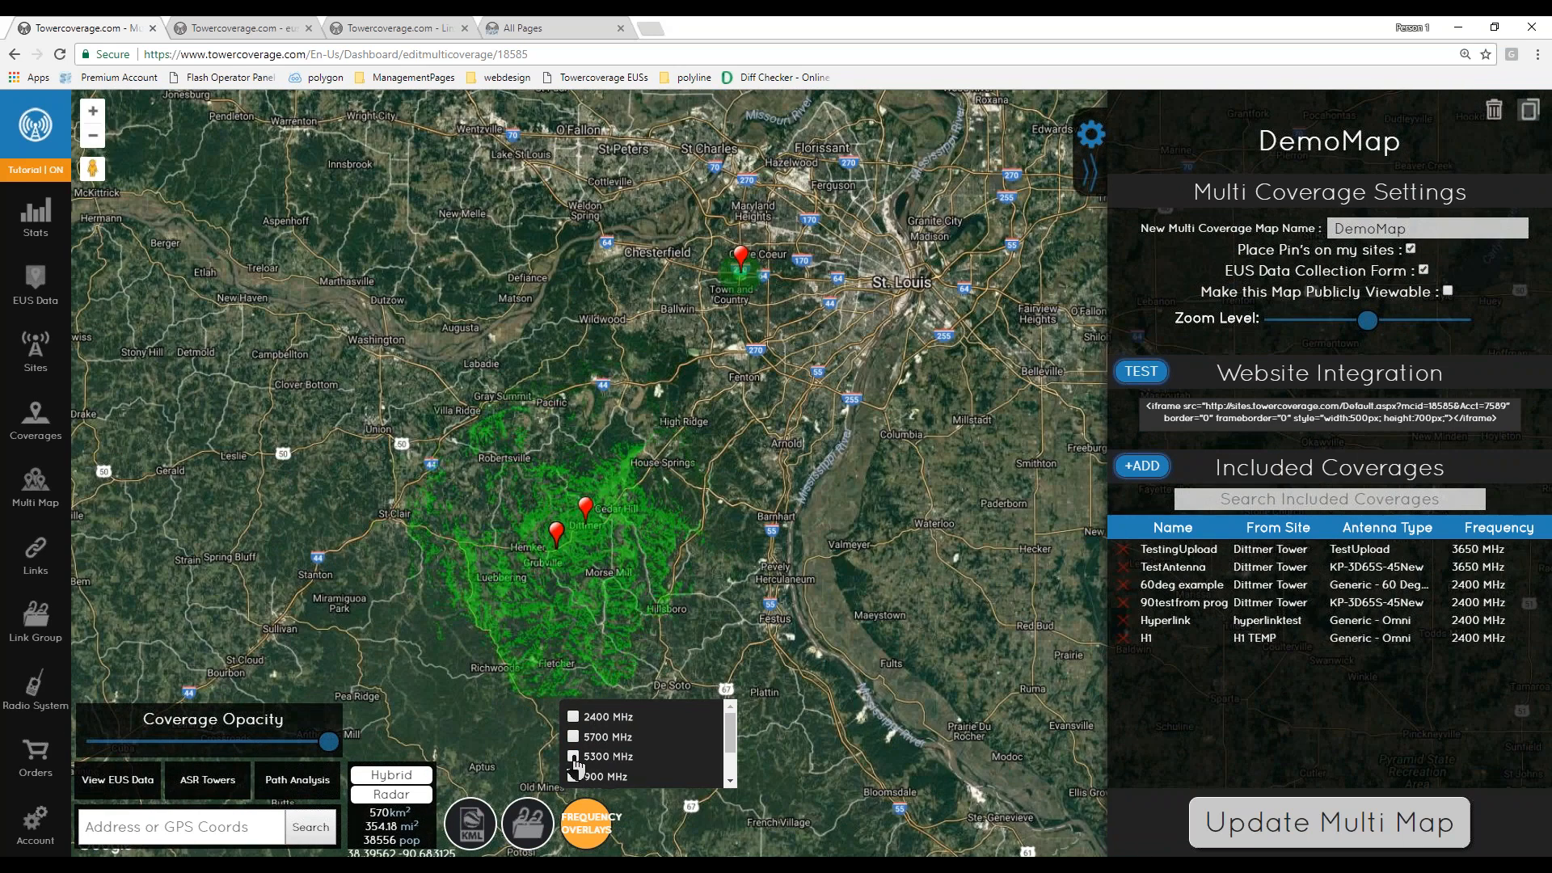
click(574, 757)
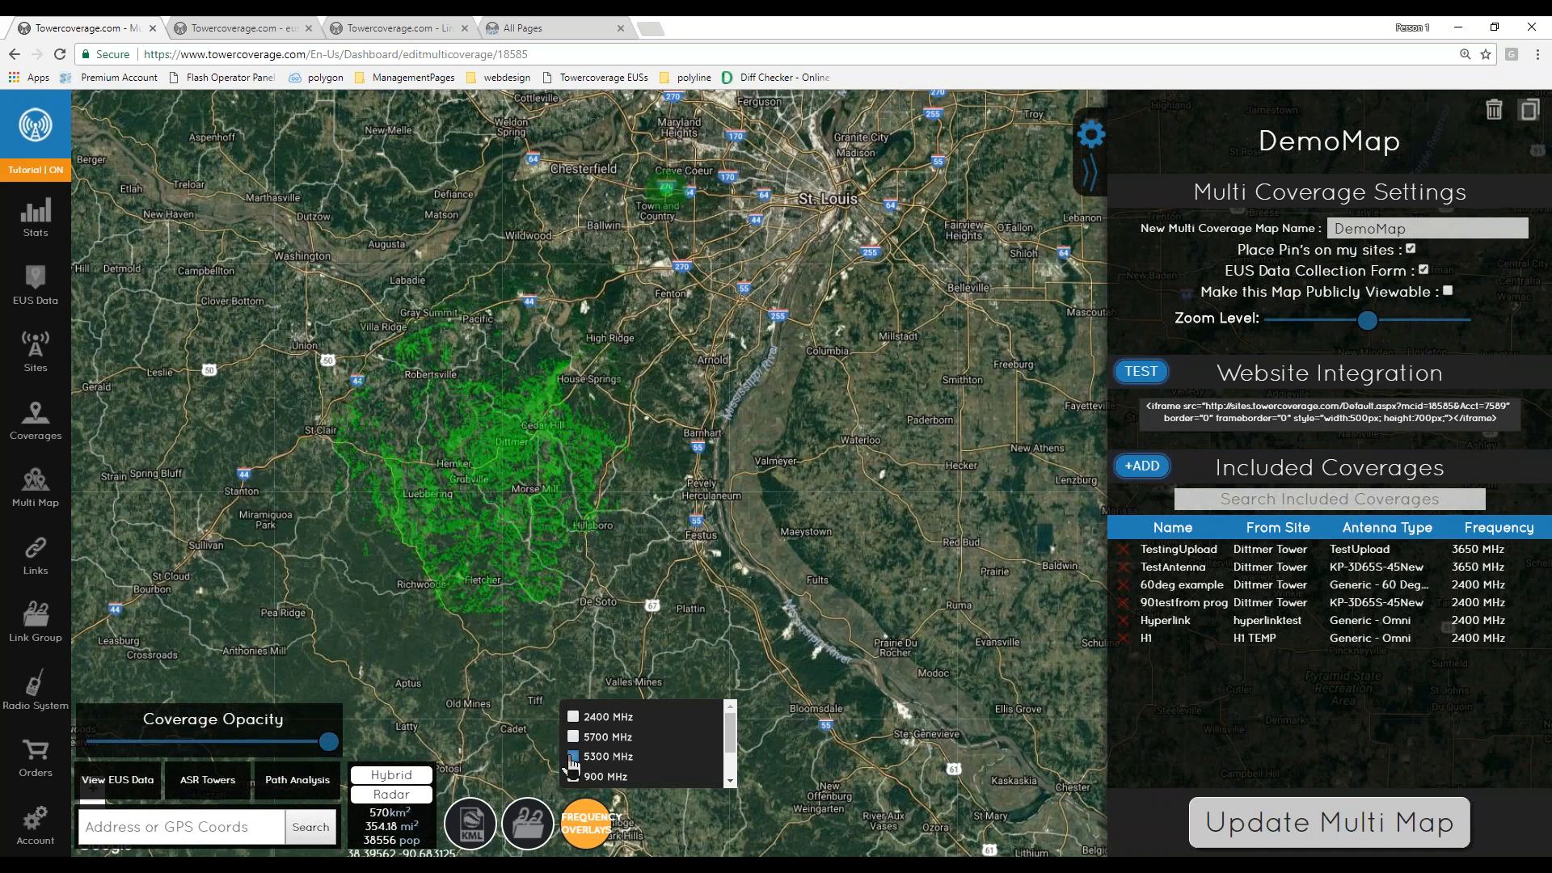
click(574, 777)
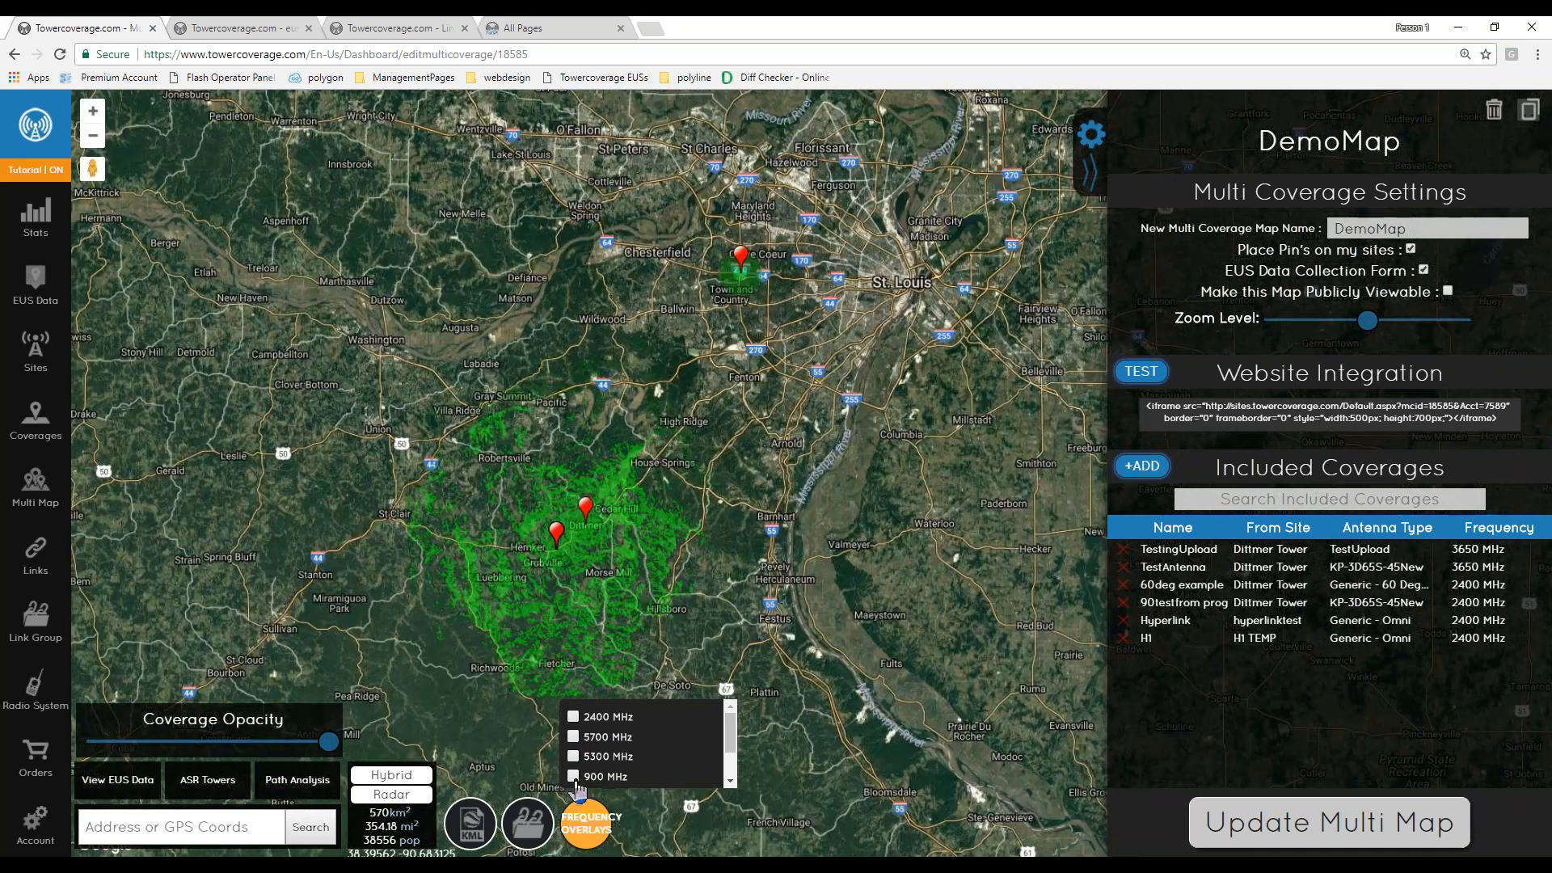
scroll(583, 764, down, 2)
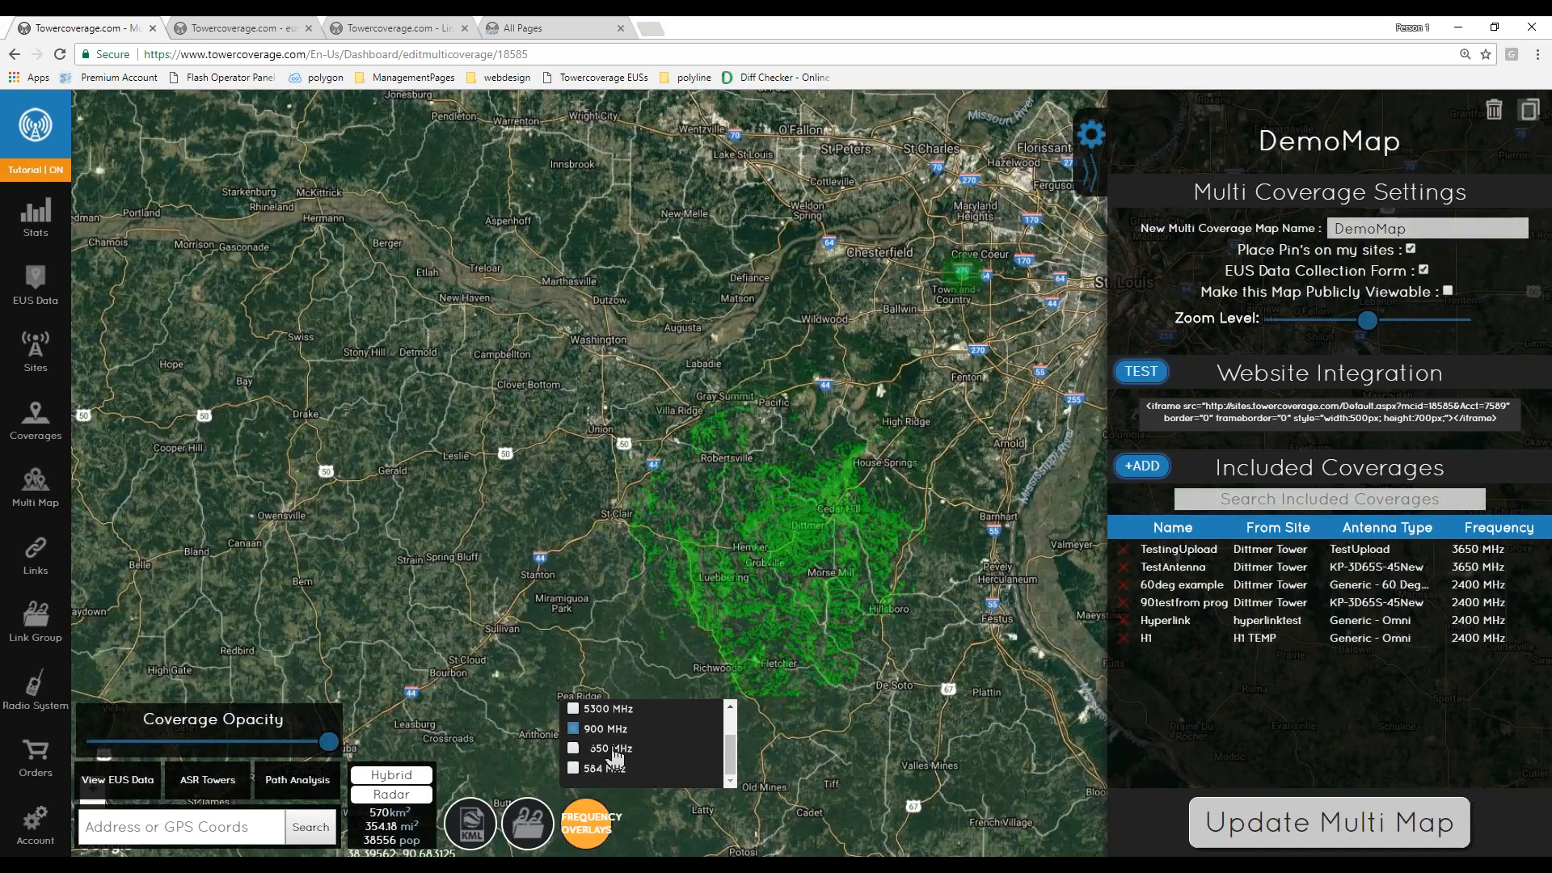
click(573, 729)
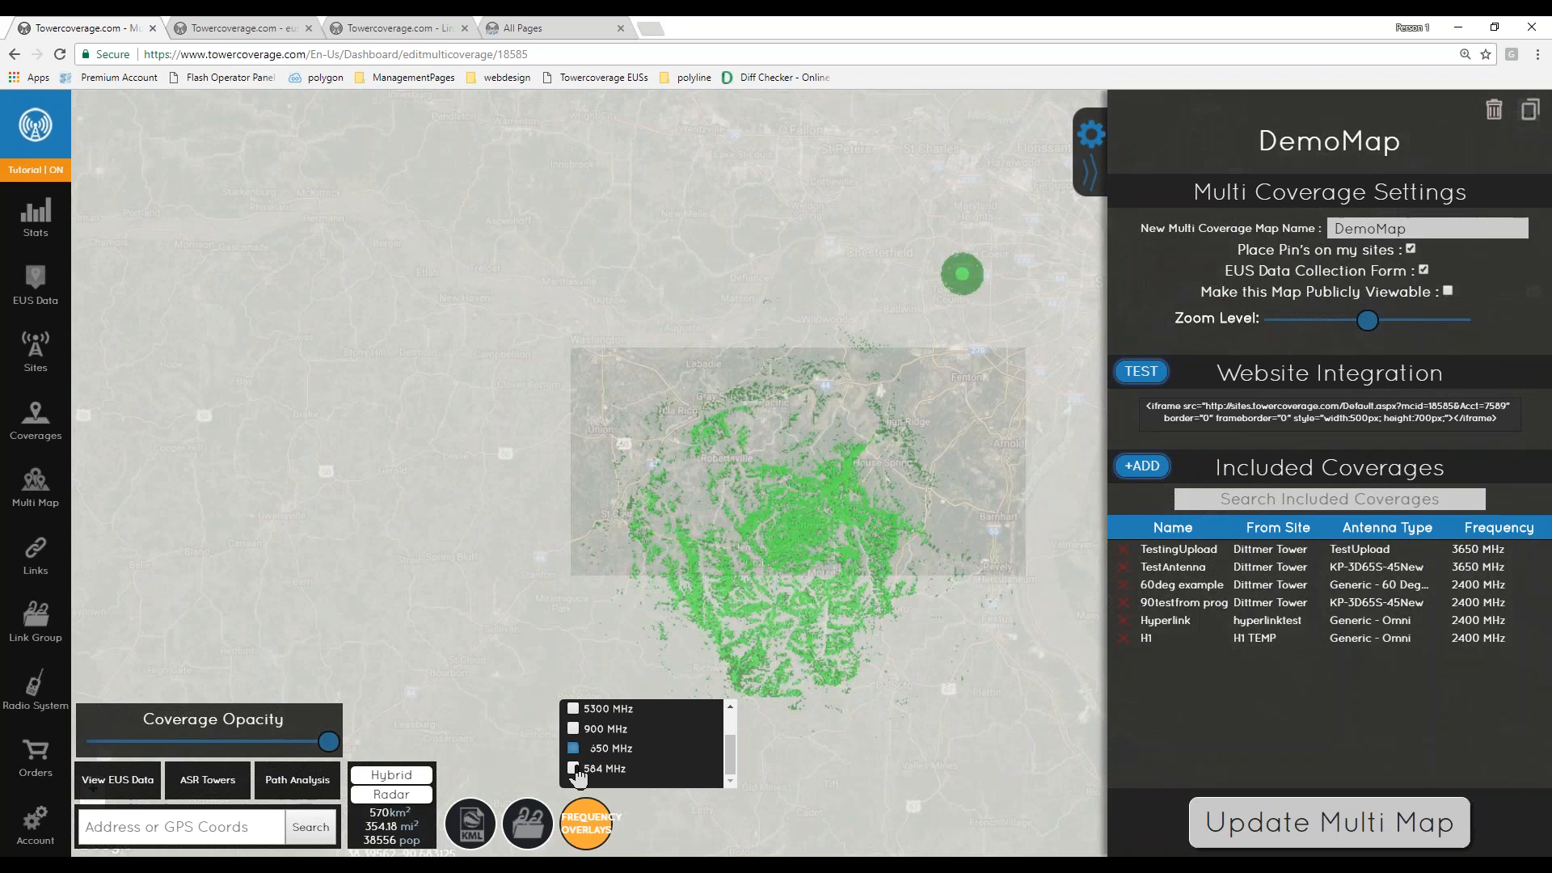
click(574, 768)
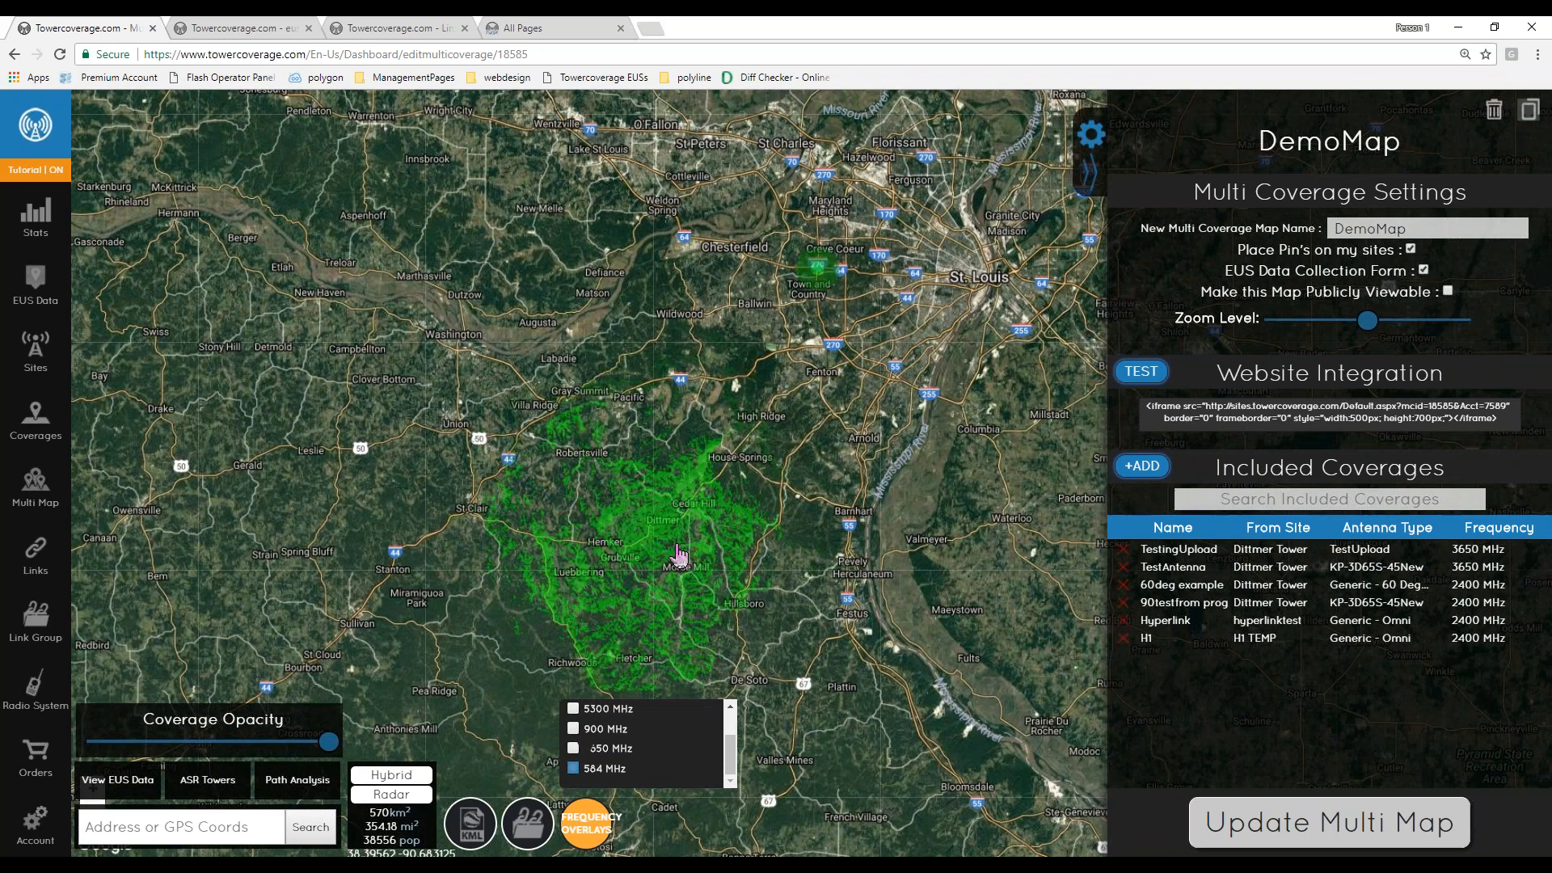
- Return to the Stats dashboard and turn the tutorial off
click(25, 222)
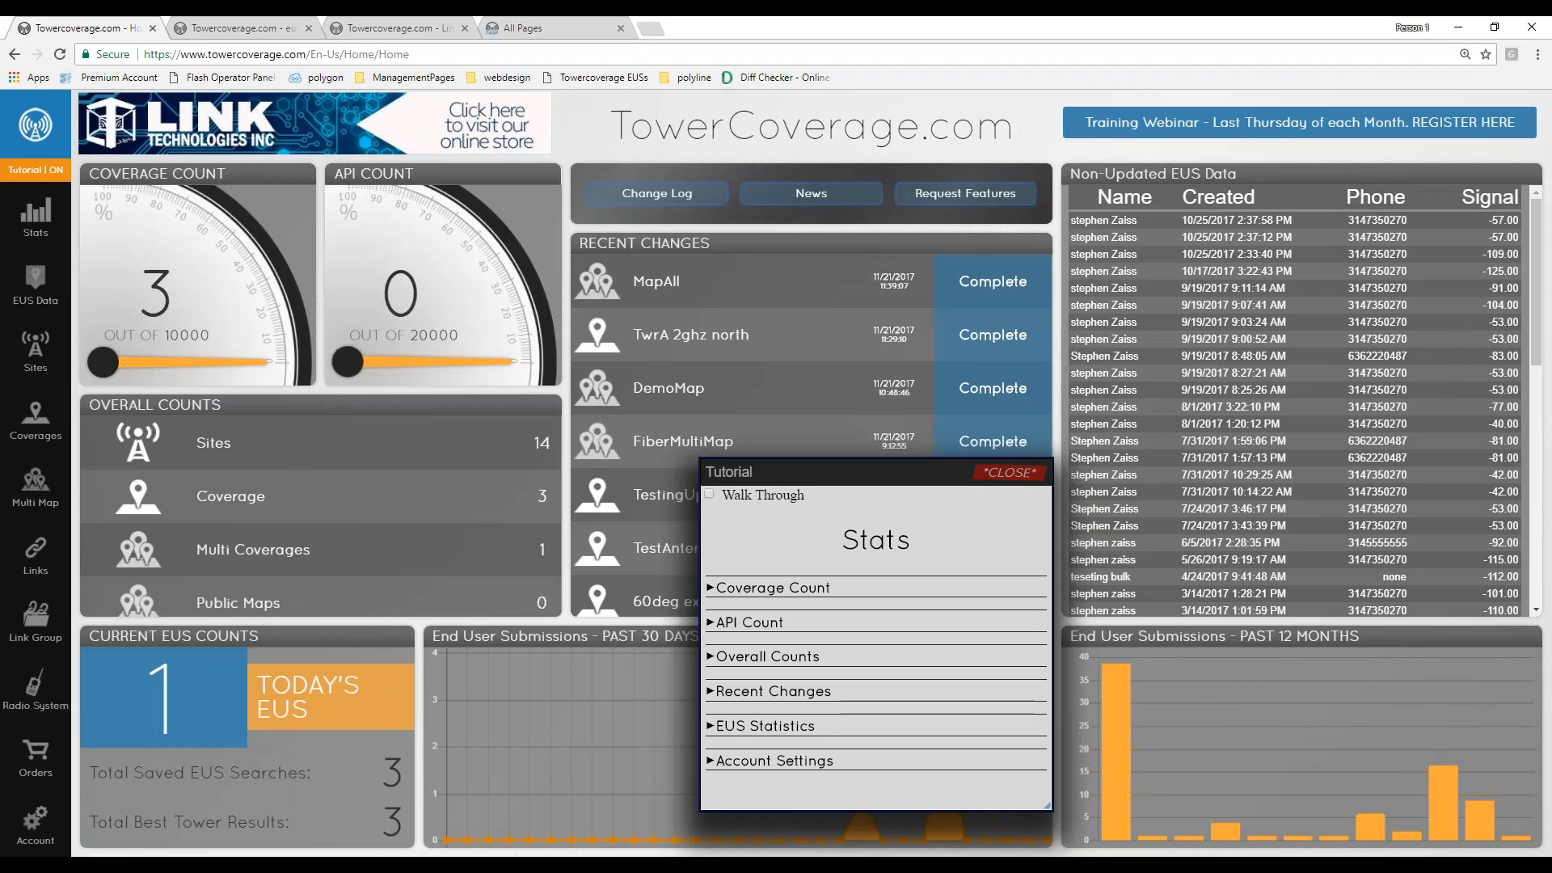
click(27, 179)
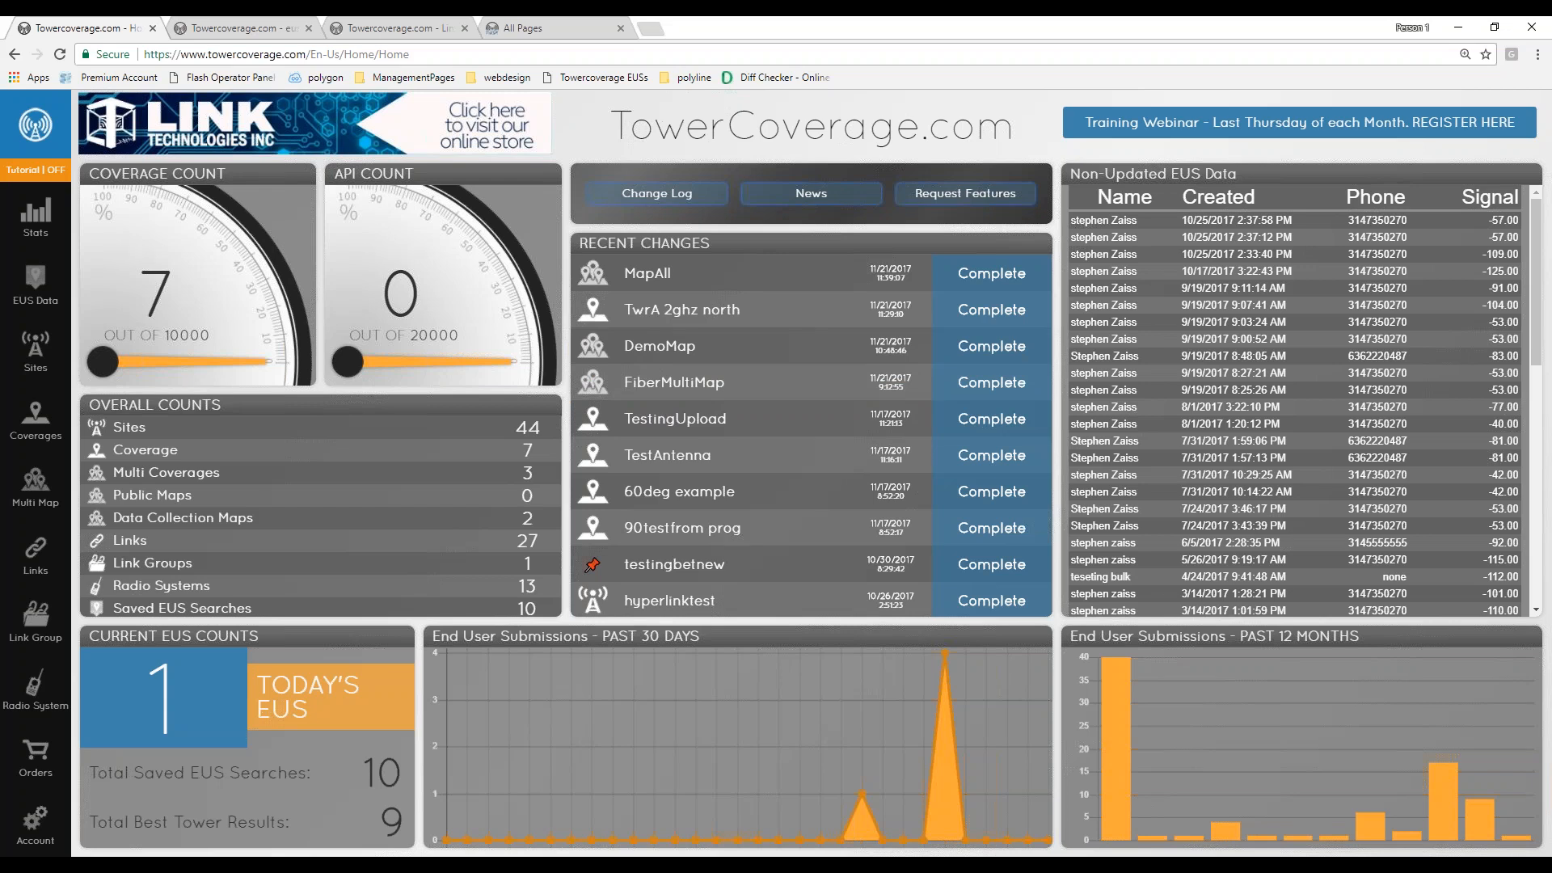
- Open the Feature Requests / Bug Reports page and view the new feature request form without submitting it
click(970, 208)
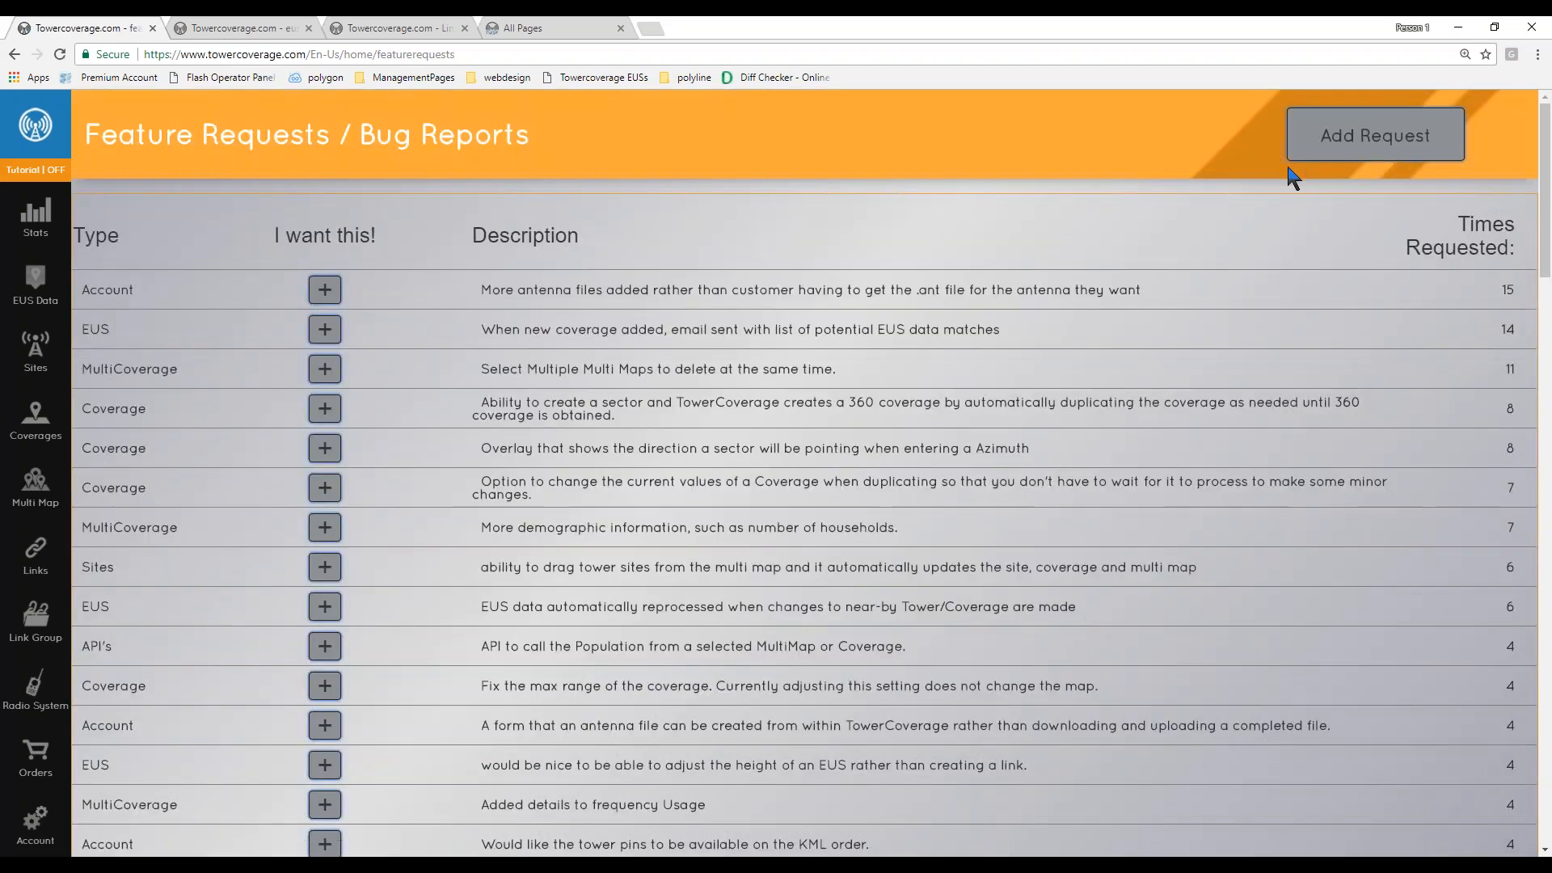
click(1318, 150)
click(1291, 321)
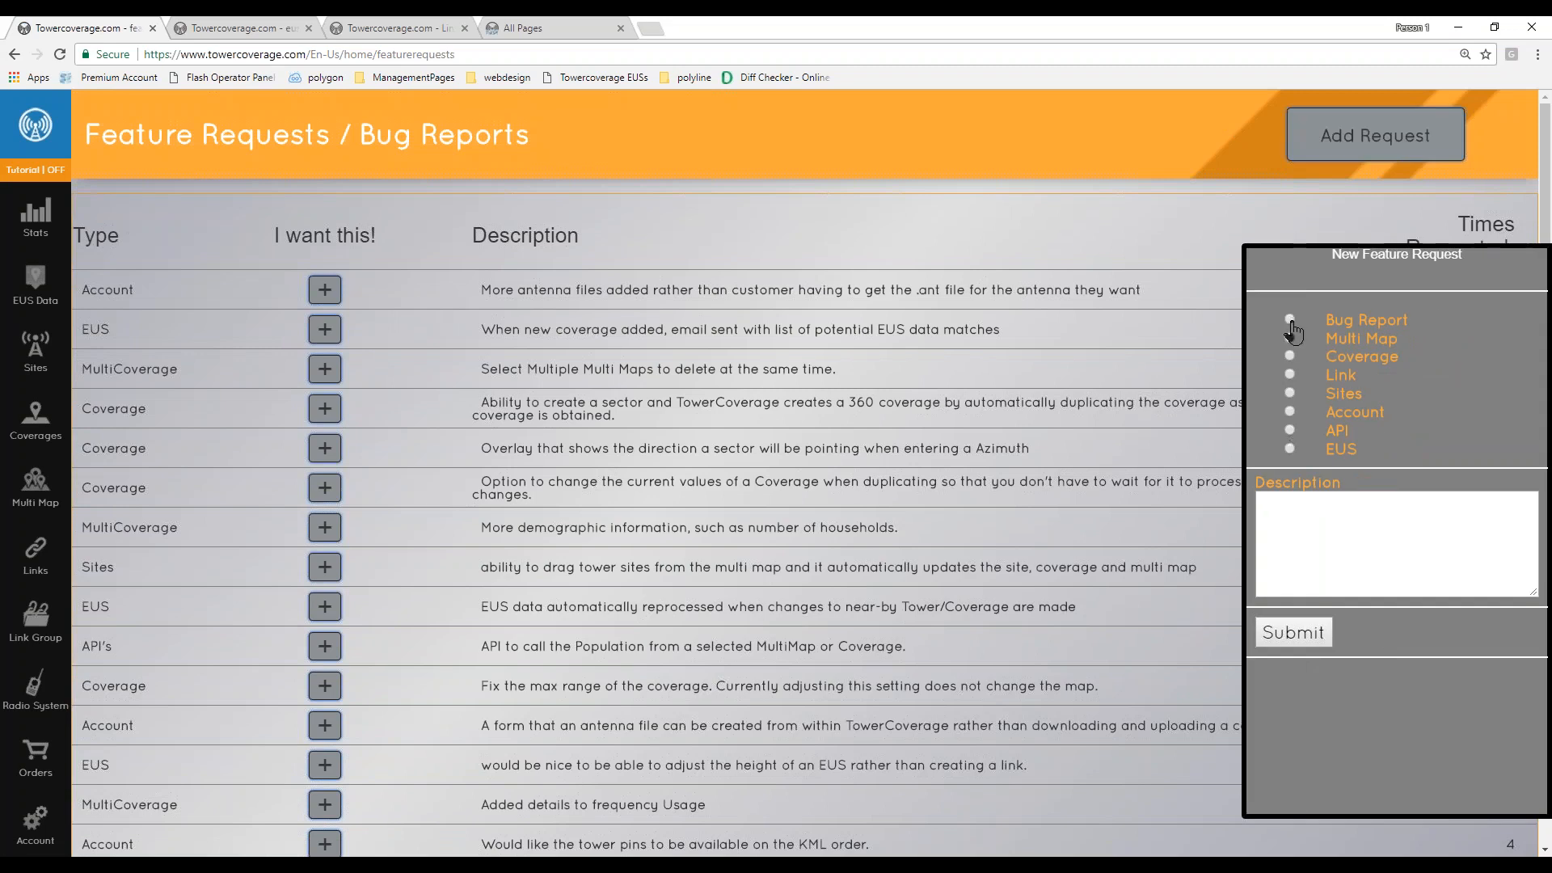
click(1156, 239)
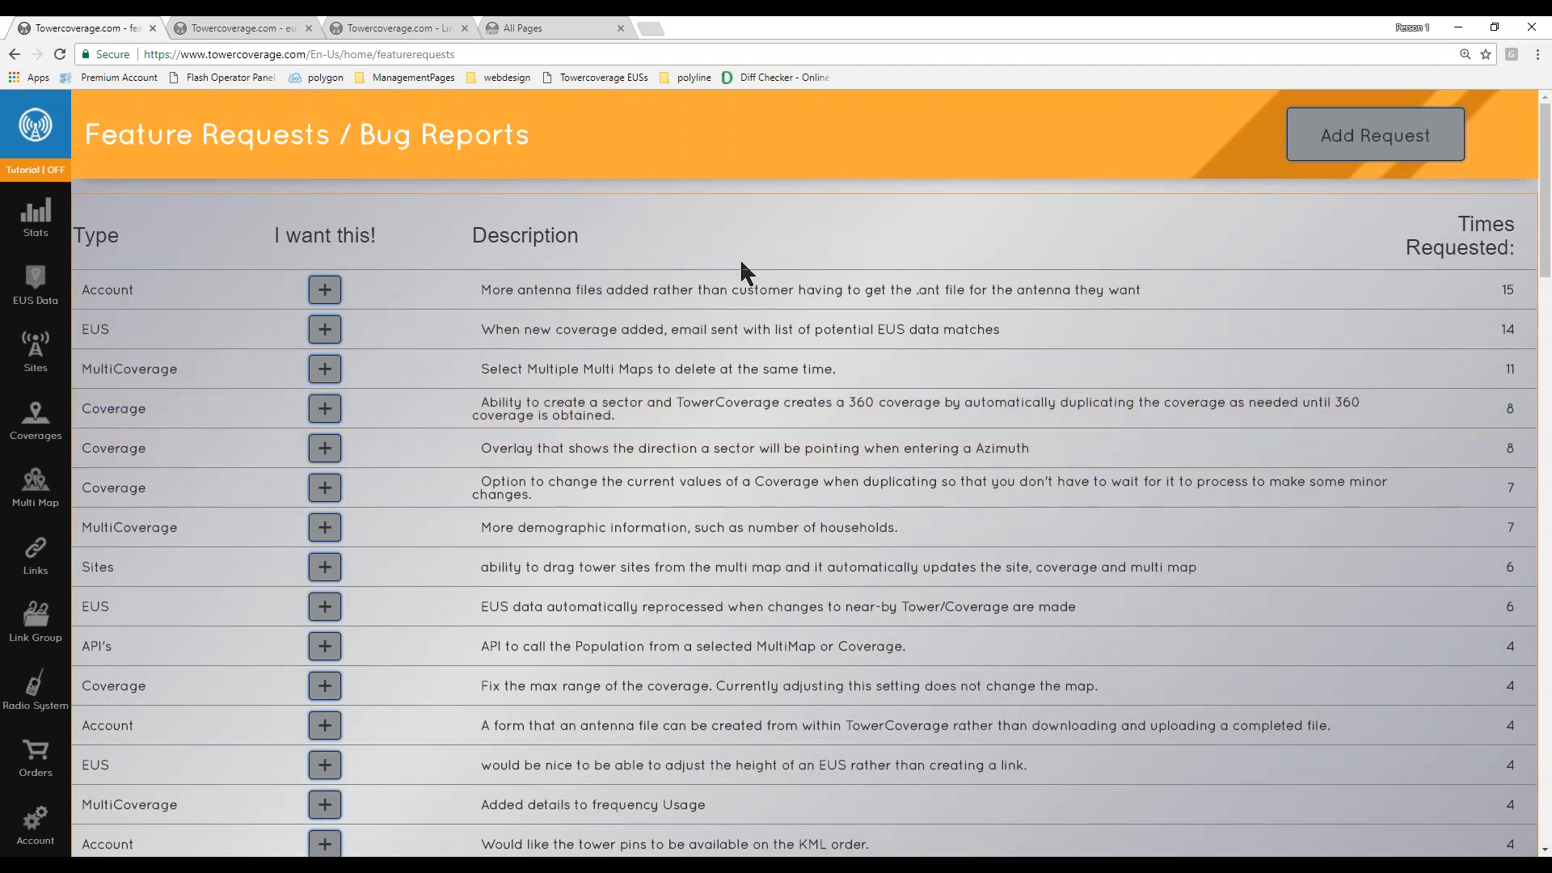
drag(1406, 241, 1439, 246)
click(1405, 238)
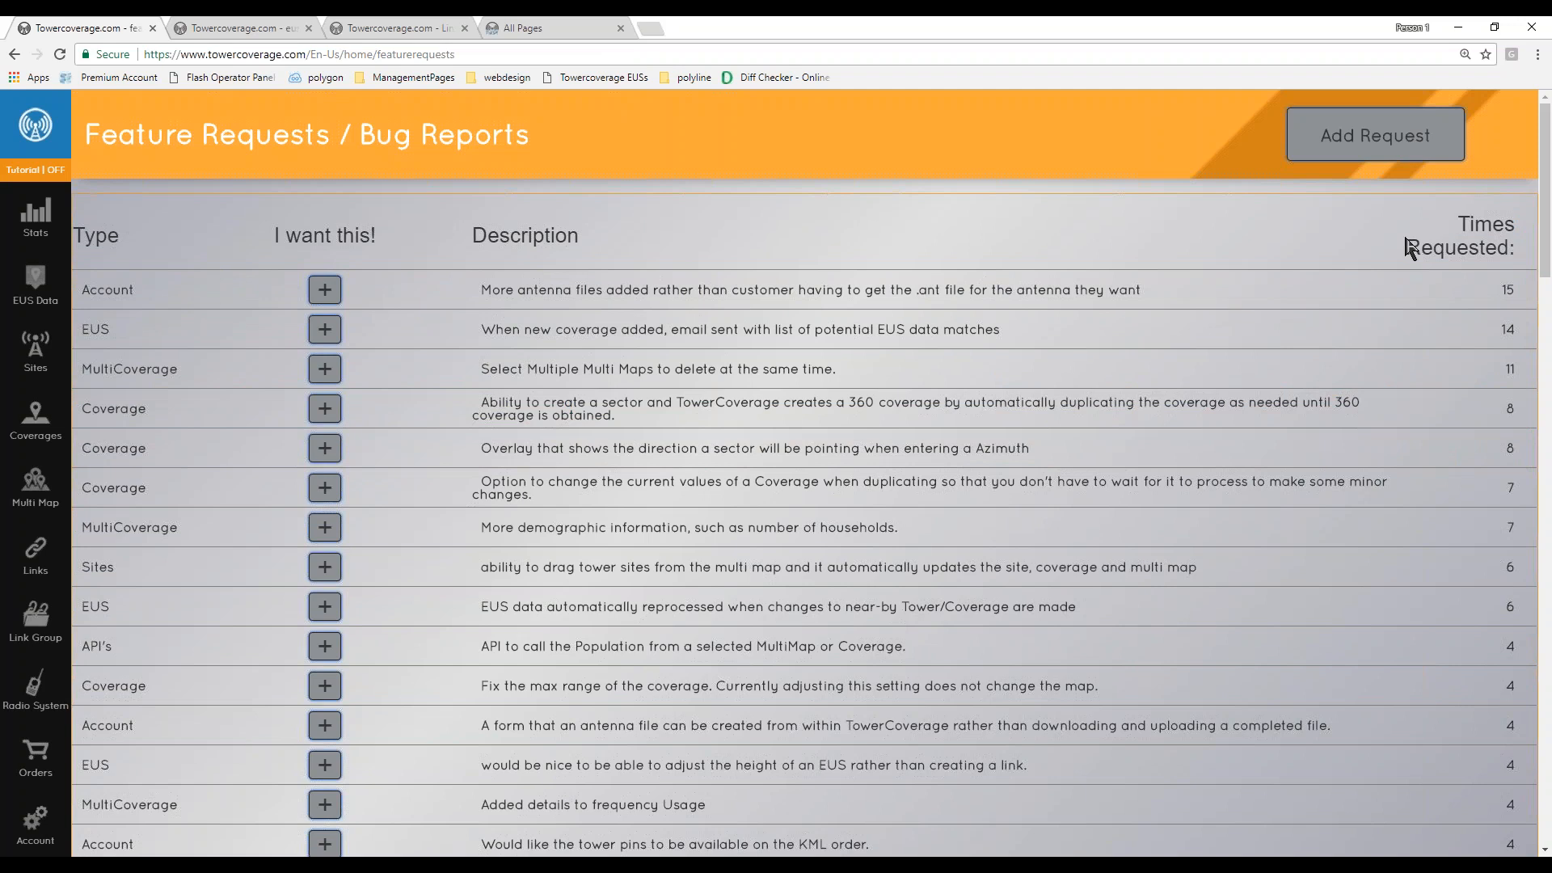